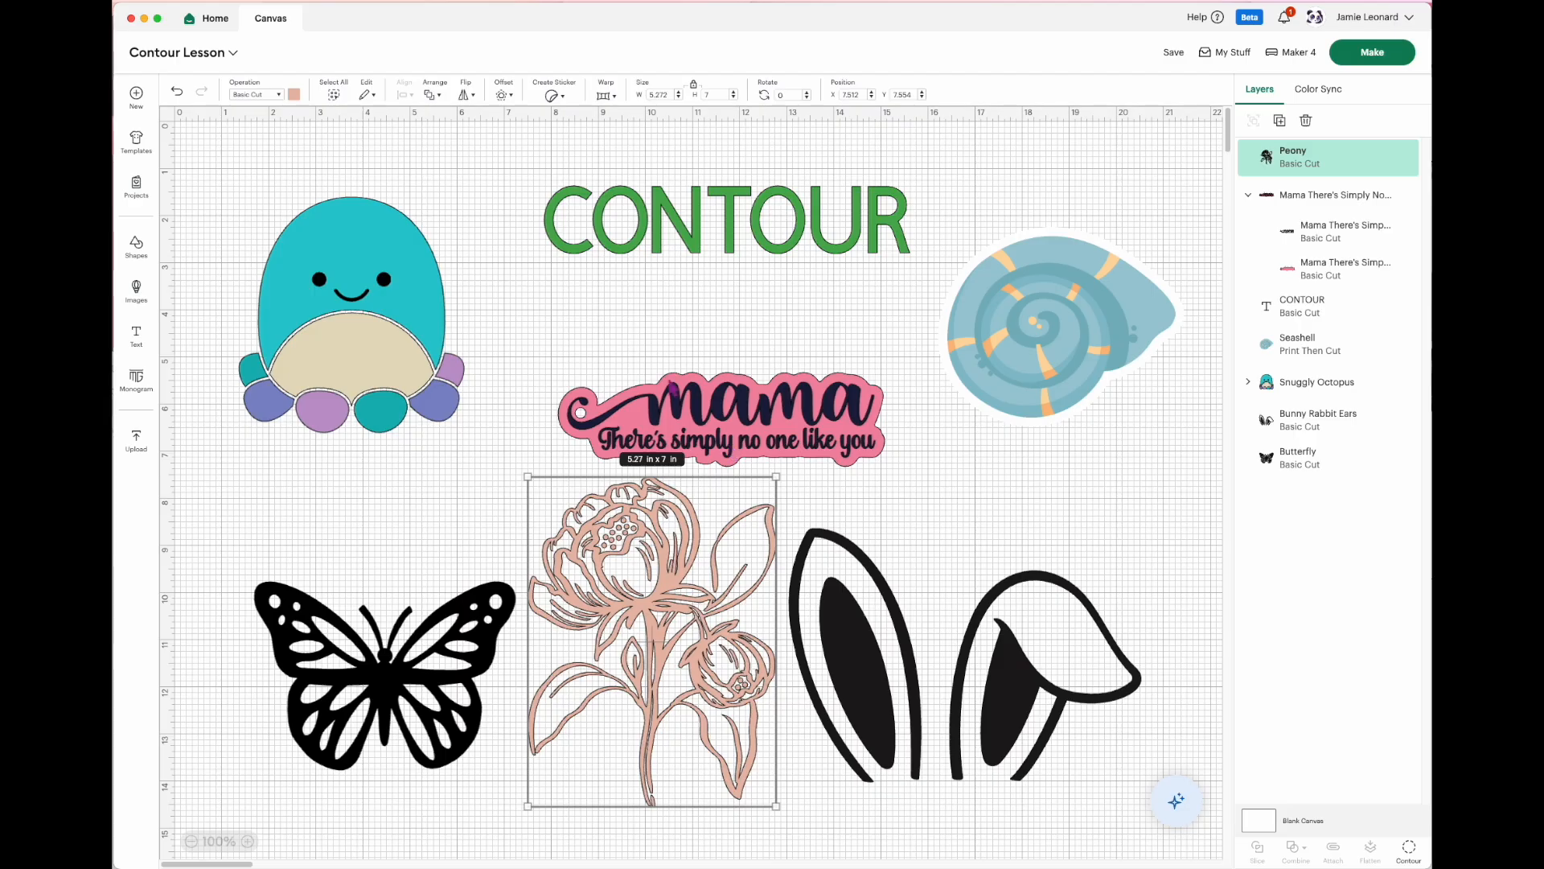
# Step: Move the pink Mama design up into the gap between the CONTOUR text and the peony
pyautogui.click(831, 383)
pyautogui.moveTo(745, 434); pyautogui.dragTo(739, 385)
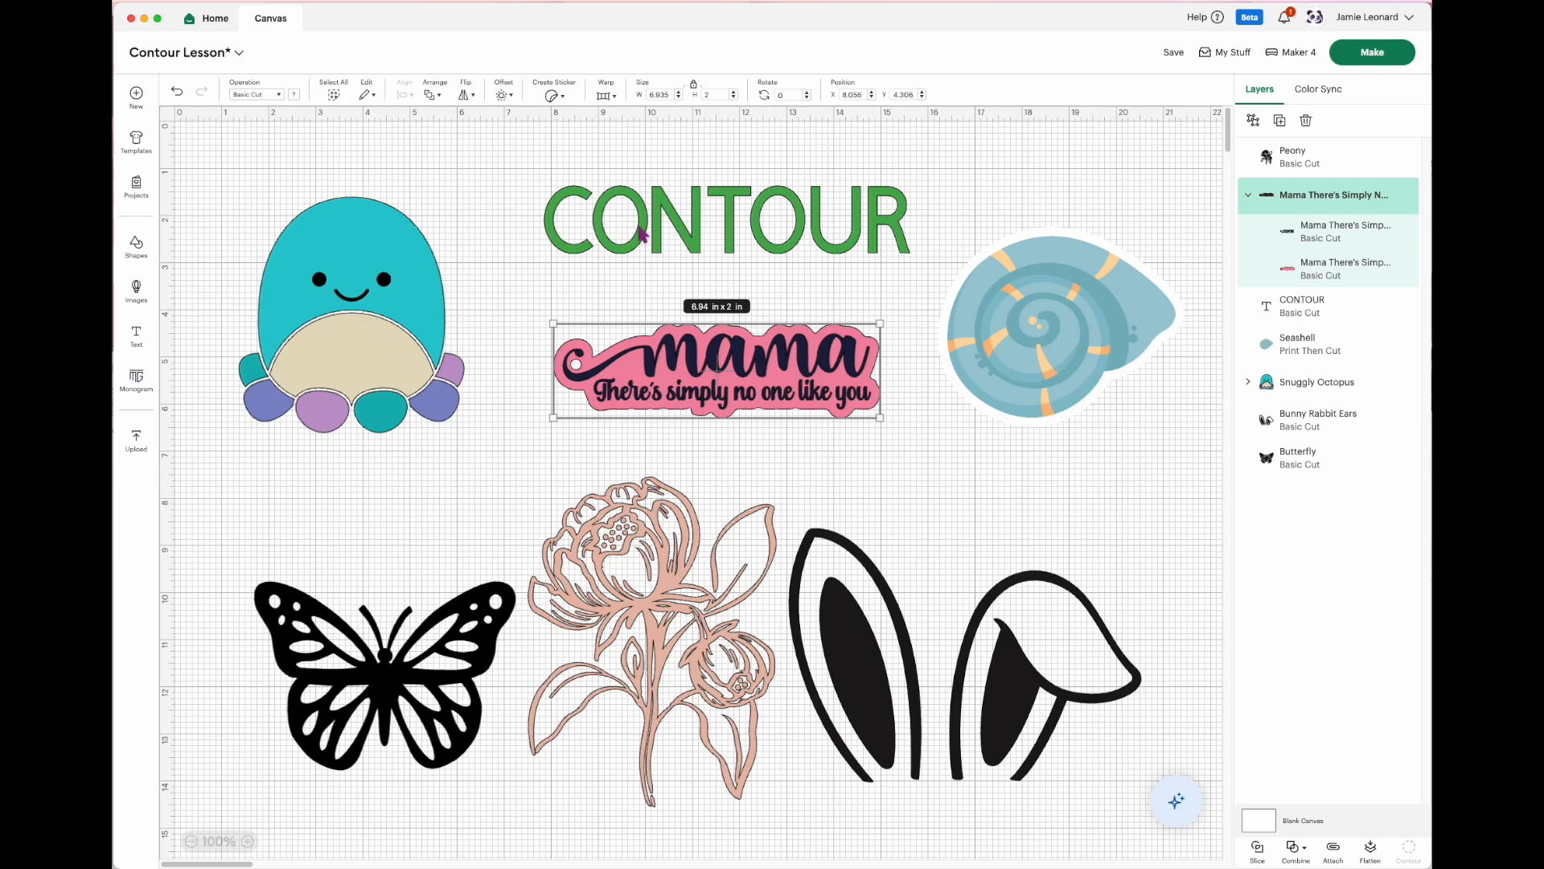
# Step: Recolor the CONTOUR text, trying light purple before settling on dark green, and deselect it
pyautogui.click(693, 229)
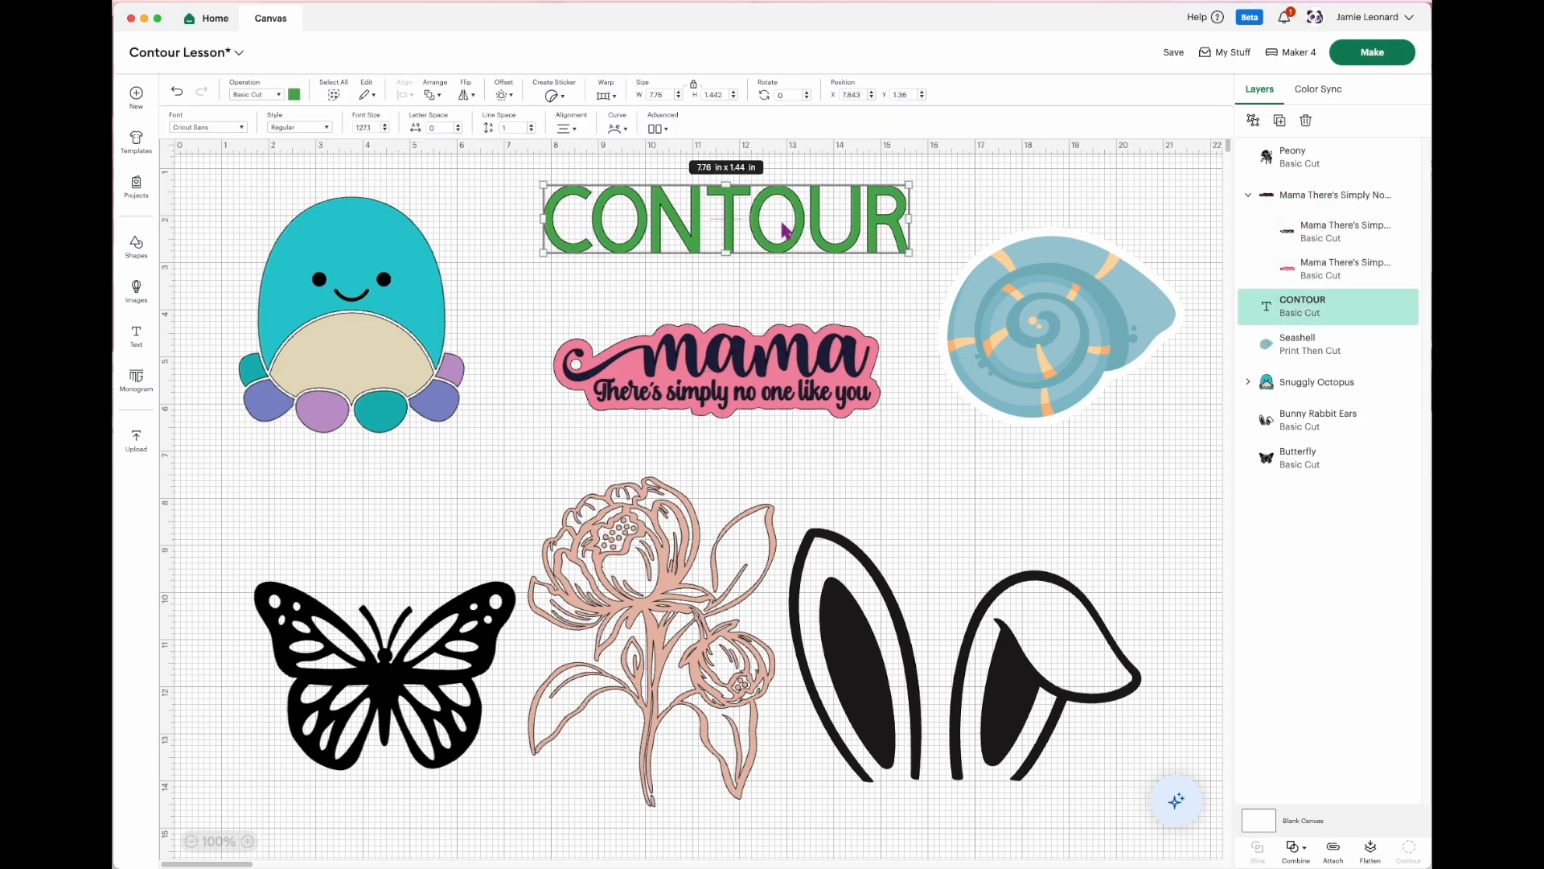
pyautogui.click(295, 94)
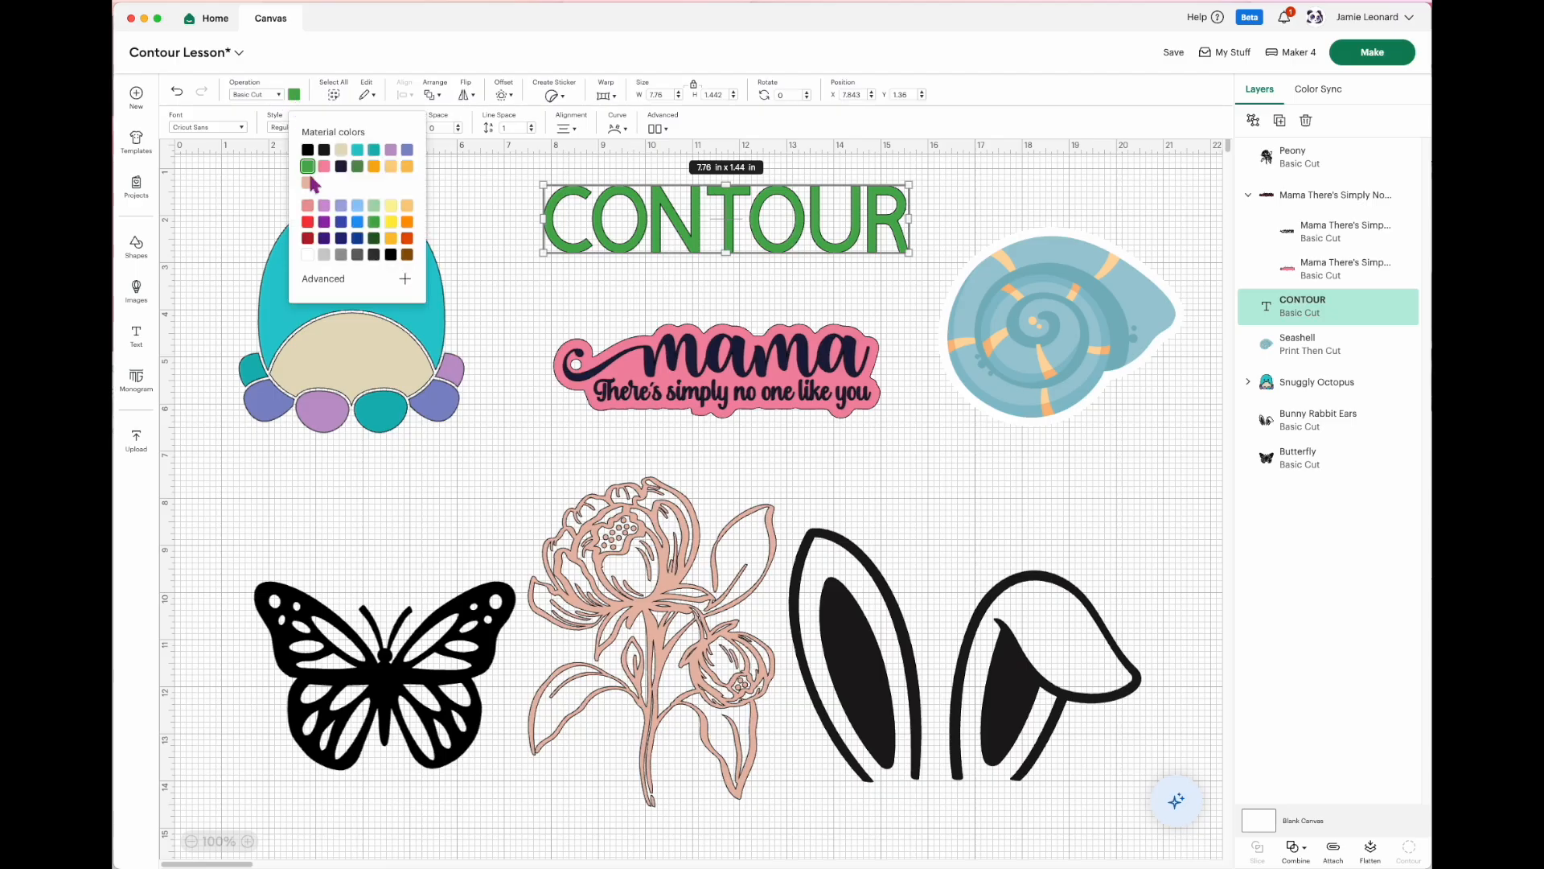
pyautogui.click(326, 211)
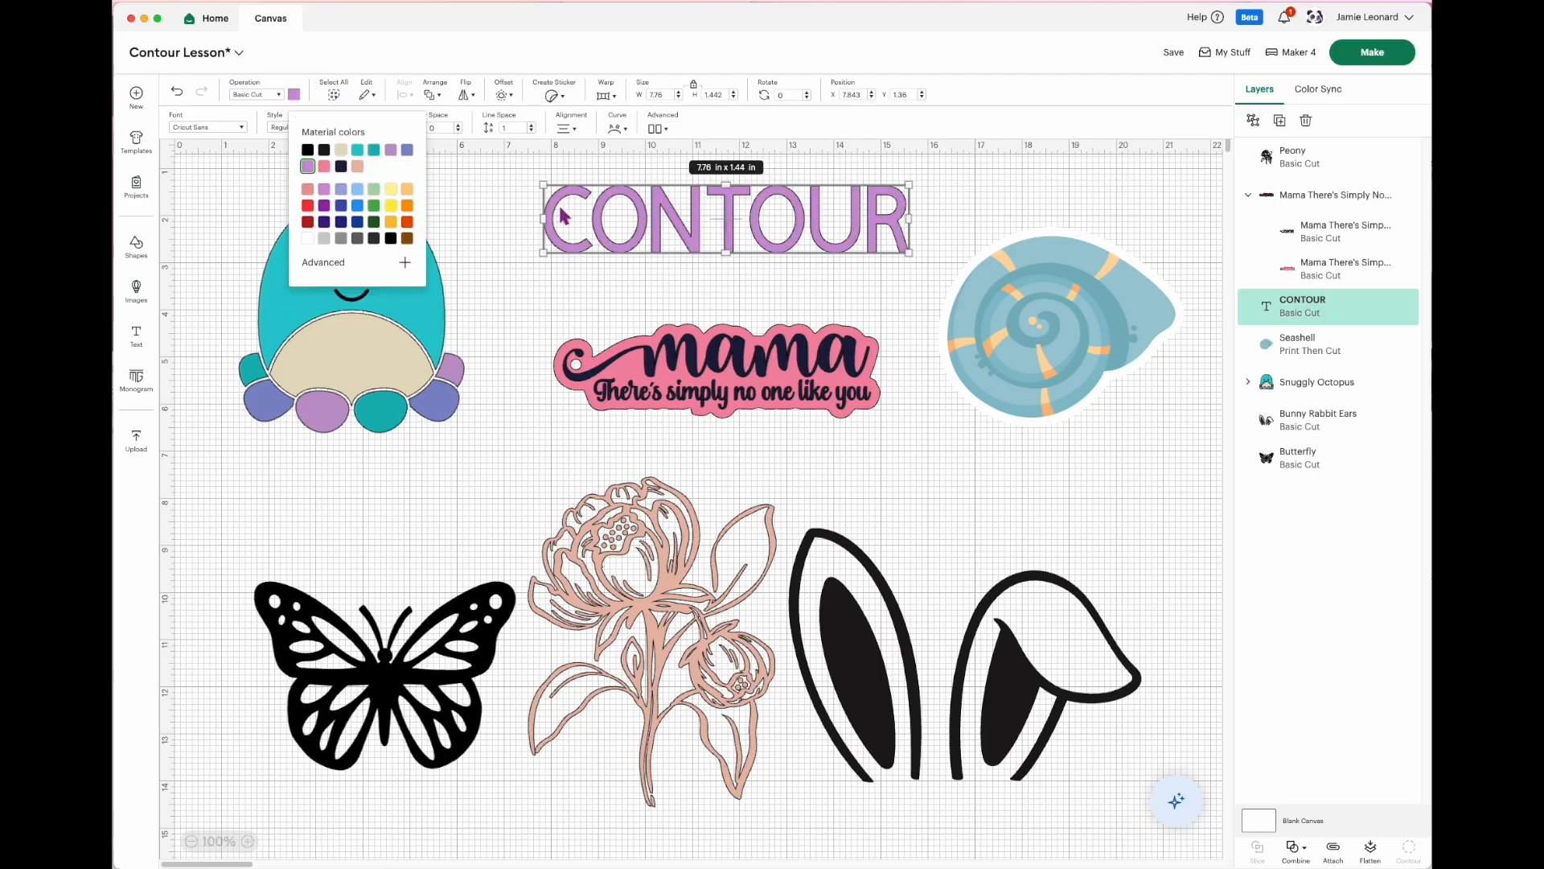
pyautogui.click(406, 207)
pyautogui.click(375, 223)
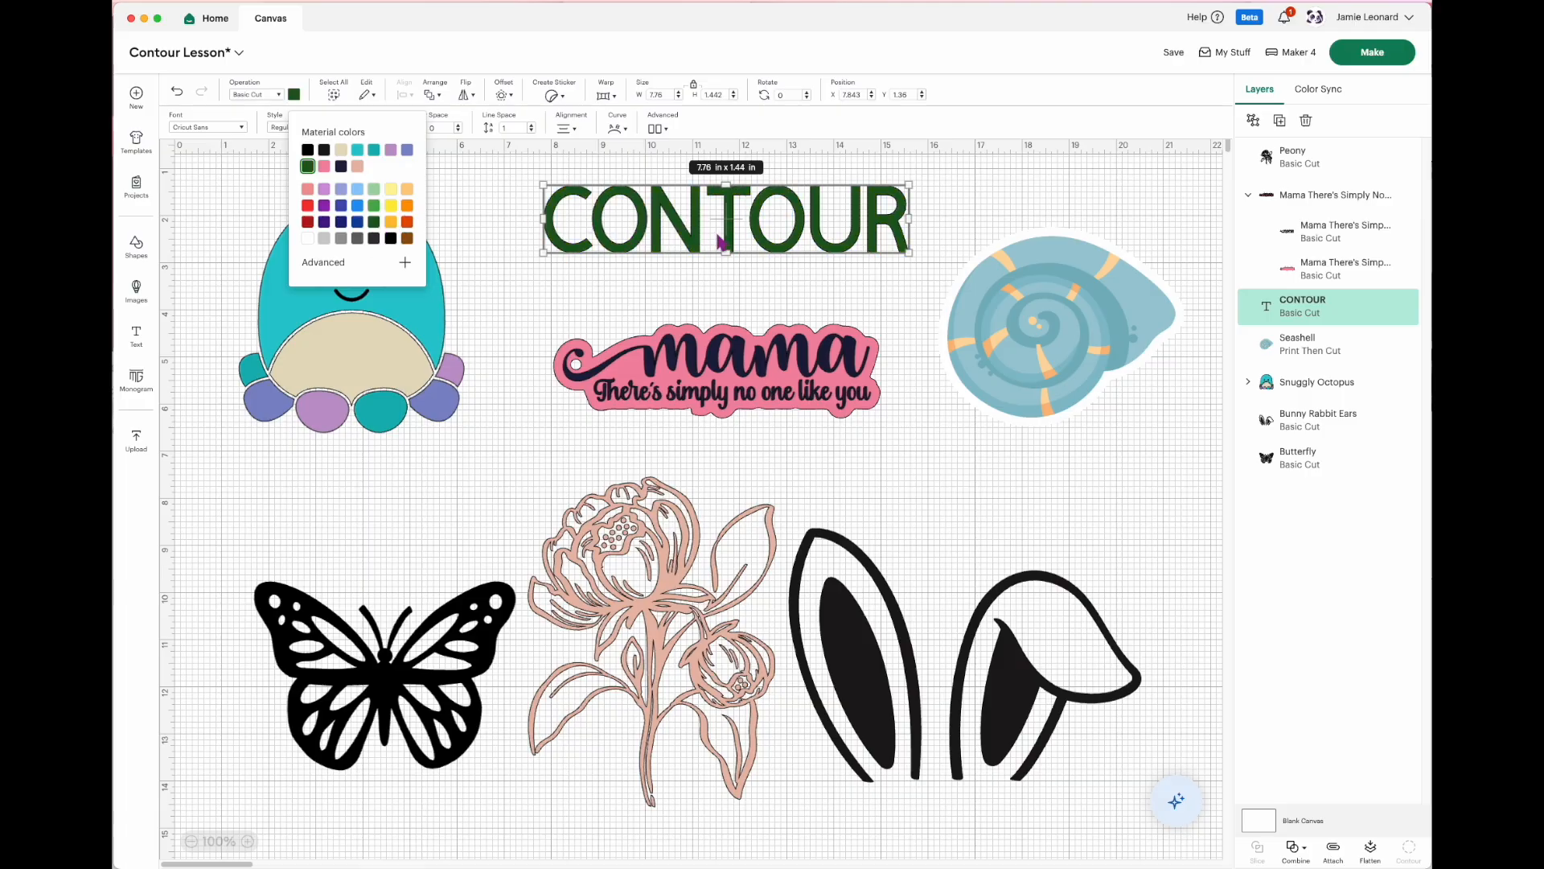
pyautogui.click(735, 286)
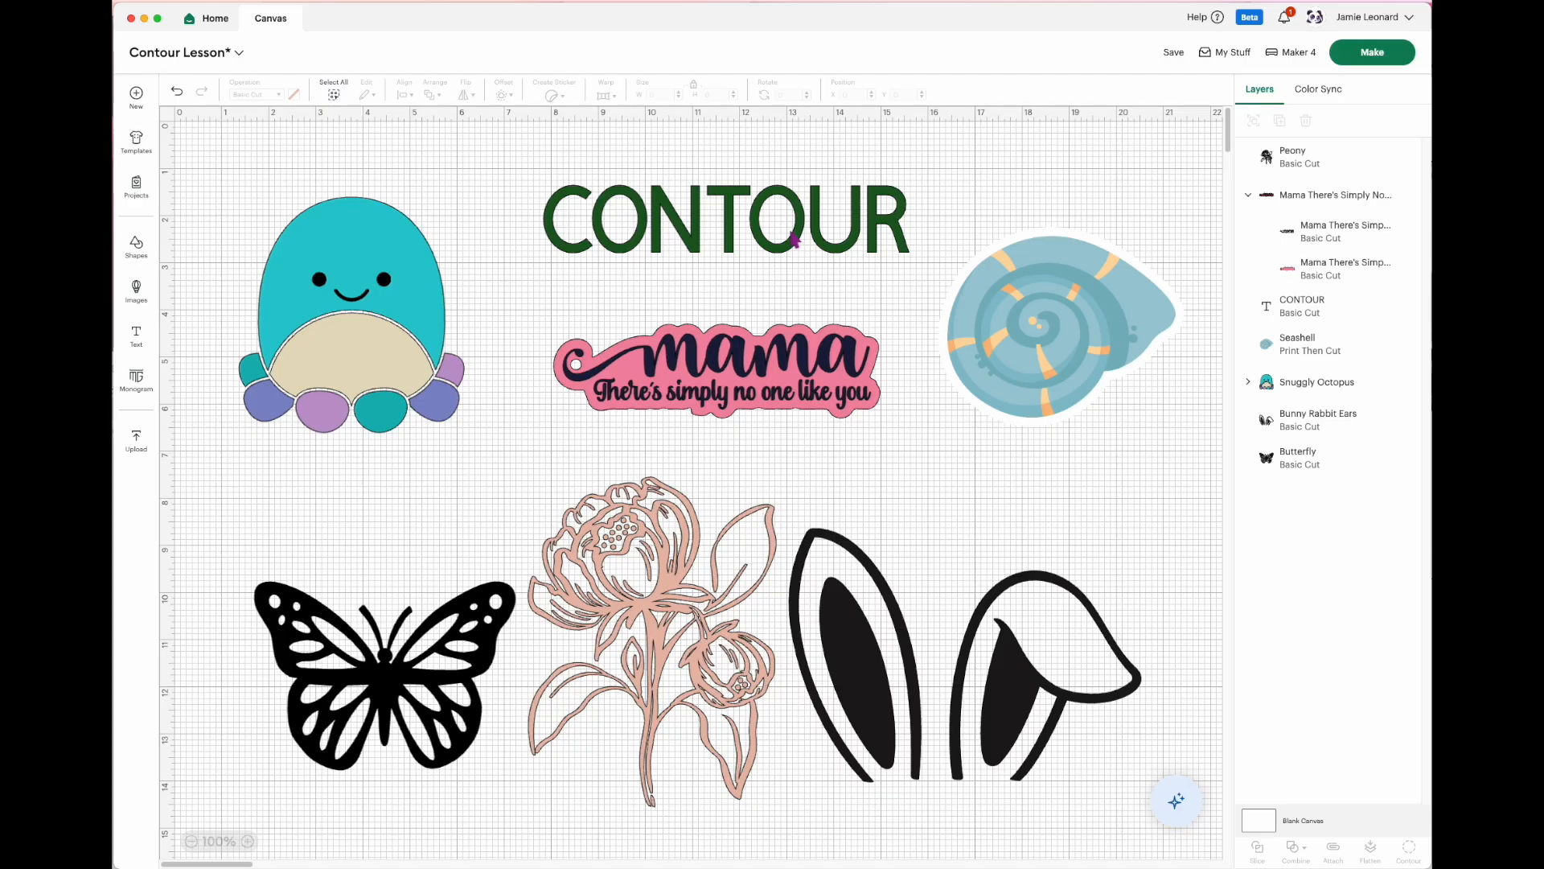
# Step: Weld the letters of the CONTOUR text into a single cut shape
pyautogui.click(698, 255)
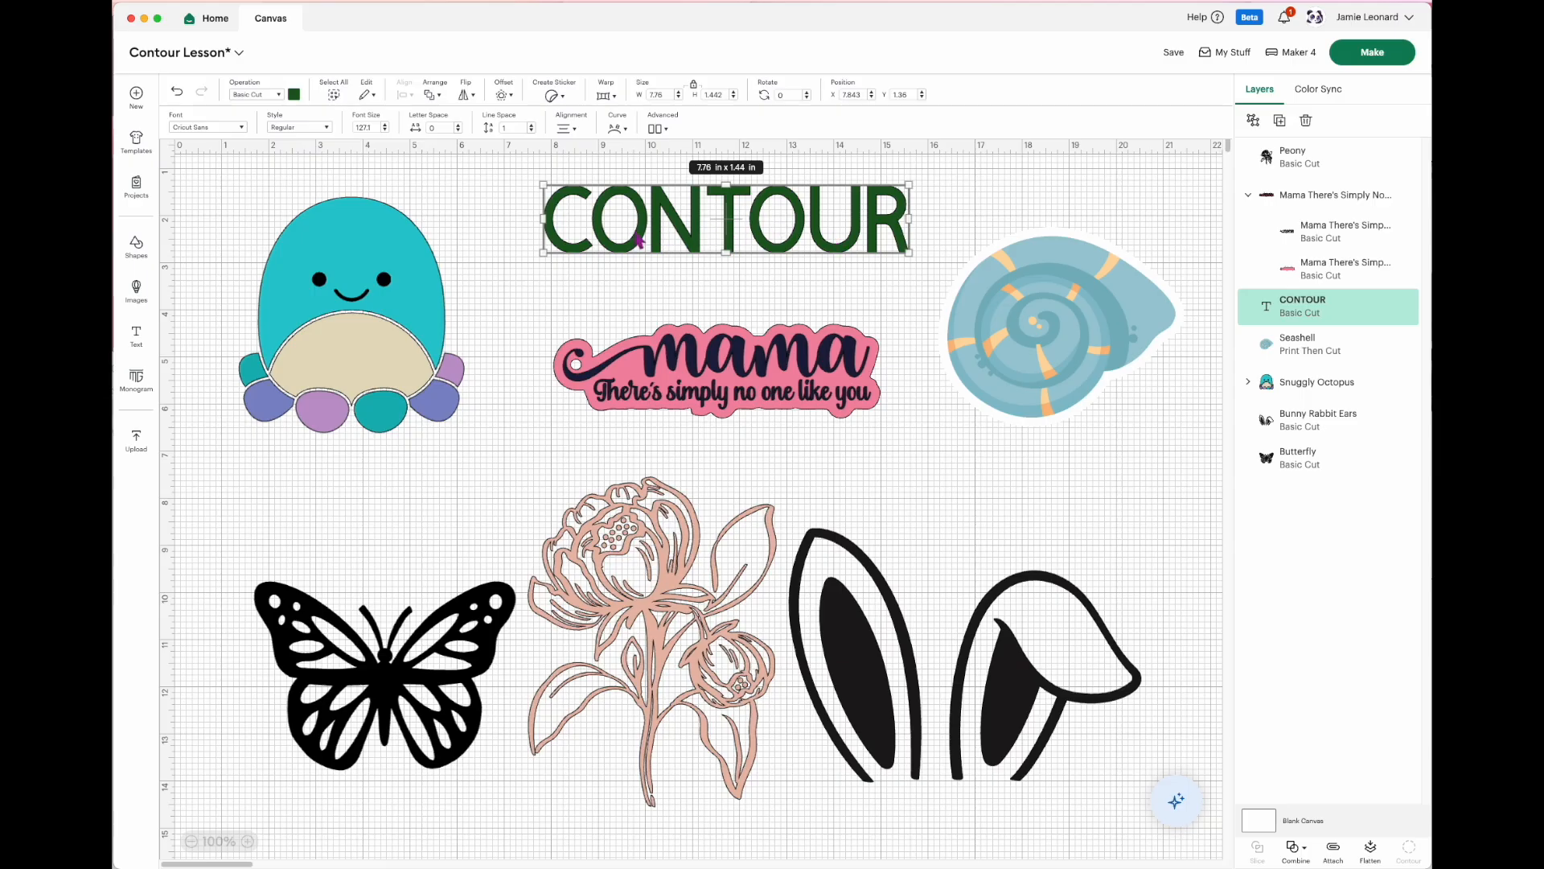
pyautogui.click(767, 274)
pyautogui.click(729, 235)
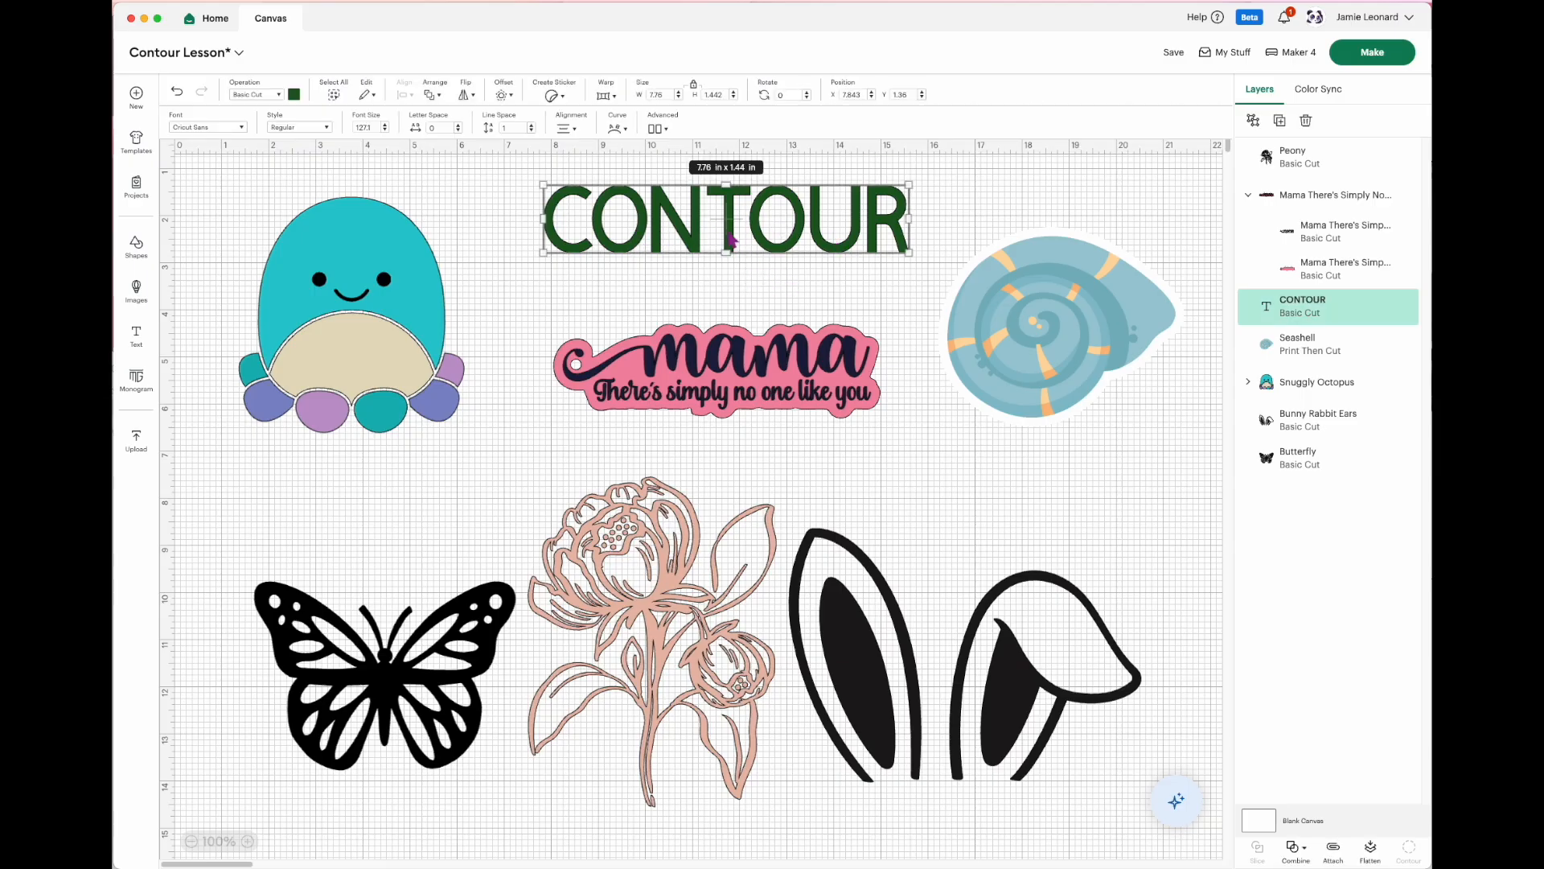
pyautogui.click(1302, 855)
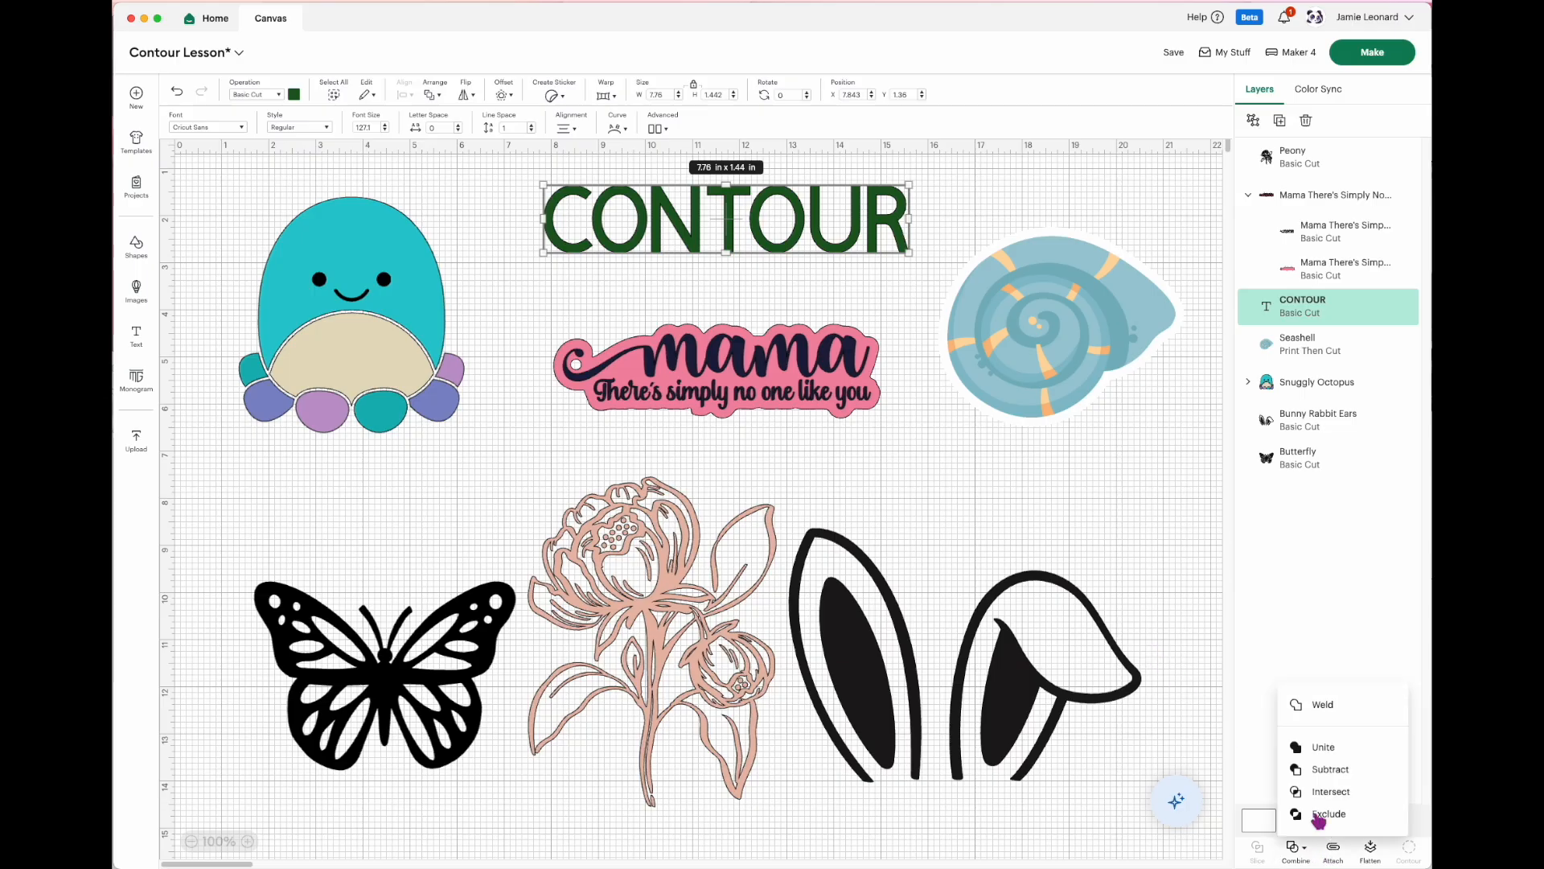
pyautogui.click(1323, 706)
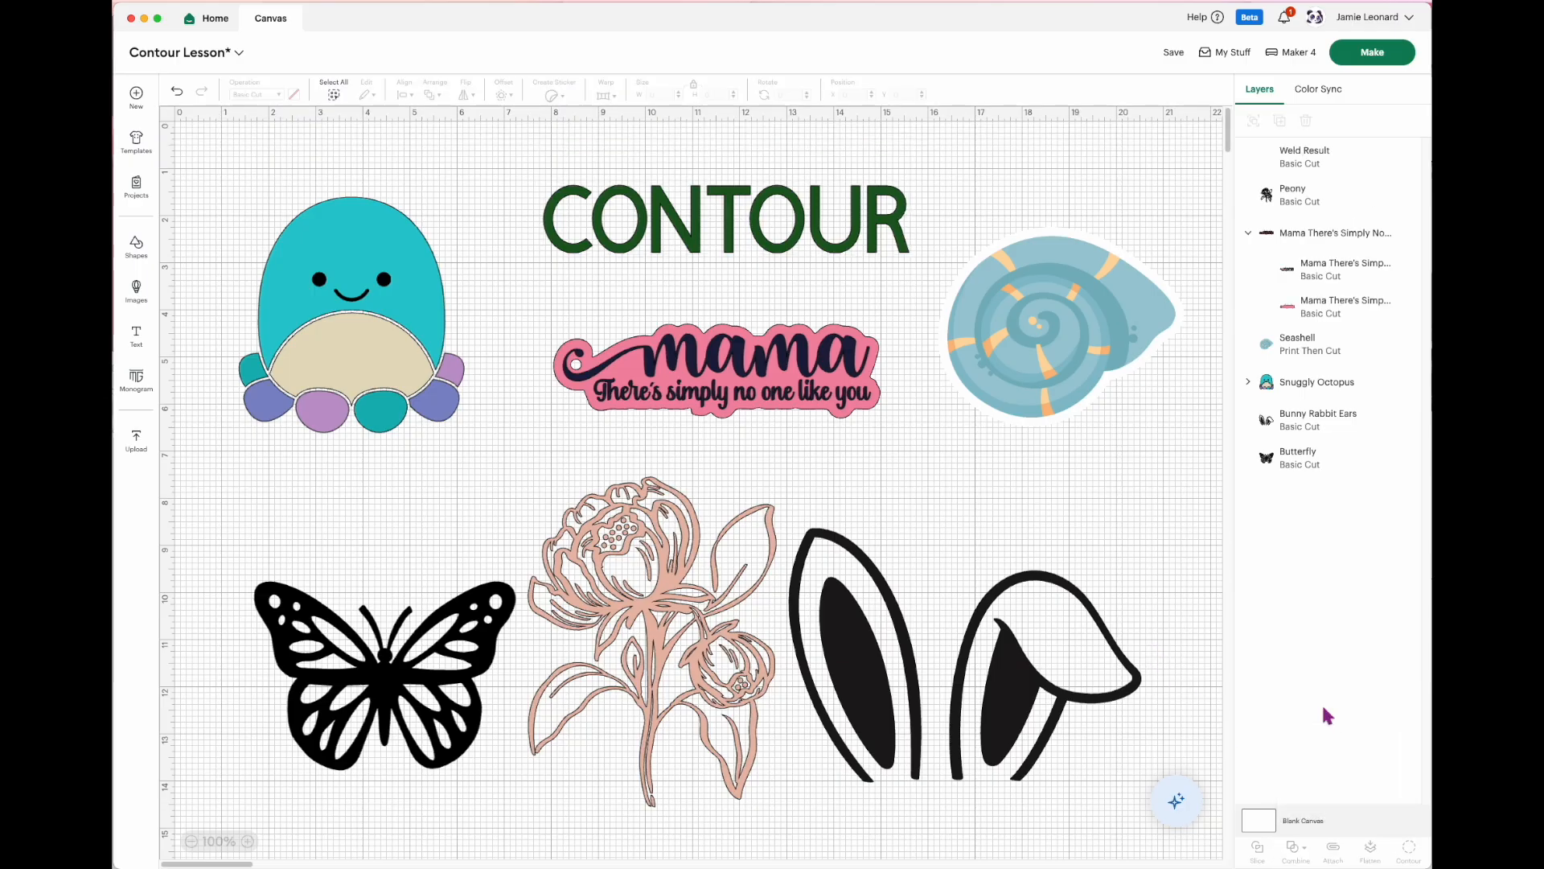
# Step: Nudge the welded CONTOUR word upward and examine its contours in the Hide Contour window
pyautogui.click(738, 251)
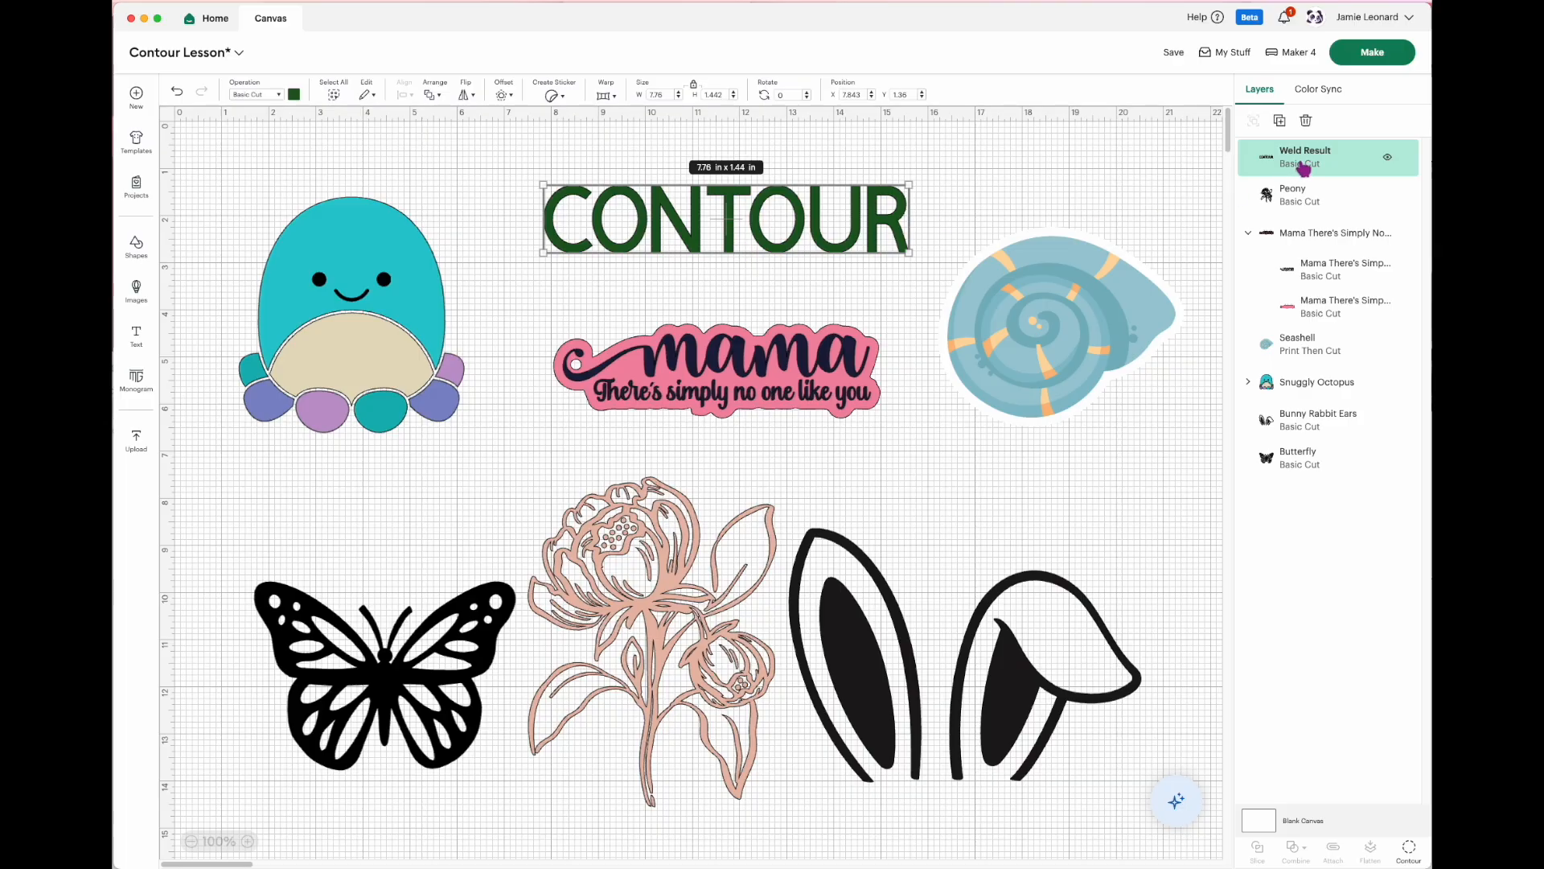
pyautogui.moveTo(895, 234); pyautogui.dragTo(880, 224)
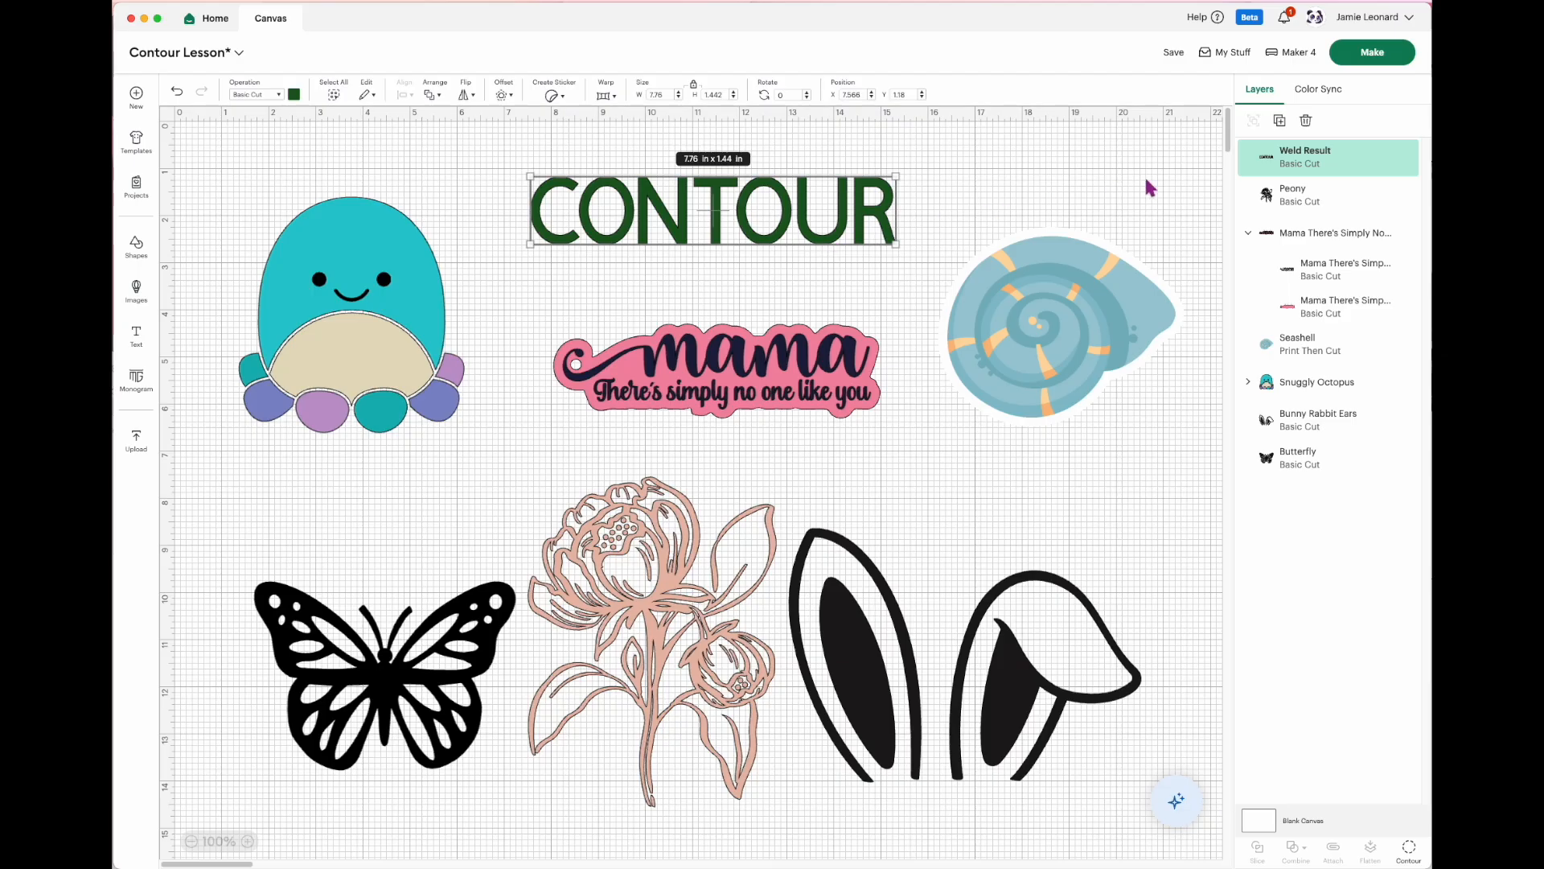
pyautogui.moveTo(791, 224); pyautogui.dragTo(806, 221)
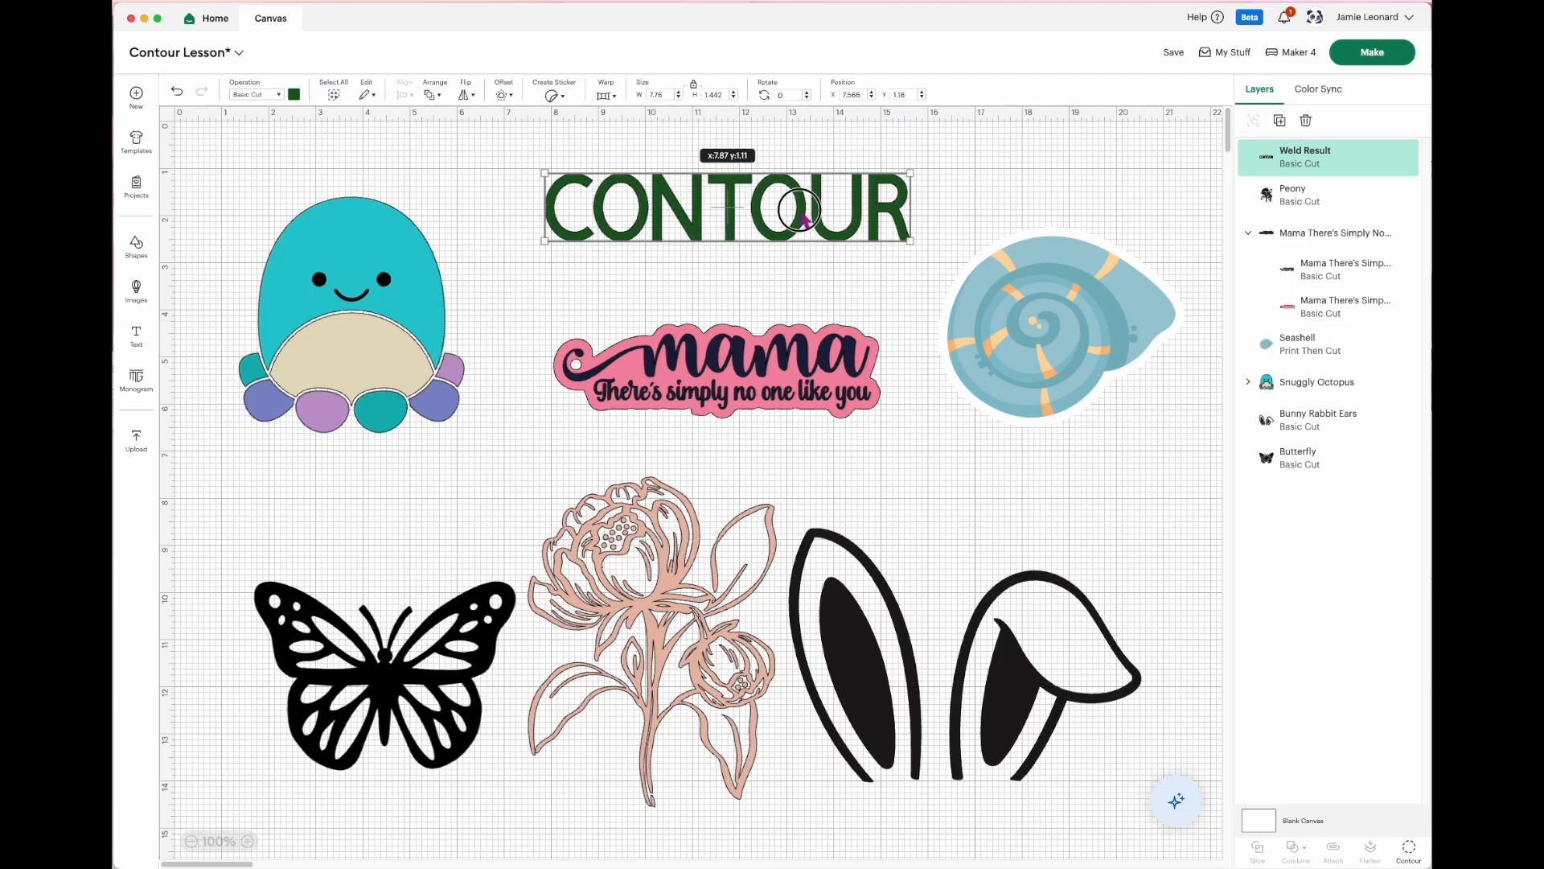
pyautogui.click(1412, 855)
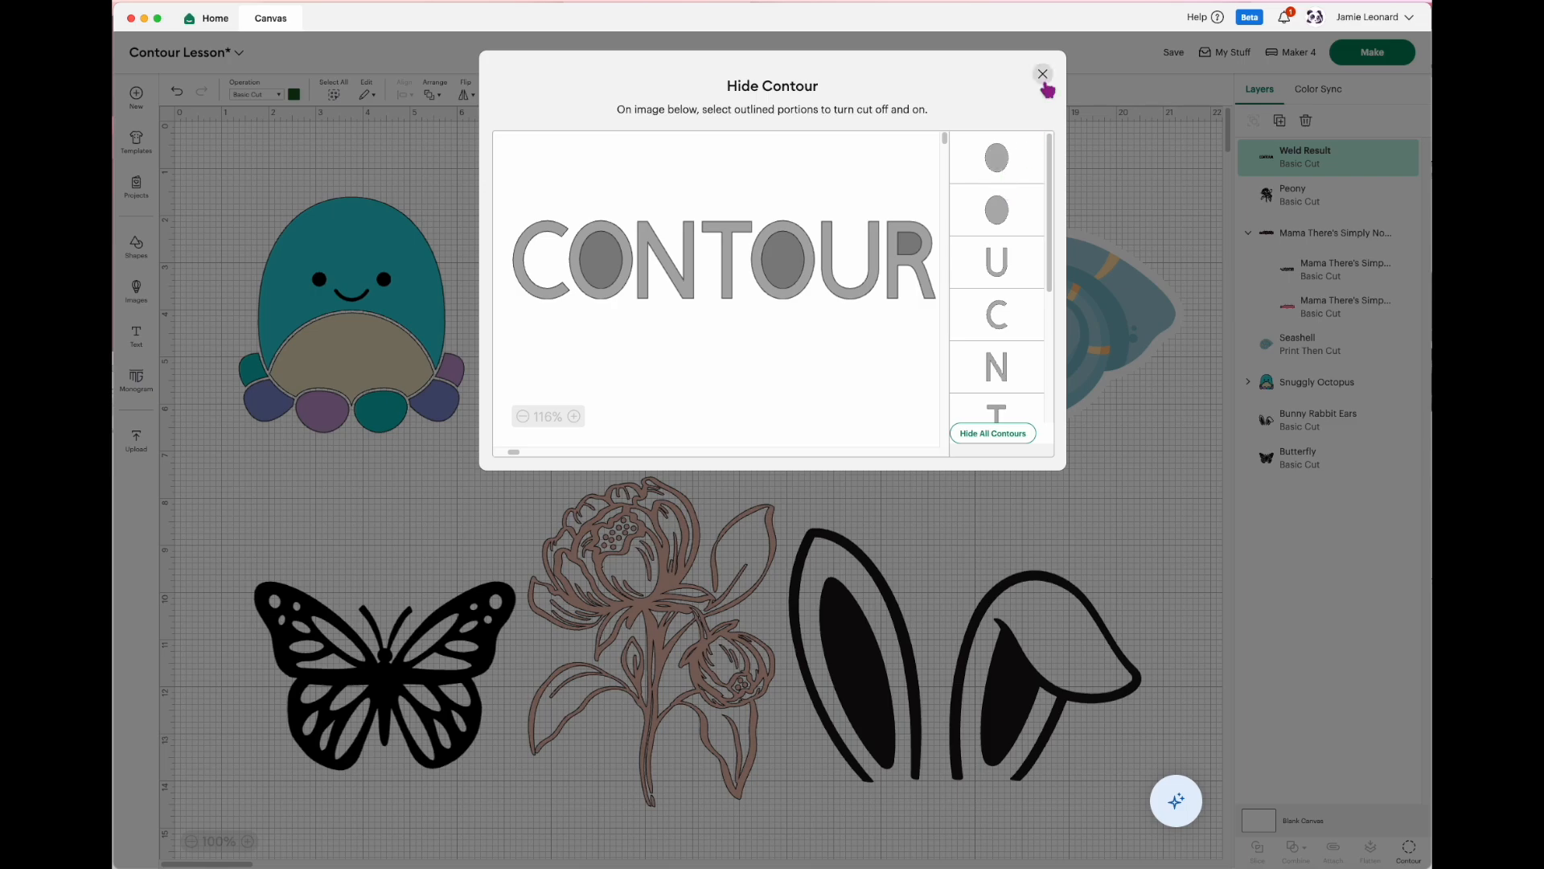
pyautogui.click(1043, 74)
# Step: Clear space around the welded CONTOUR word by moving the seashell over the bunny ears and the Mama design over the peony stem
pyautogui.moveTo(1007, 304); pyautogui.dragTo(1006, 591)
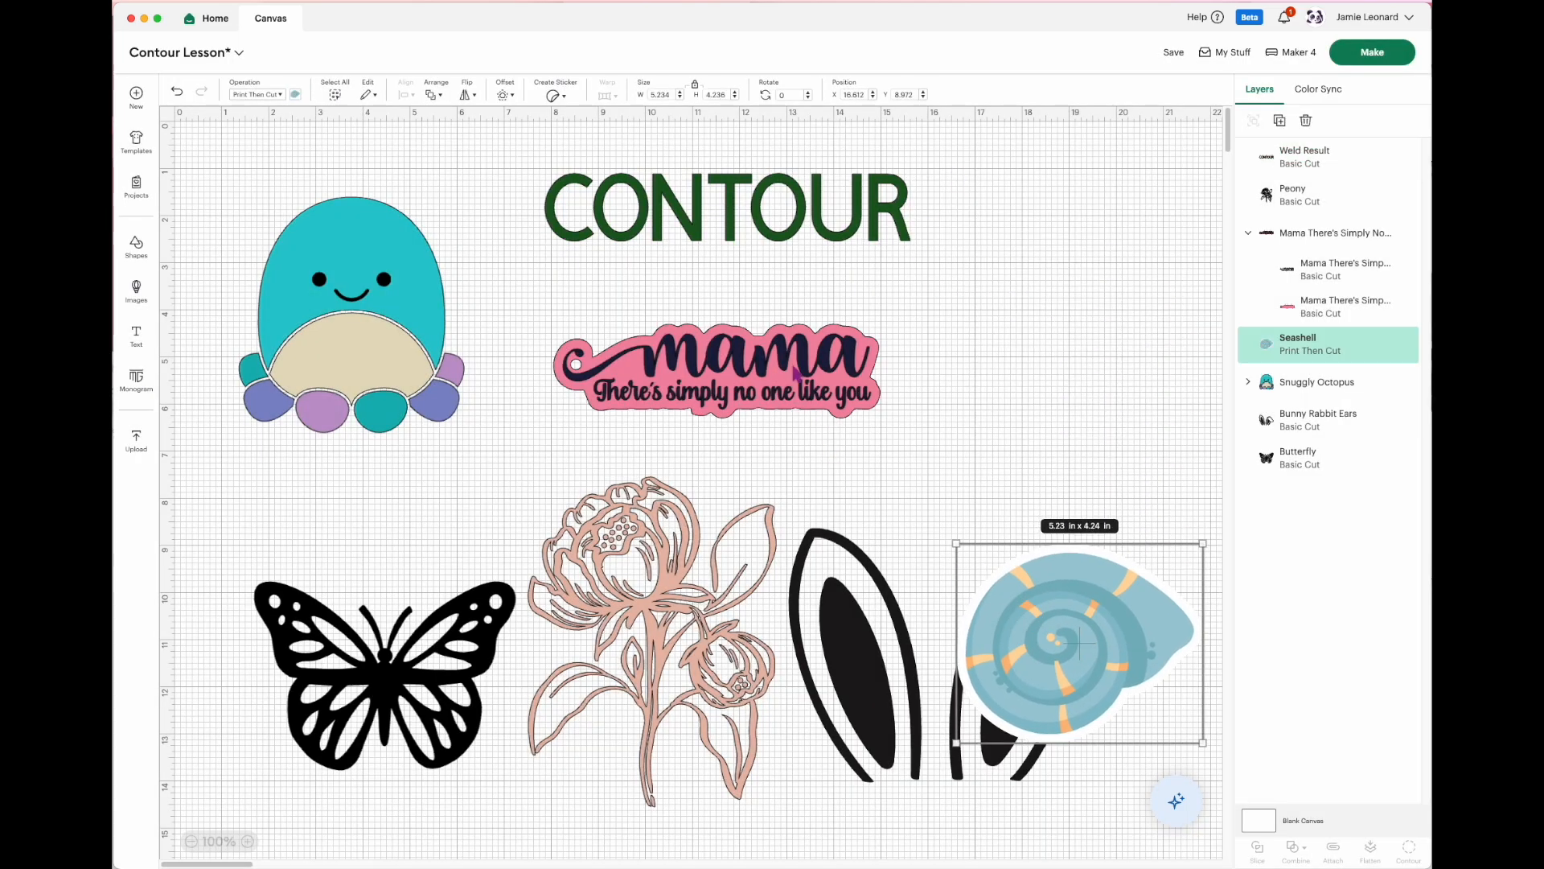
pyautogui.moveTo(797, 374); pyautogui.dragTo(723, 749)
pyautogui.click(735, 233)
pyautogui.moveTo(734, 233); pyautogui.dragTo(694, 232)
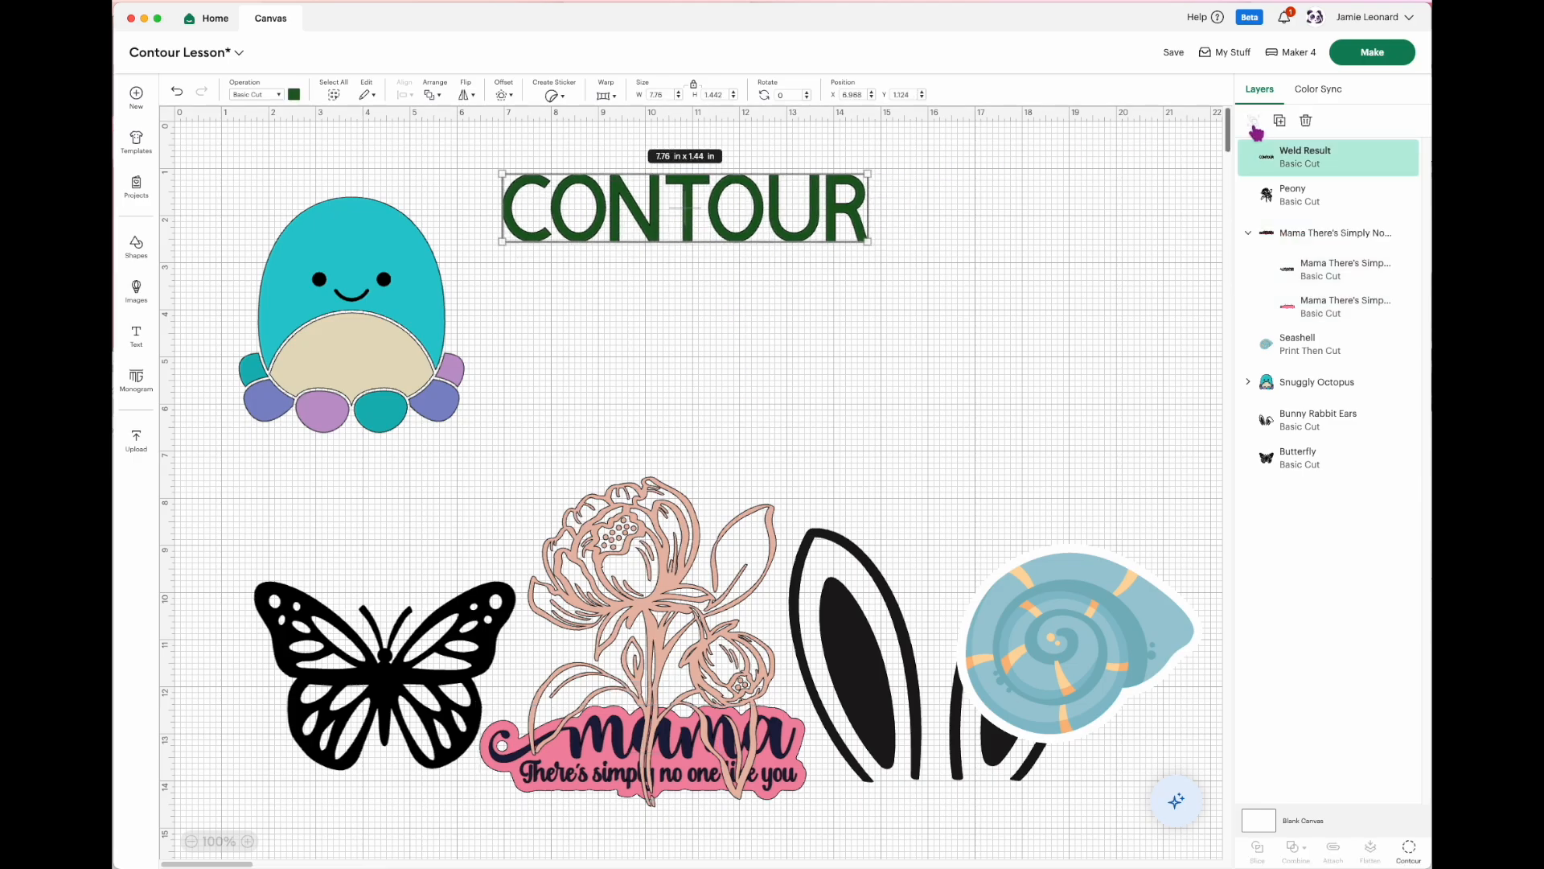
# Step: Duplicate the welded CONTOUR word six times
pyautogui.click(1280, 121)
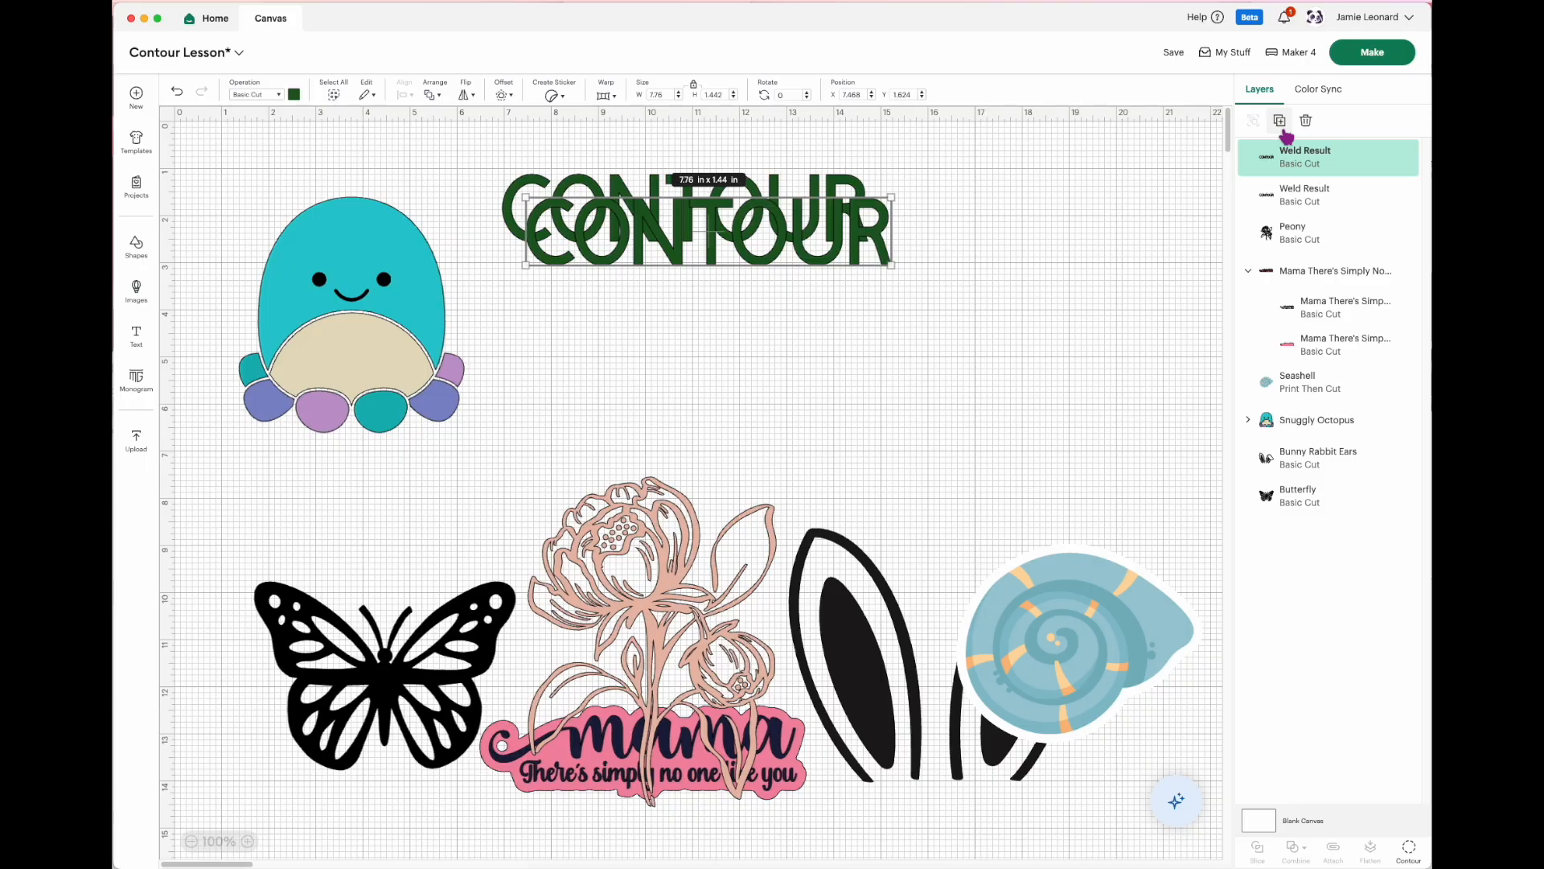
pyautogui.click(1280, 121)
pyautogui.click(1280, 121)
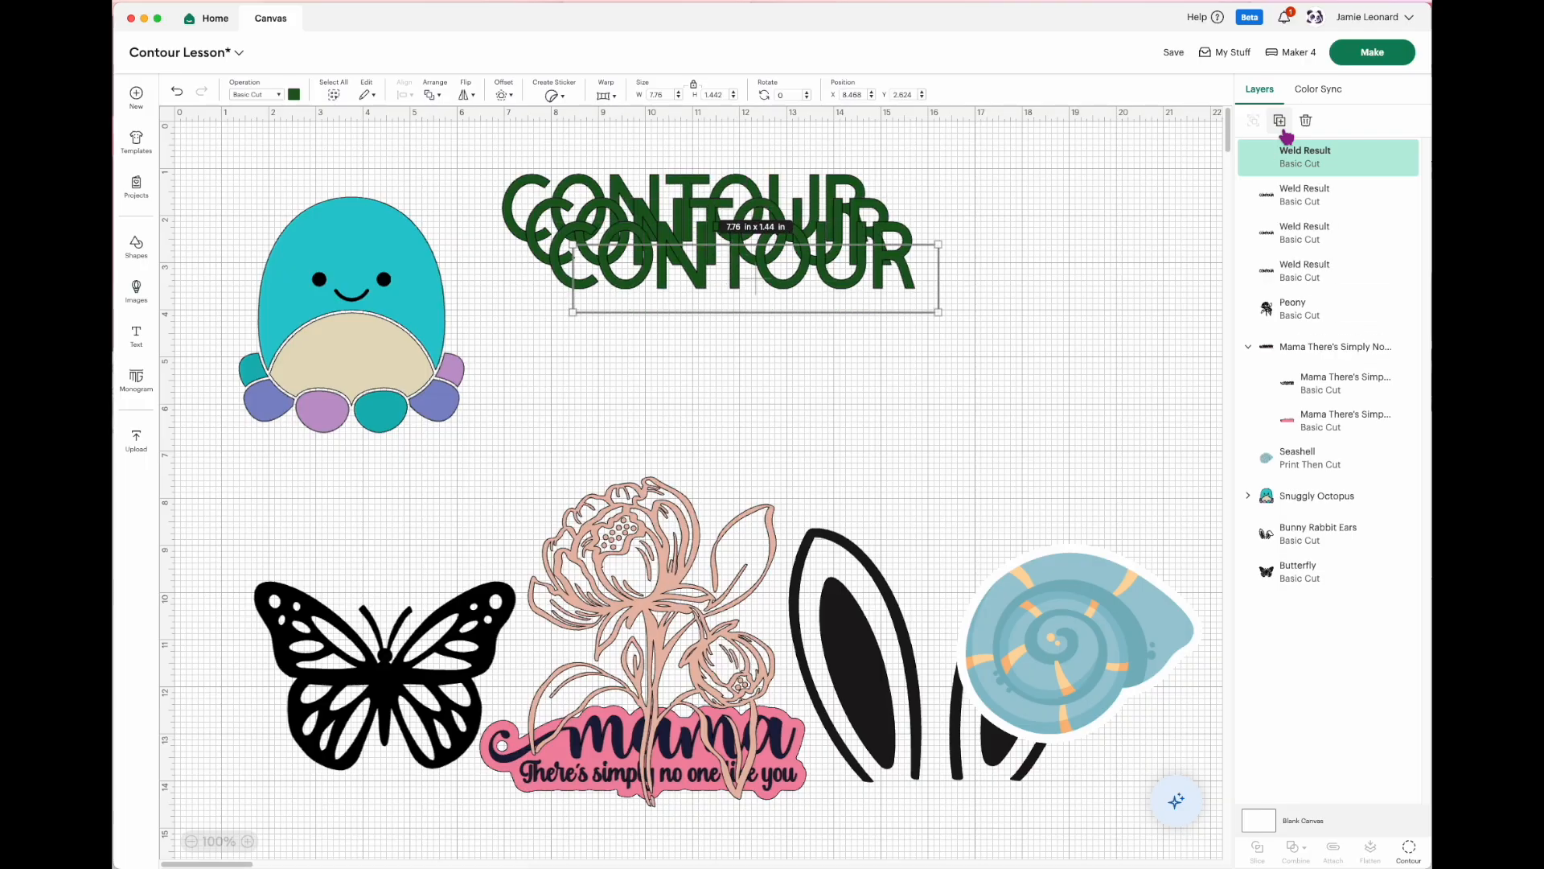
pyautogui.click(1280, 121)
pyautogui.click(1279, 121)
pyautogui.click(1280, 121)
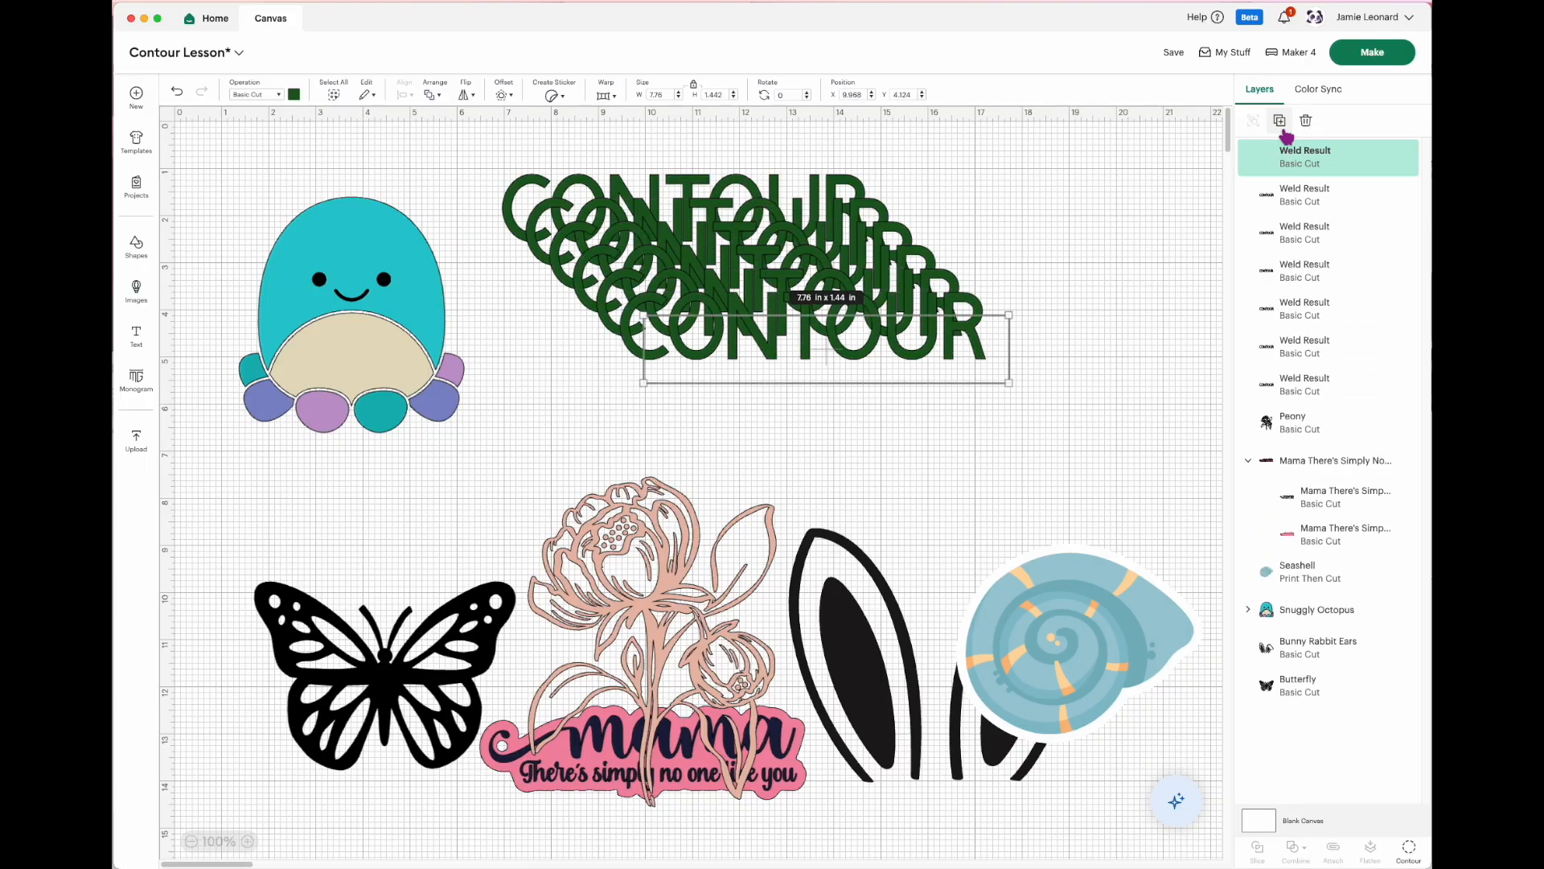
# Step: Separate the topmost CONTOUR copy from the stack by placing it just above the peony, and select it
pyautogui.moveTo(881, 380); pyautogui.dragTo(814, 470)
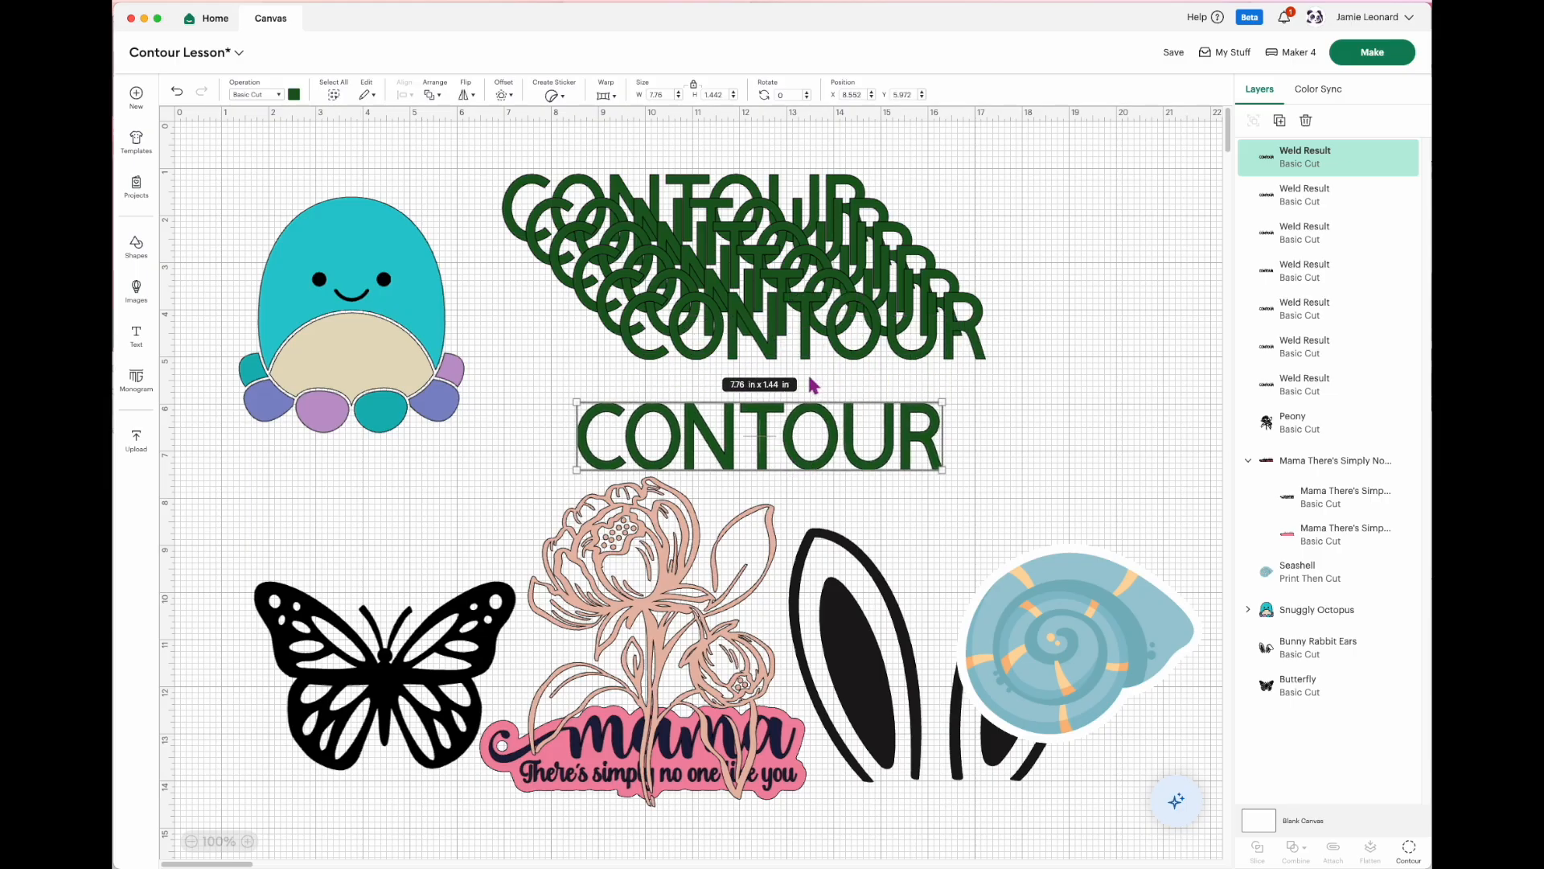
pyautogui.click(813, 362)
pyautogui.moveTo(813, 363); pyautogui.dragTo(889, 343)
pyautogui.click(886, 426)
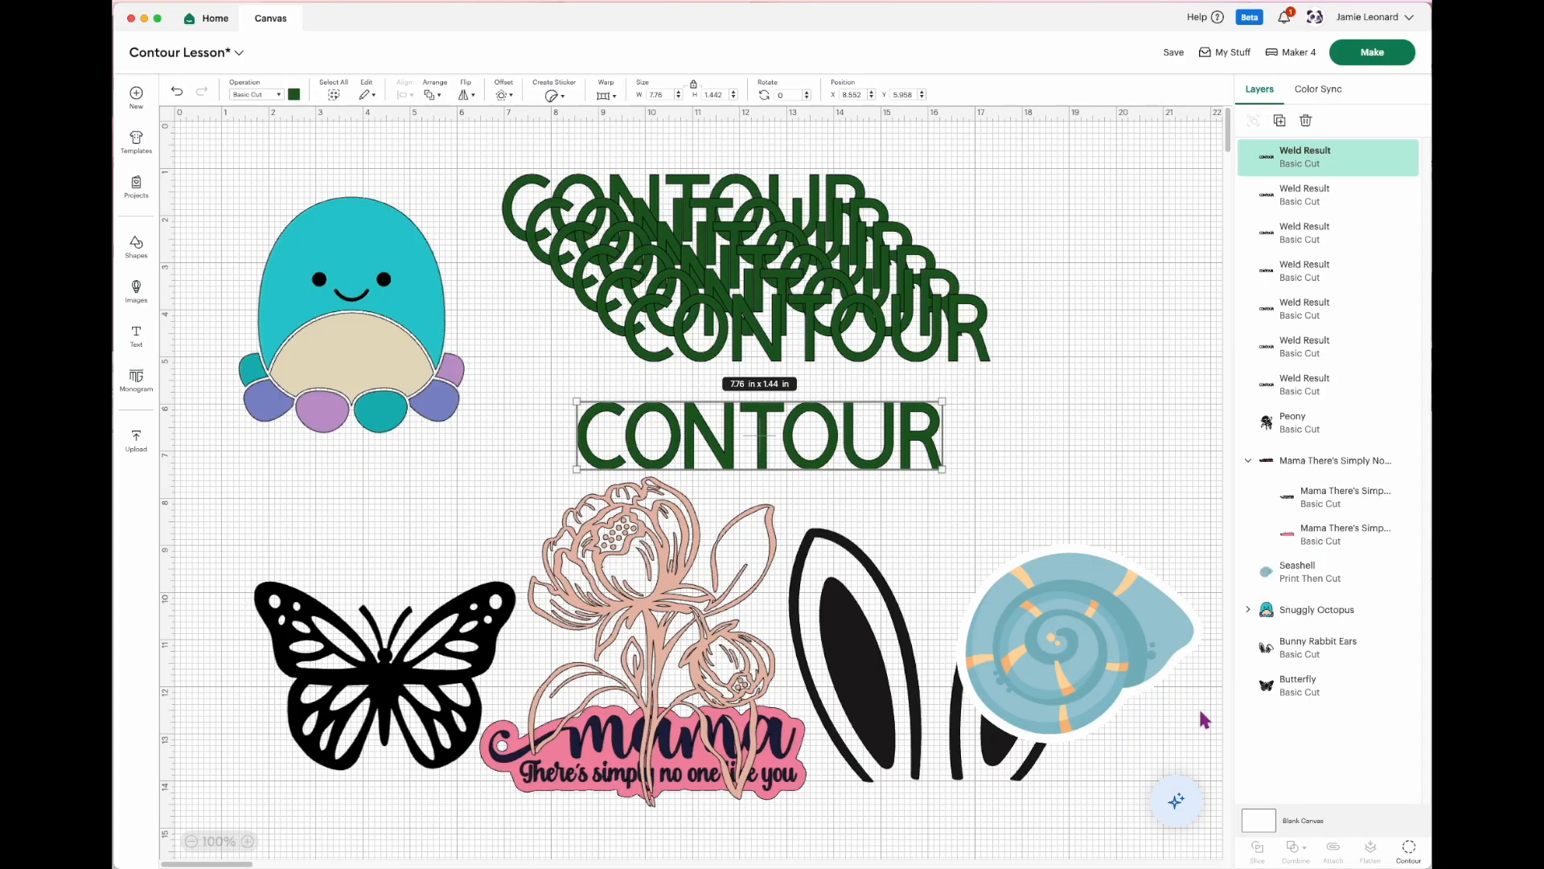
# Step: Hide all contours of the separated CONTOUR copy and try toggling the inner shapes of its letters on and off
pyautogui.click(1403, 853)
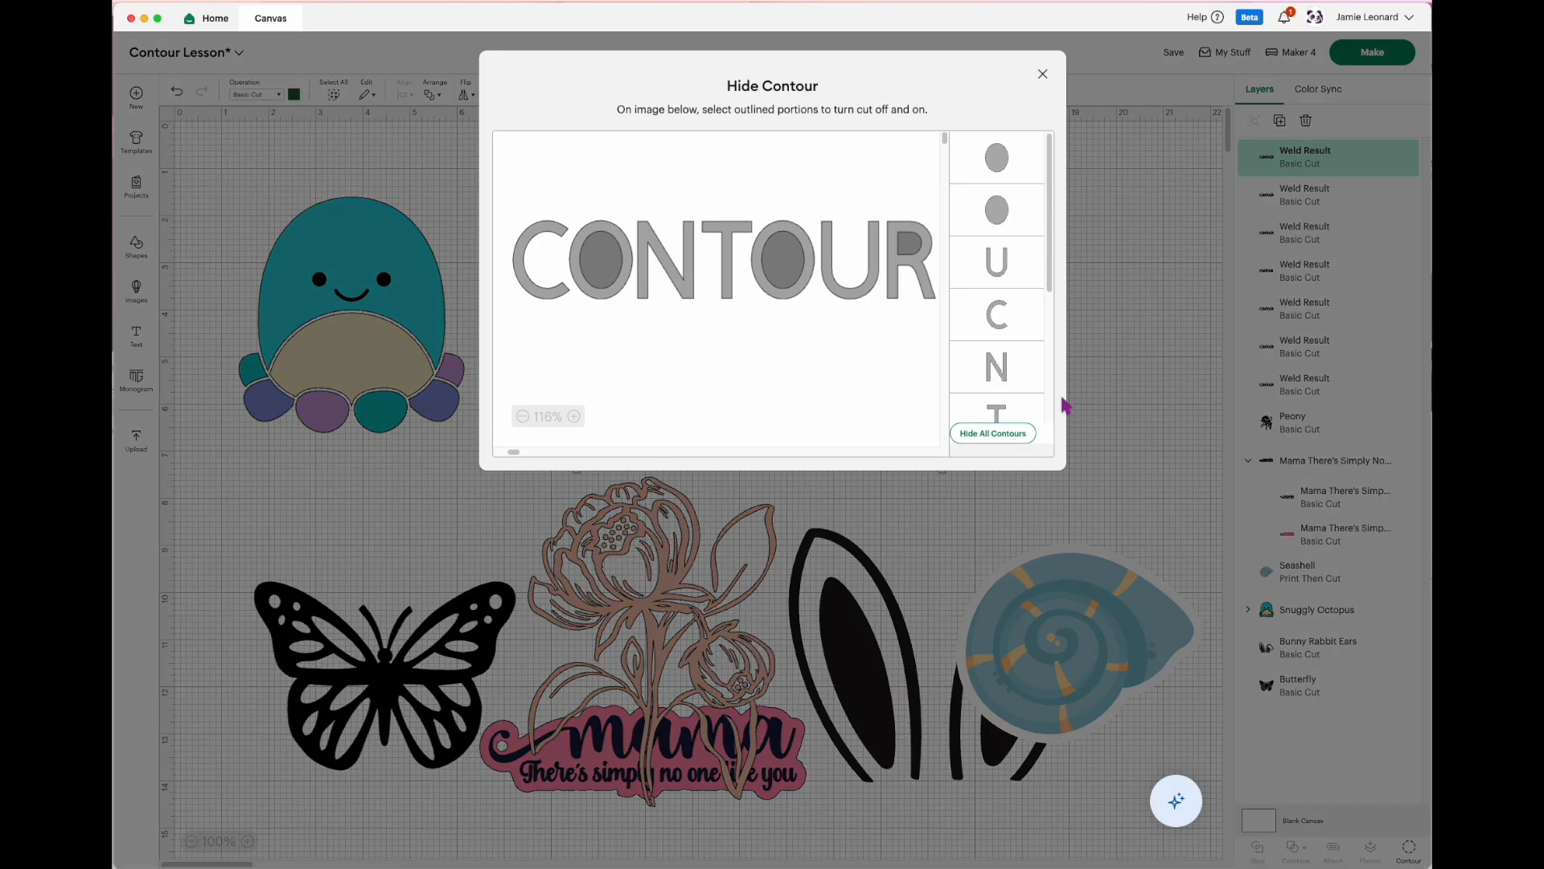
pyautogui.click(1005, 431)
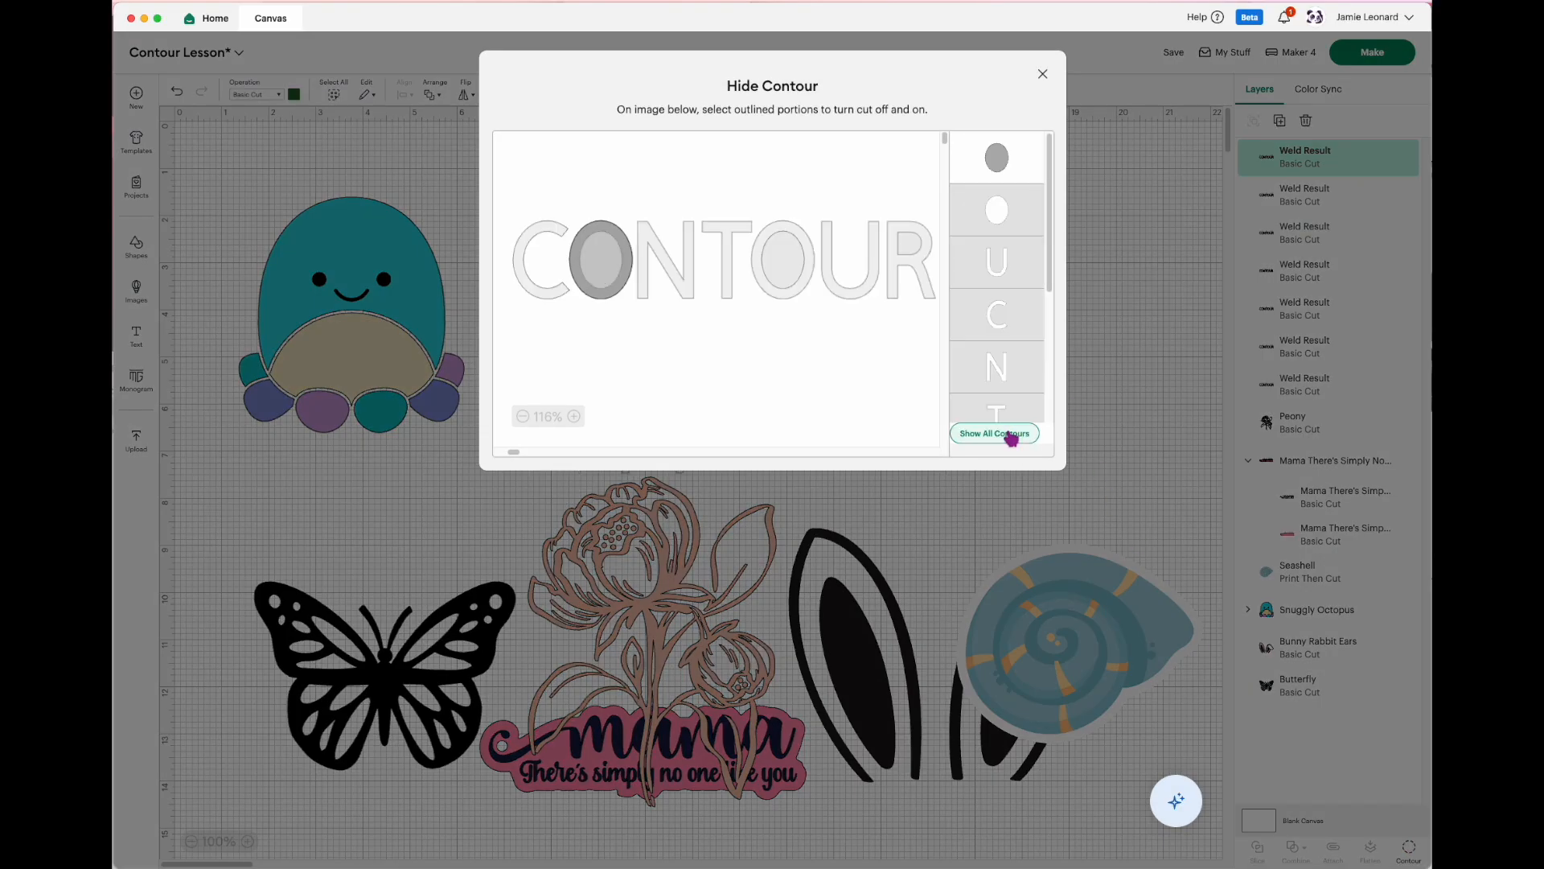
pyautogui.click(611, 288)
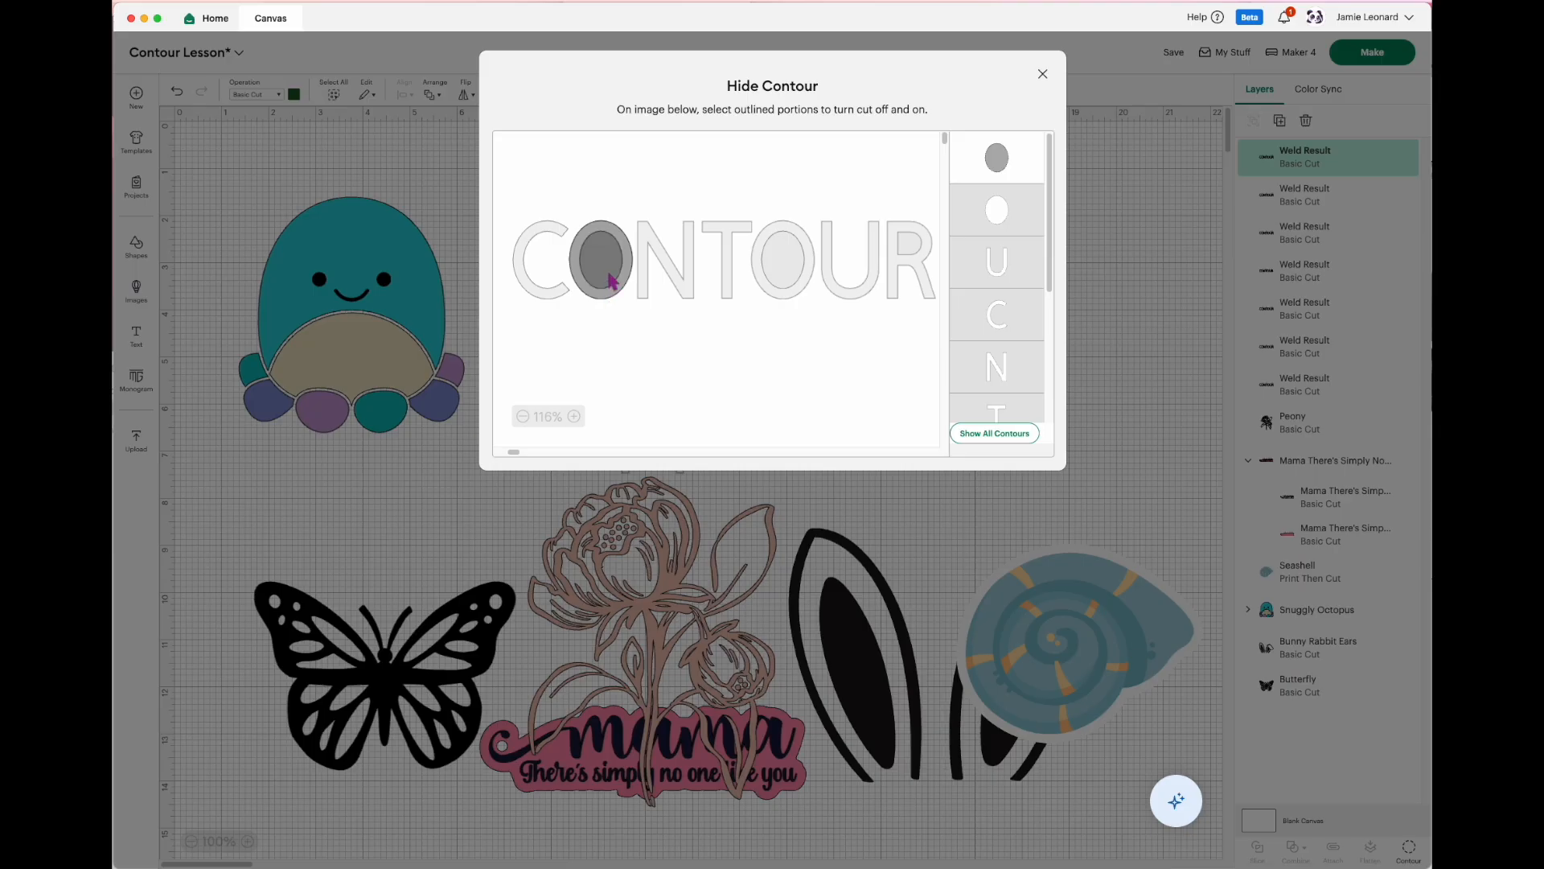
pyautogui.click(627, 286)
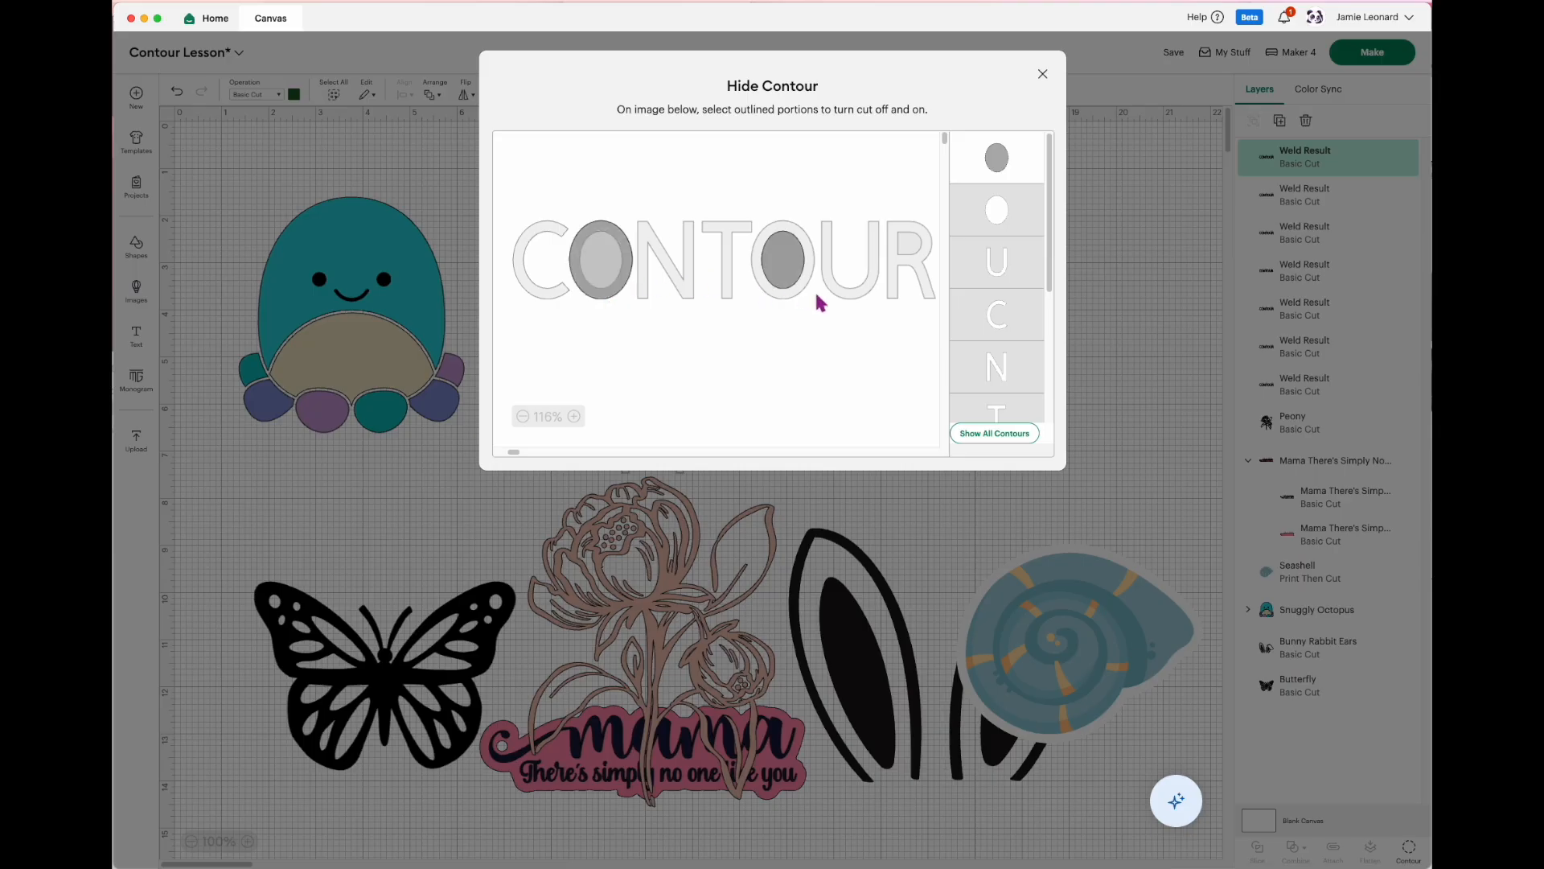
pyautogui.click(891, 287)
pyautogui.click(892, 291)
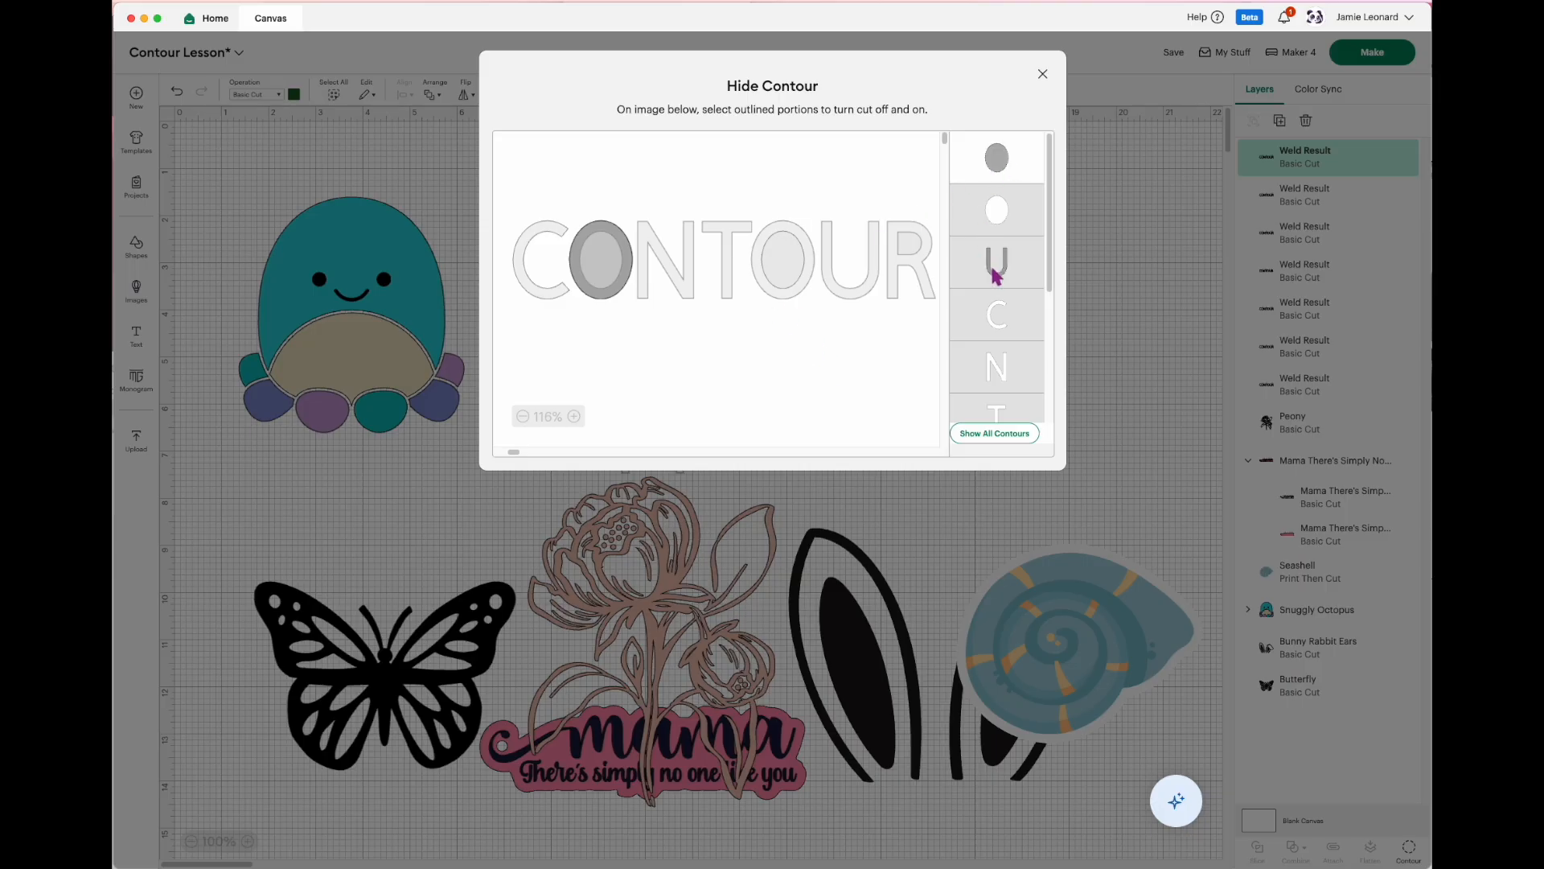
# Step: Turn on the R contour and hide the first O, keeping only the R in this copy
pyautogui.scroll(-4, 991, 277)
pyautogui.scroll(4, 988, 276)
pyautogui.scroll(-3, 983, 274)
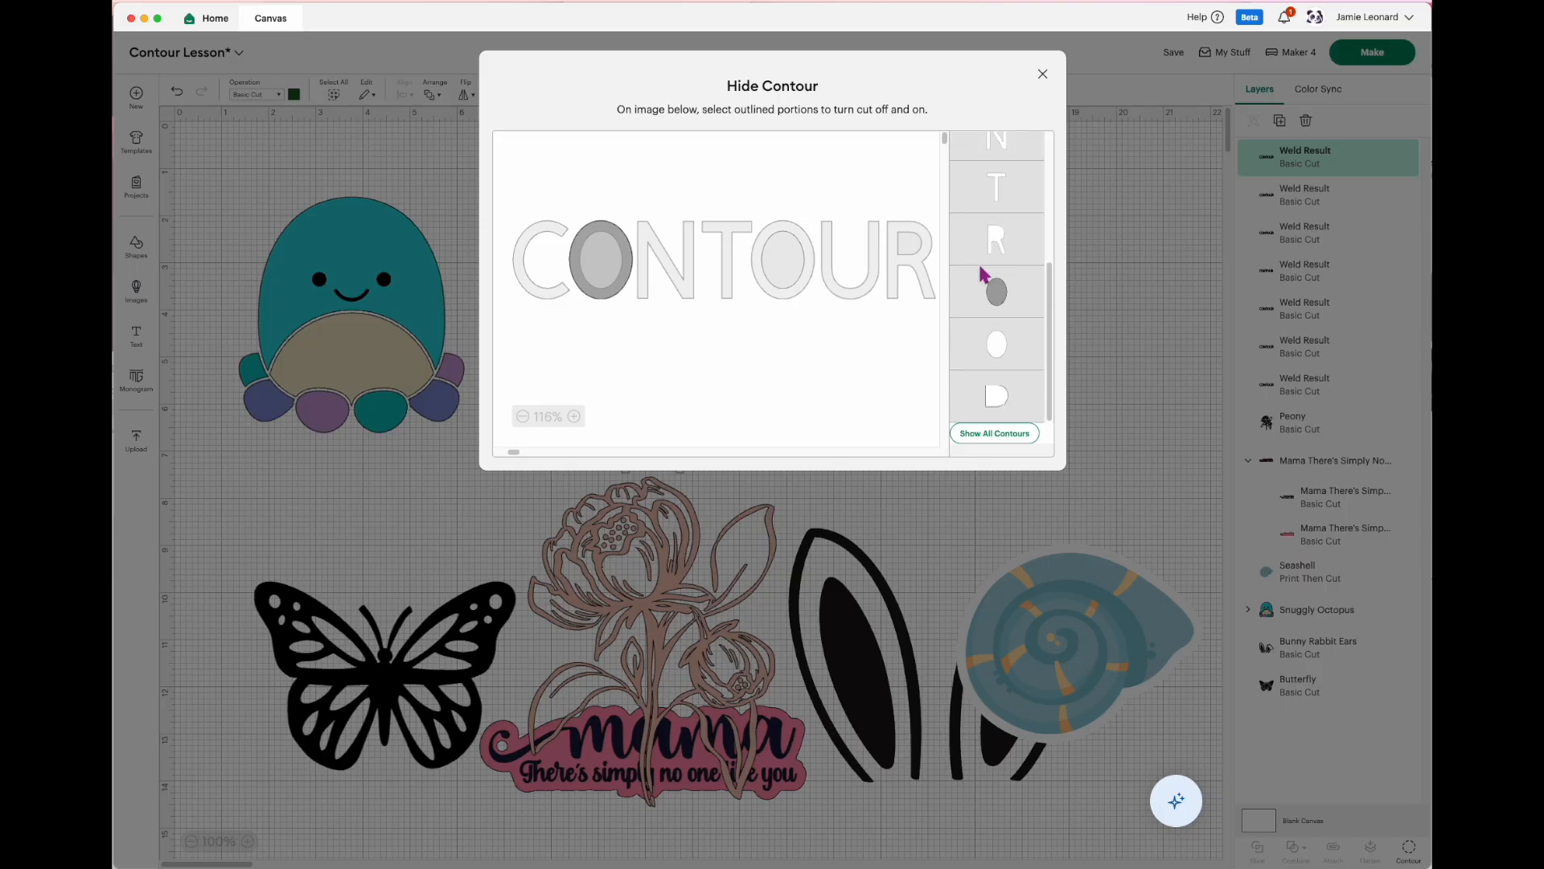
pyautogui.click(995, 240)
pyautogui.scroll(4, 999, 246)
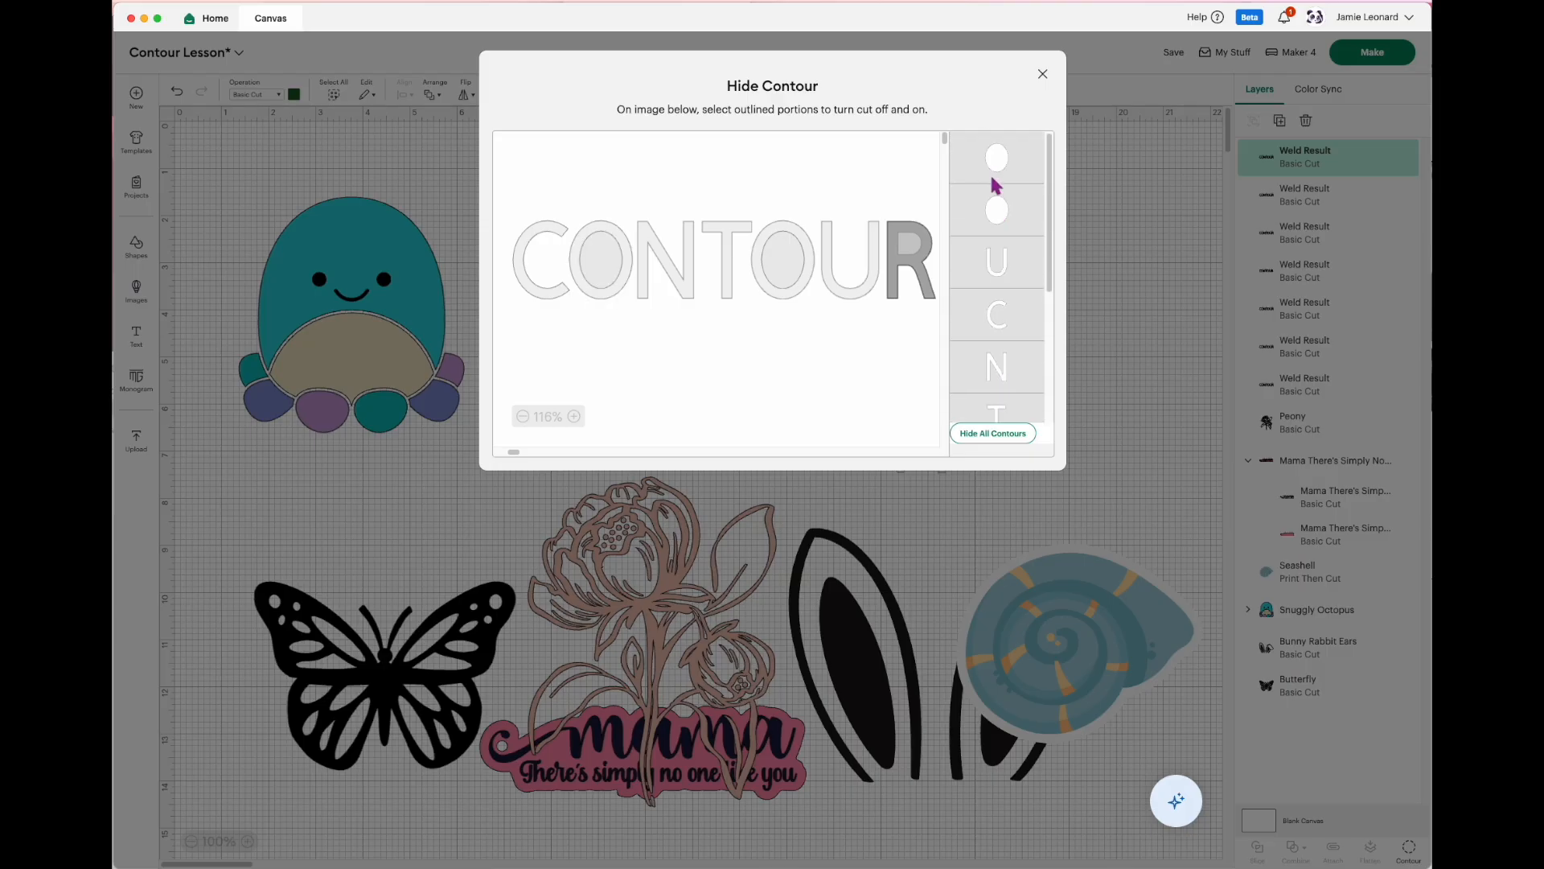
pyautogui.scroll(-3, 997, 315)
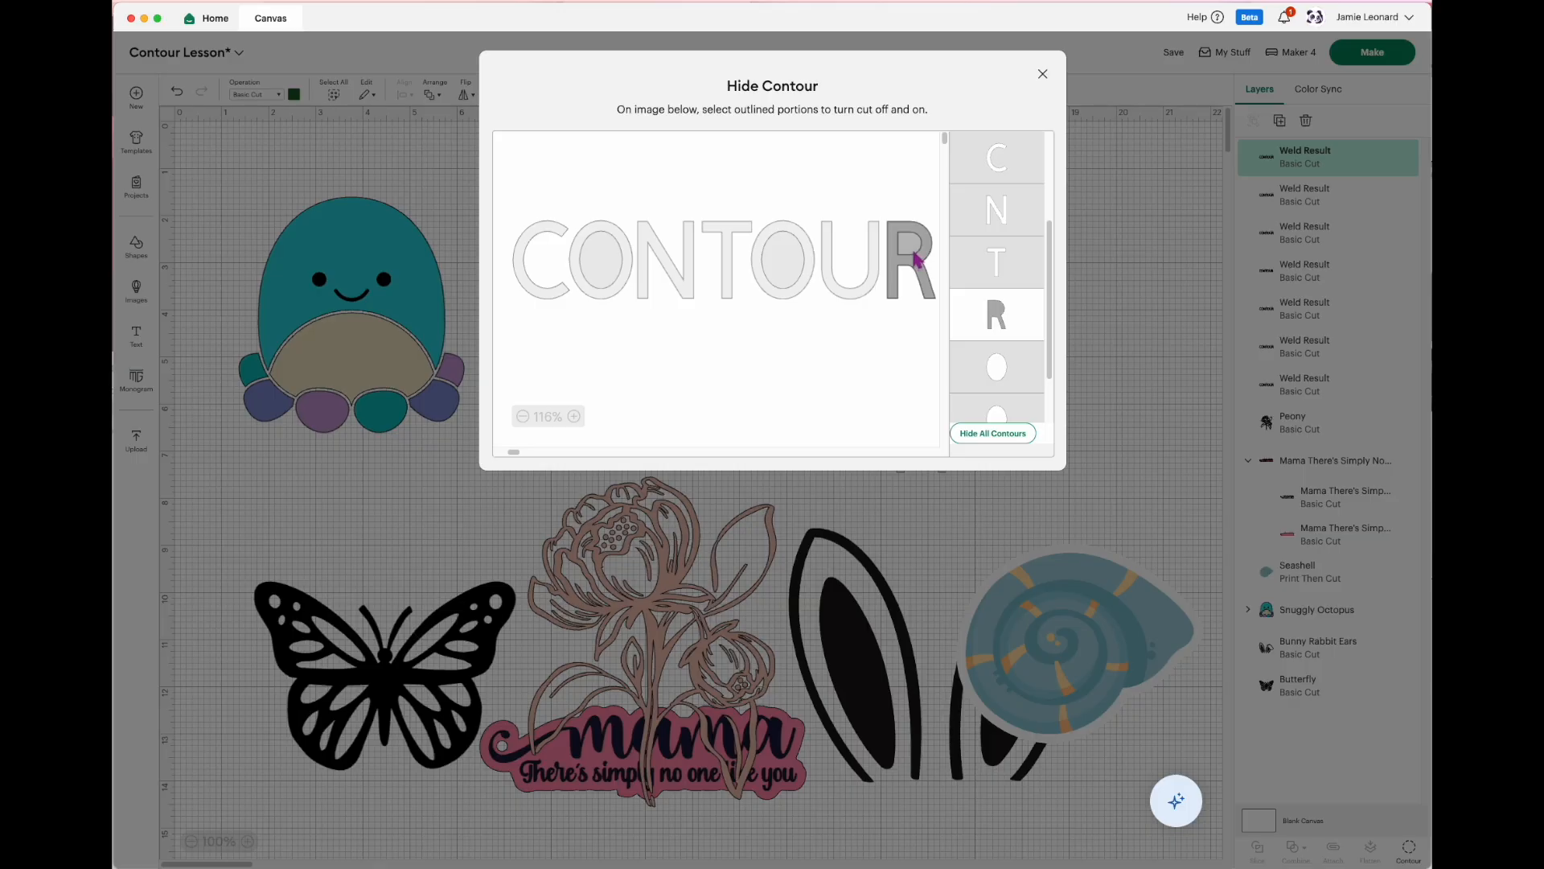
pyautogui.click(1043, 74)
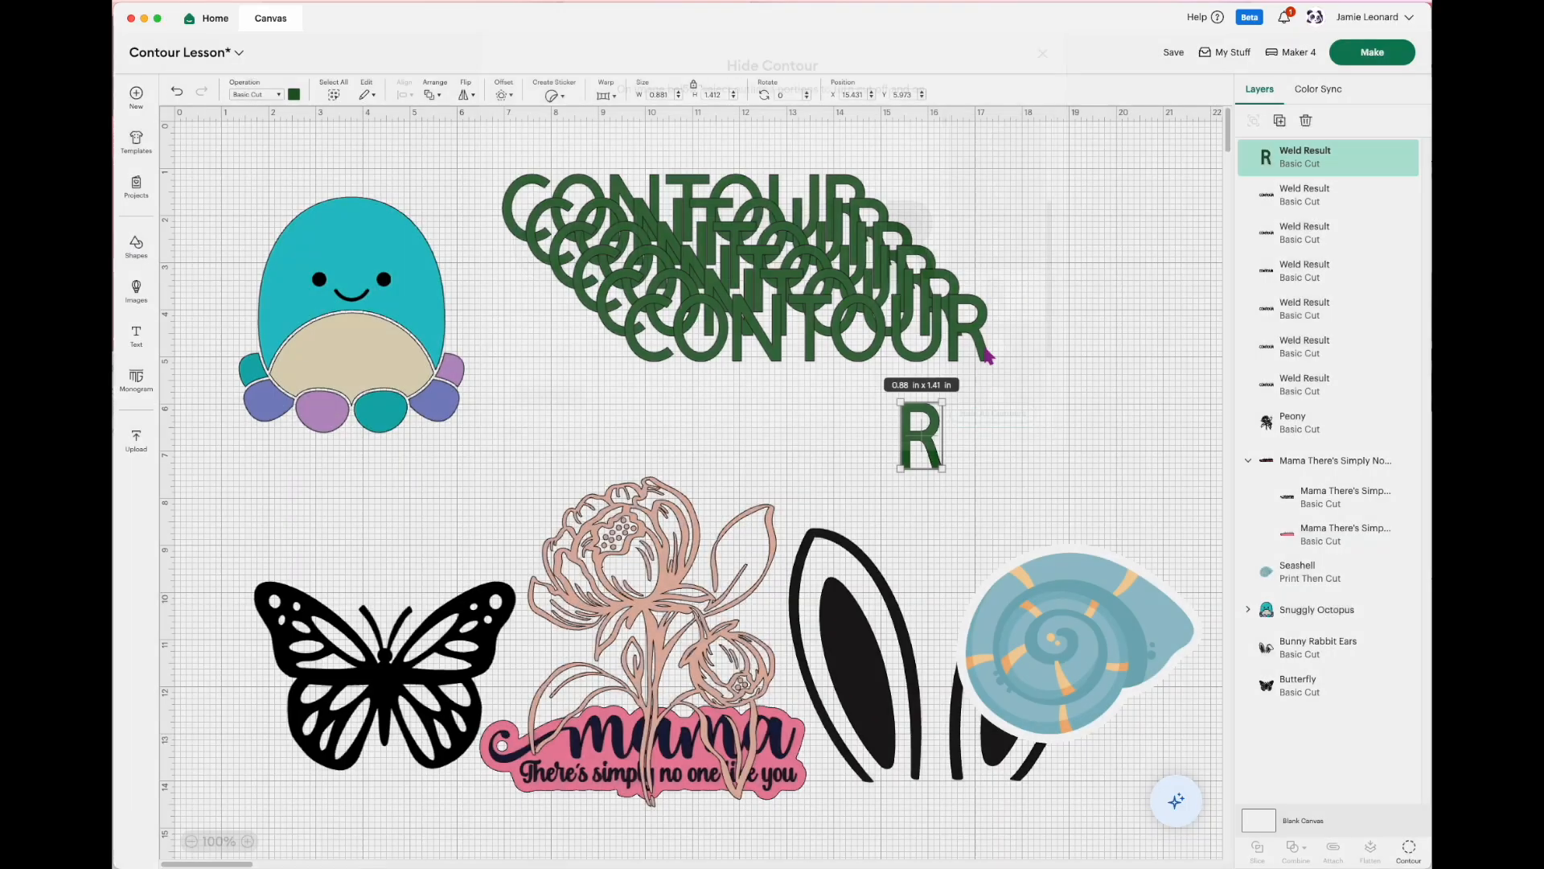
# Step: Move the isolated R to the empty area above the seashell and color it dark purple
pyautogui.moveTo(925, 445); pyautogui.dragTo(1022, 232)
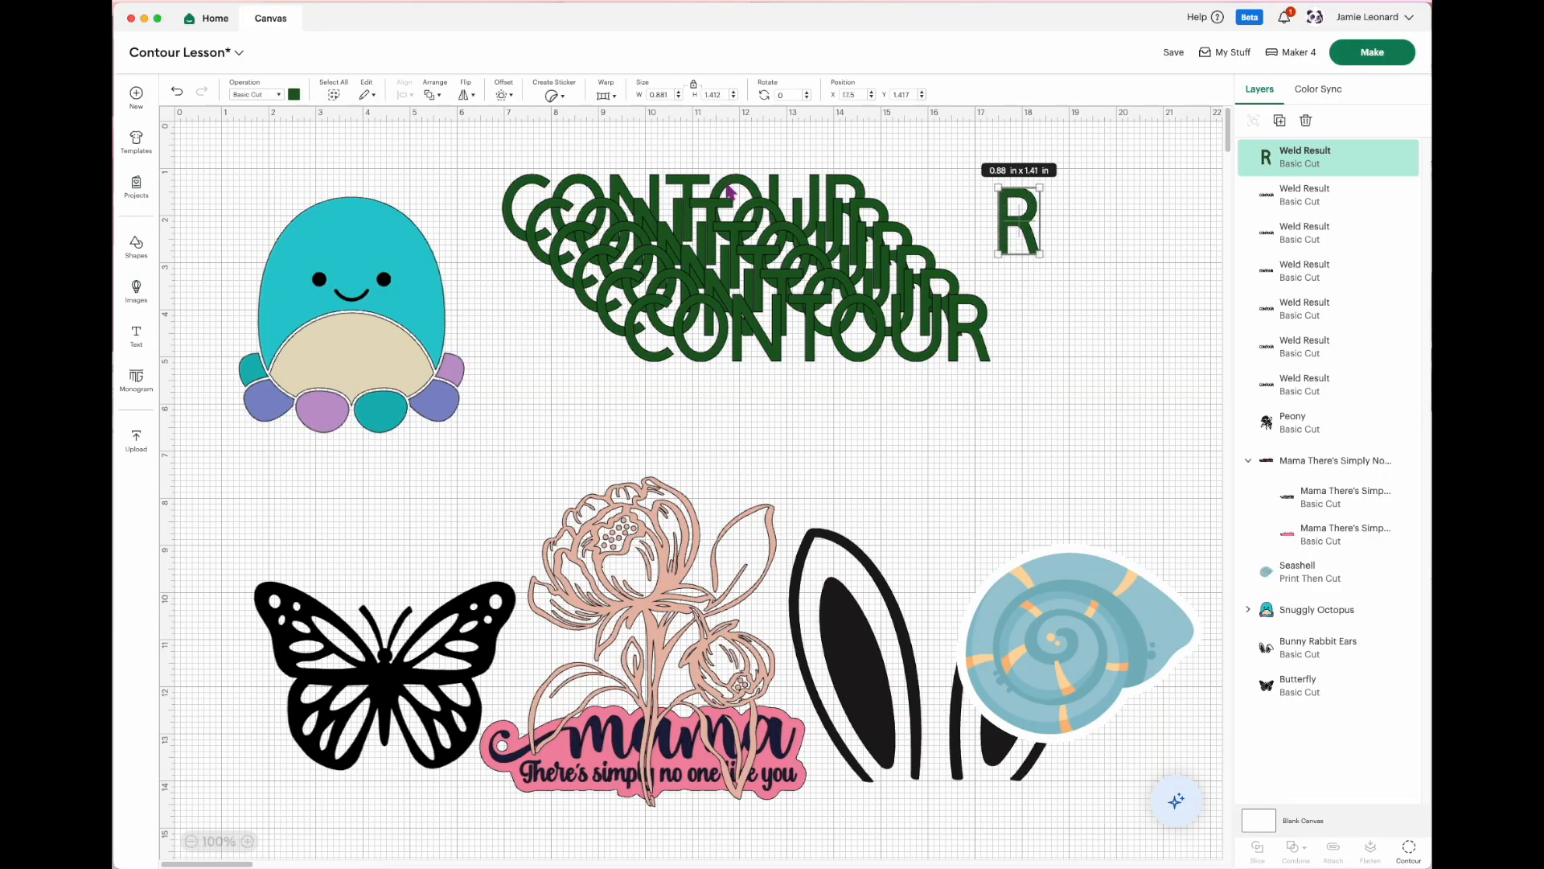
pyautogui.click(295, 94)
pyautogui.click(374, 166)
# Step: Place the next CONTOUR copy below the stack, hide all its contours and turn the U back on
pyautogui.moveTo(813, 348); pyautogui.dragTo(800, 428)
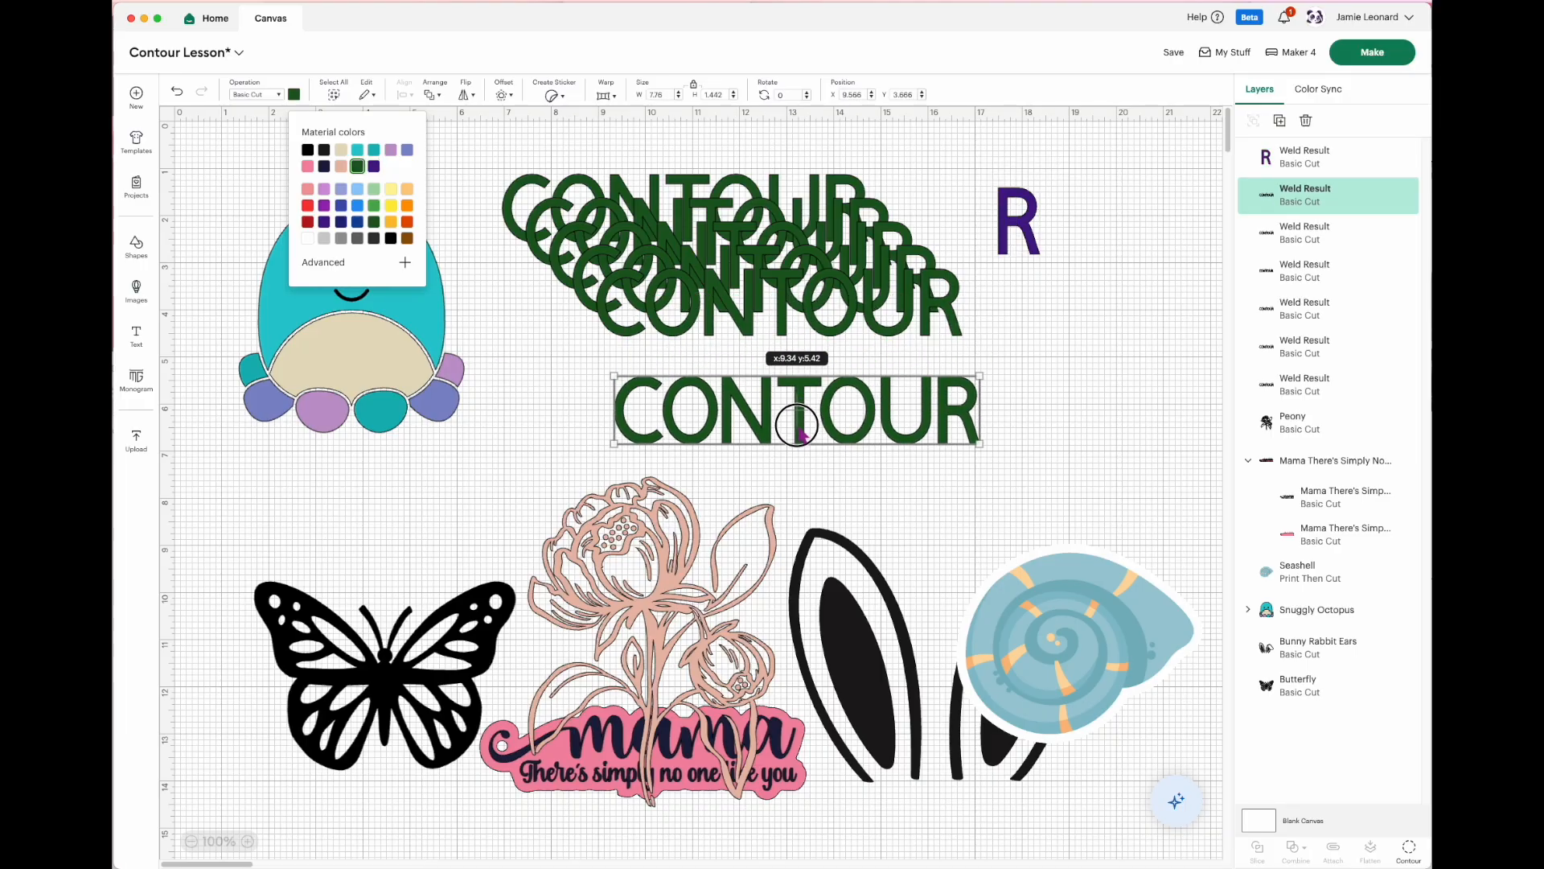
pyautogui.click(1407, 851)
pyautogui.click(986, 434)
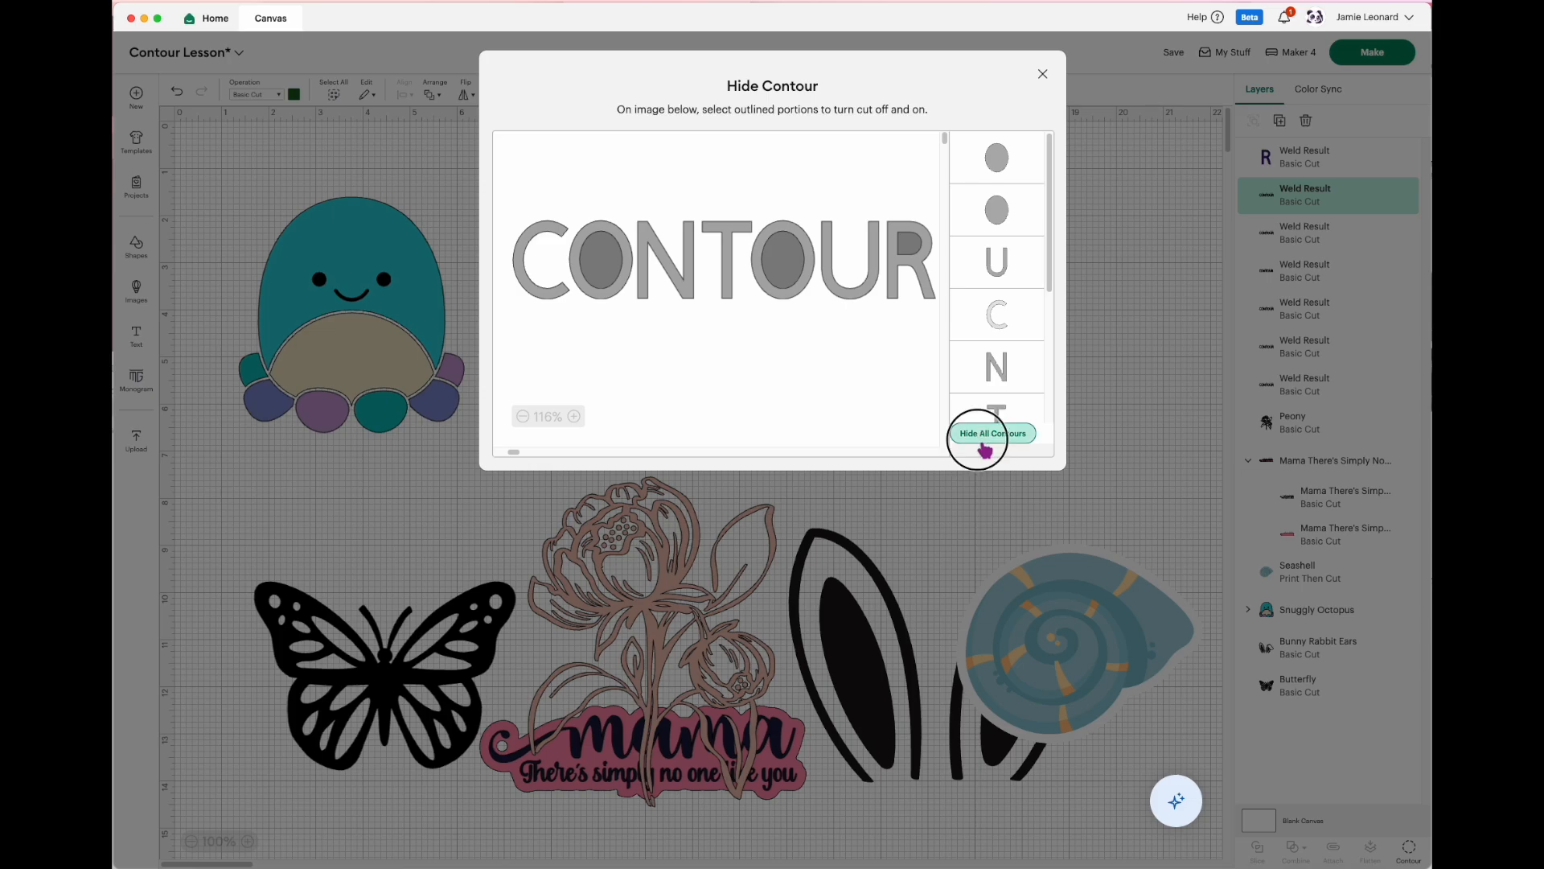
pyautogui.click(995, 271)
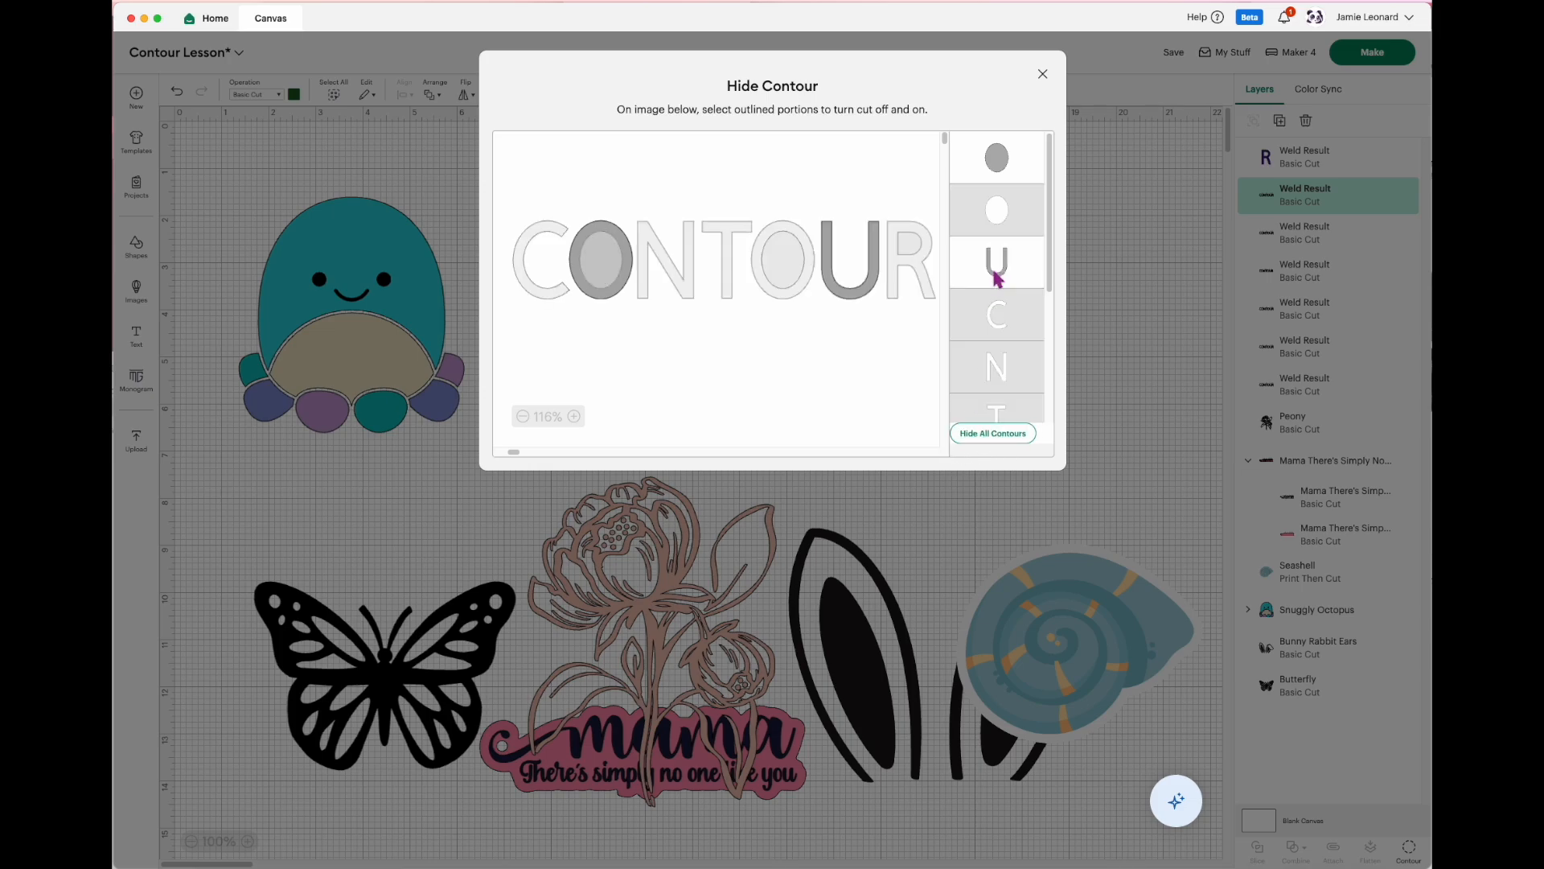
pyautogui.click(1043, 74)
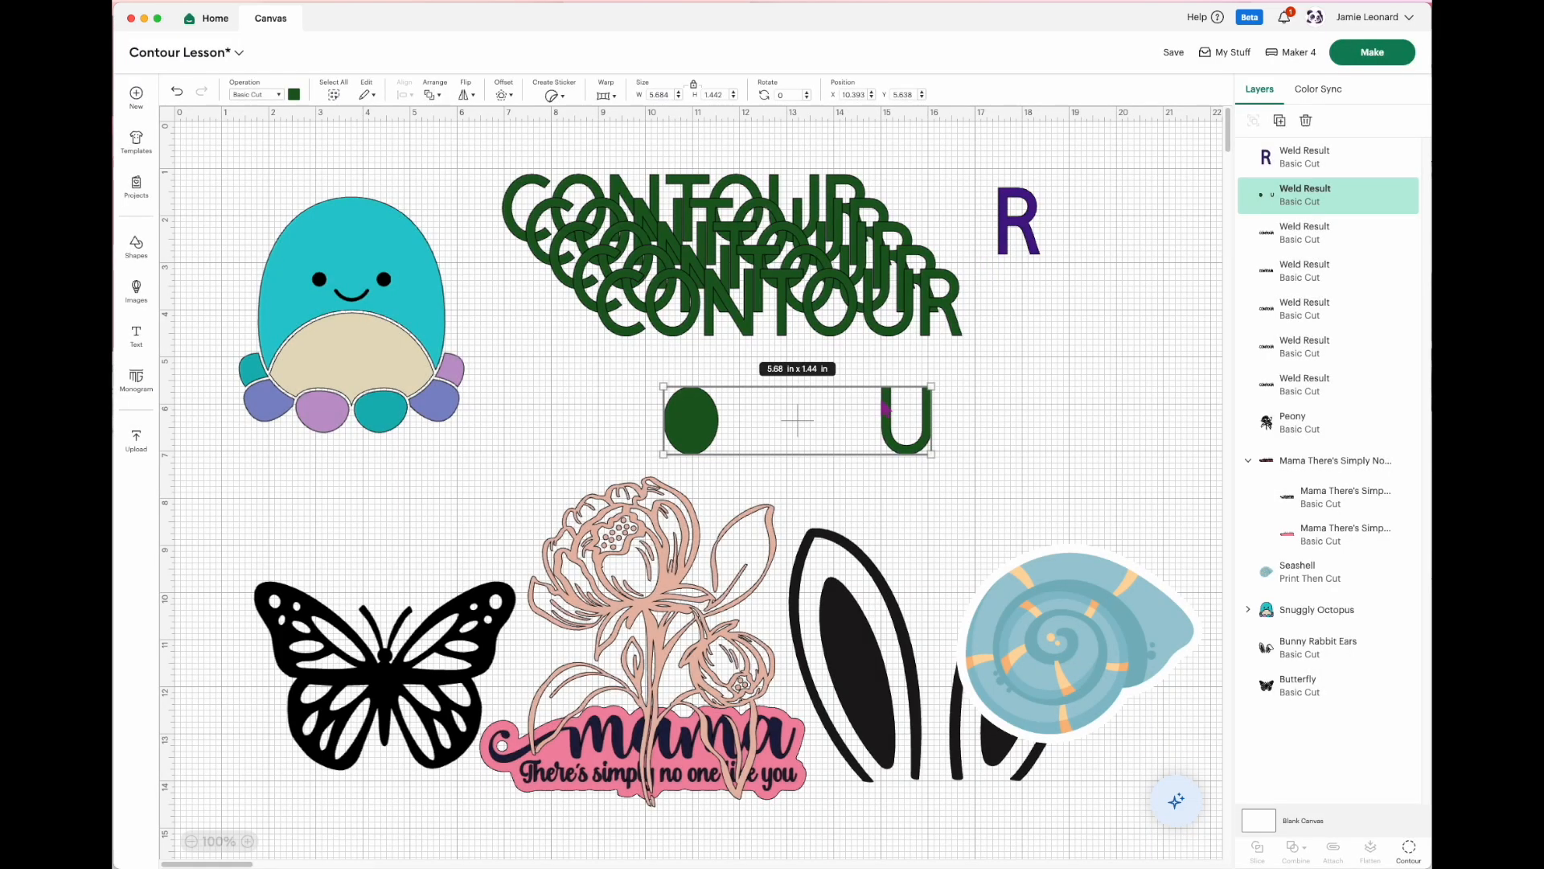
# Step: Hide the first O's contour in the separated copy so that only the U is kept
pyautogui.click(1409, 849)
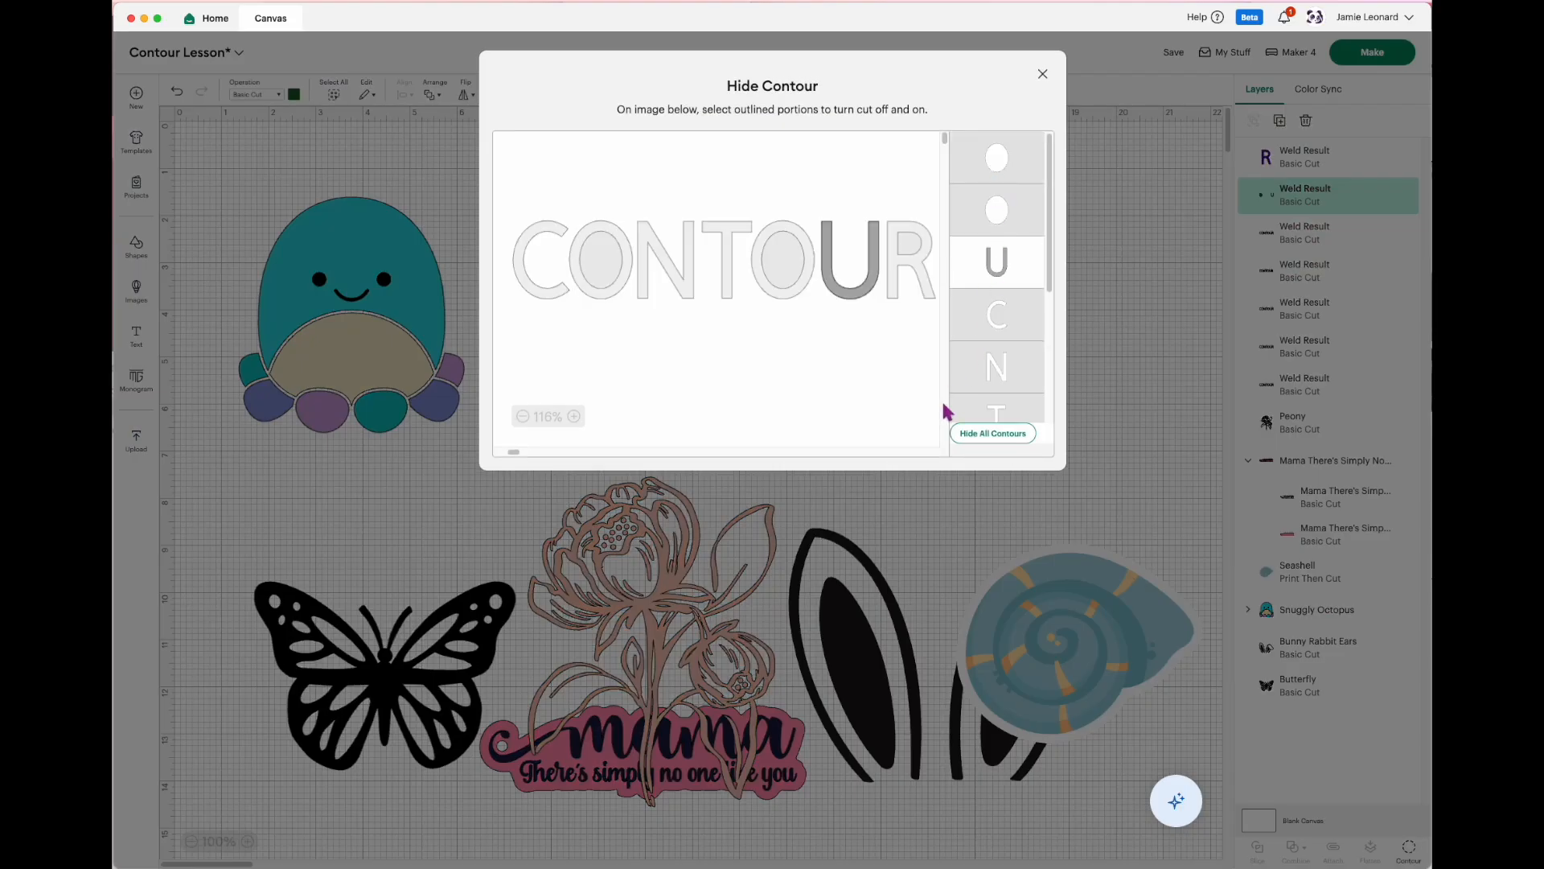
pyautogui.click(1042, 74)
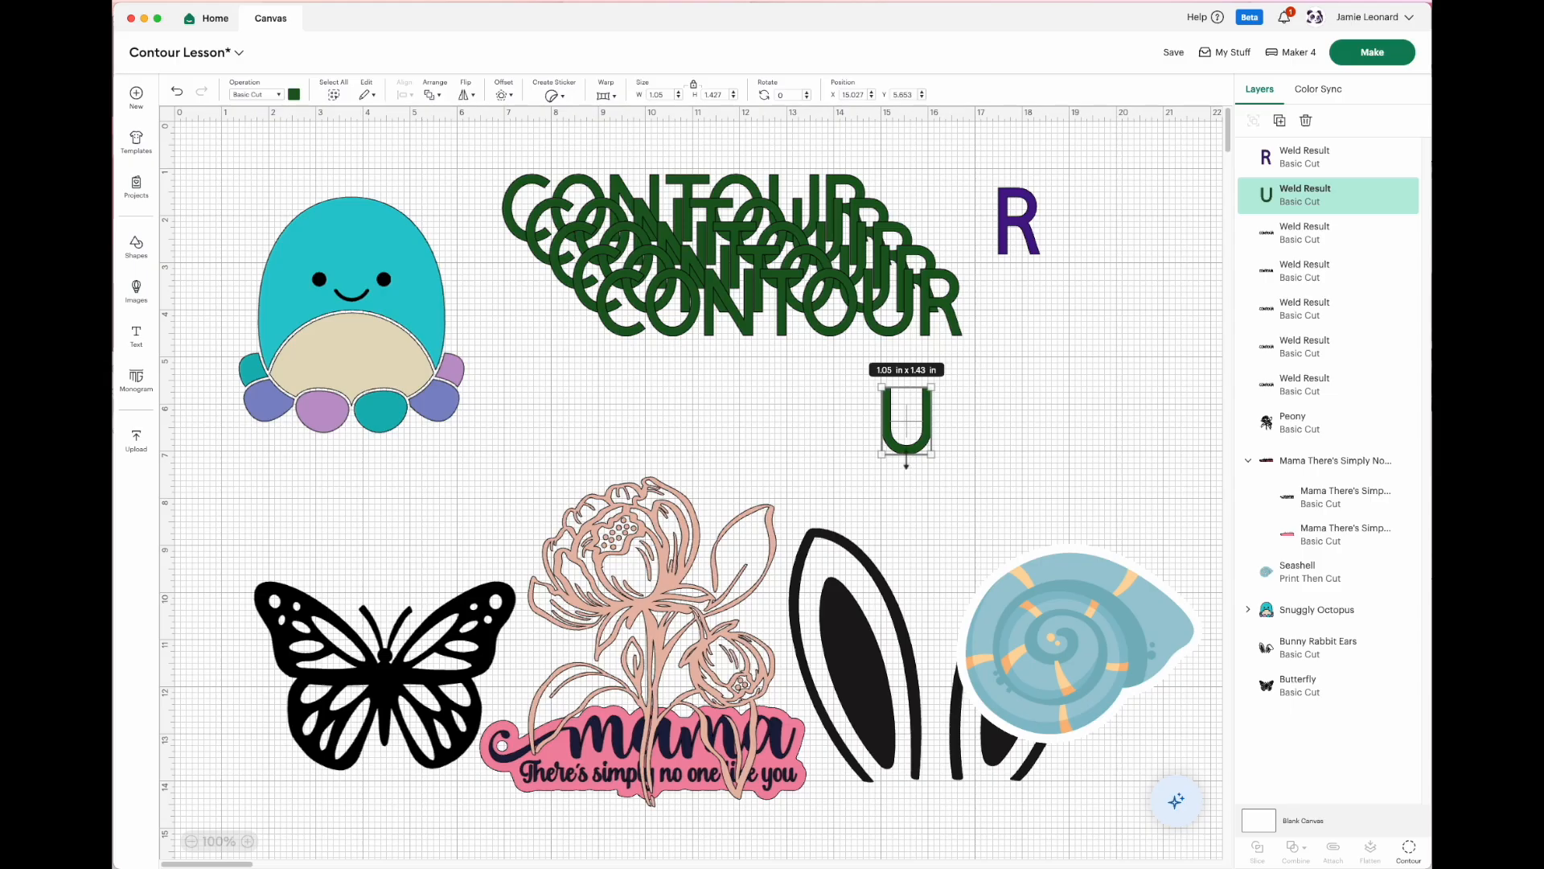
pyautogui.click(913, 492)
# Step: Place the isolated U directly left of the purple R and color it light yellow
pyautogui.moveTo(912, 453); pyautogui.dragTo(969, 252)
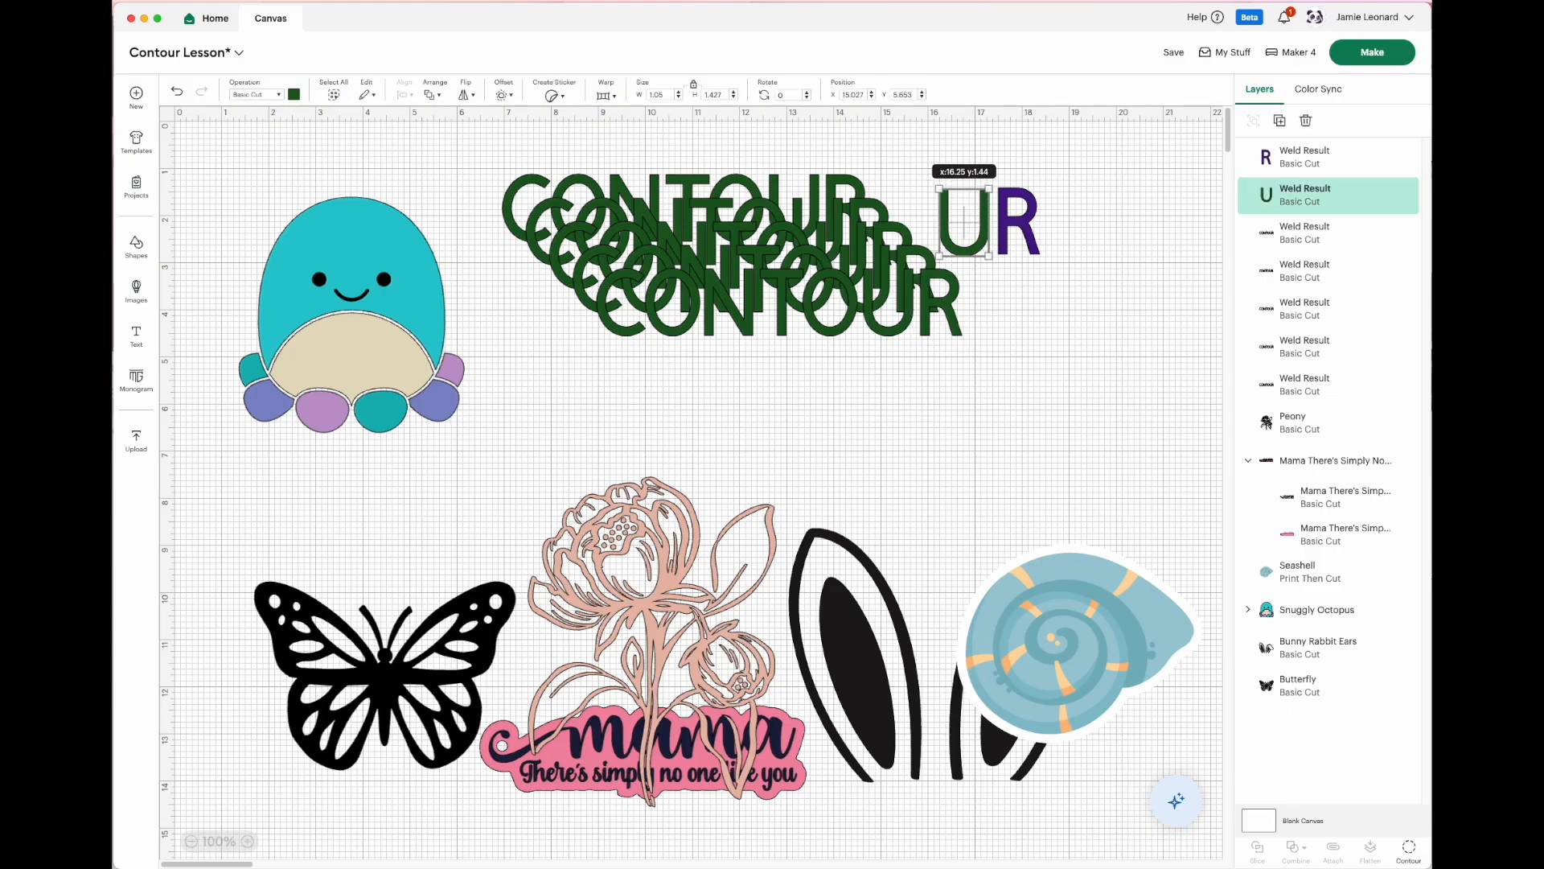
pyautogui.click(295, 95)
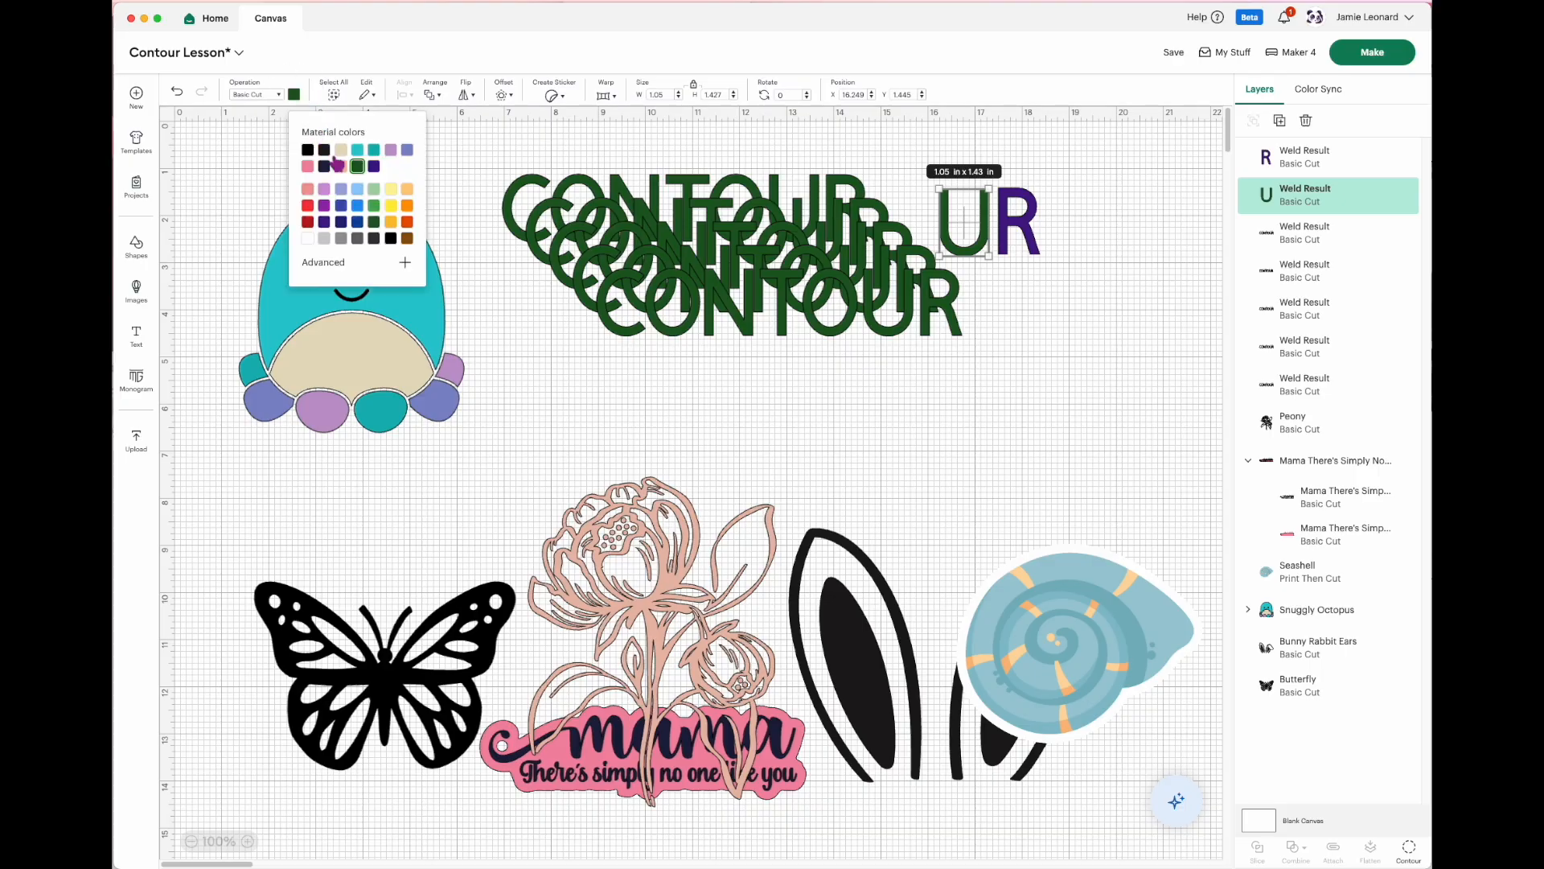
pyautogui.click(392, 193)
# Step: Separate the next CONTOUR copy below the stack and hide every contour except the second O with its center cut out
pyautogui.moveTo(875, 336); pyautogui.dragTo(843, 442)
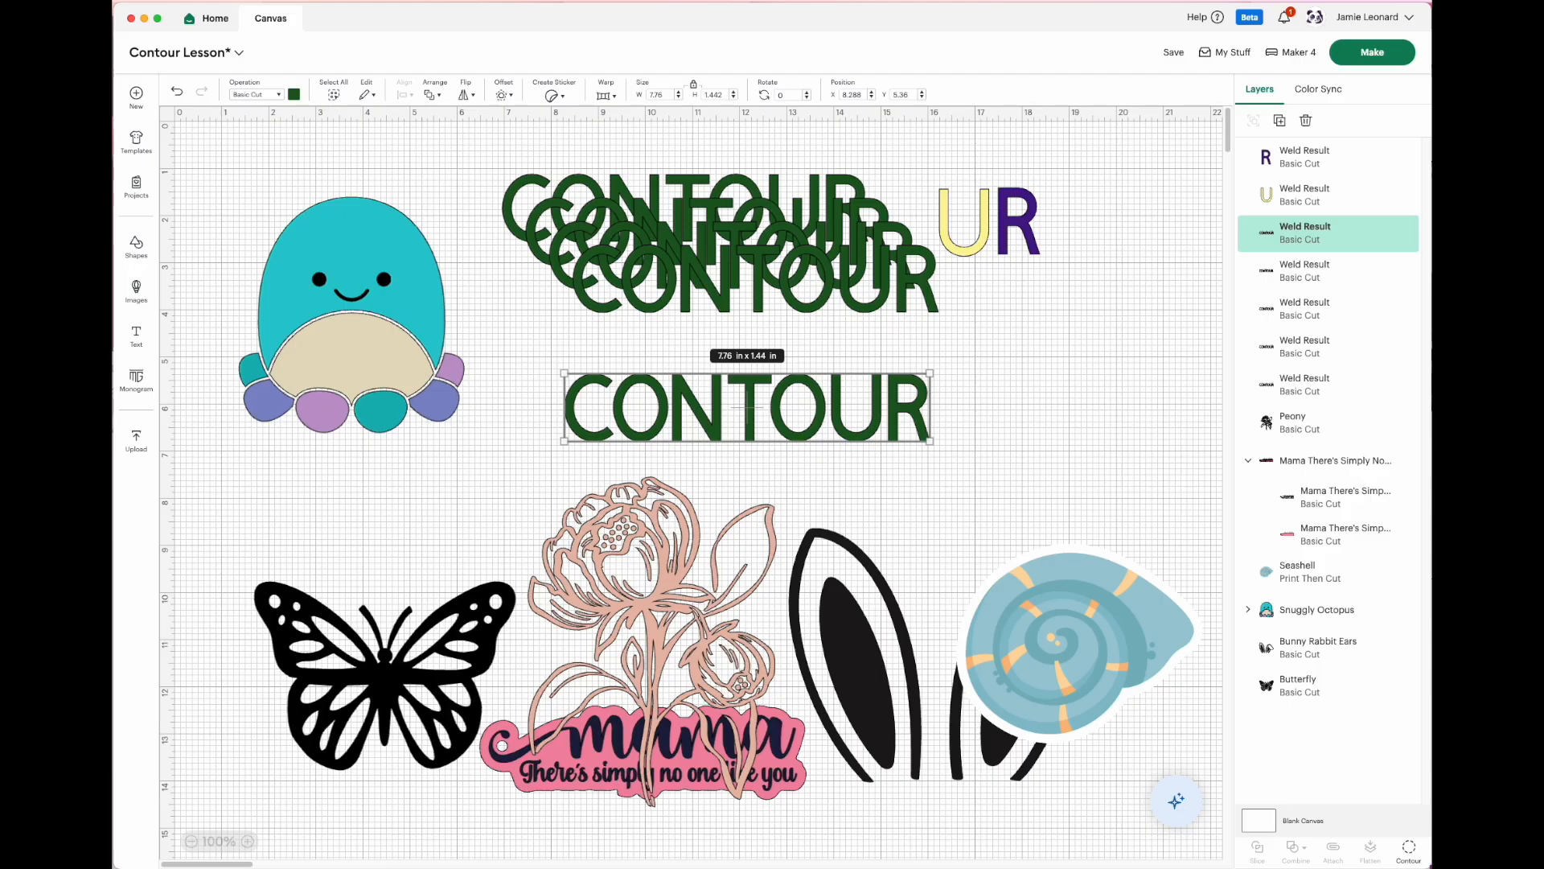
pyautogui.click(1409, 851)
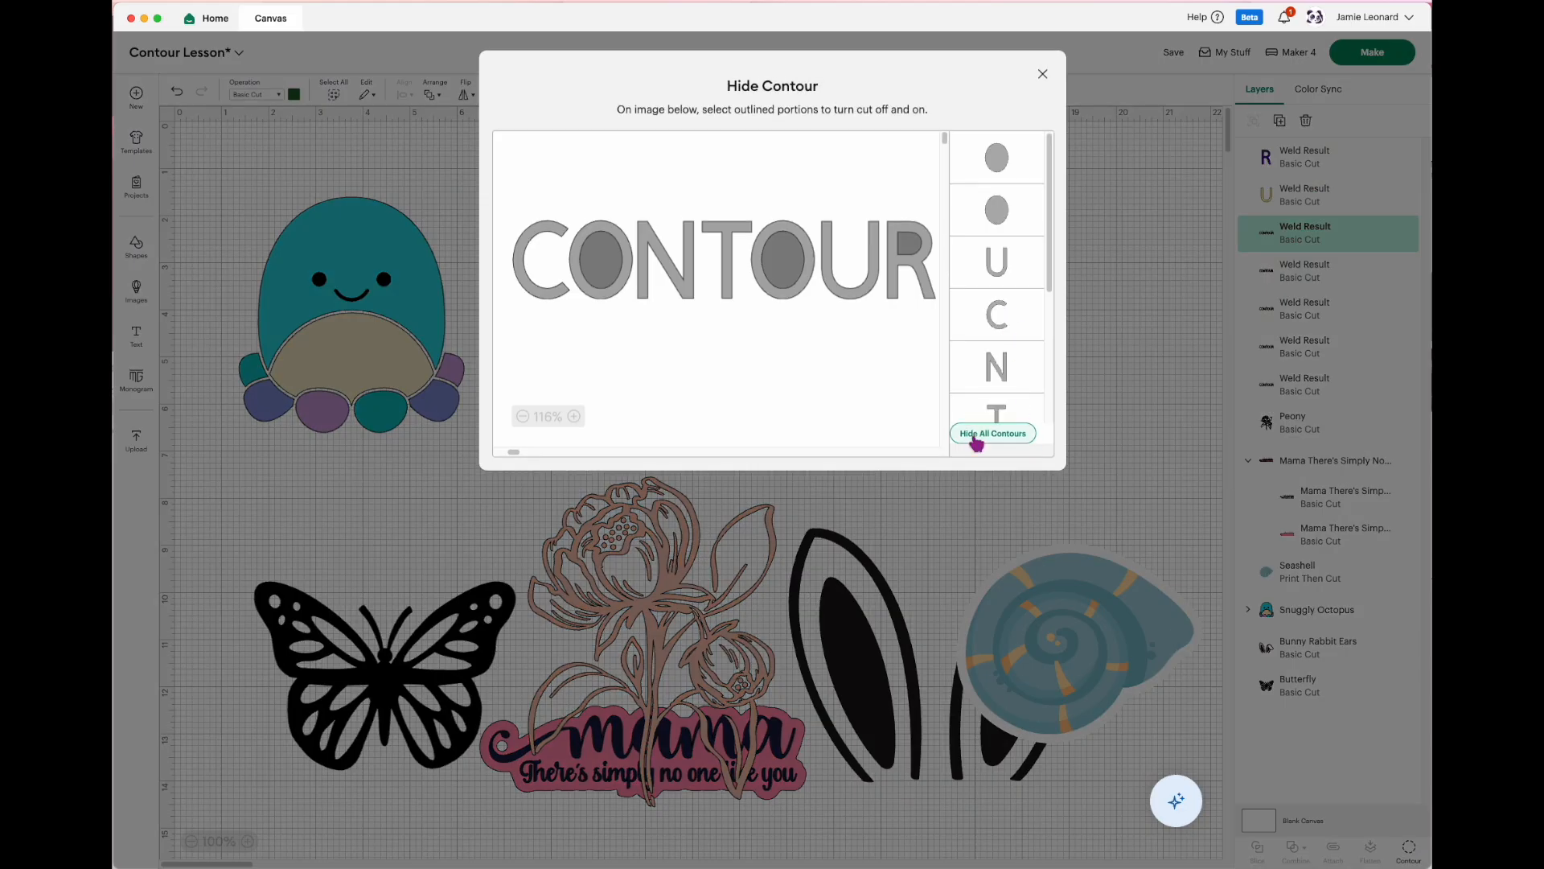
pyautogui.click(976, 434)
pyautogui.click(802, 291)
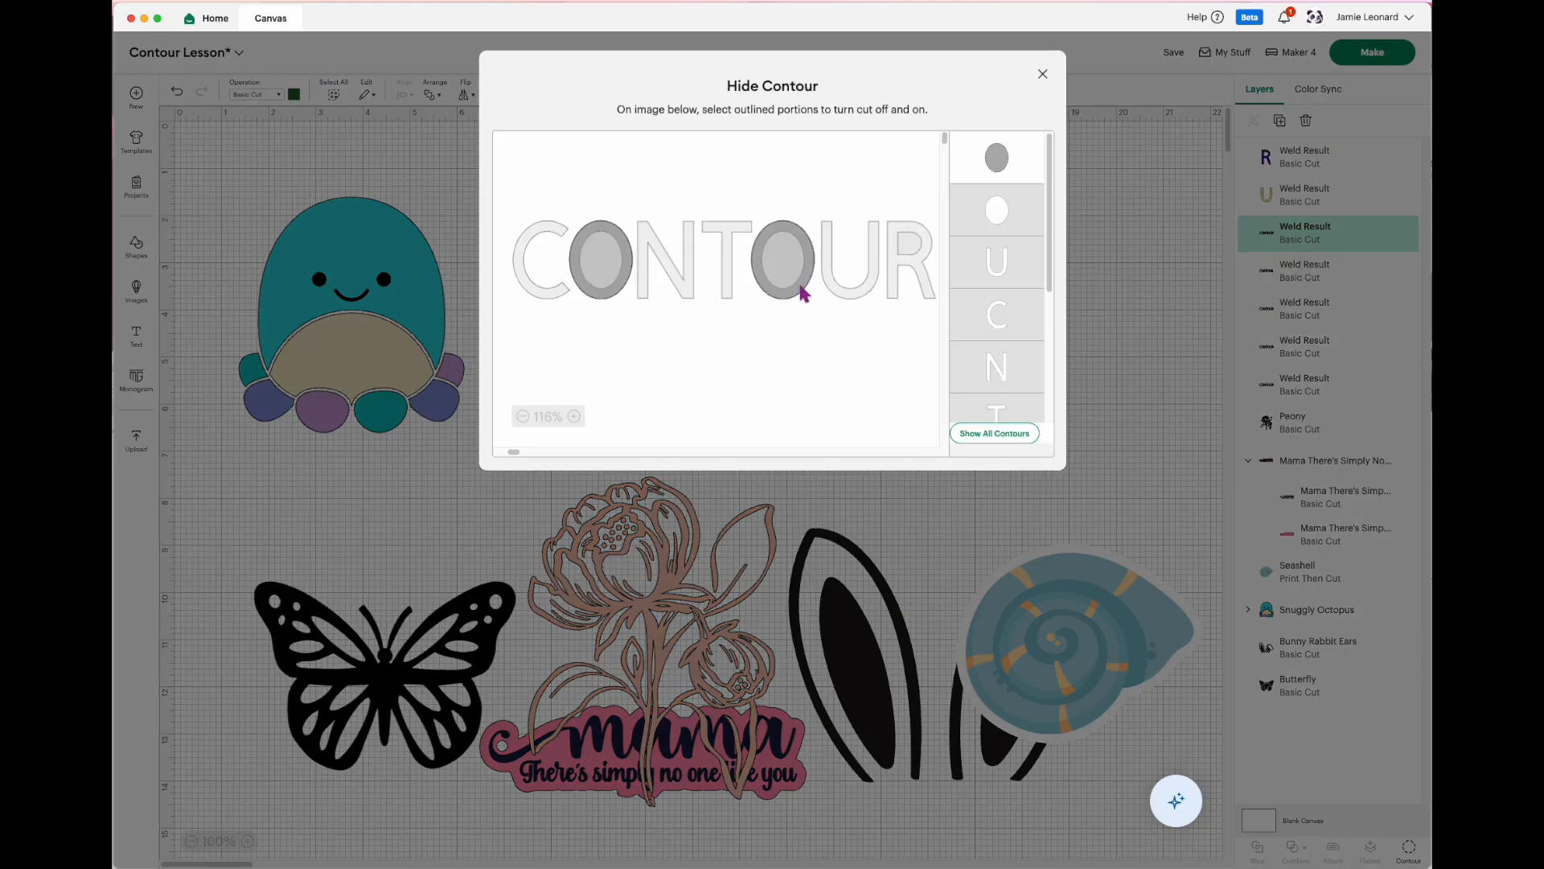
pyautogui.click(802, 291)
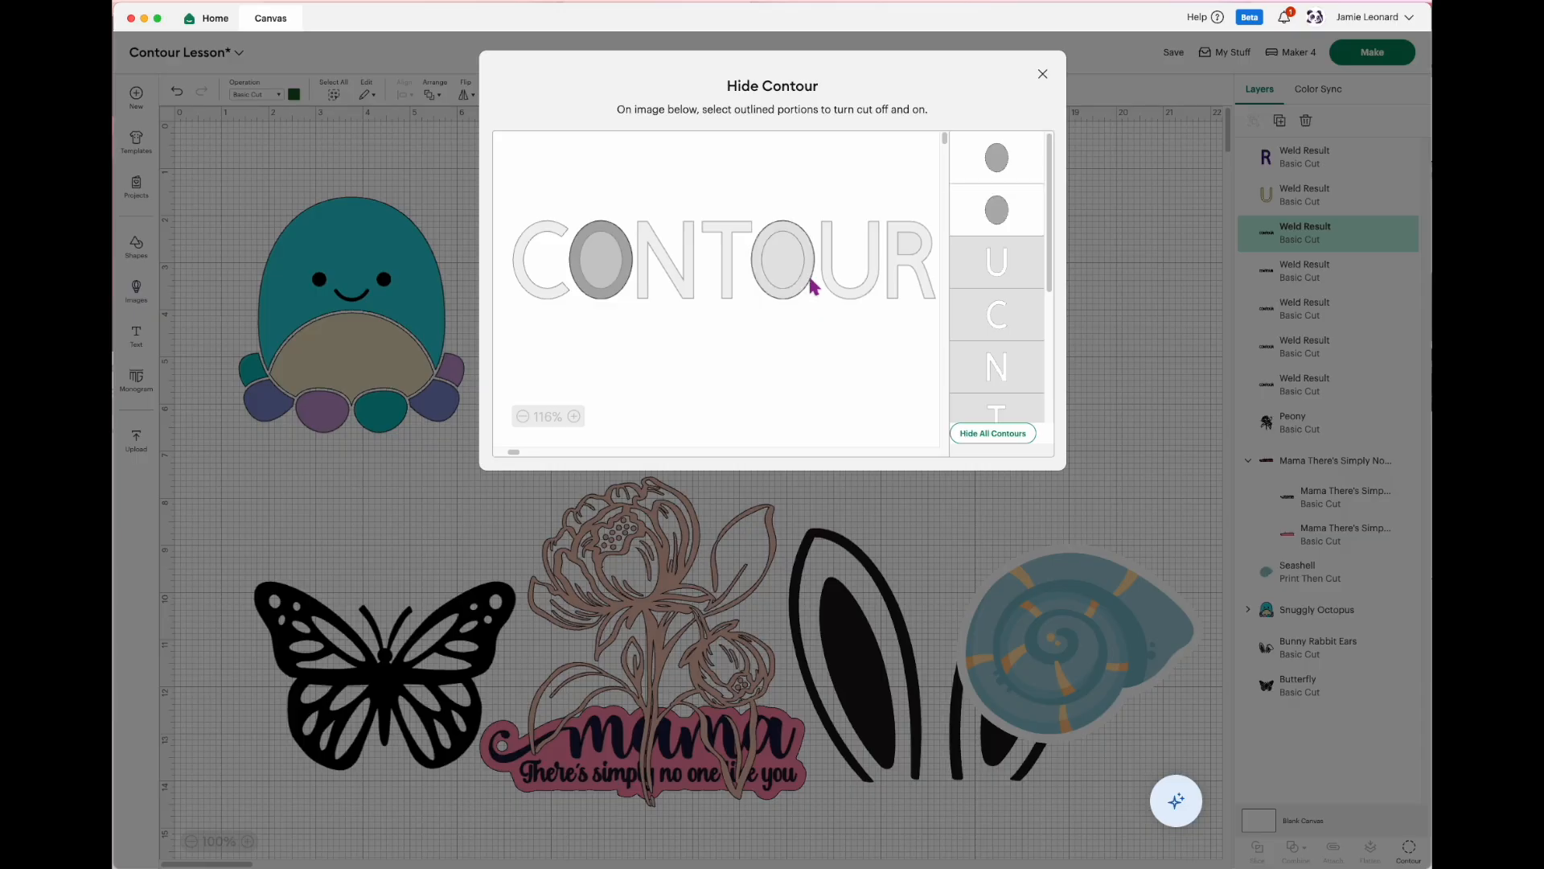
pyautogui.click(995, 157)
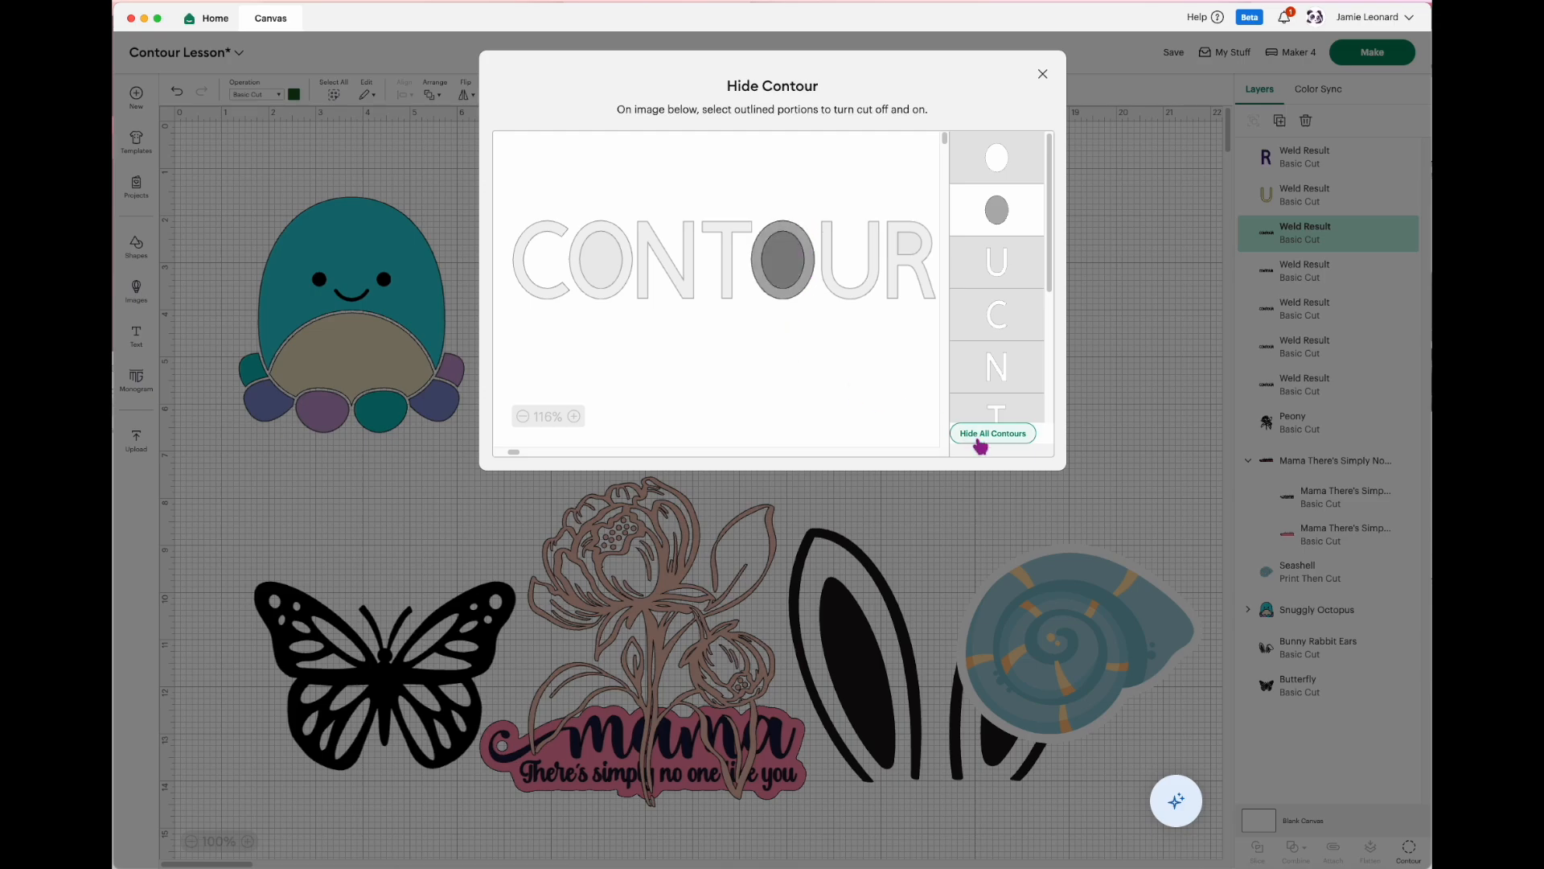
pyautogui.click(1043, 74)
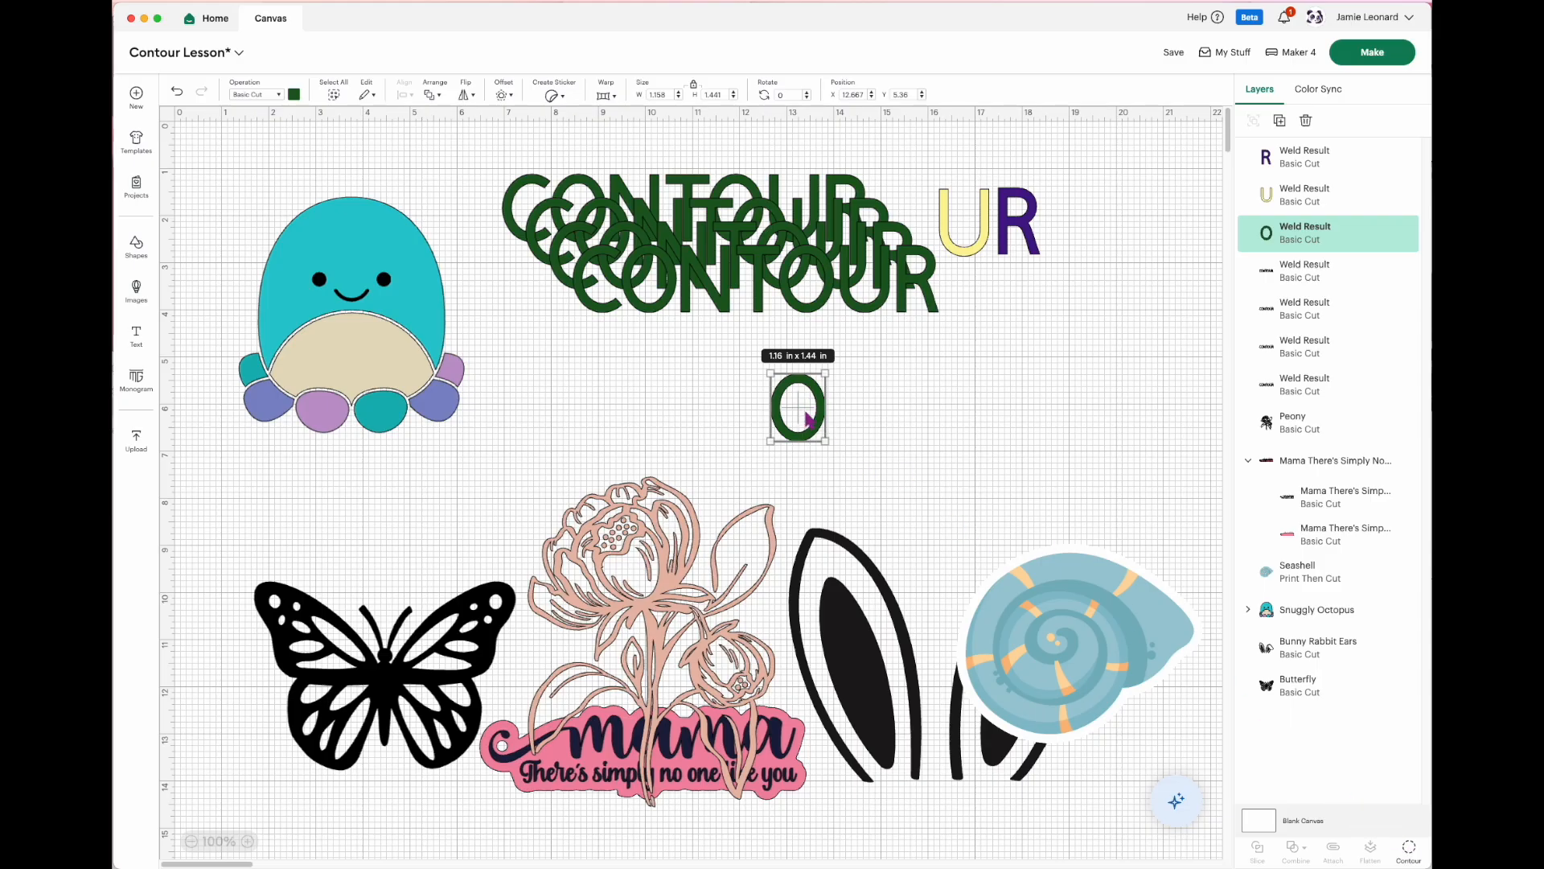
# Step: Place the isolated O left of the yellow U and move the stacked CONTOUR copies down, clear of the letter row
pyautogui.moveTo(804, 416); pyautogui.dragTo(904, 227)
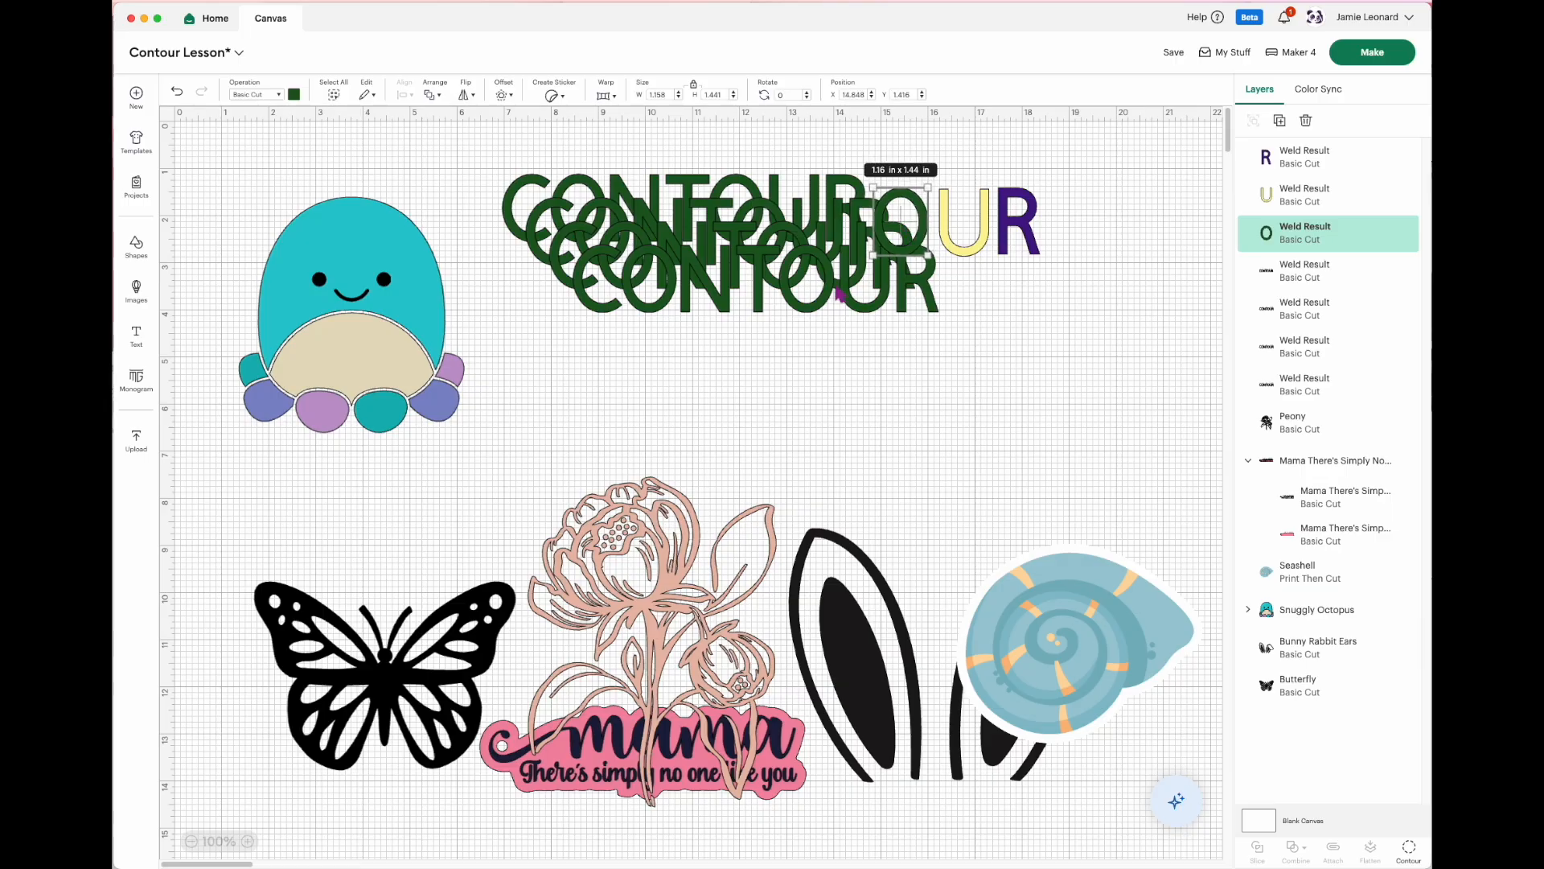
pyautogui.moveTo(801, 294); pyautogui.dragTo(780, 423)
pyautogui.moveTo(774, 299); pyautogui.dragTo(756, 405)
pyautogui.moveTo(774, 256); pyautogui.dragTo(764, 403)
# Step: Separate the remaining upper CONTOUR copy from the letter row and hide every contour except the T
pyautogui.moveTo(764, 229); pyautogui.dragTo(915, 305)
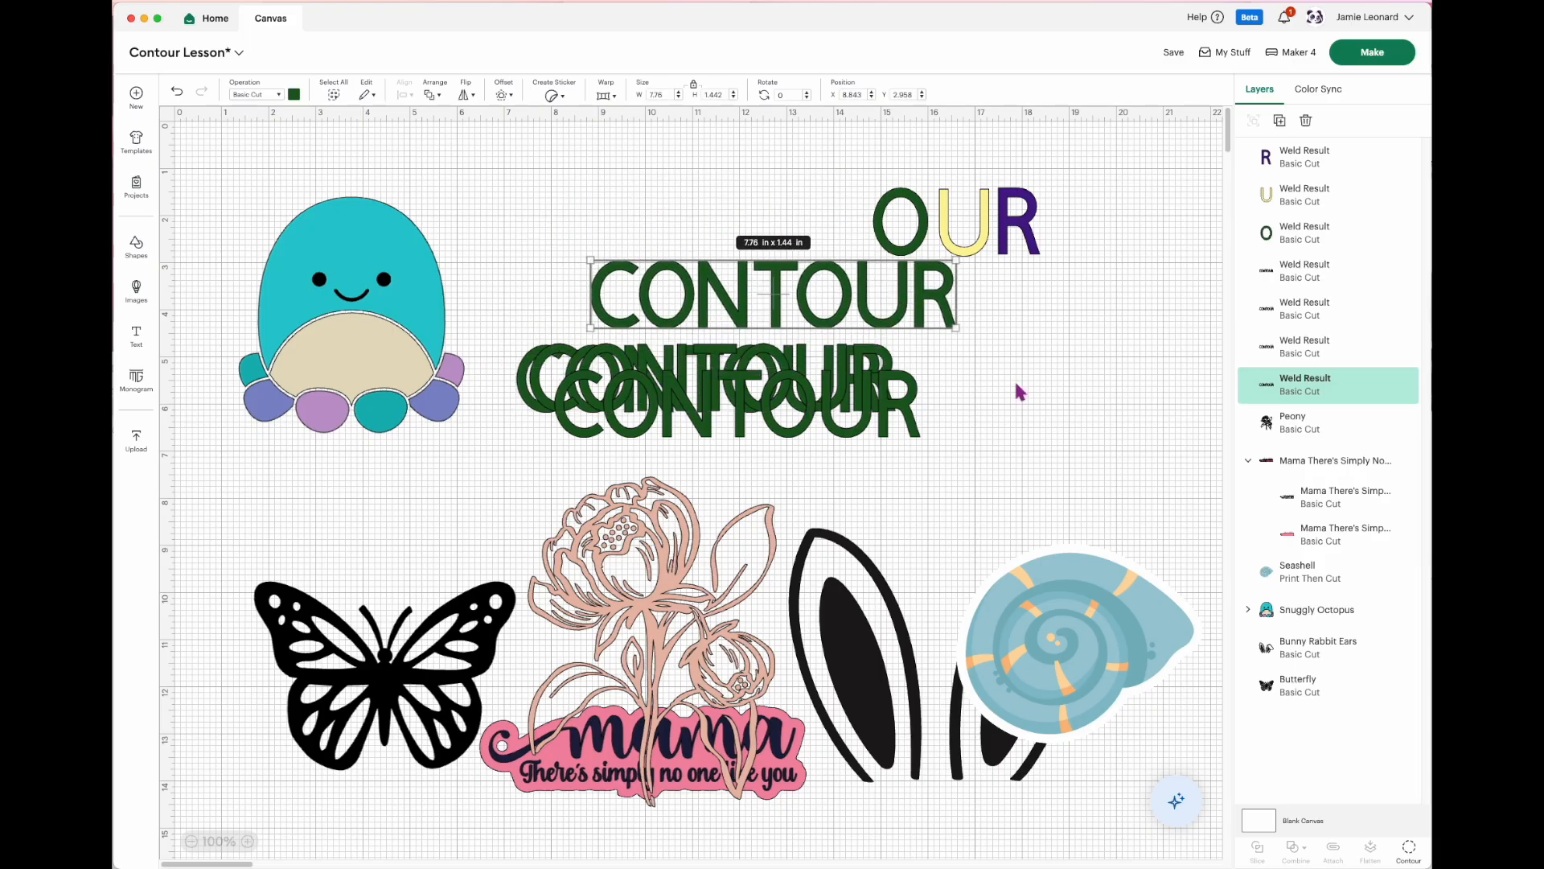
pyautogui.click(1414, 856)
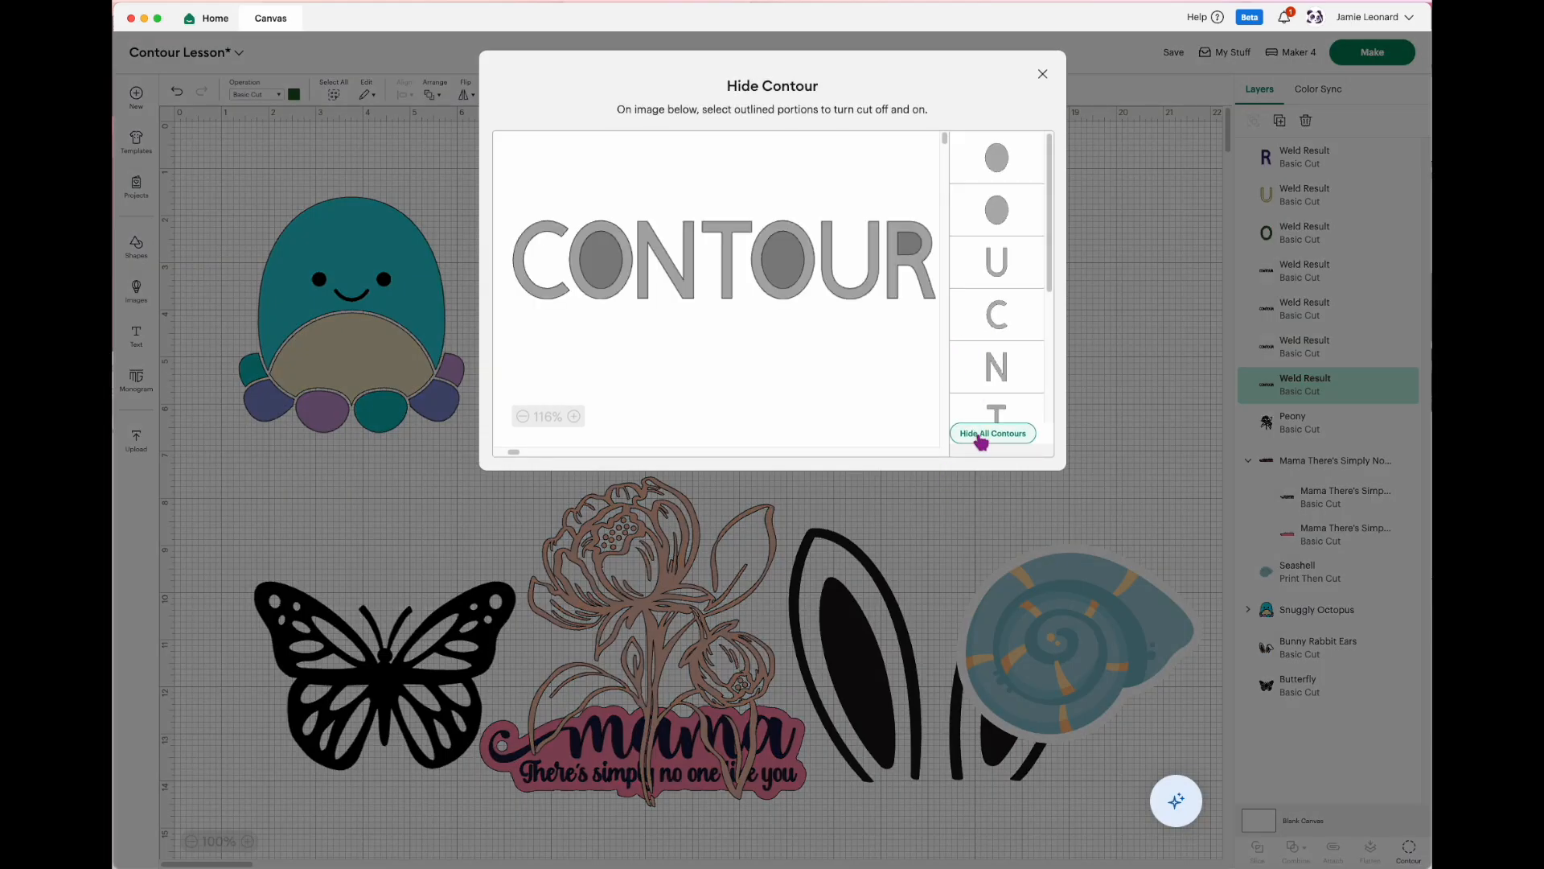
pyautogui.click(981, 435)
pyautogui.click(997, 412)
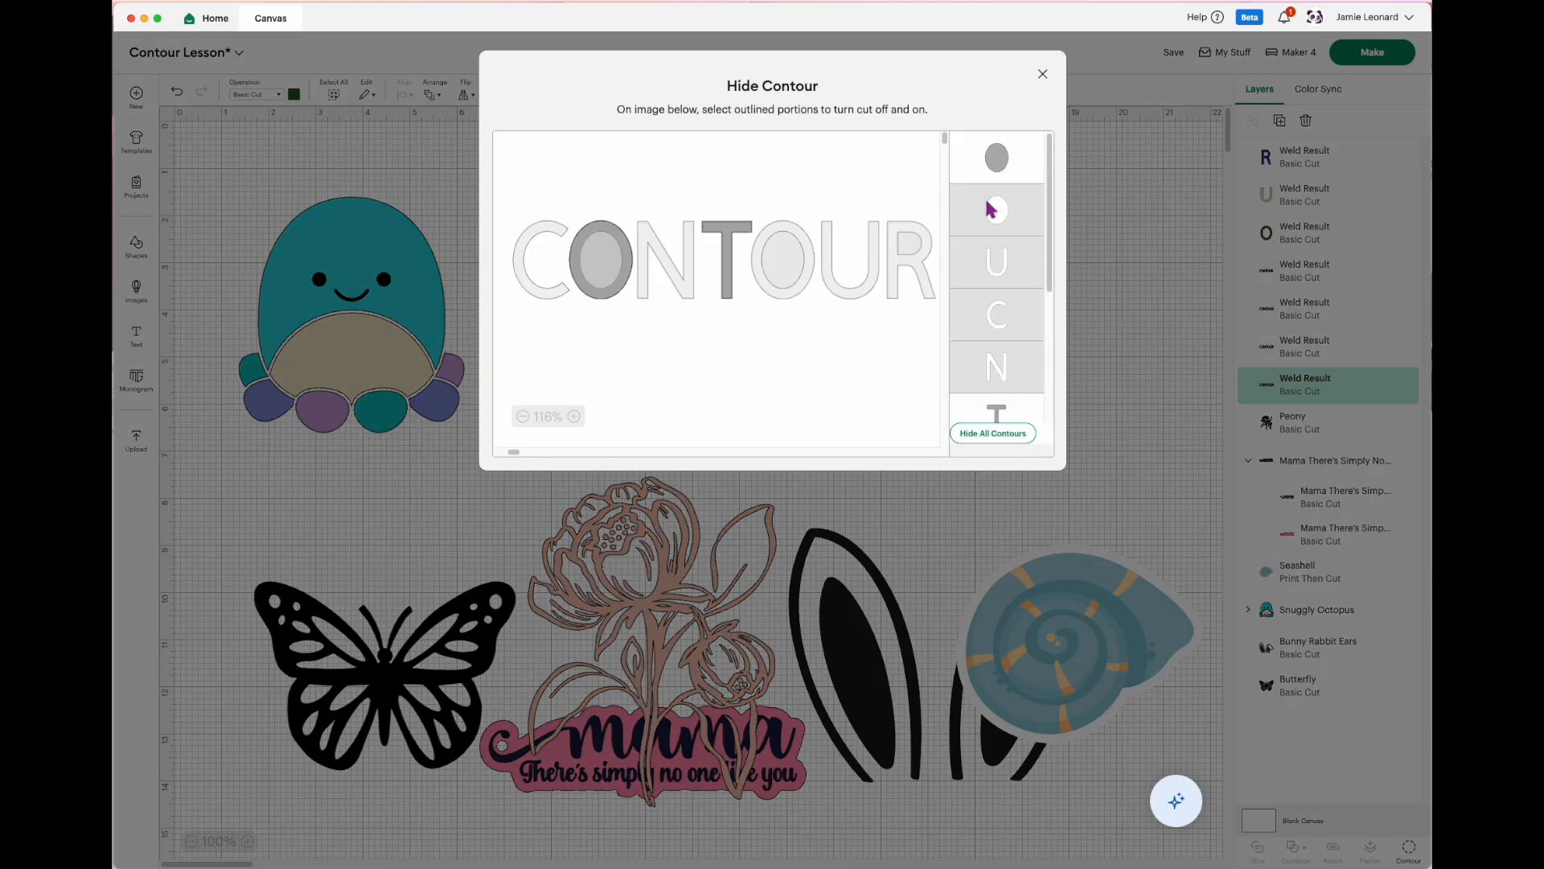
pyautogui.click(998, 155)
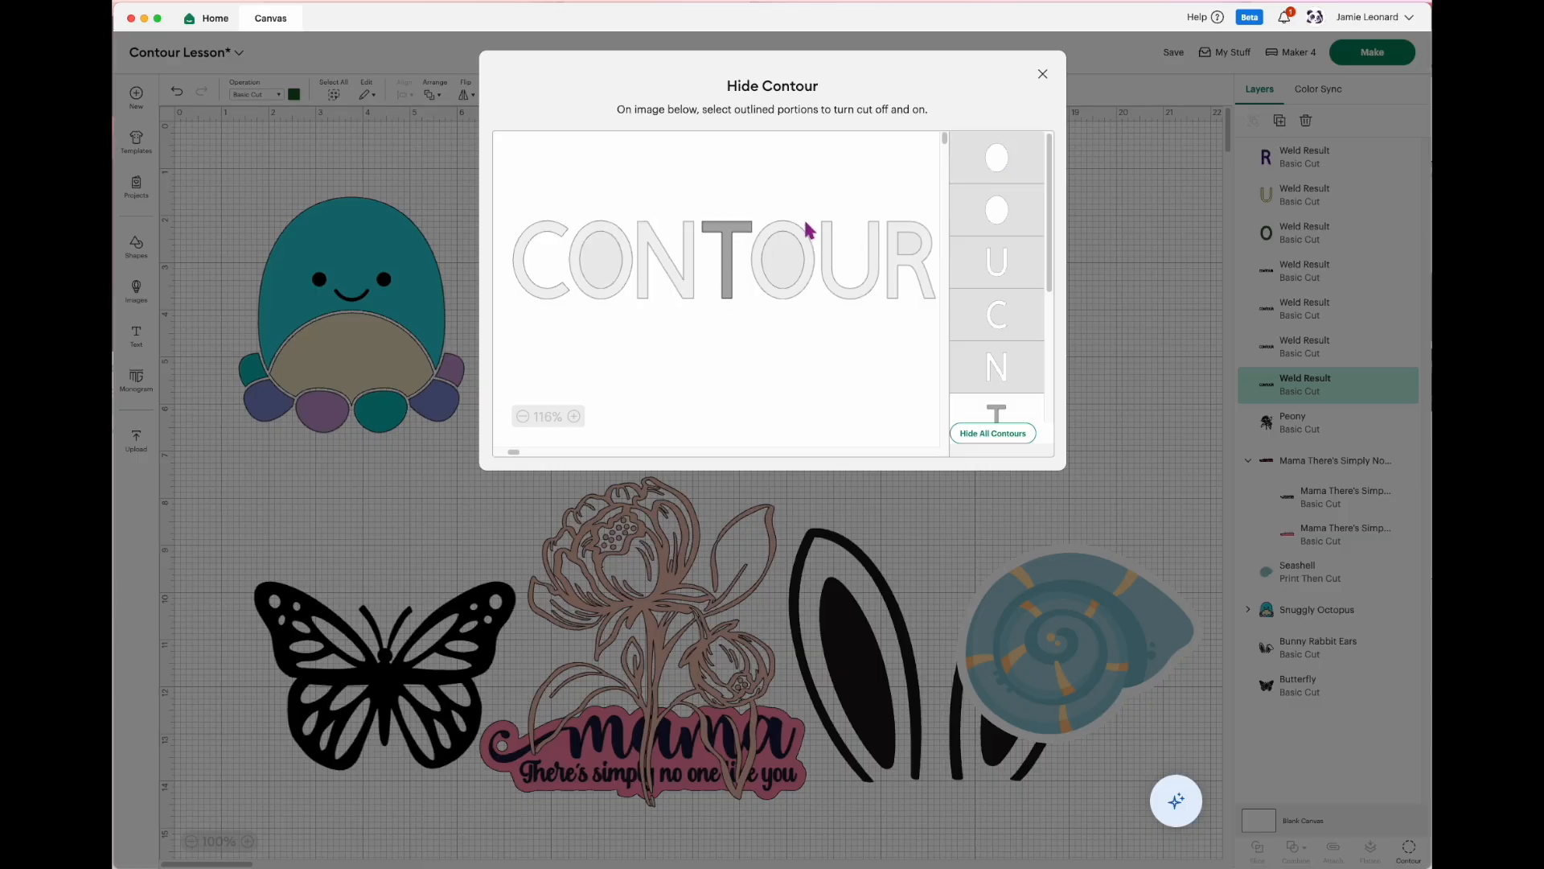
pyautogui.click(1042, 75)
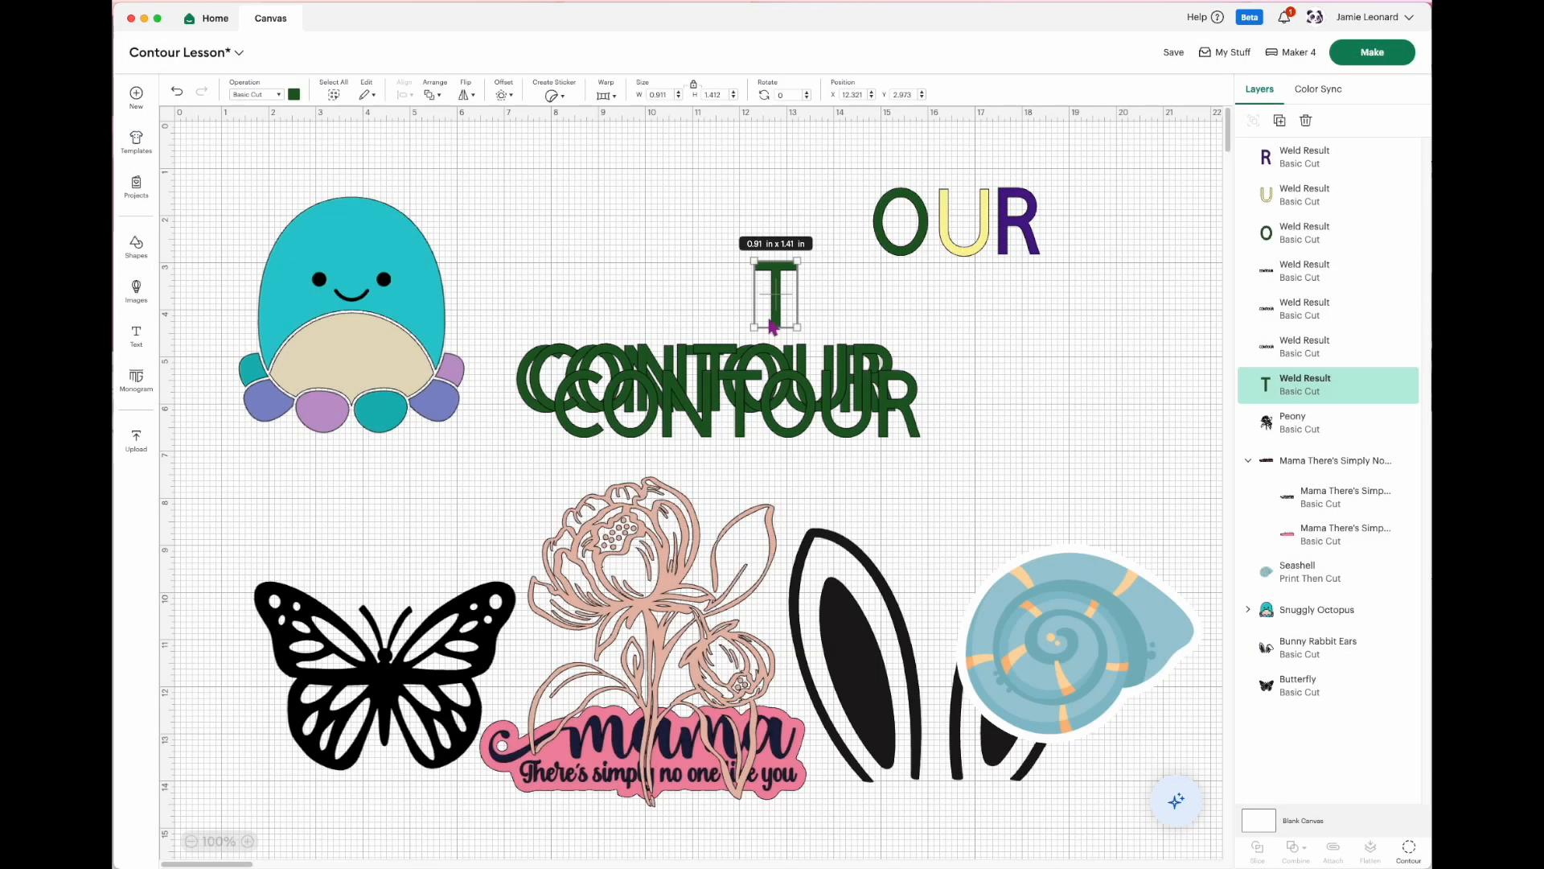
# Step: Place the isolated T directly left of the green O and color it pink
pyautogui.moveTo(778, 304); pyautogui.dragTo(840, 235)
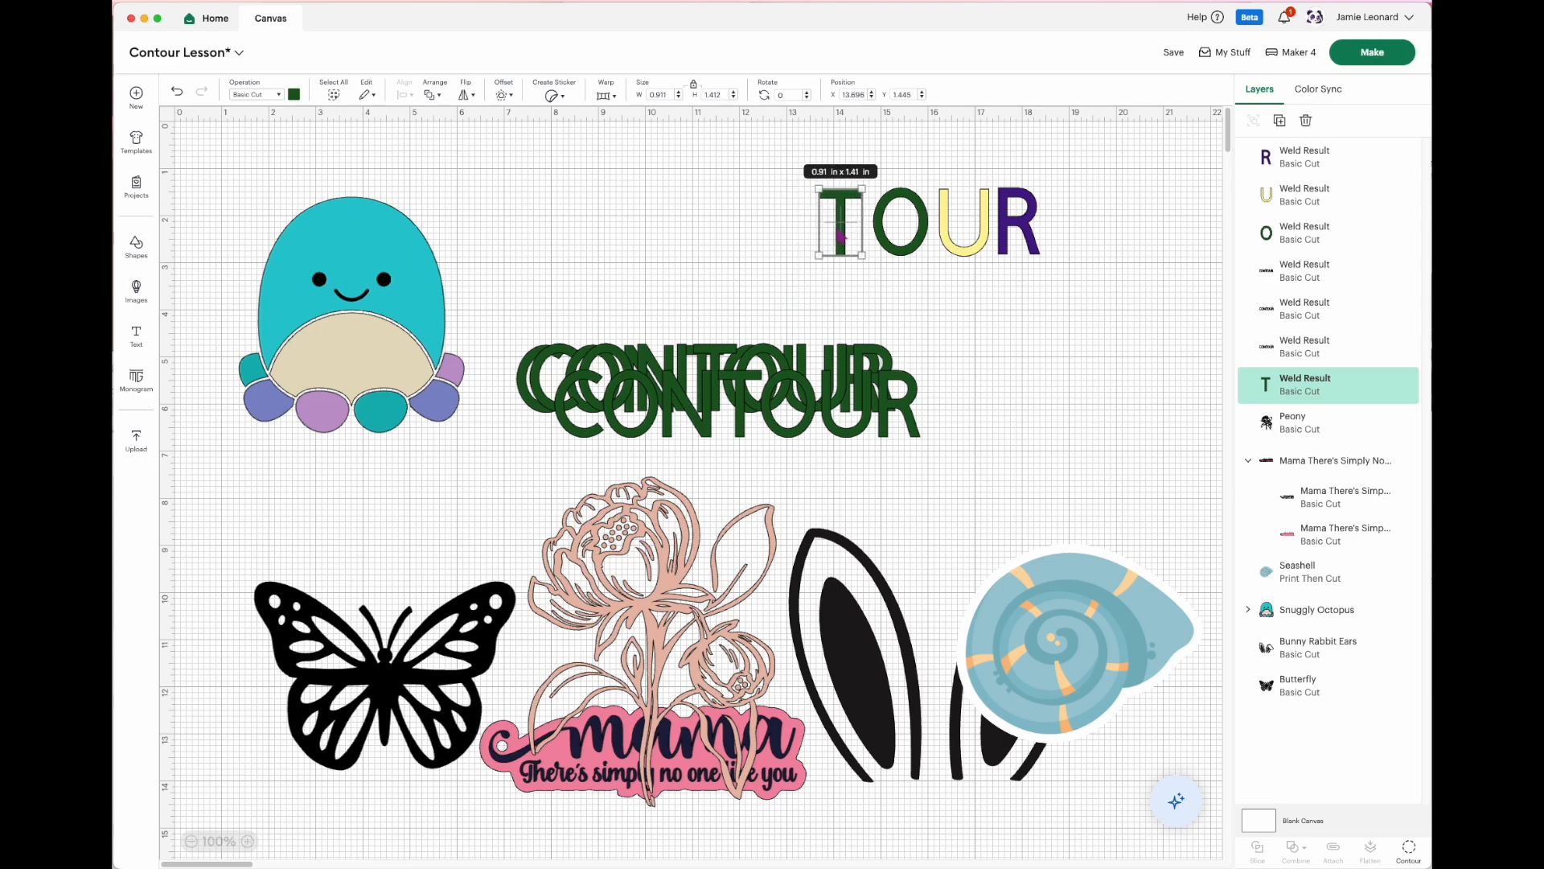
pyautogui.click(294, 94)
pyautogui.click(307, 166)
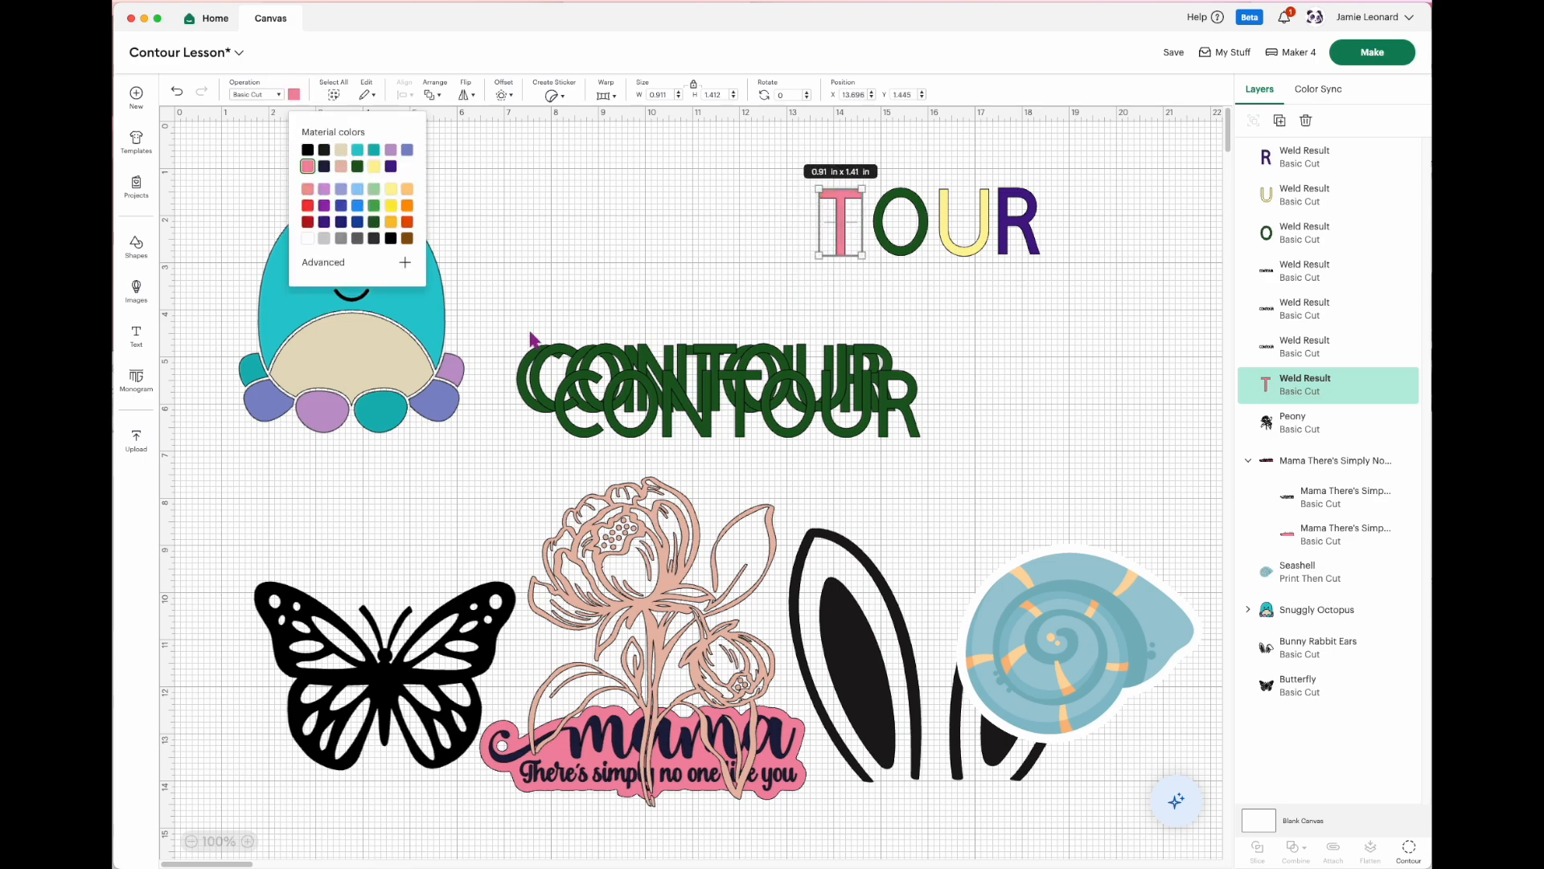
# Step: Pull another CONTOUR copy above the stack and hide every contour except the N
pyautogui.moveTo(746, 434); pyautogui.dragTo(699, 311)
pyautogui.click(1409, 850)
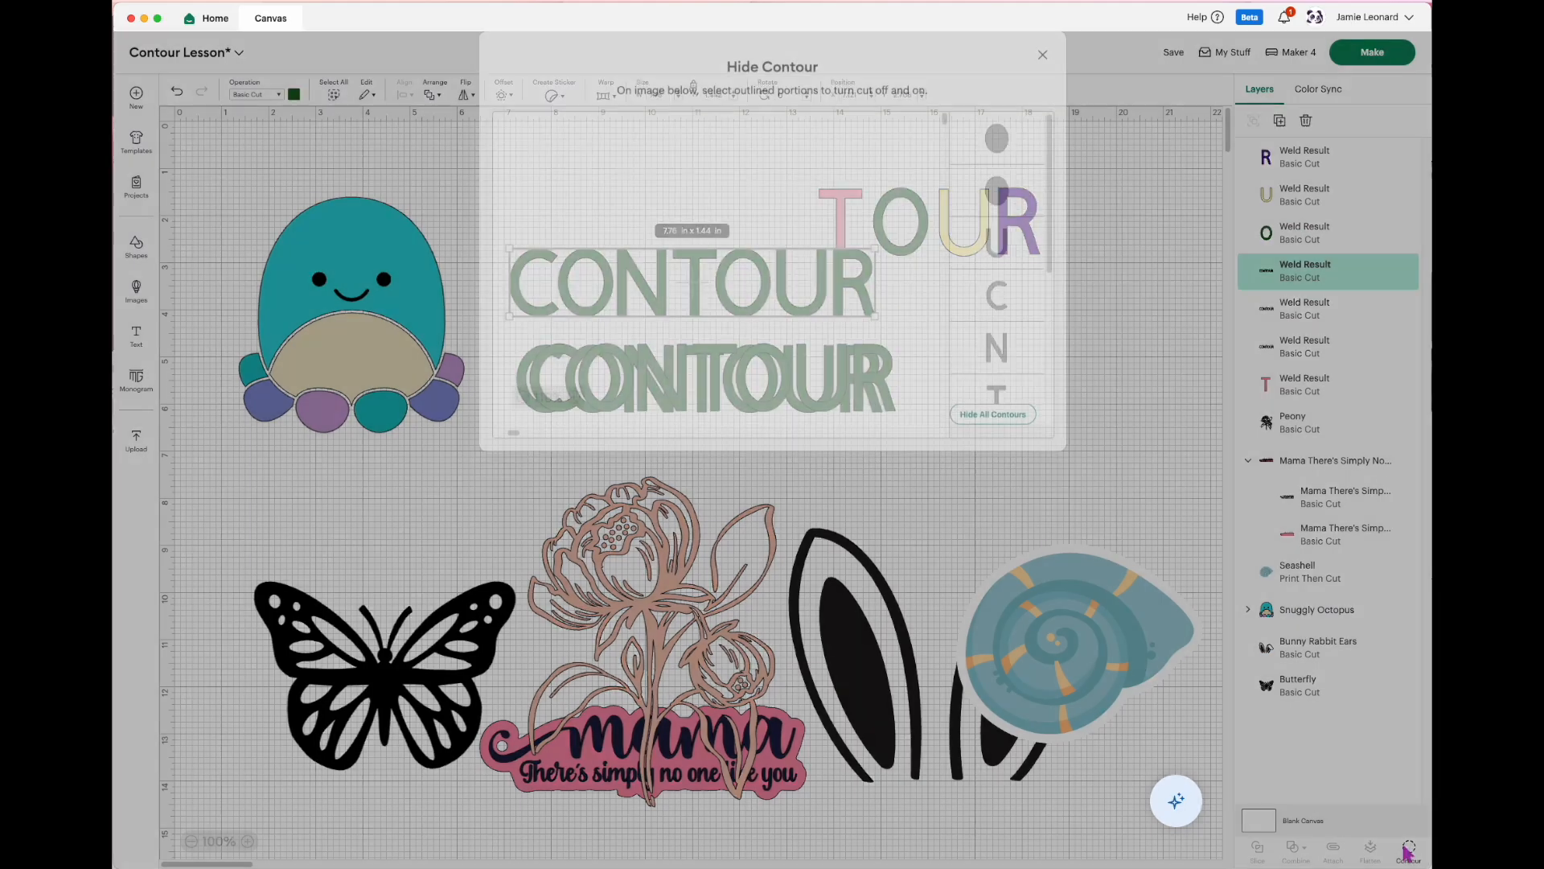
pyautogui.click(992, 433)
pyautogui.click(997, 364)
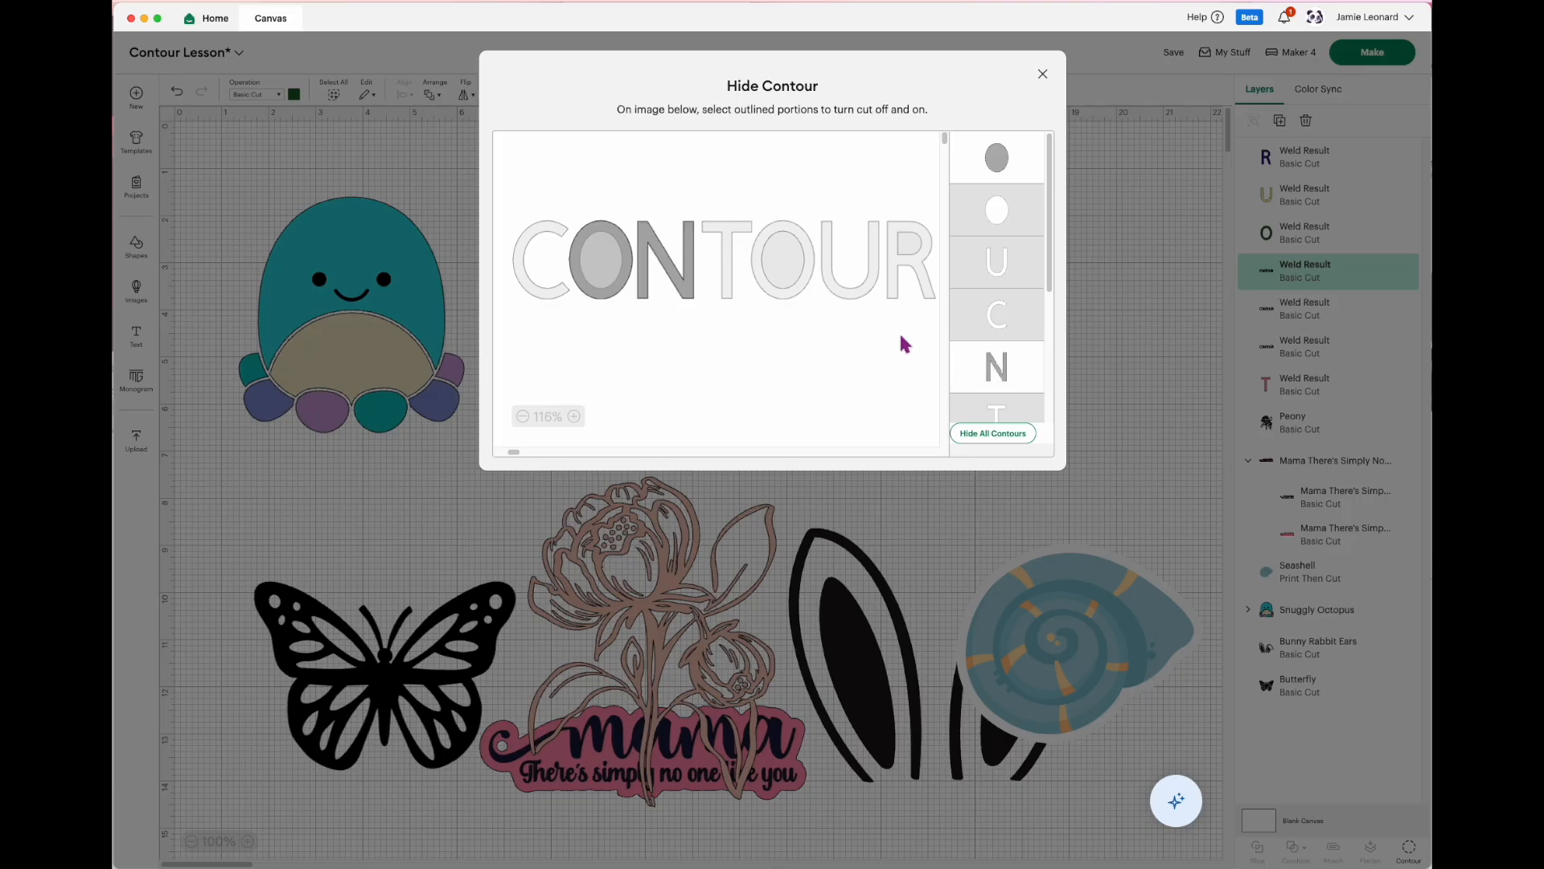
pyautogui.click(614, 282)
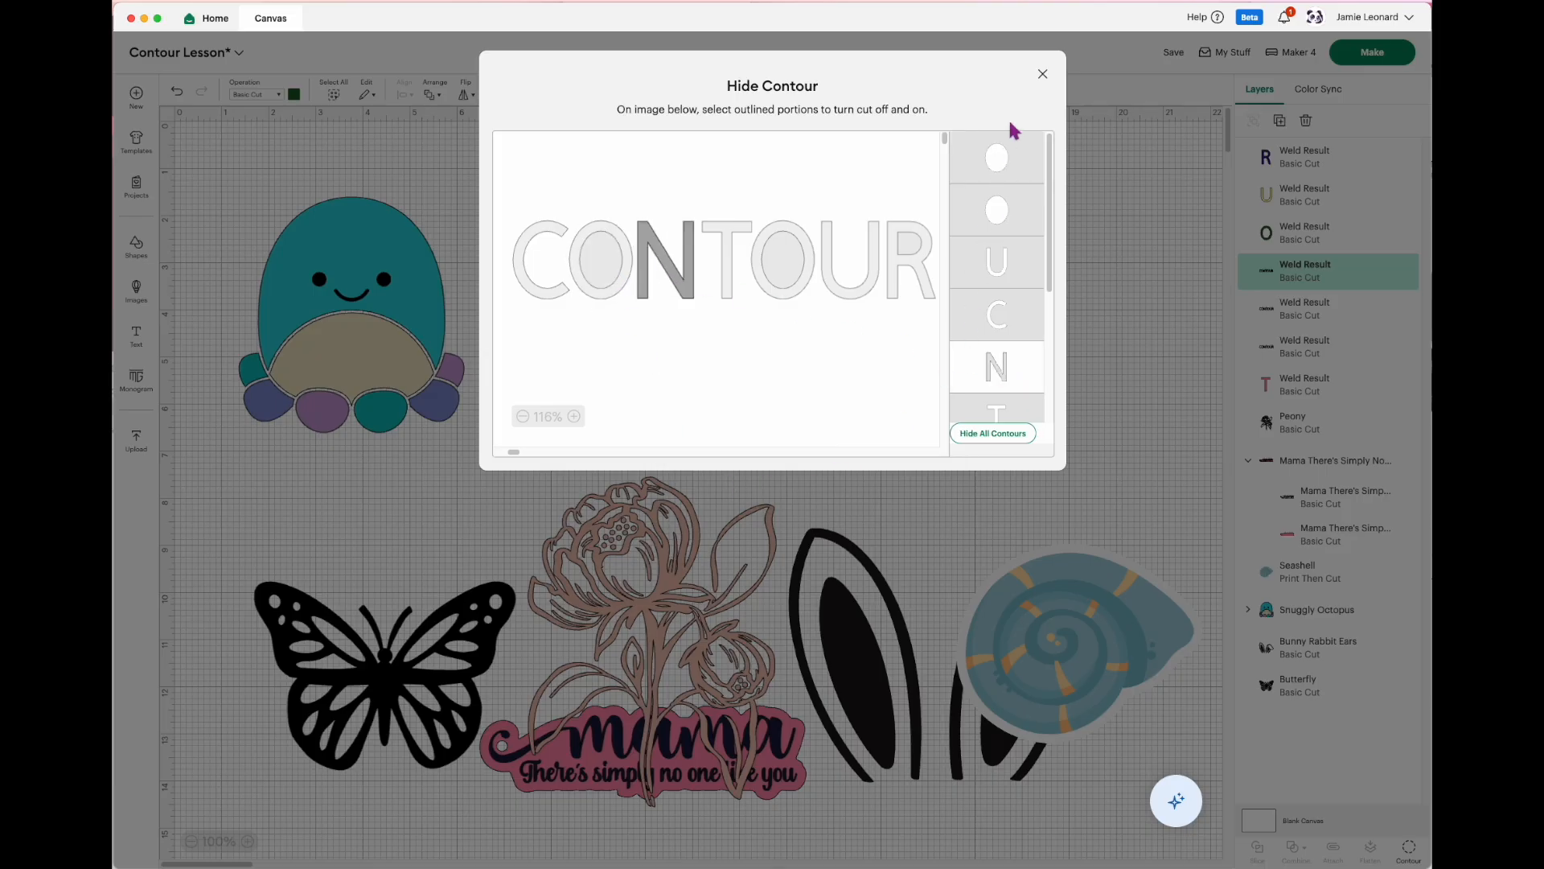
pyautogui.click(1042, 74)
# Step: Place the isolated N directly left of the pink T and color it dark red
pyautogui.moveTo(665, 297); pyautogui.dragTo(805, 239)
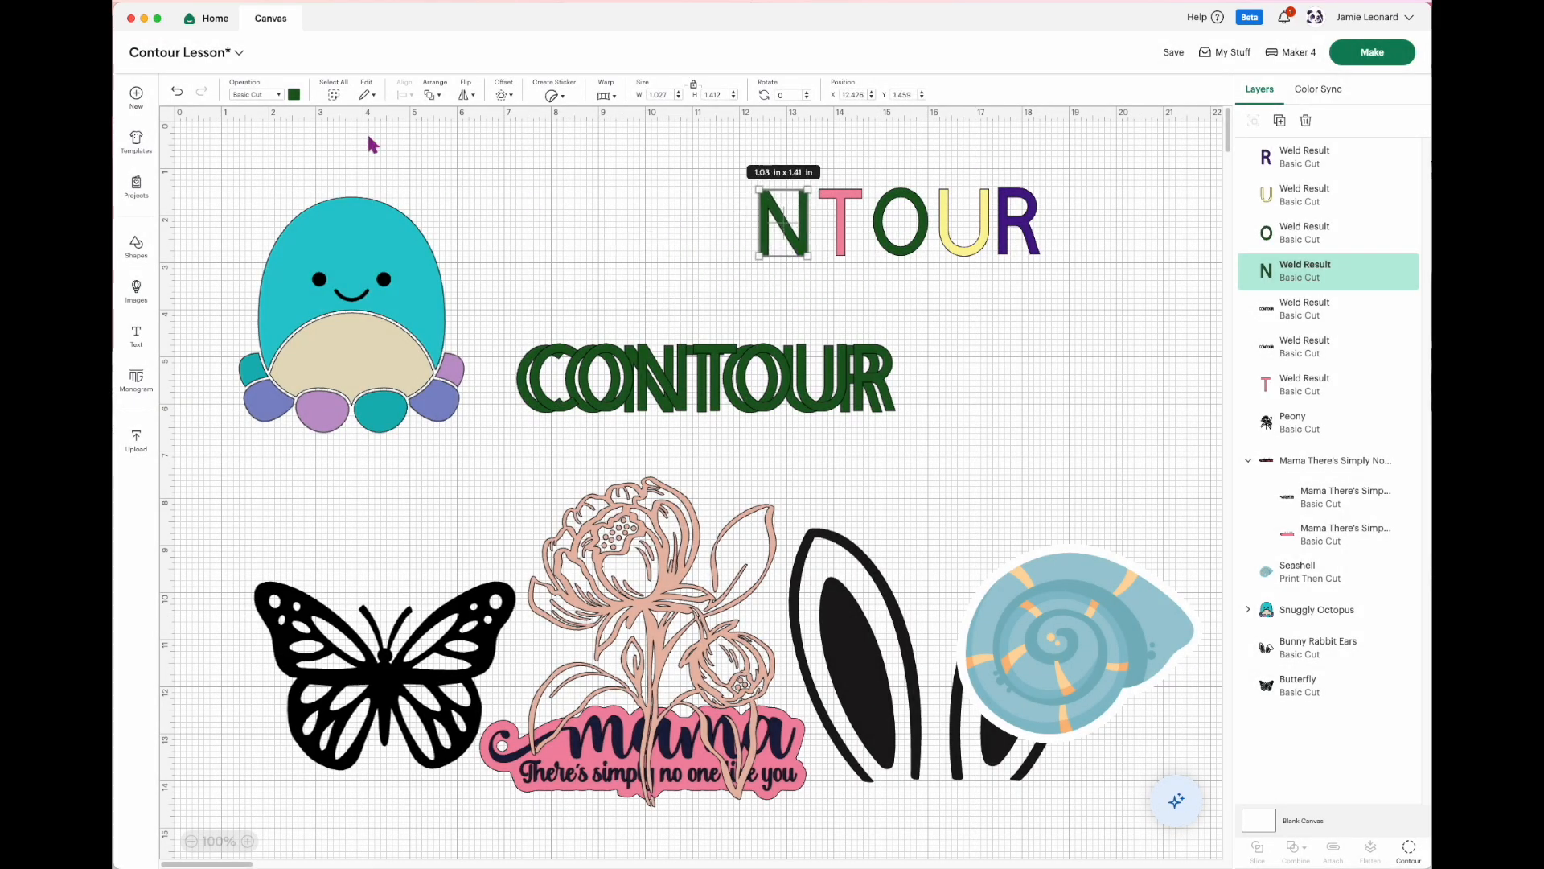
pyautogui.click(294, 94)
pyautogui.click(309, 223)
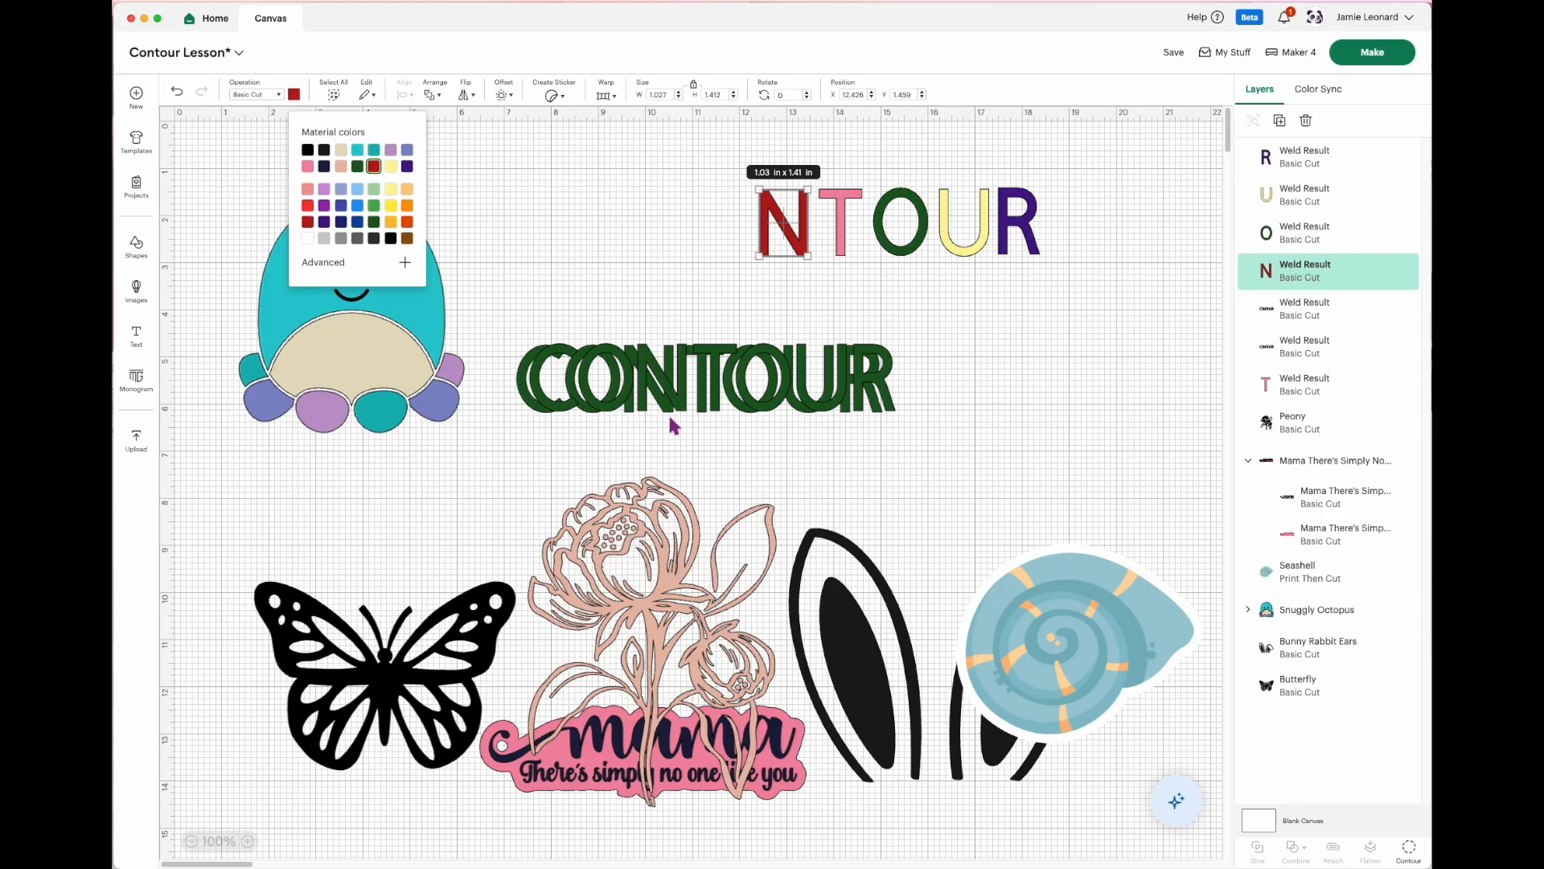
# Step: Move one of the two remaining CONTOUR copies above the other and hide all its contours, leaving the solid first O
pyautogui.moveTo(726, 396); pyautogui.dragTo(707, 322)
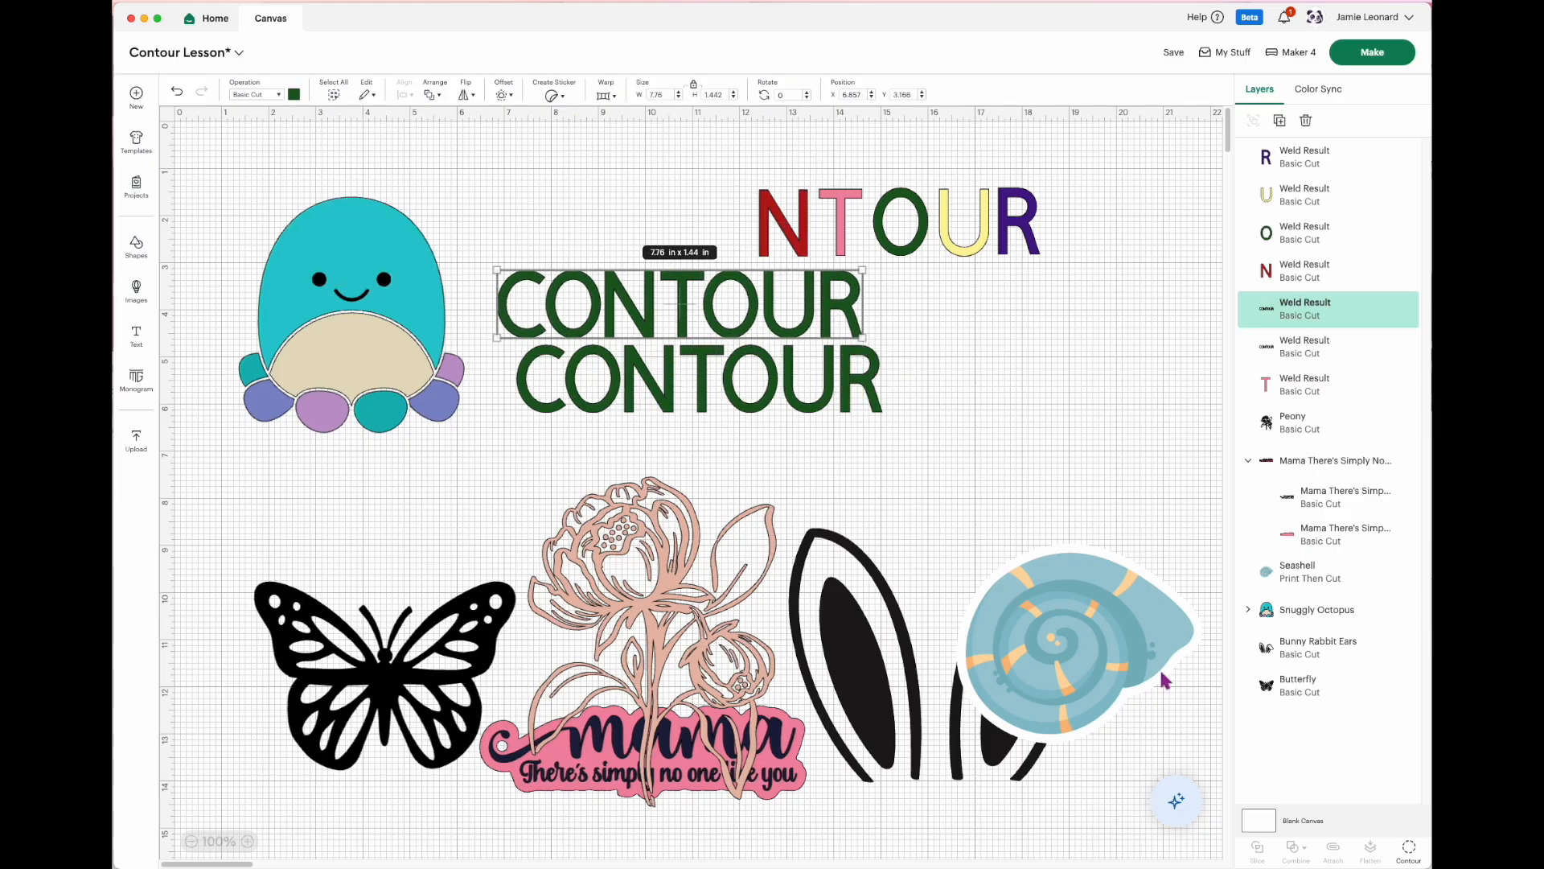
pyautogui.click(1409, 851)
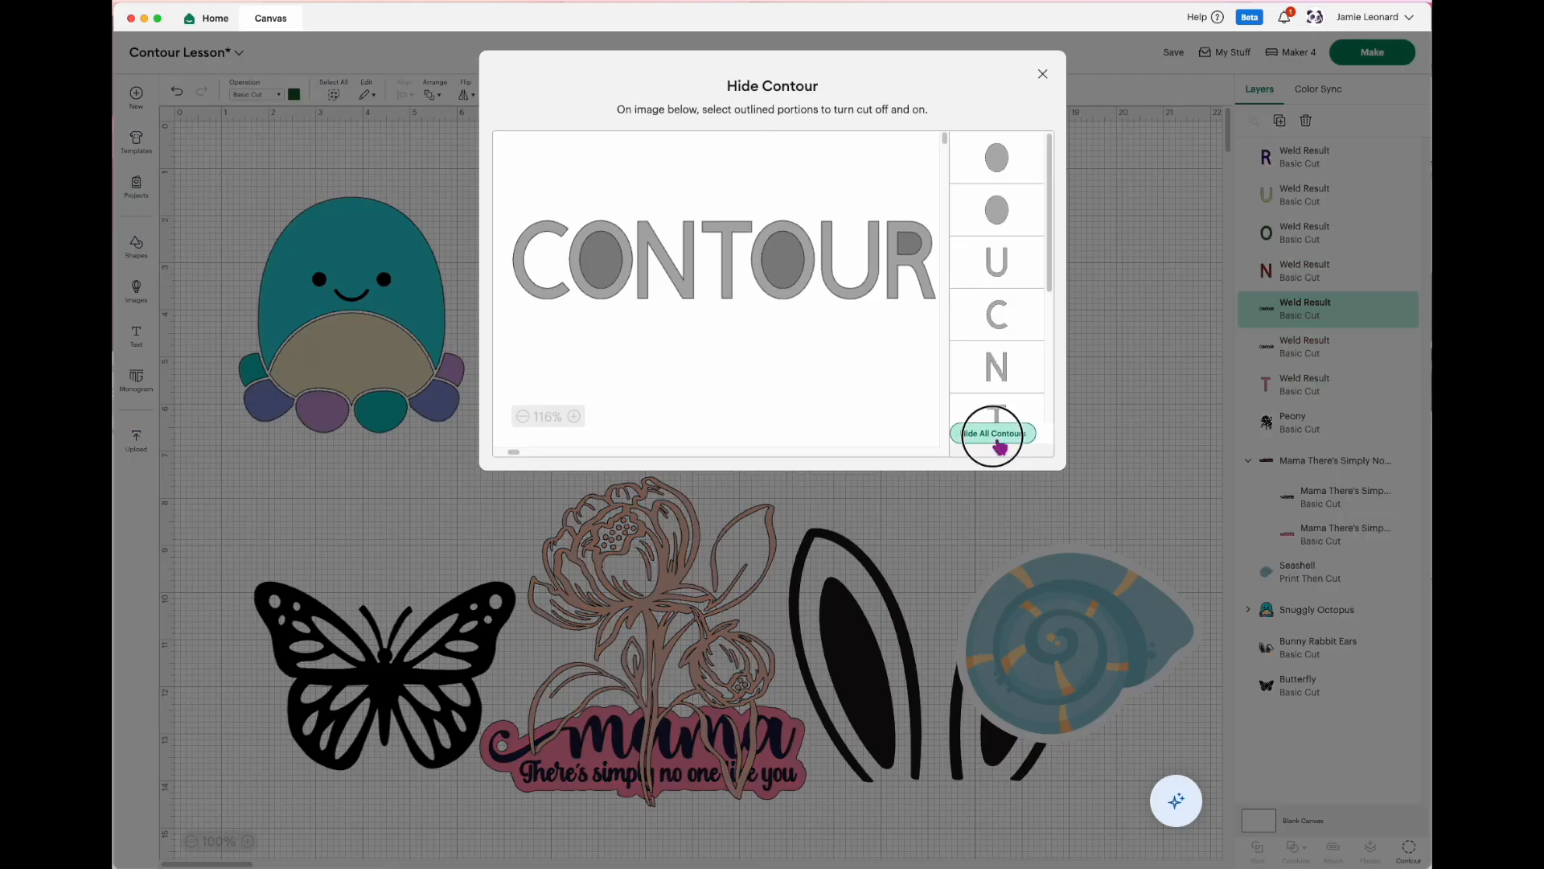
pyautogui.click(992, 432)
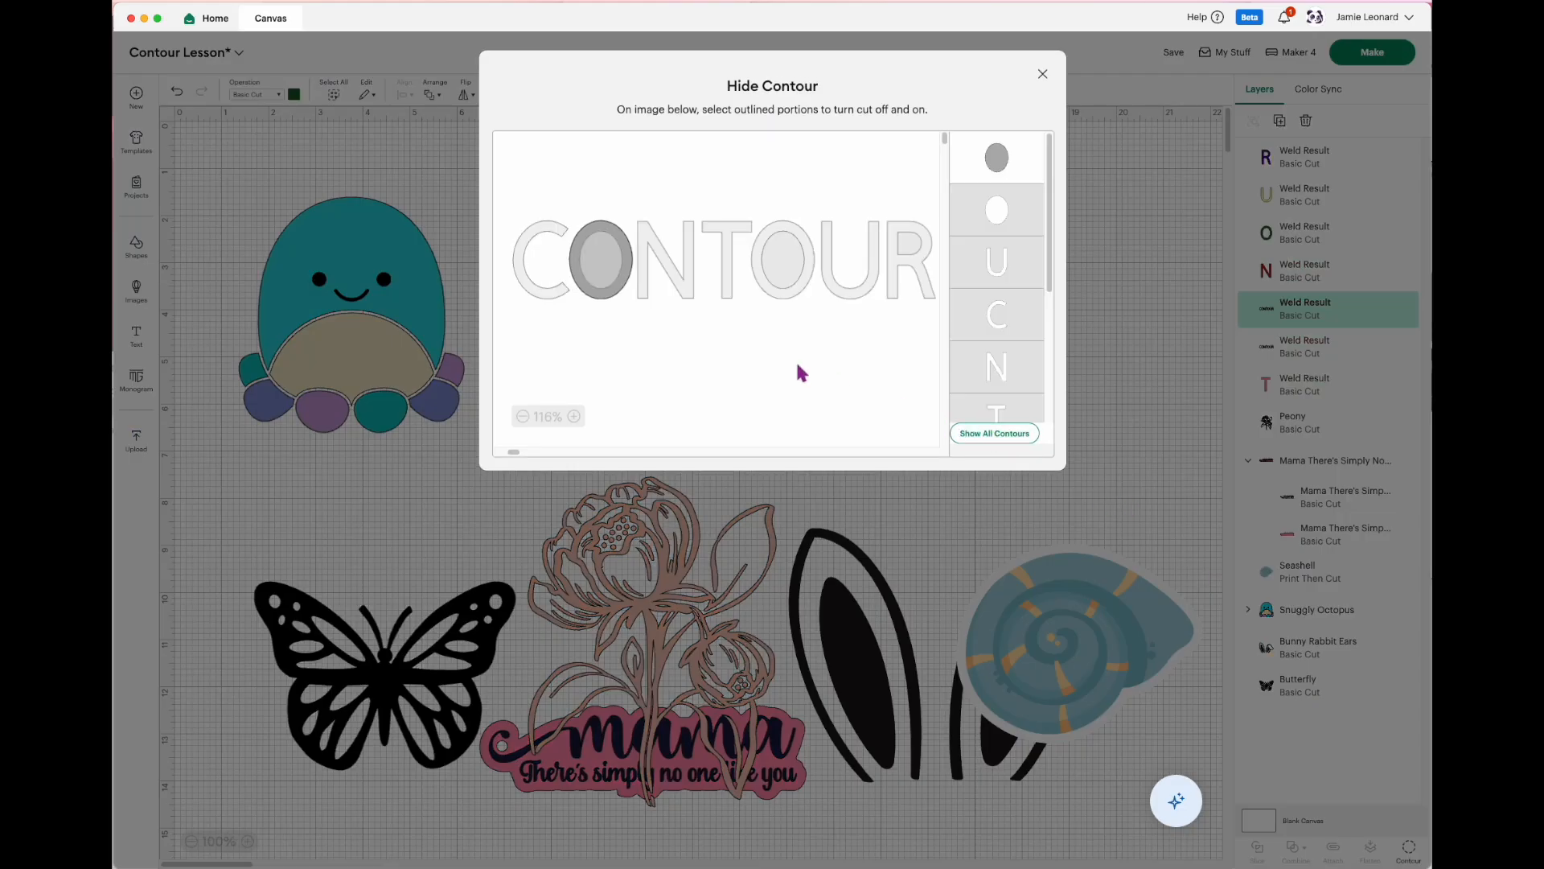
pyautogui.click(627, 274)
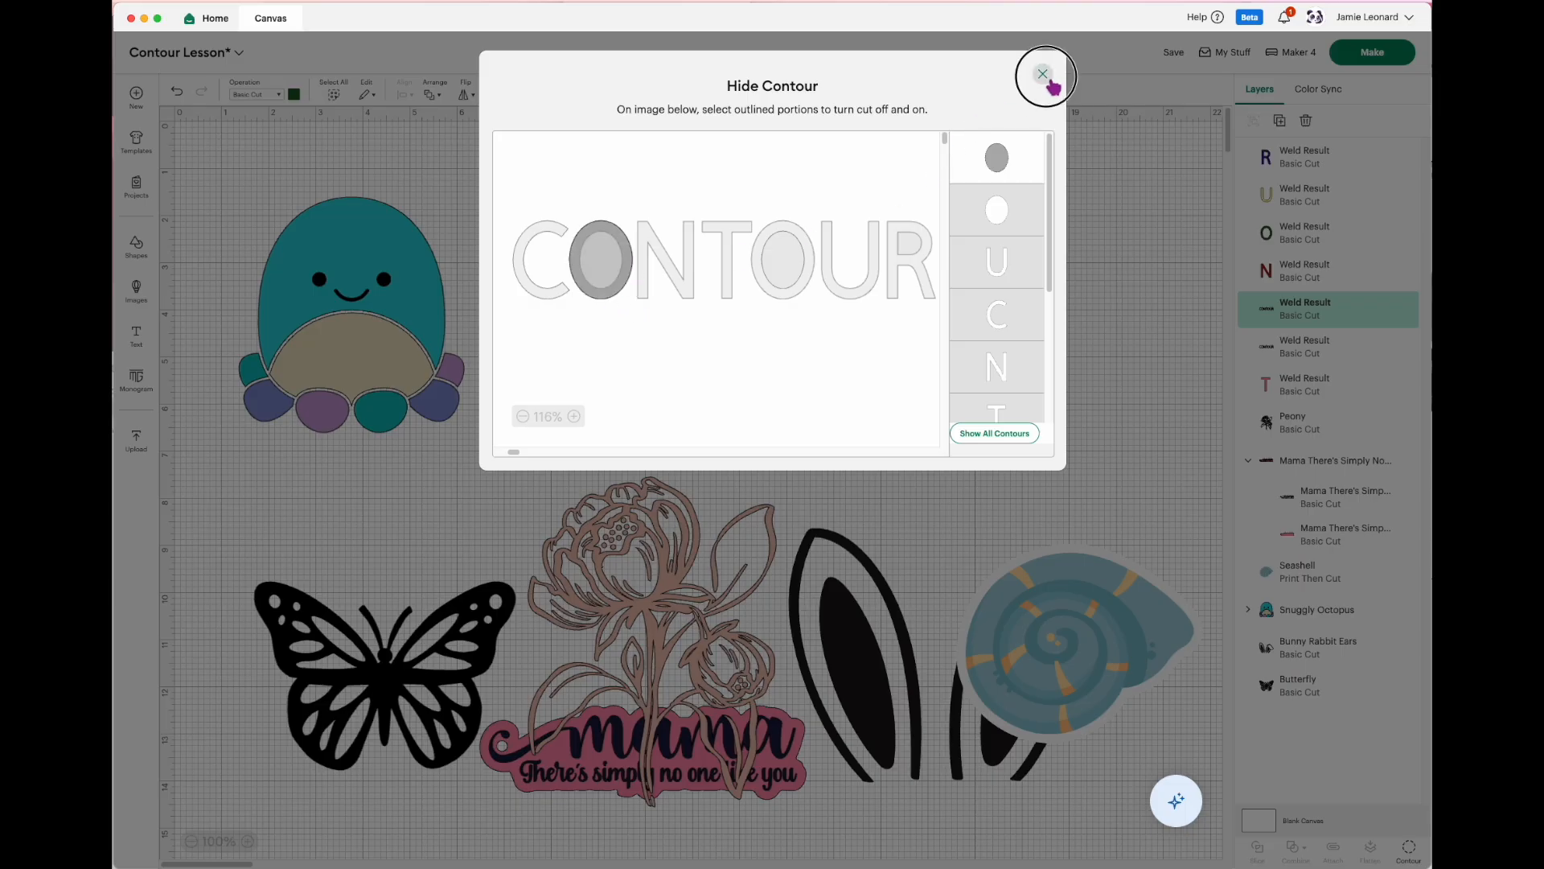
pyautogui.click(1043, 74)
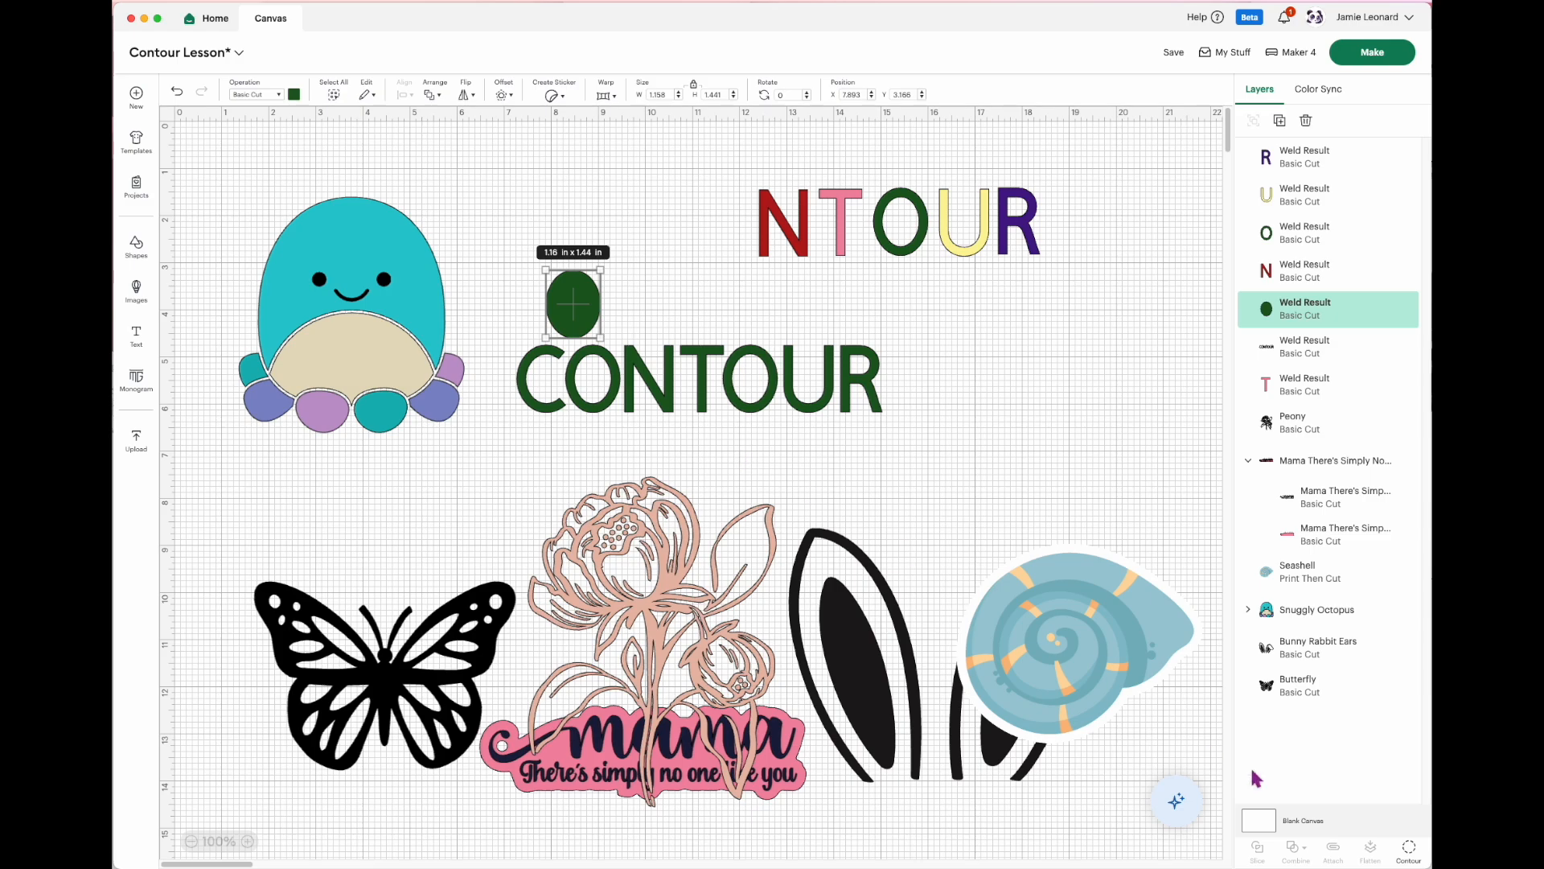
# Step: Turn the first O's inner contour back on so its center is cut out
pyautogui.click(1409, 849)
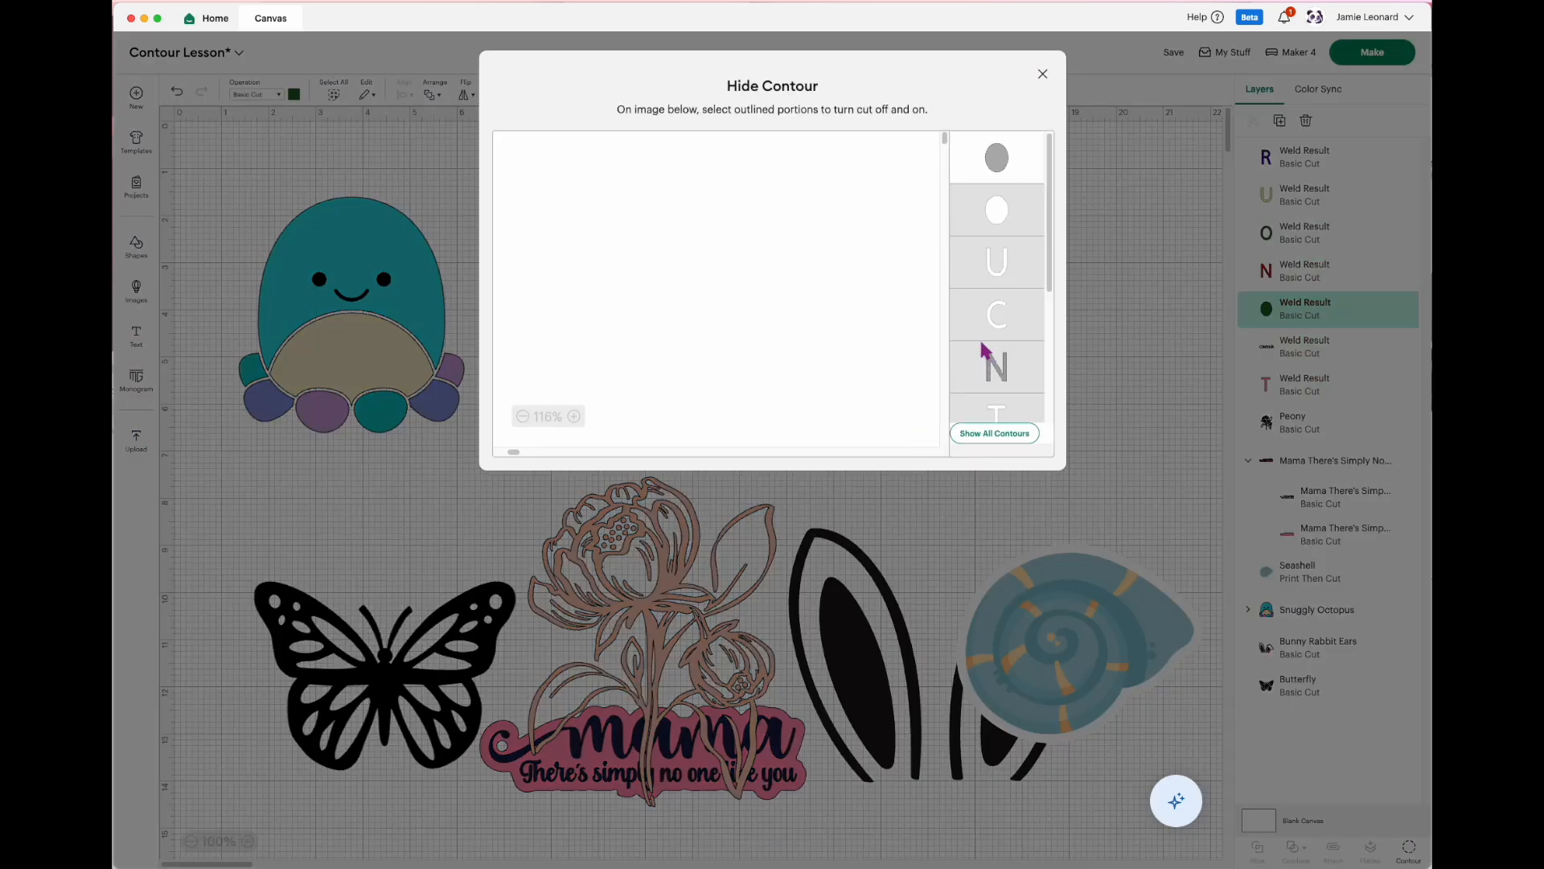
pyautogui.click(615, 266)
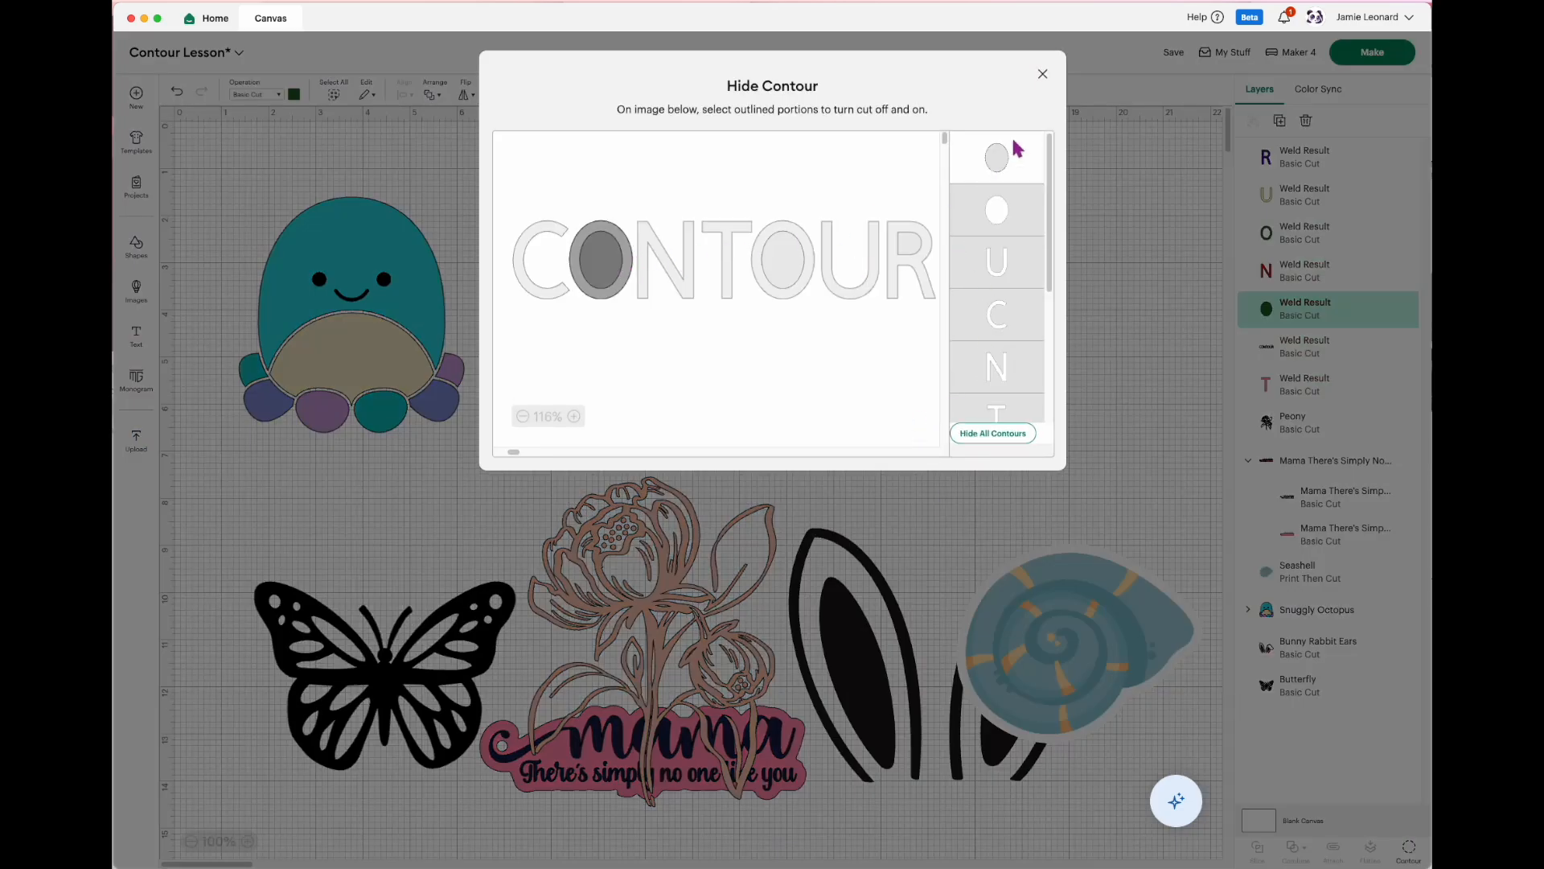
pyautogui.click(1043, 73)
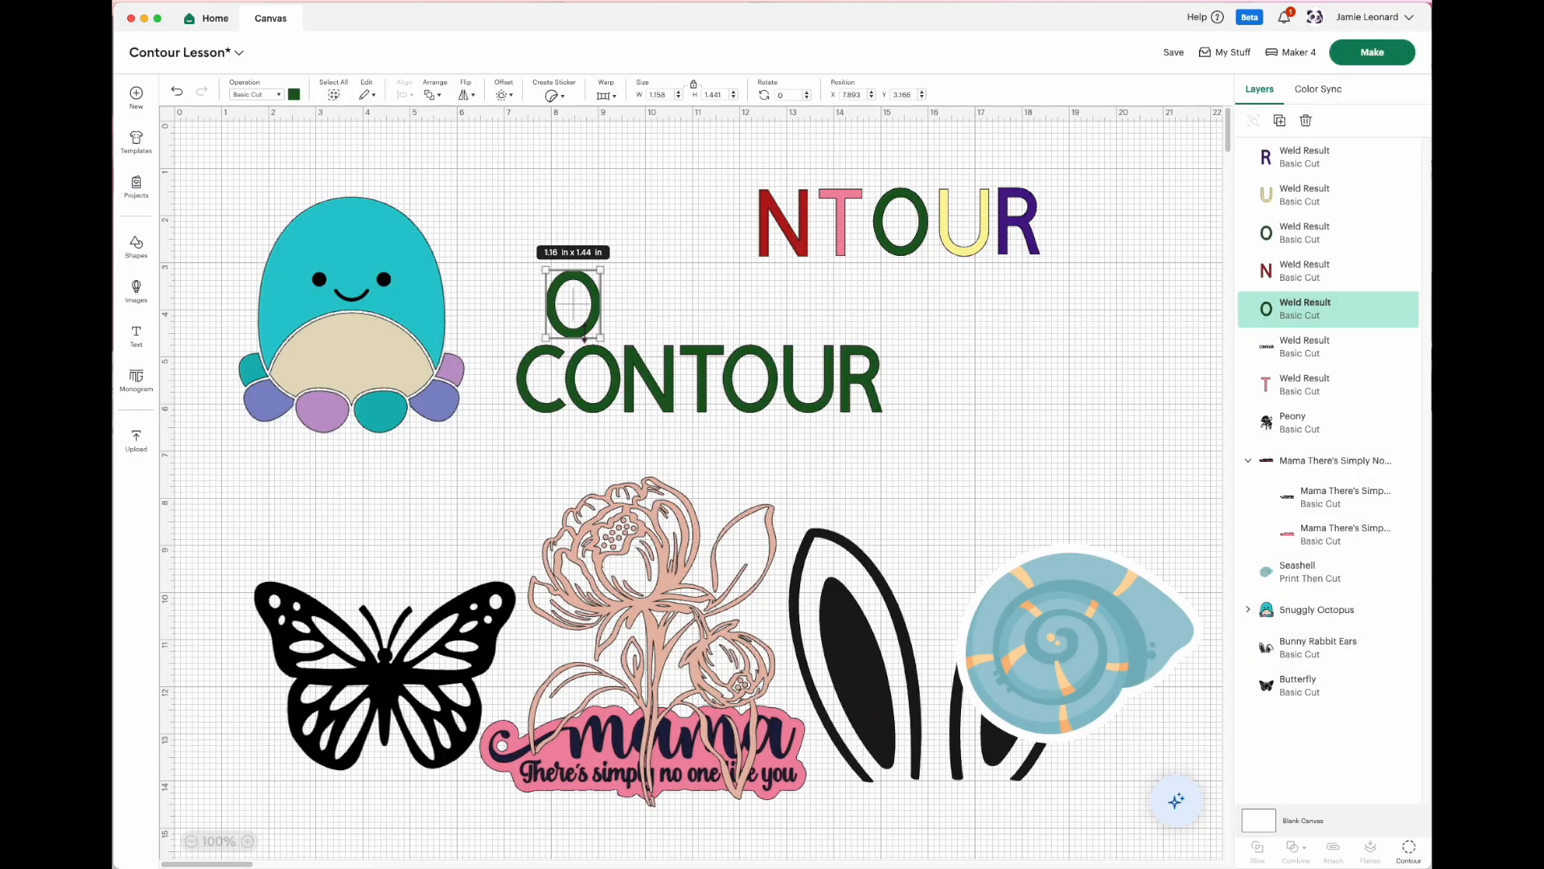
# Step: Place the isolated O directly left of the red N and color it turquoise
pyautogui.moveTo(576, 312); pyautogui.dragTo(717, 232)
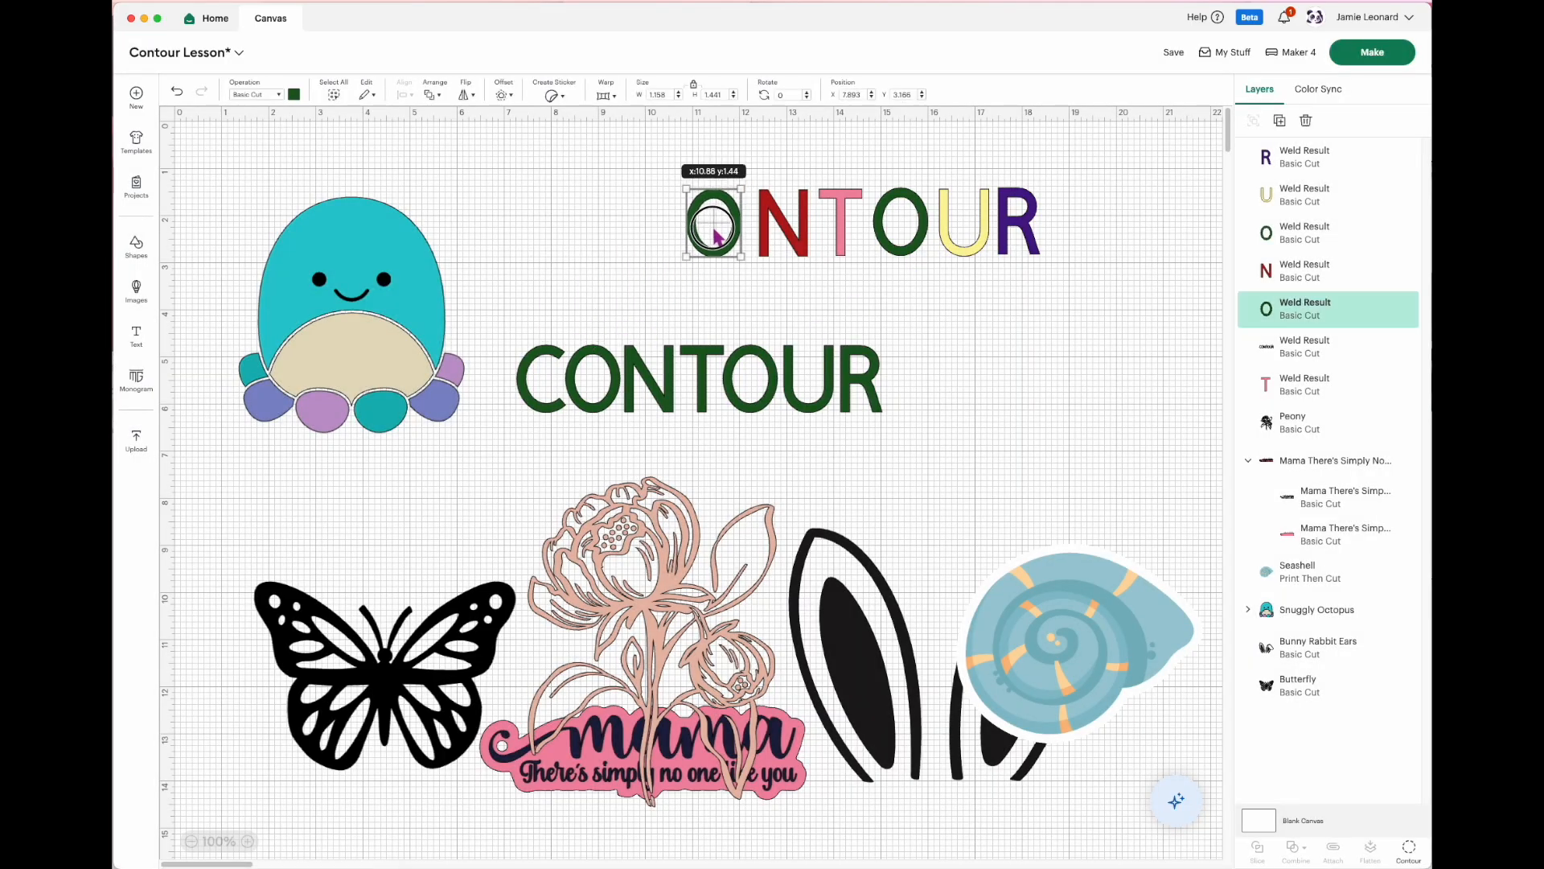
pyautogui.click(295, 94)
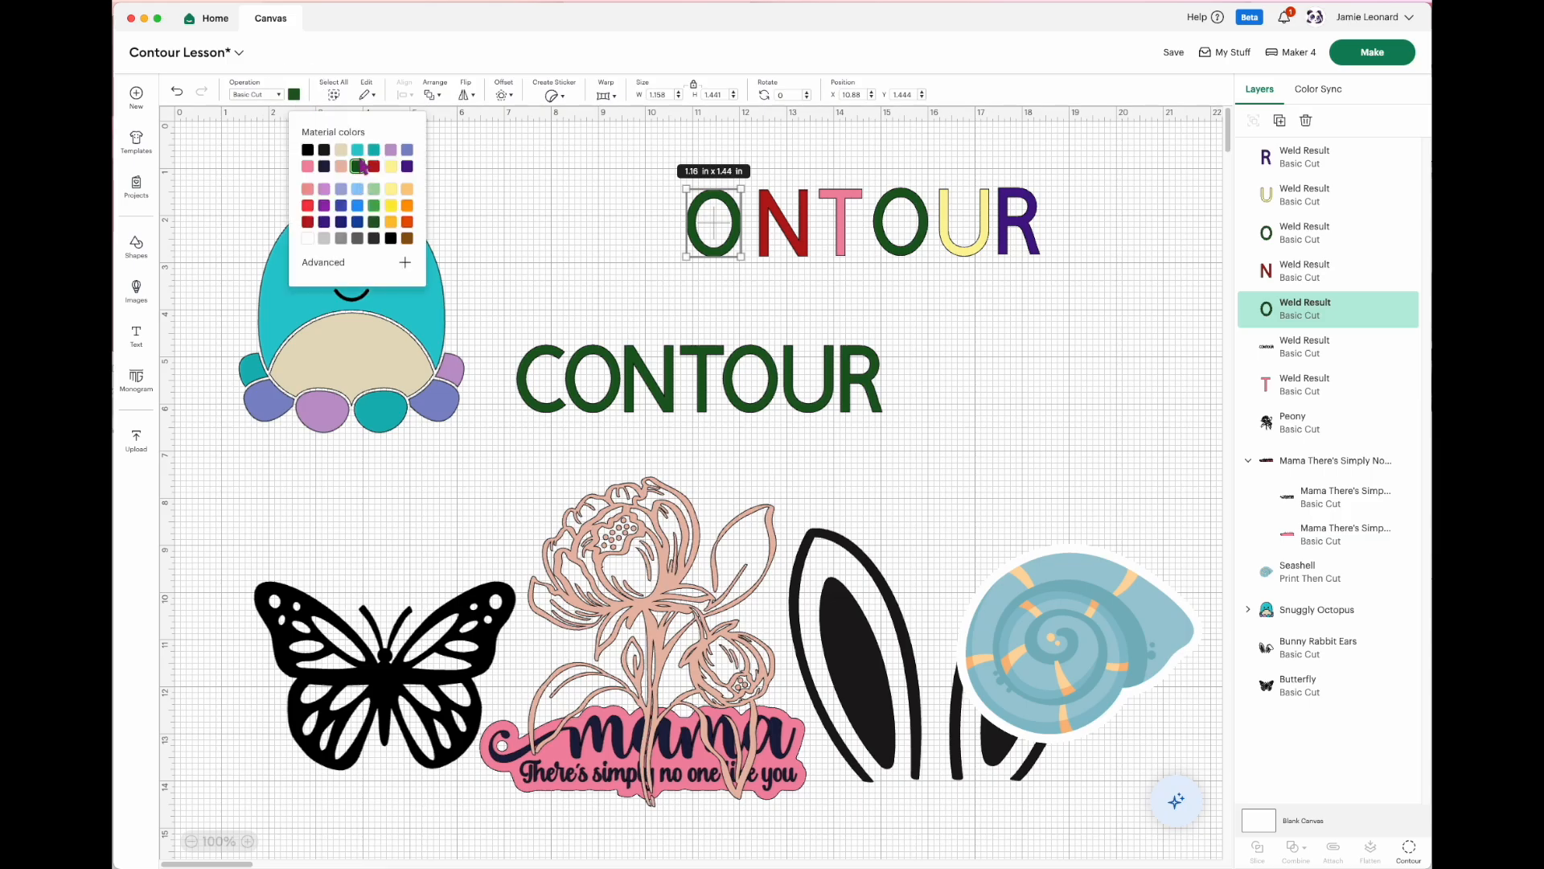
pyautogui.click(357, 151)
# Step: Isolate the C in the last welded CONTOUR copy by hiding all its other contours, including the first O's inner oval
pyautogui.click(679, 397)
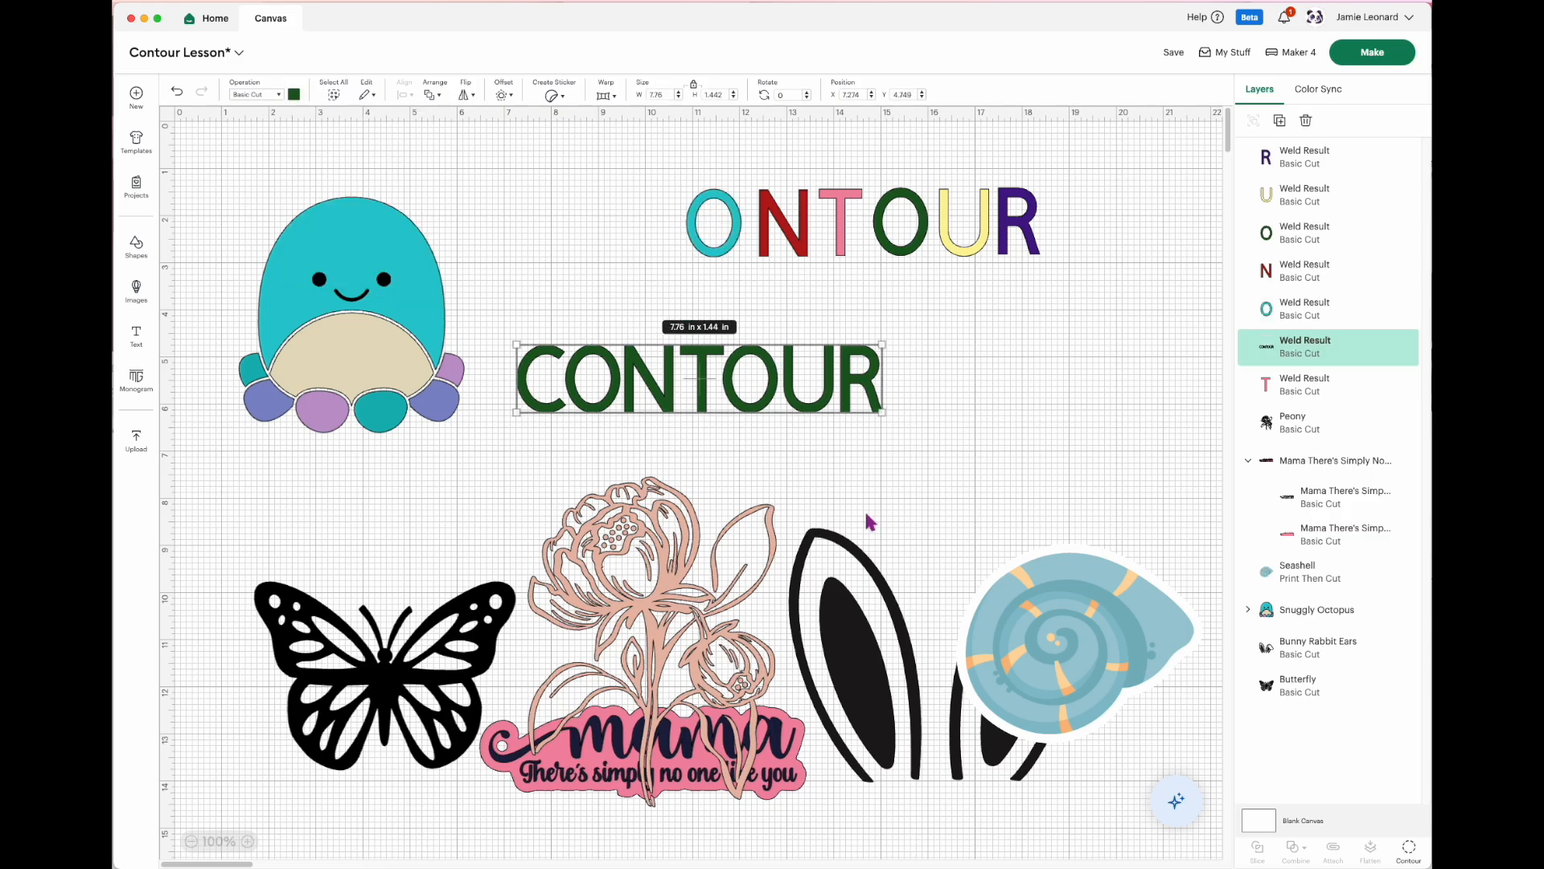
pyautogui.click(1409, 851)
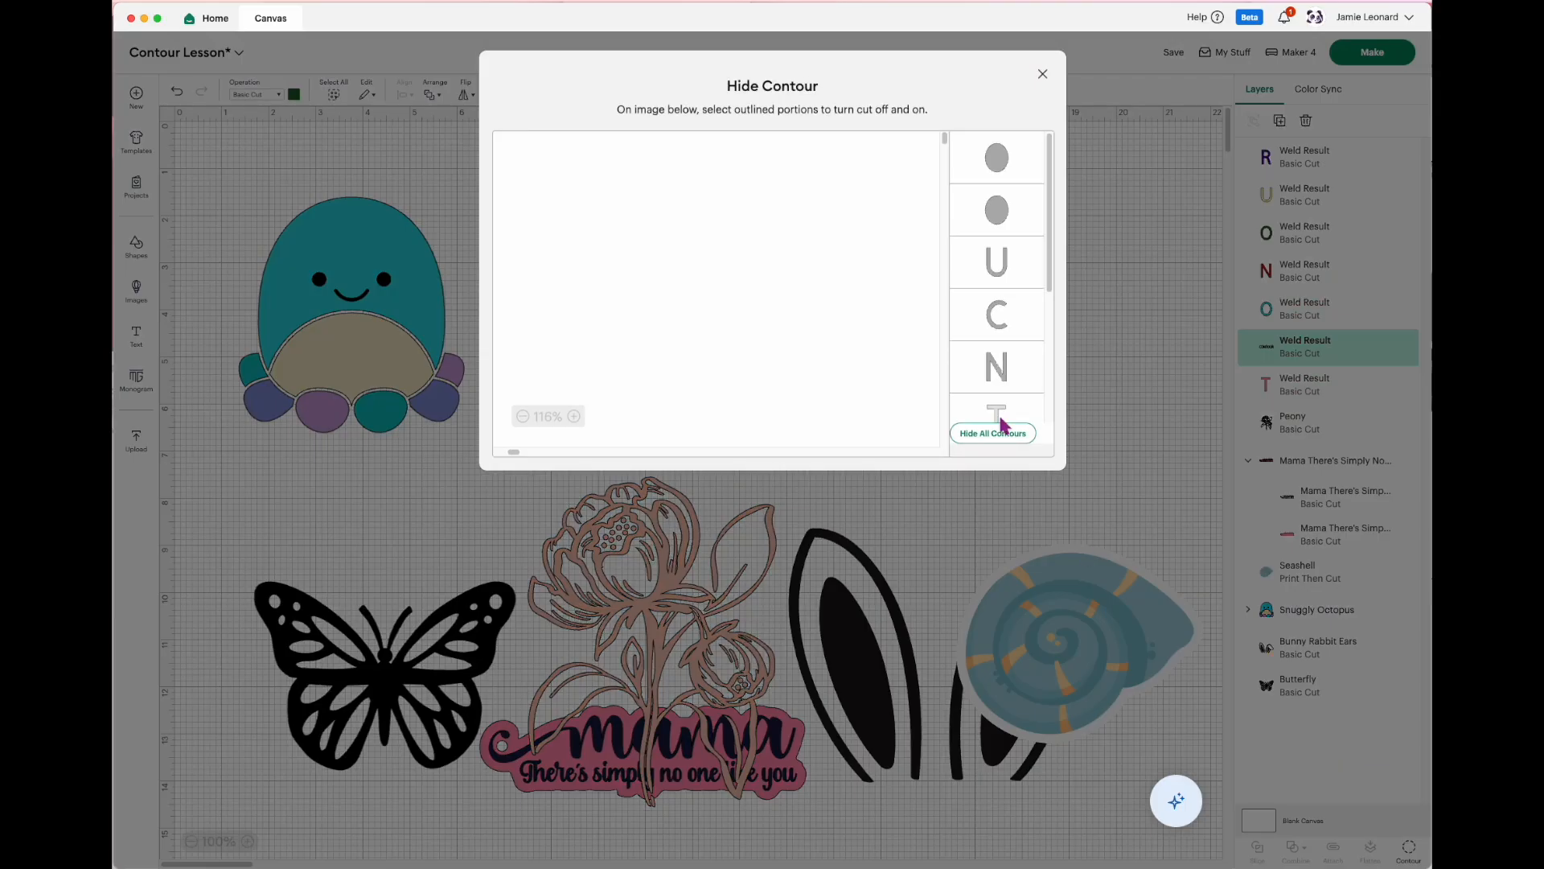
pyautogui.click(1002, 433)
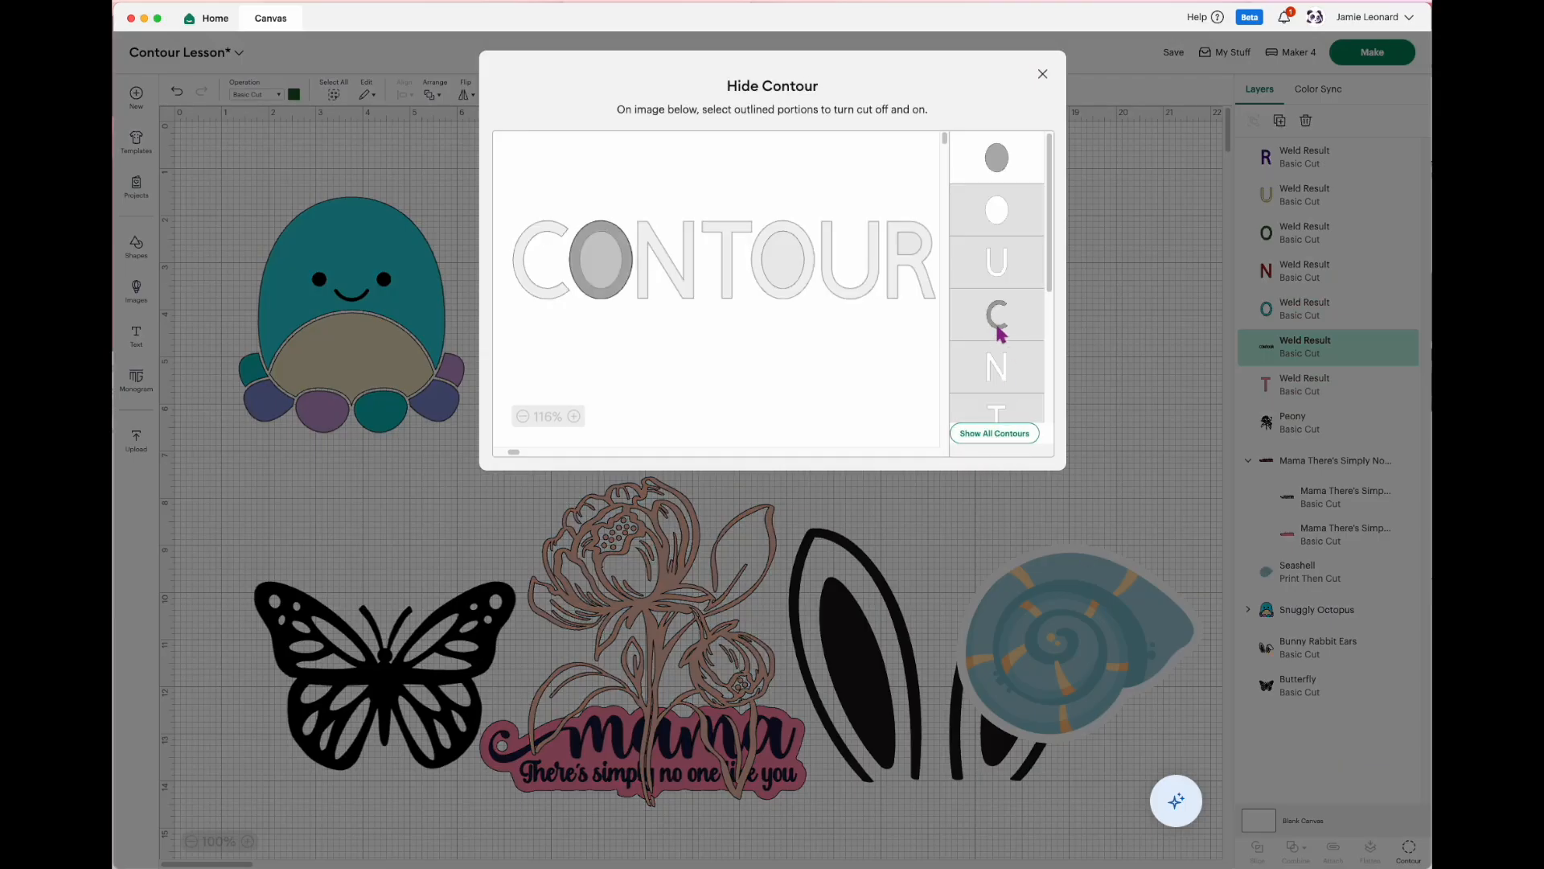
pyautogui.click(998, 326)
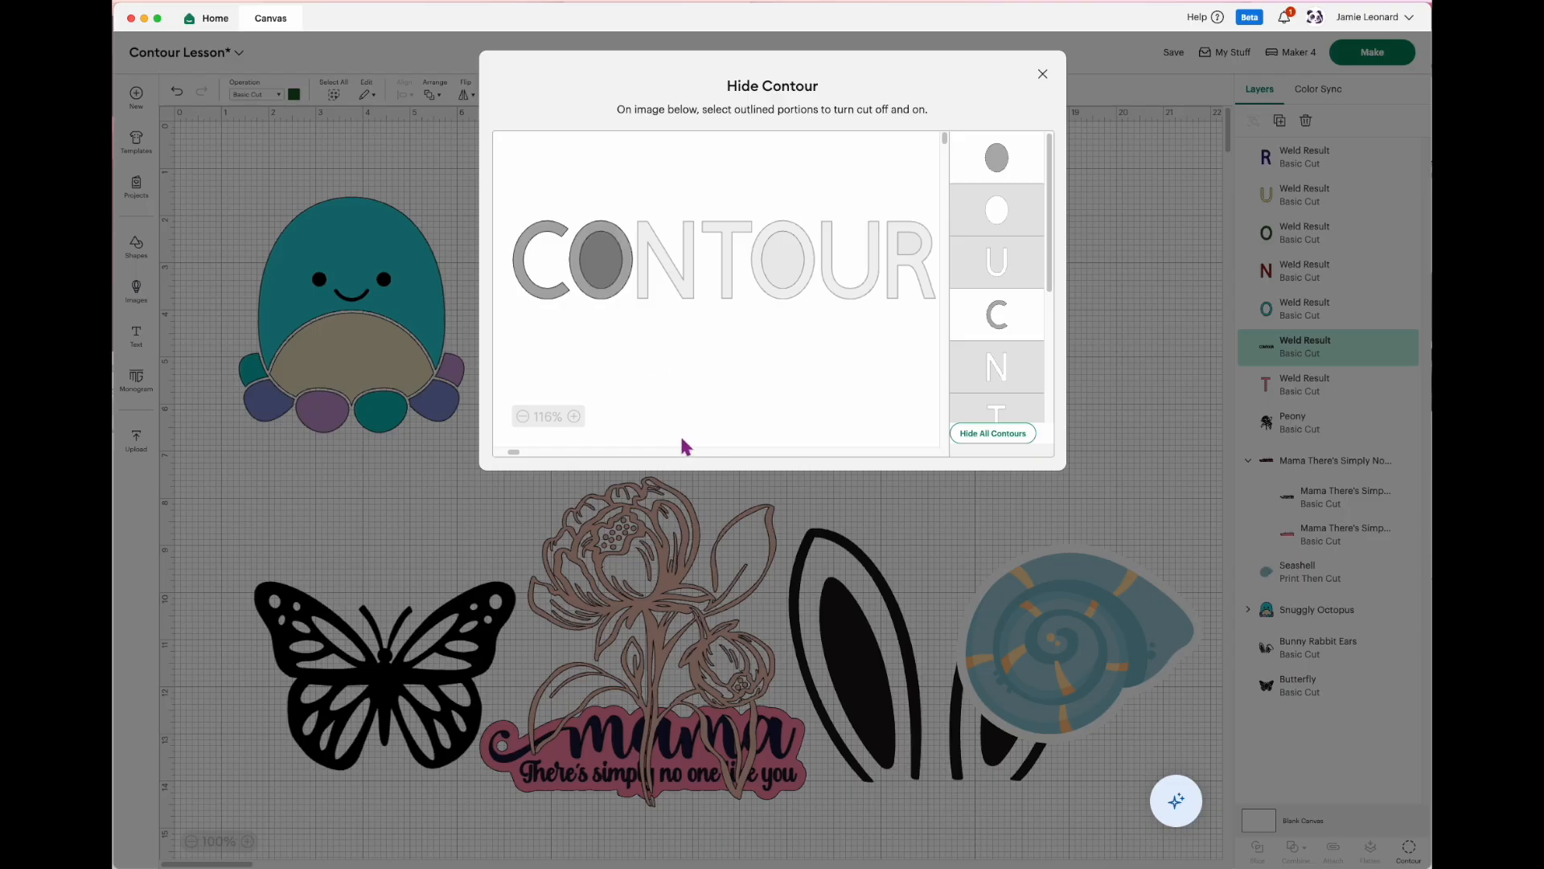
pyautogui.click(605, 299)
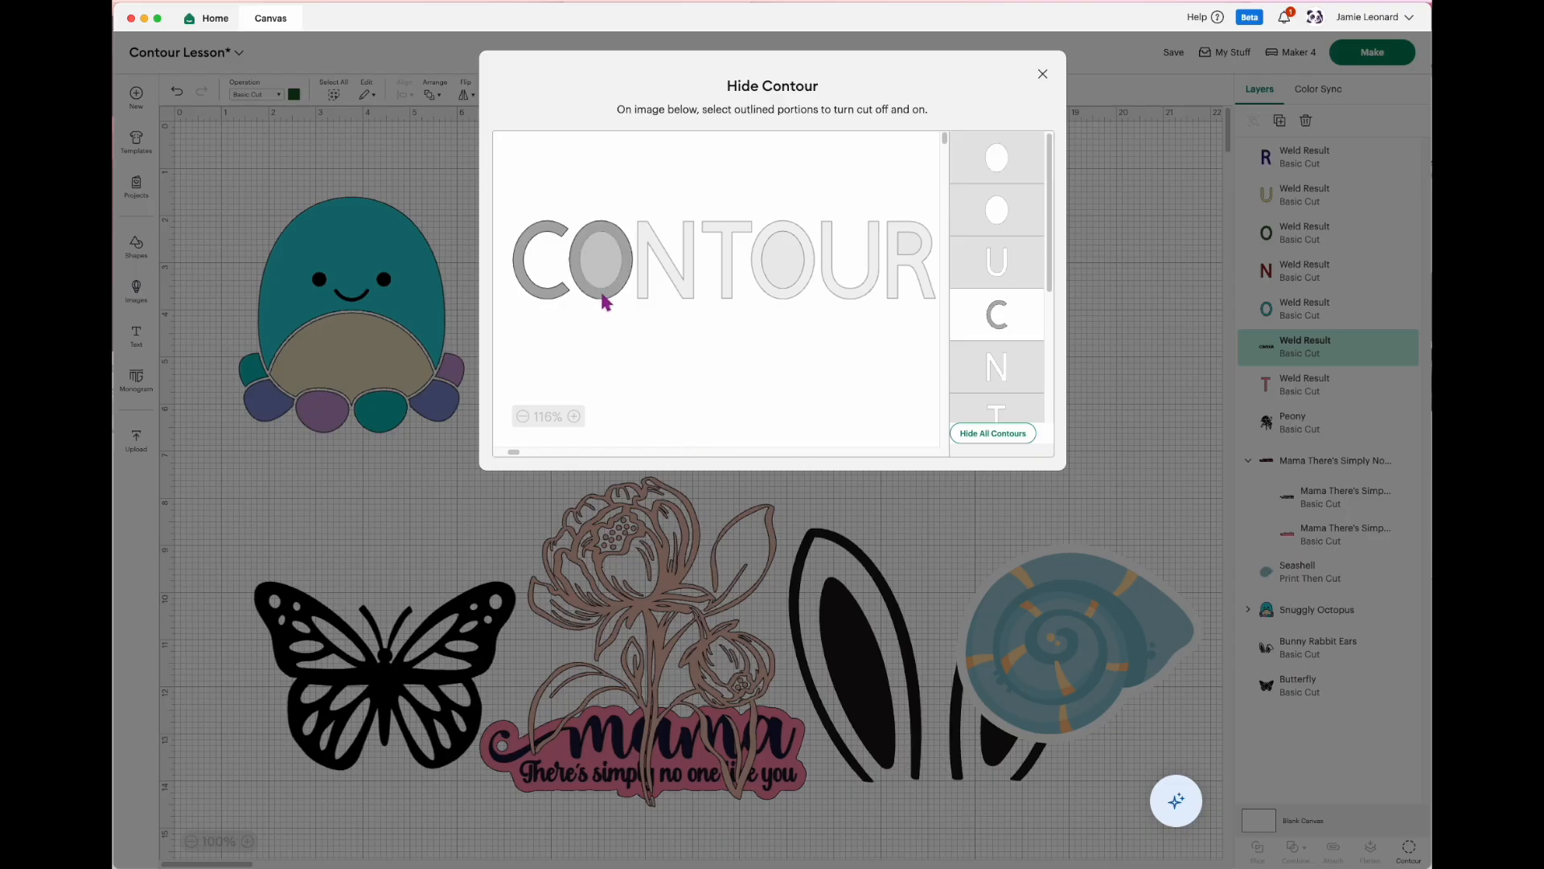
pyautogui.click(1043, 74)
# Step: Place the isolated C directly left of the turquoise O, color it orange and line it up with the word
pyautogui.moveTo(539, 392); pyautogui.dragTo(652, 242)
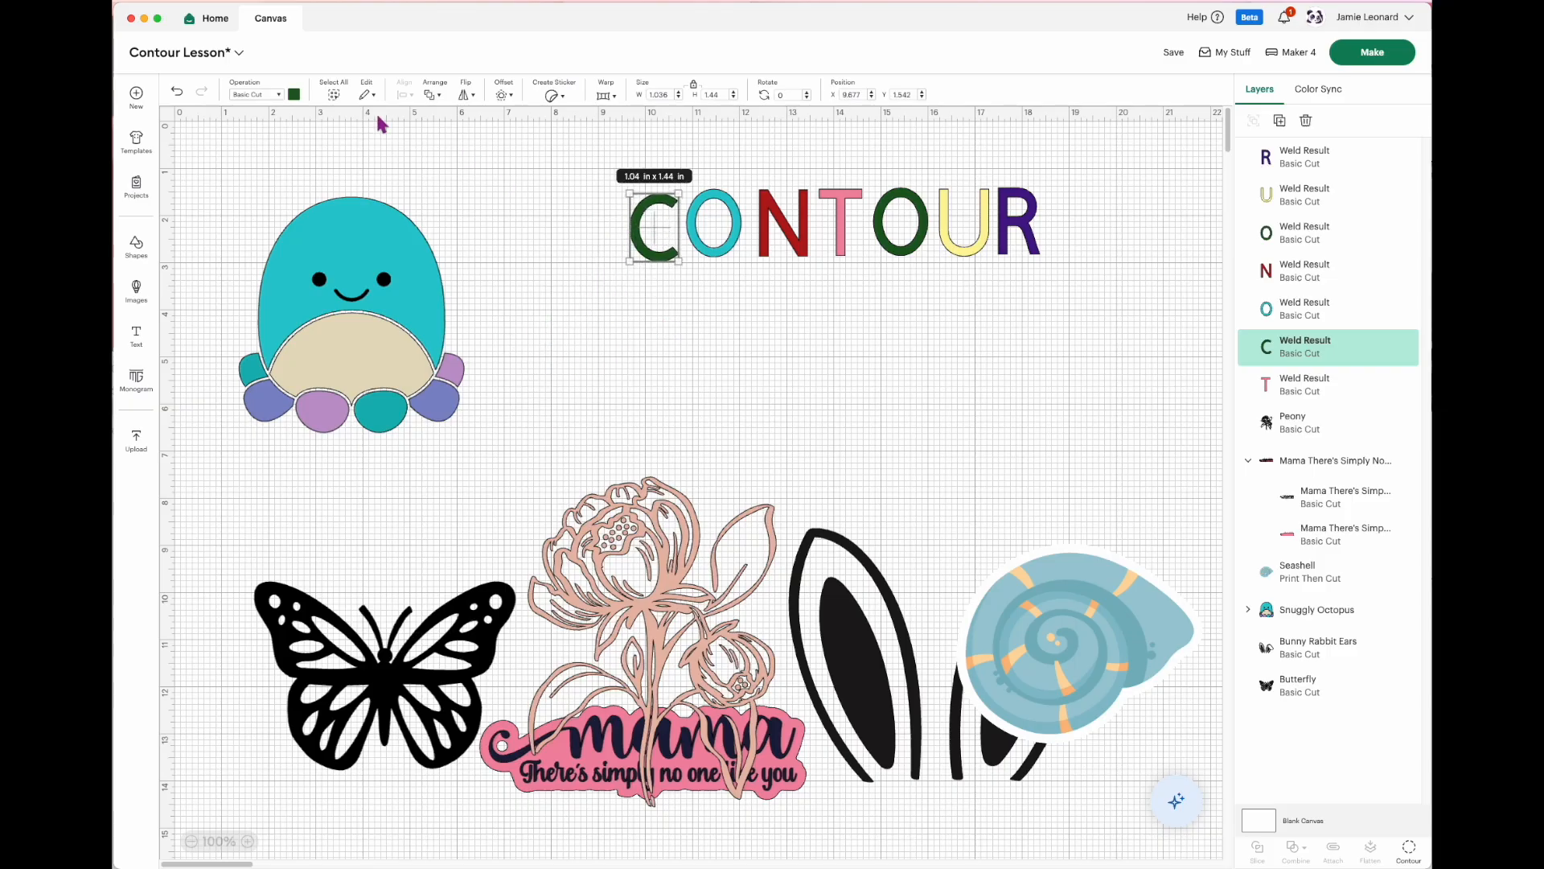
pyautogui.click(295, 95)
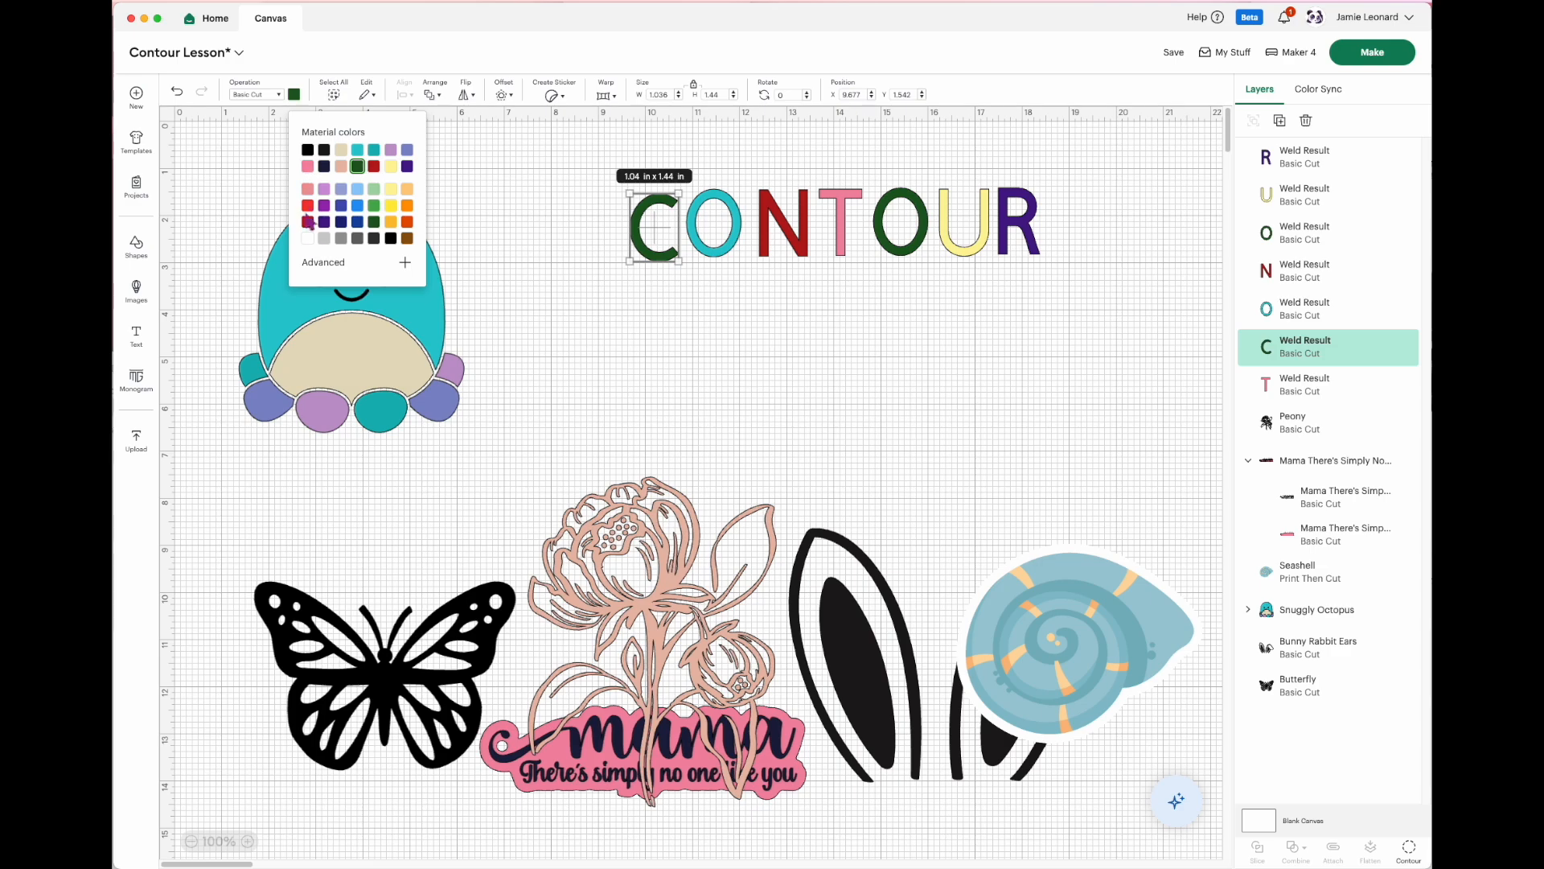
pyautogui.click(407, 221)
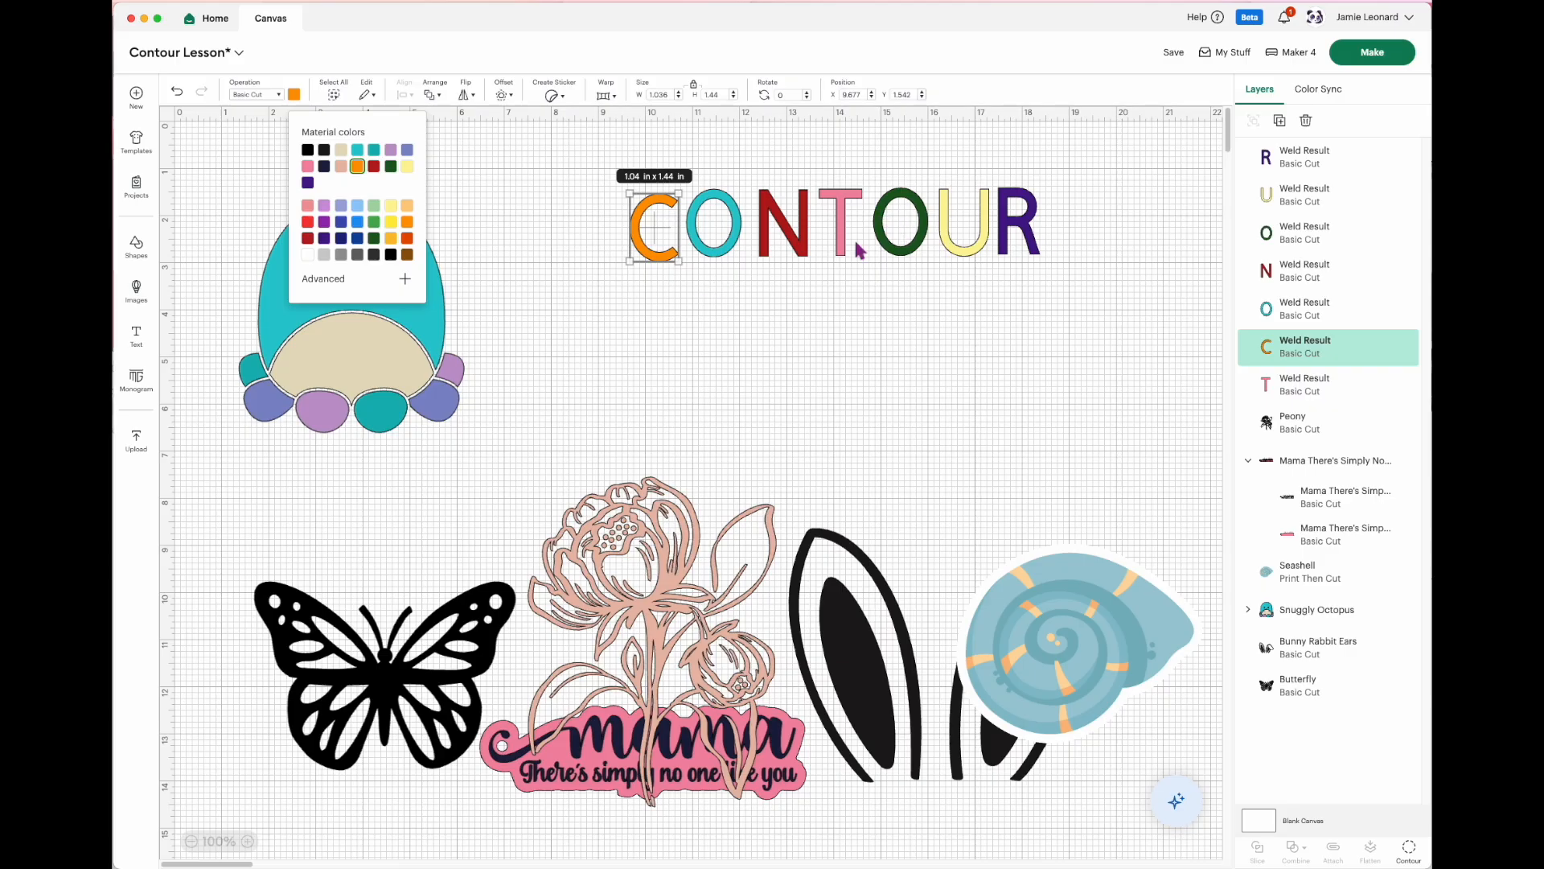
pyautogui.moveTo(653, 235); pyautogui.dragTo(659, 229)
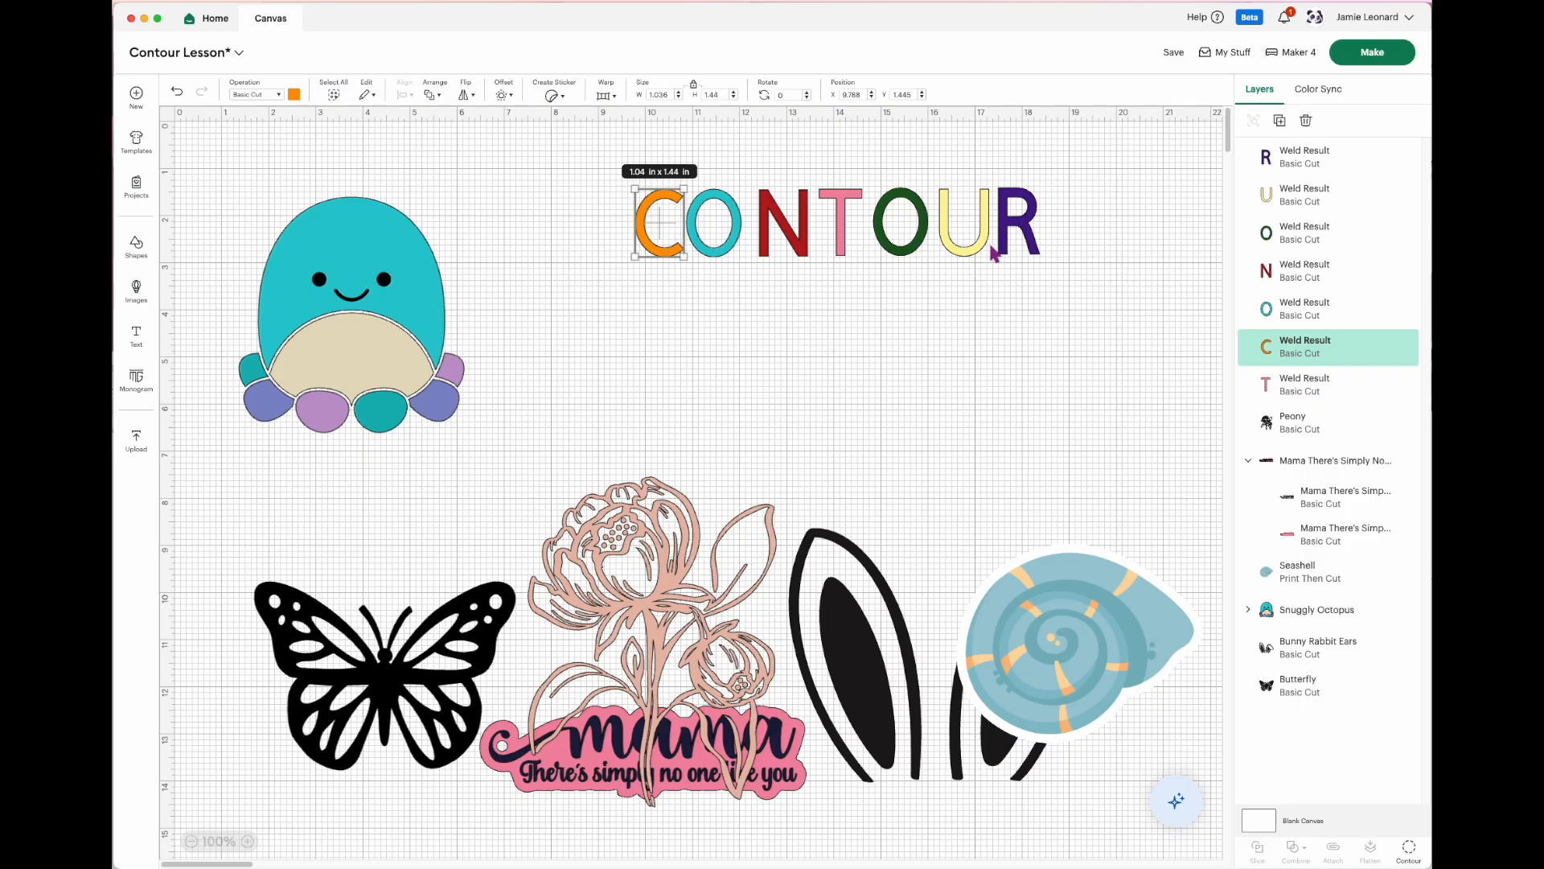
# Step: Shift the green O, yellow U and purple R slightly left, and align the tops of all seven letters
pyautogui.click(1016, 231)
pyautogui.moveTo(1014, 223); pyautogui.dragTo(888, 219)
pyautogui.moveTo(1095, 292); pyautogui.dragTo(619, 206)
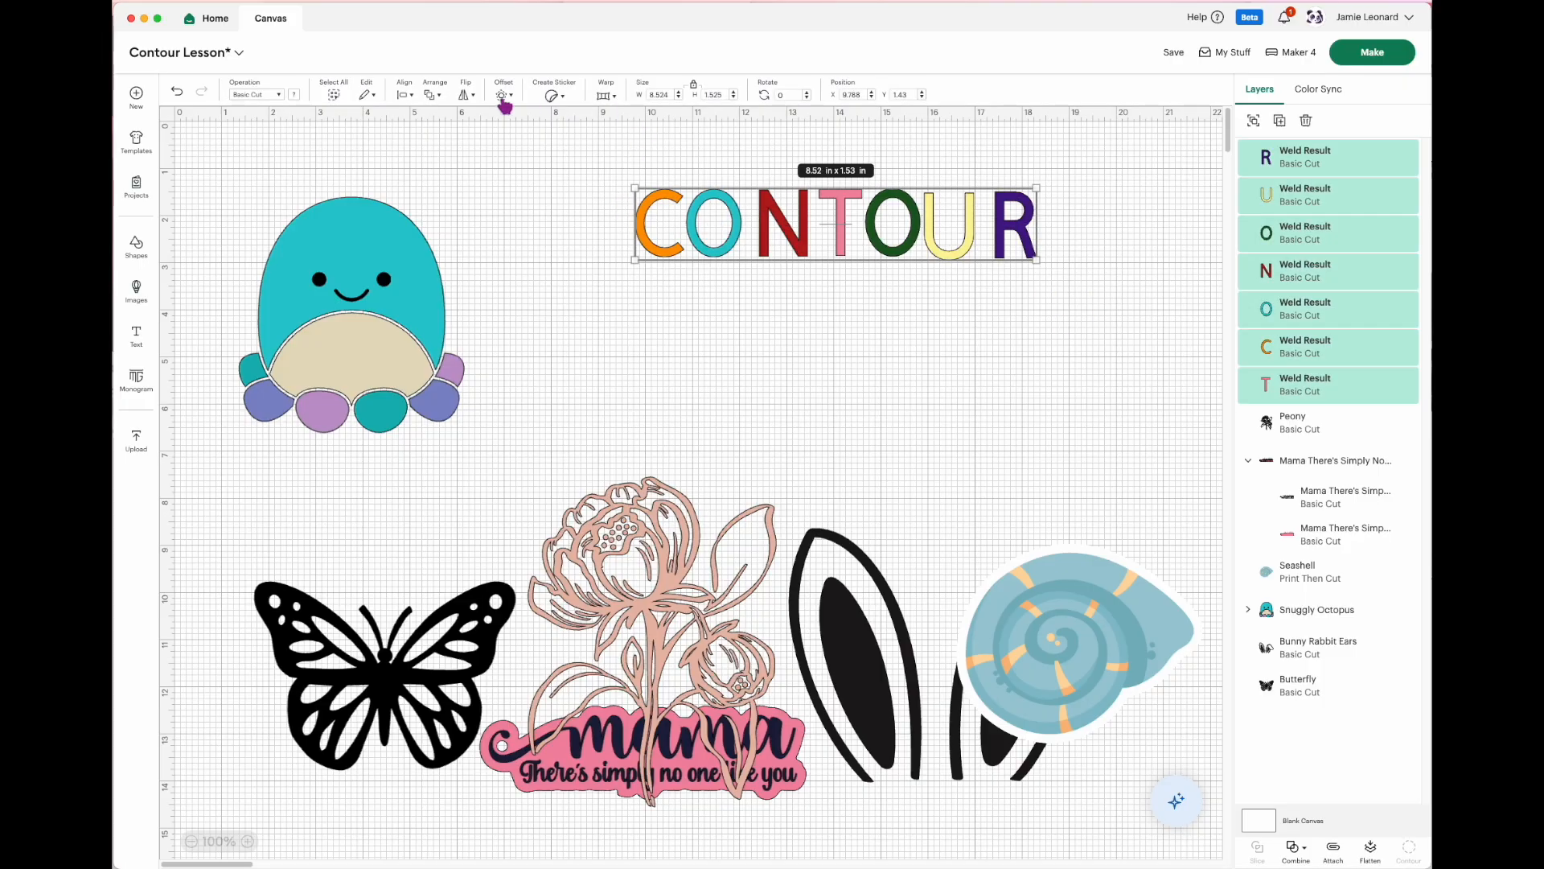
pyautogui.click(404, 95)
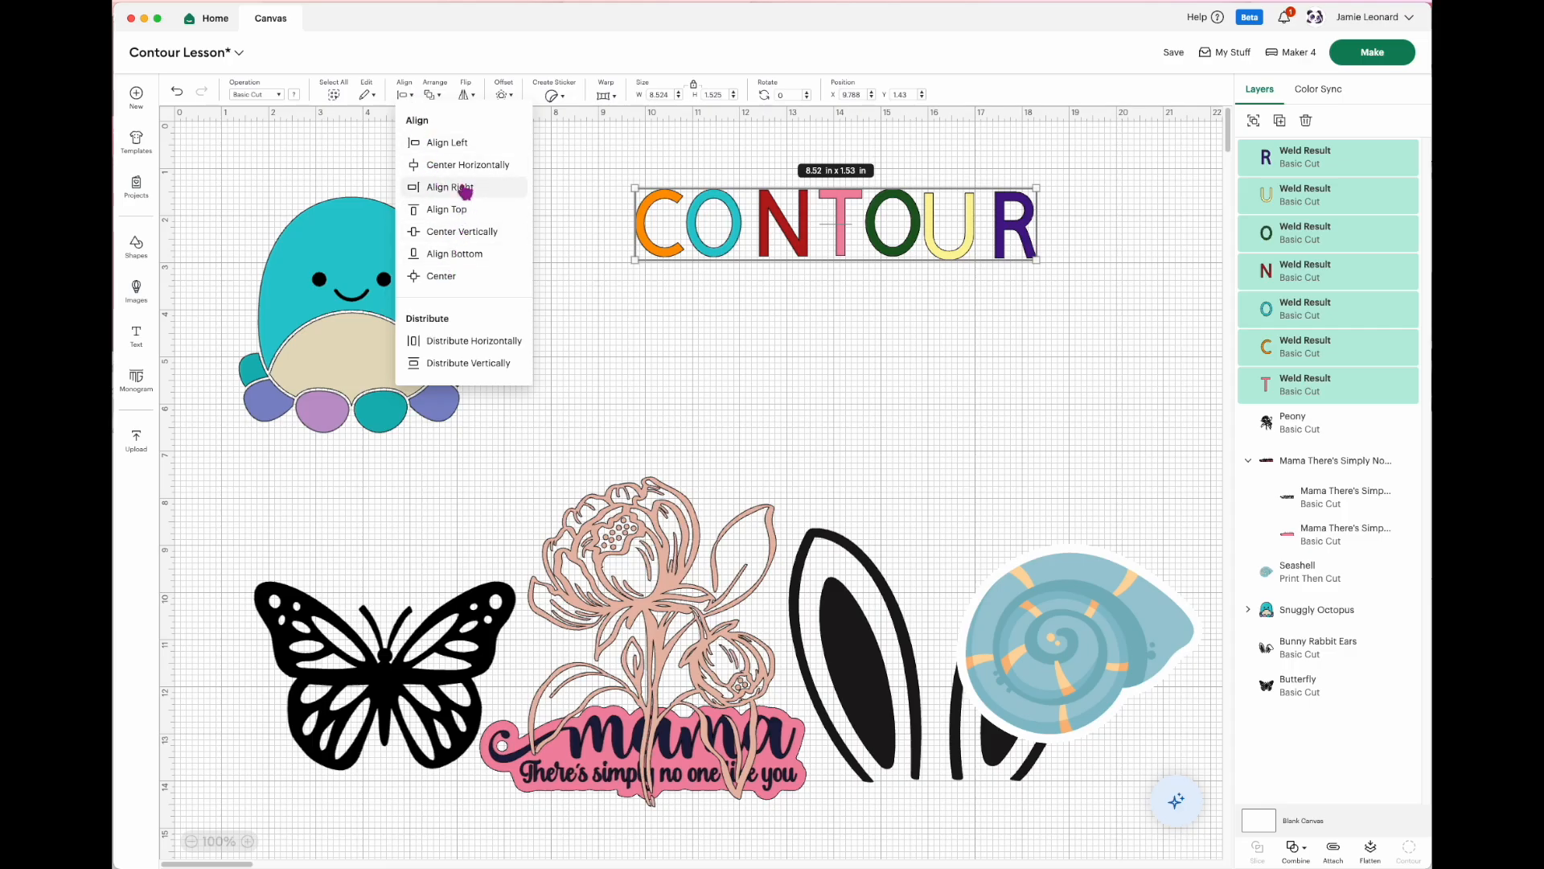
pyautogui.click(457, 210)
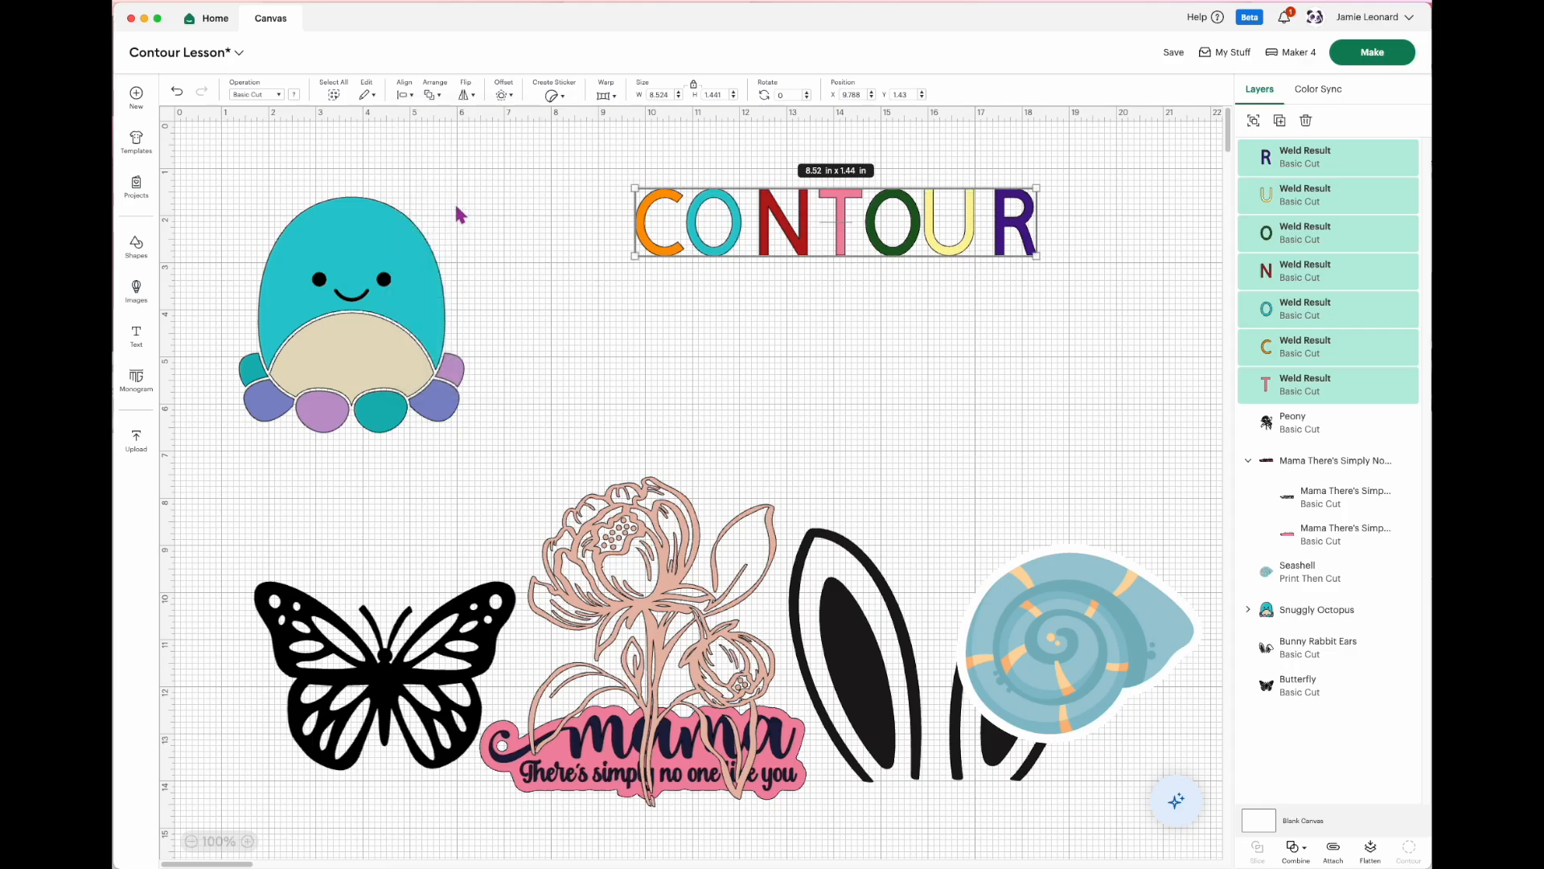
# Step: Distribute the seven colored letters horizontally
pyautogui.click(415, 99)
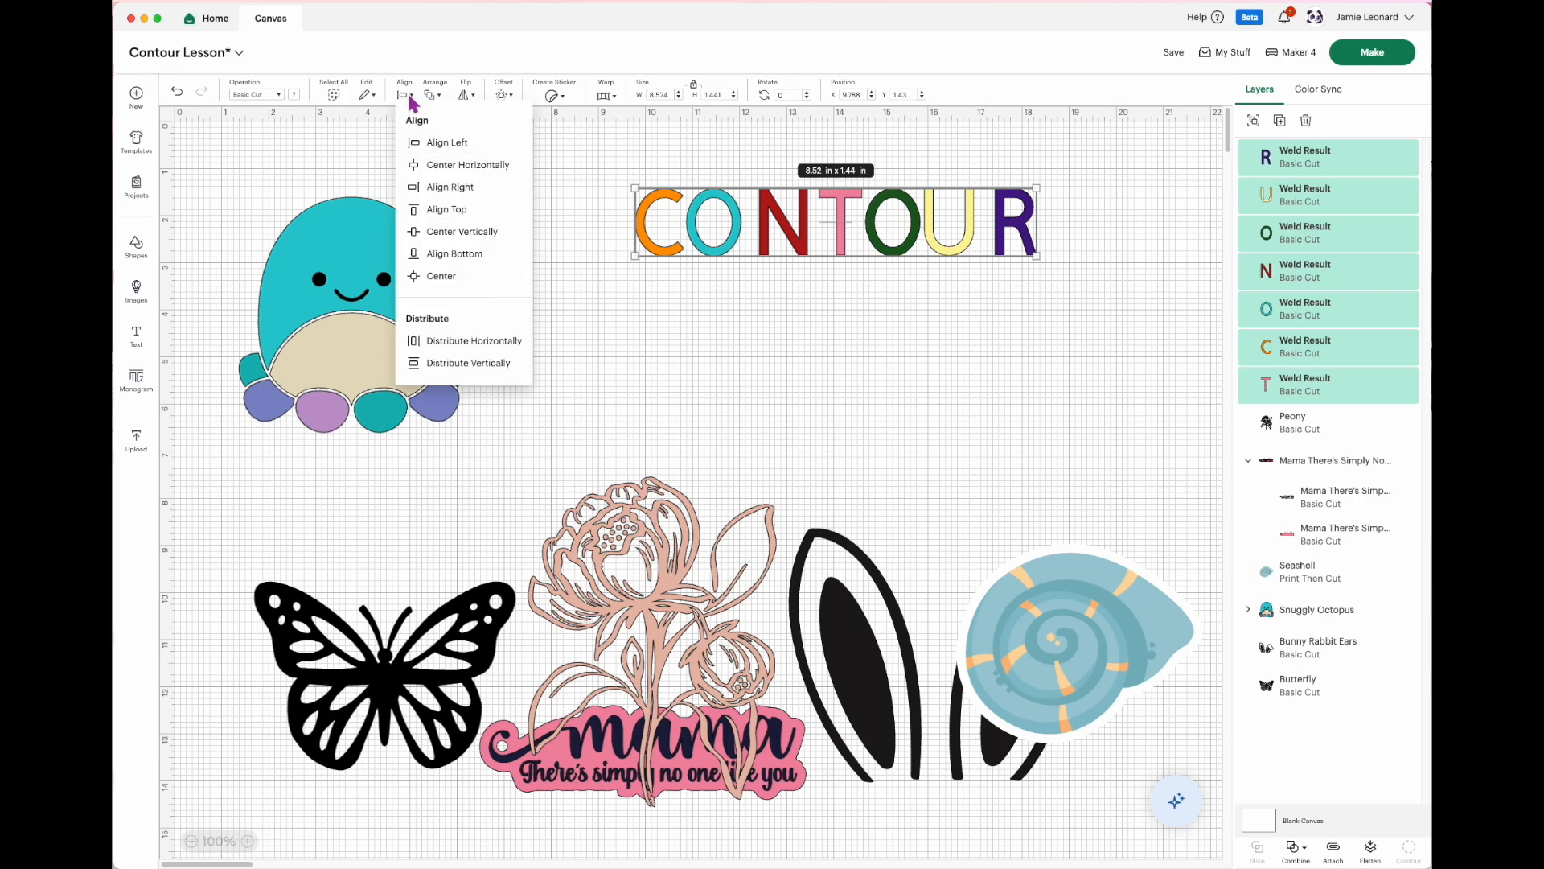
pyautogui.click(435, 342)
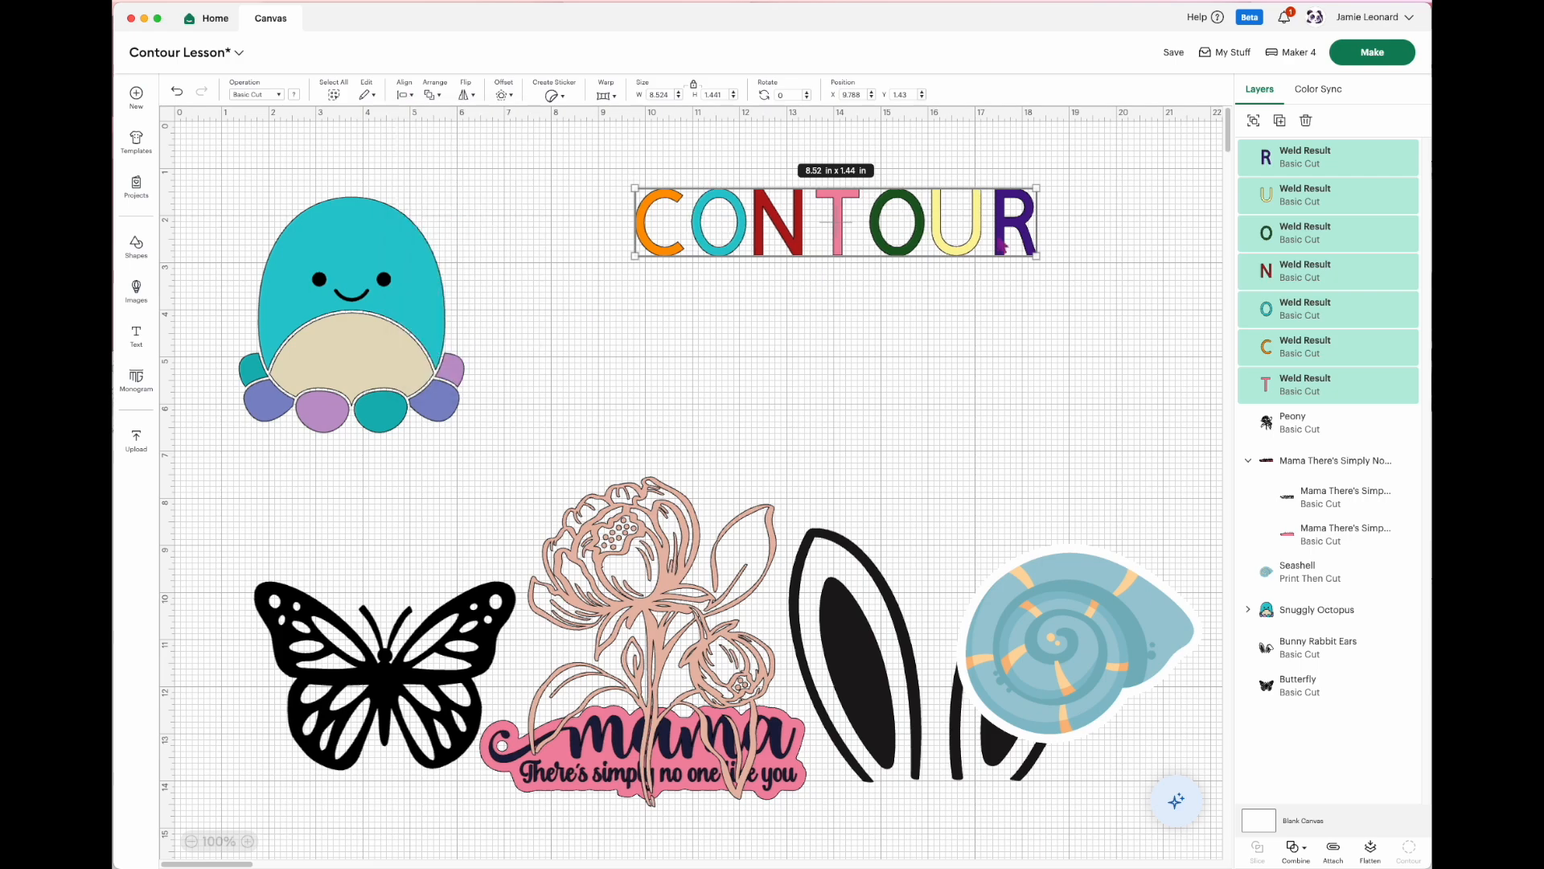
pyautogui.click(913, 290)
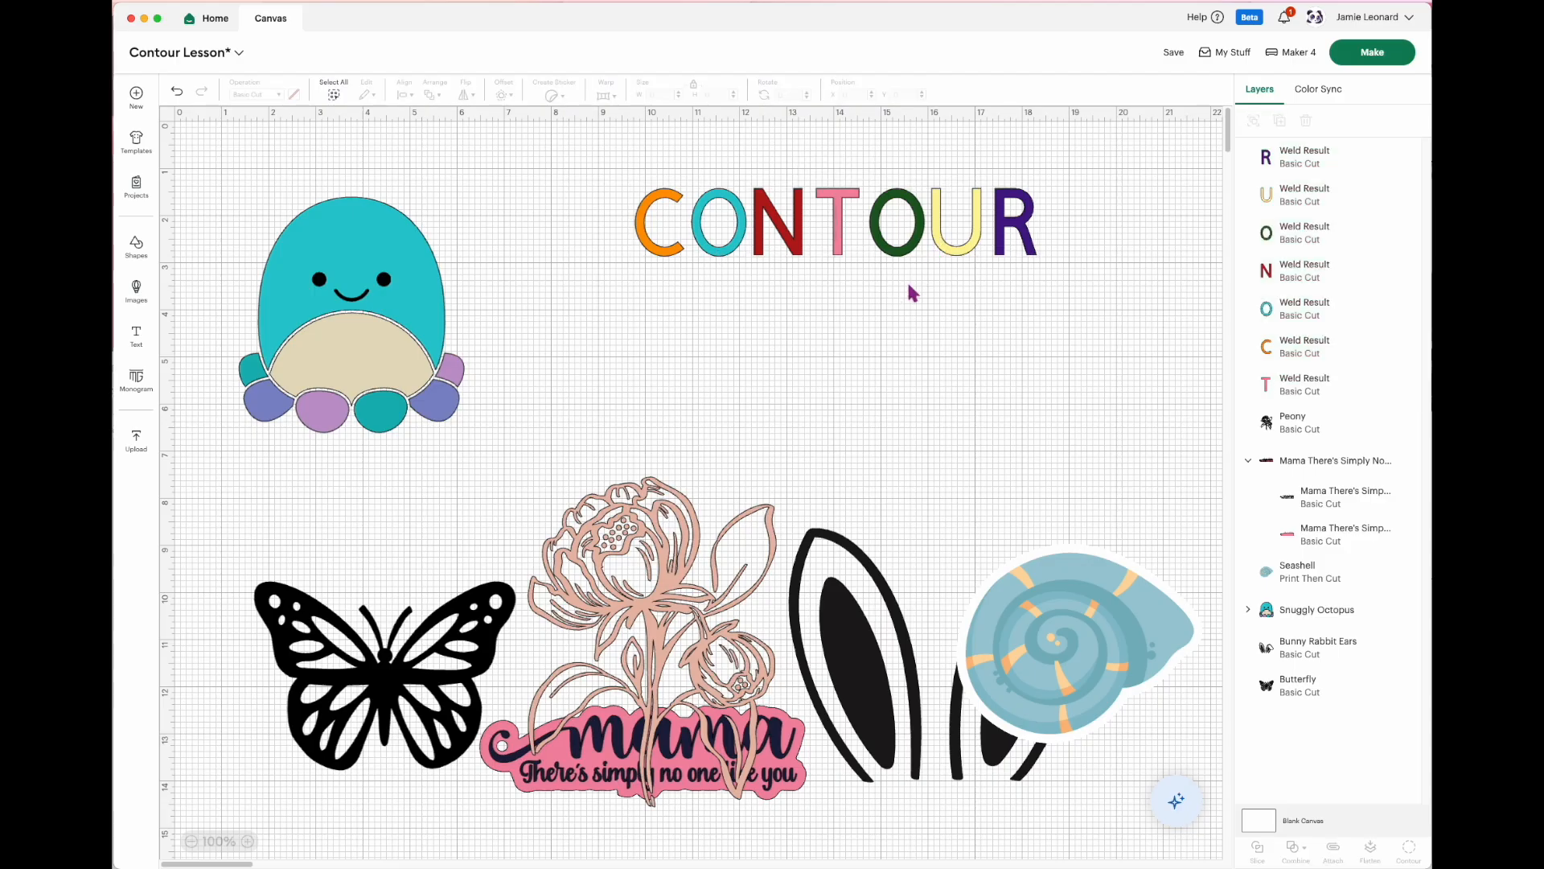
# Step: Nudge the green O slightly left toward the pink T, to an X position of about 14.66
pyautogui.click(840, 204)
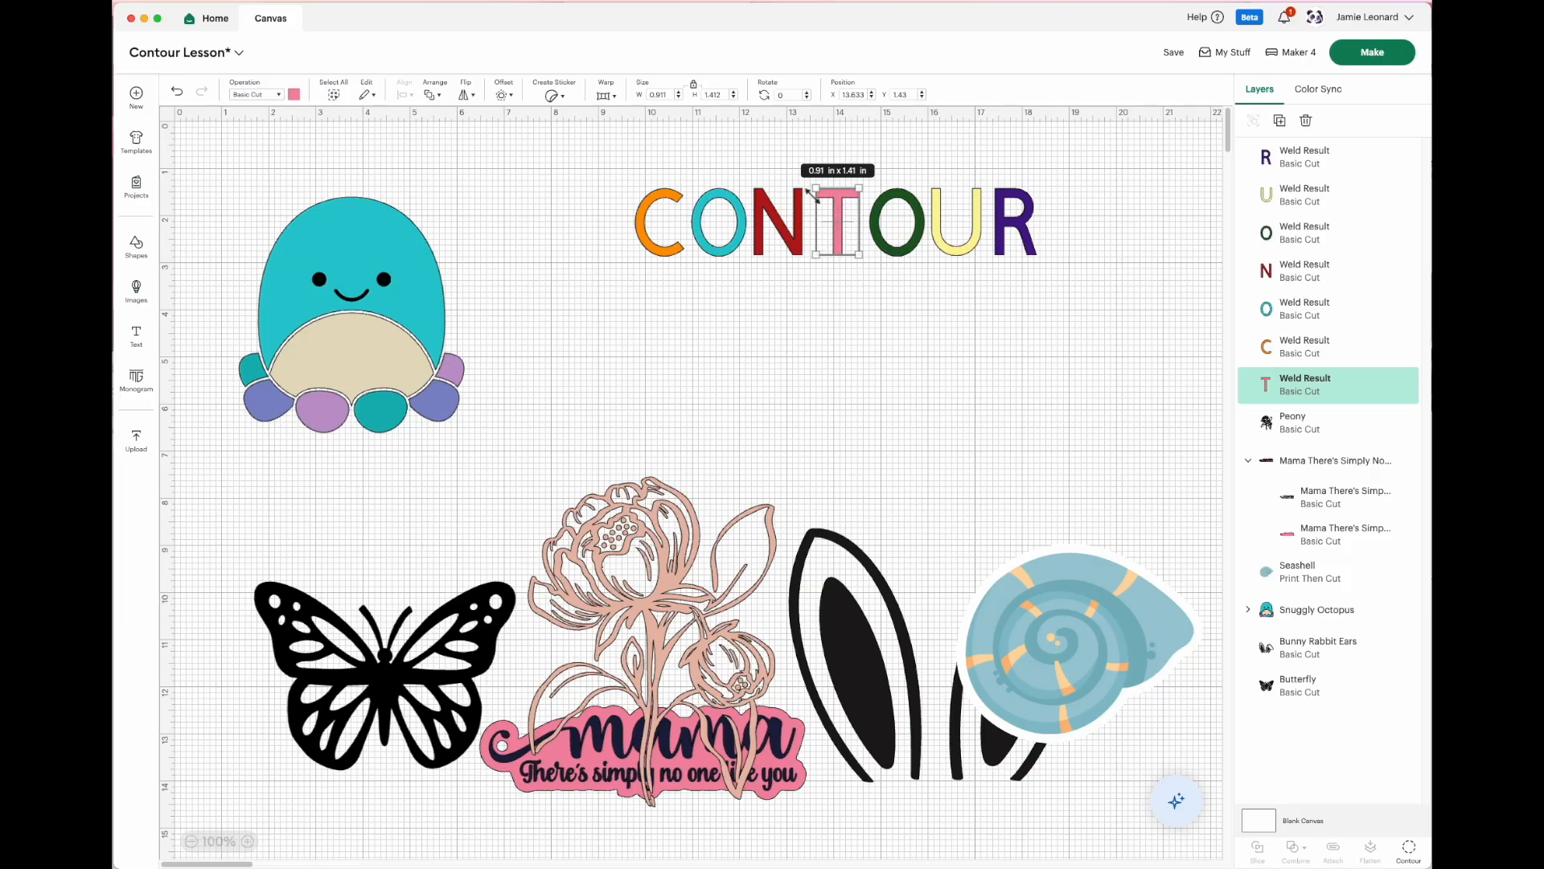
pyautogui.click(897, 250)
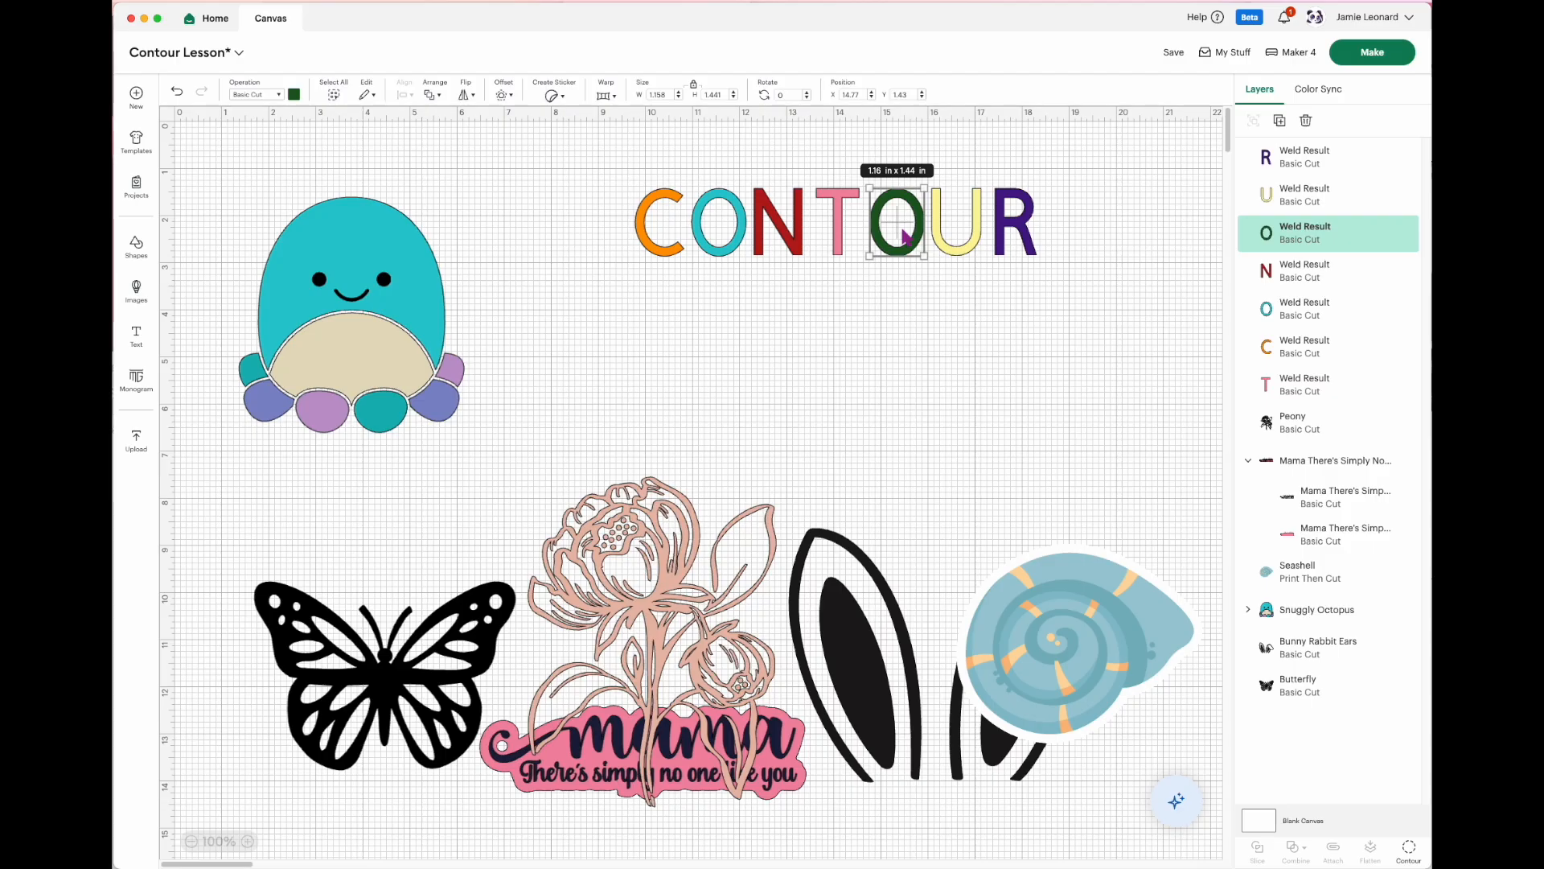
pyautogui.press('Left')
pyautogui.press('Left')
pyautogui.press('Left')
pyautogui.press('Left')
pyautogui.press('Left')
pyautogui.press('Left')
pyautogui.press('Left')
pyautogui.press('Left')
pyautogui.press('Left')
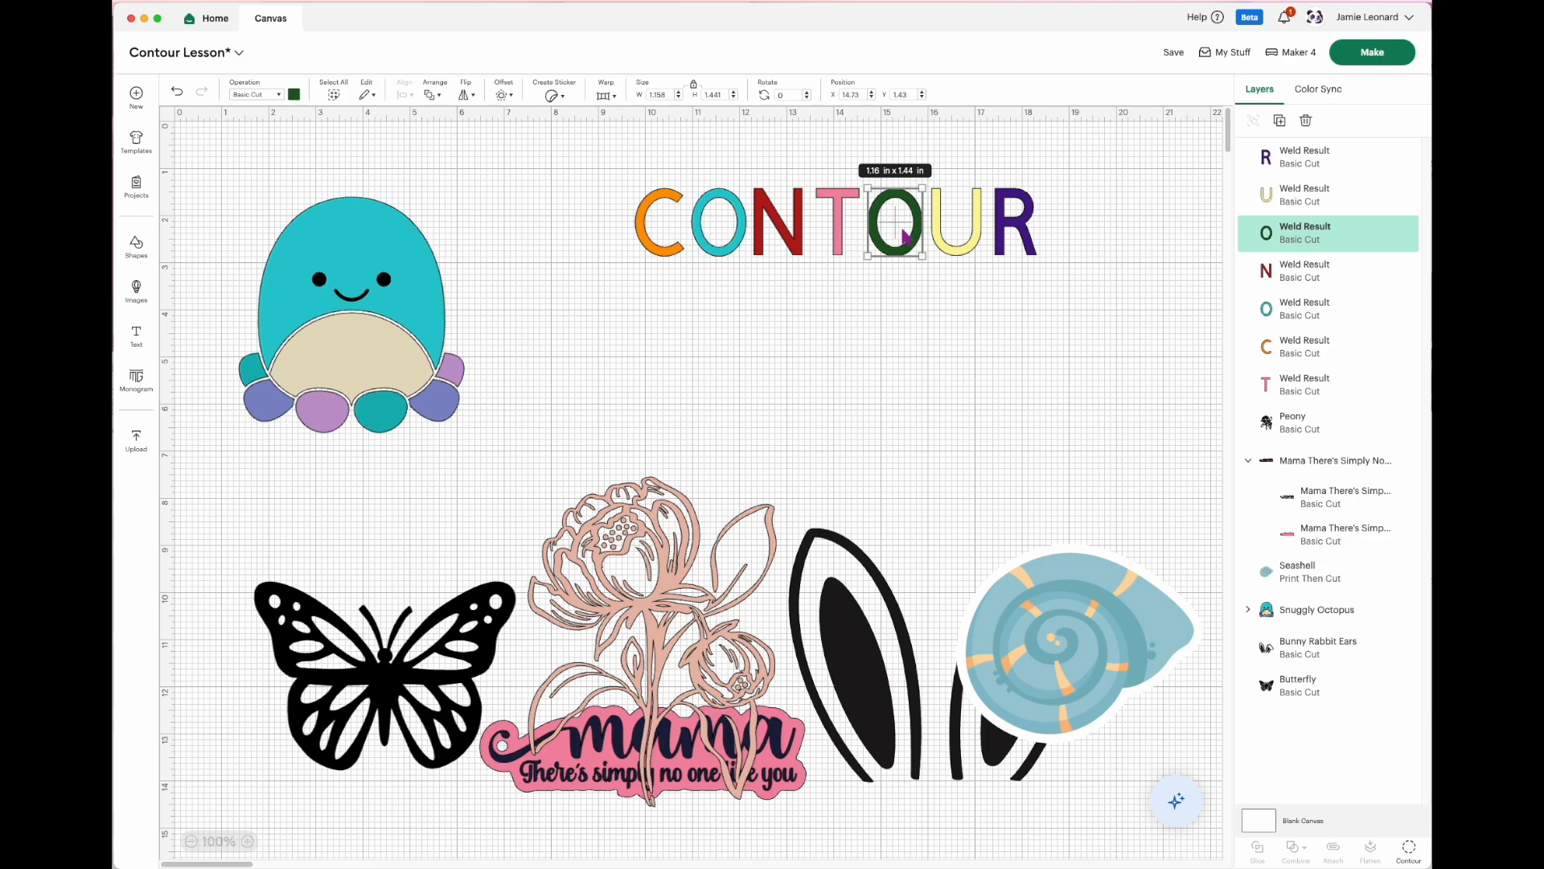
pyautogui.press('Left')
pyautogui.press('Left')
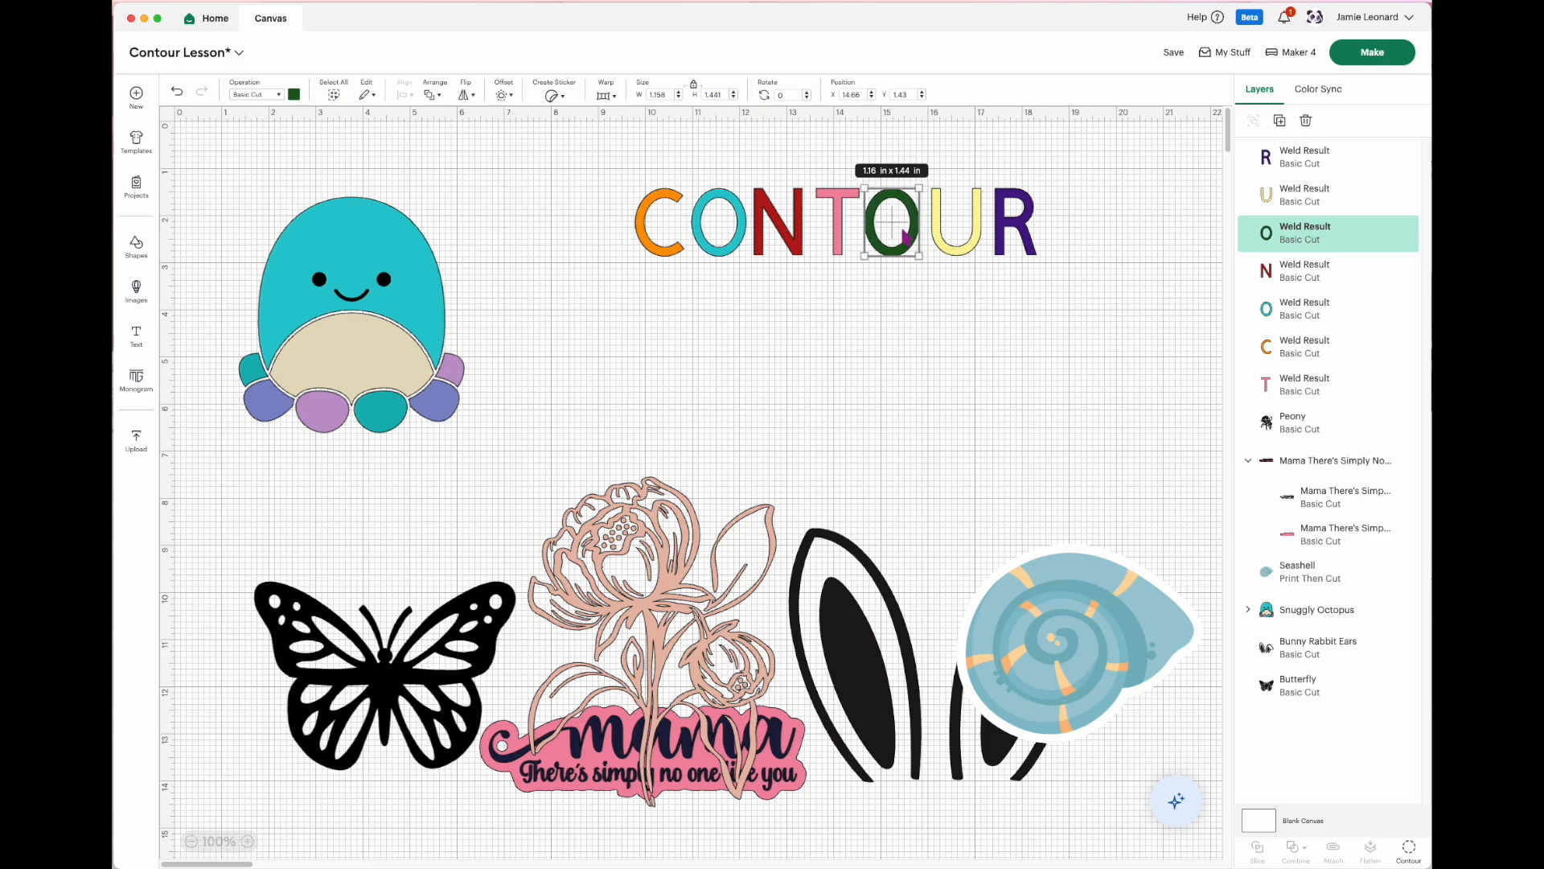
pyautogui.click(956, 249)
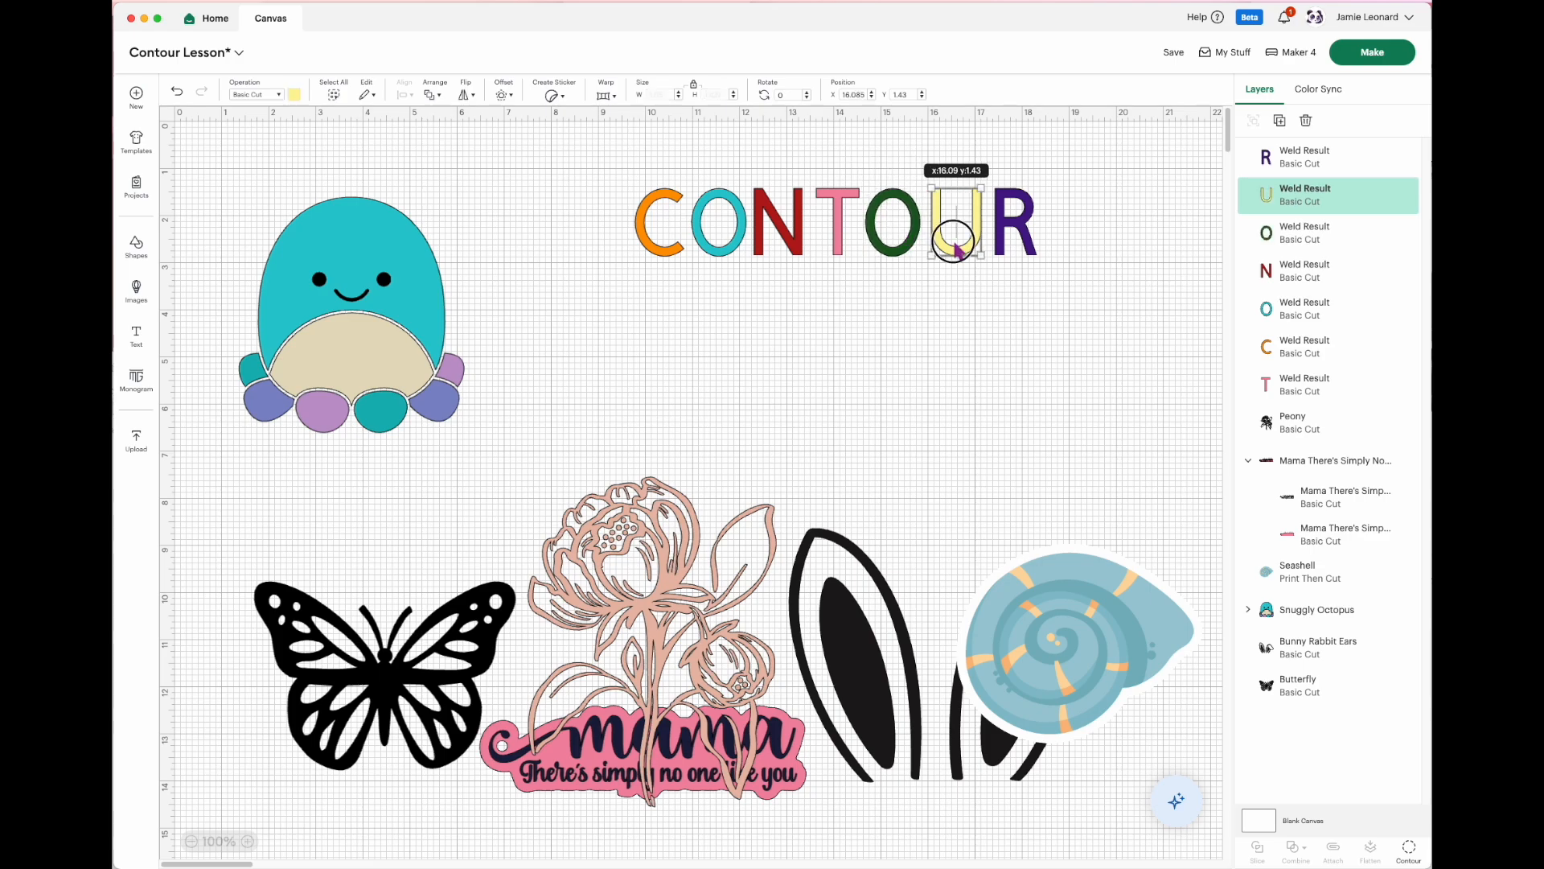
pyautogui.press('Right')
pyautogui.press('Left')
pyautogui.press('Left')
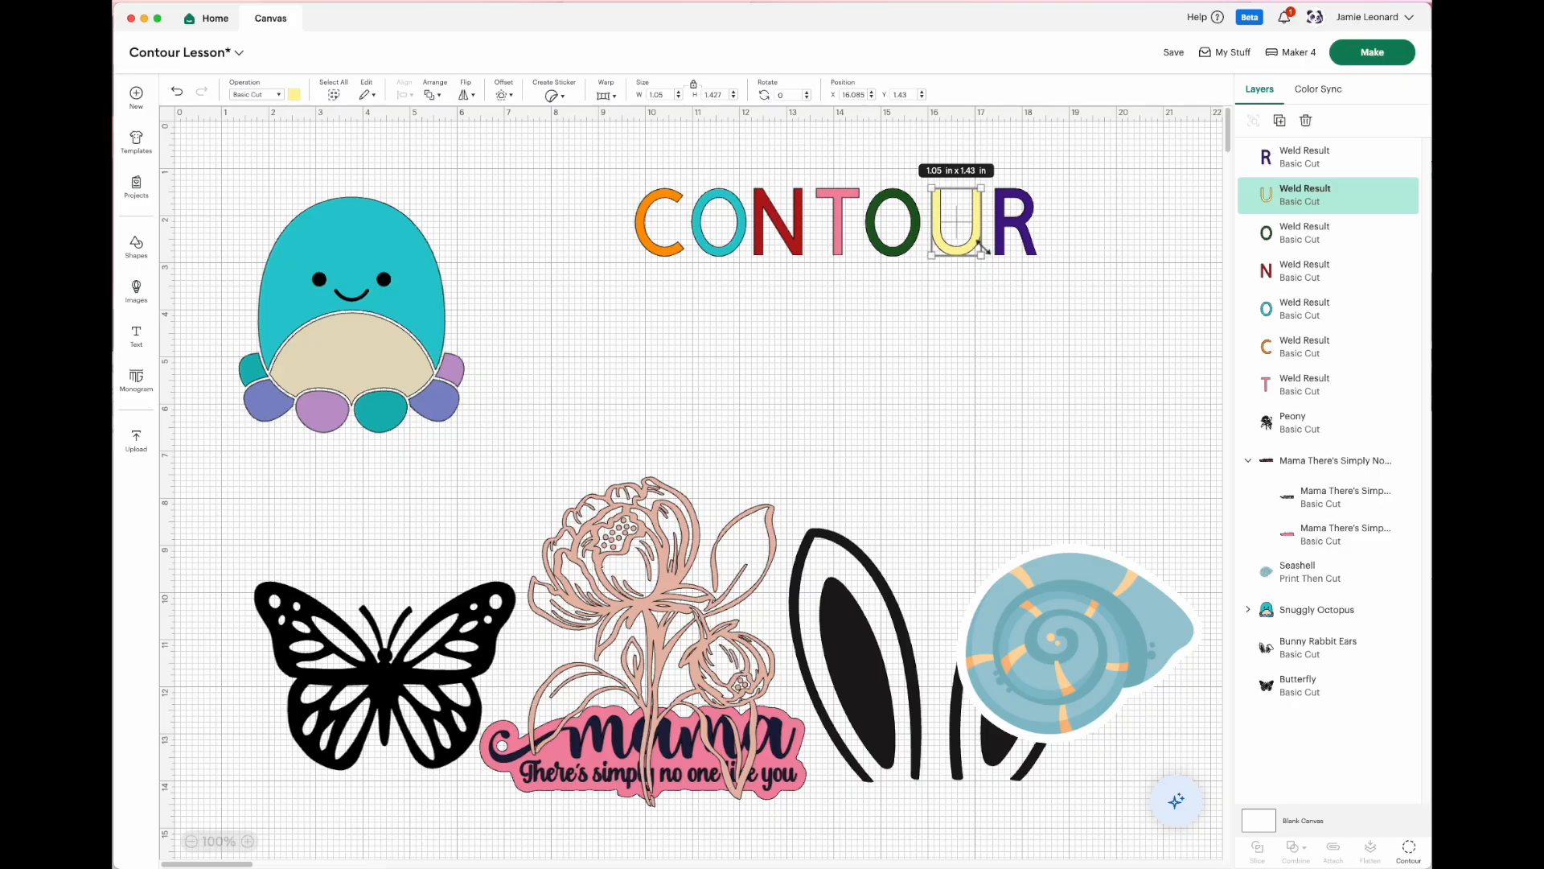
pyautogui.click(1037, 256)
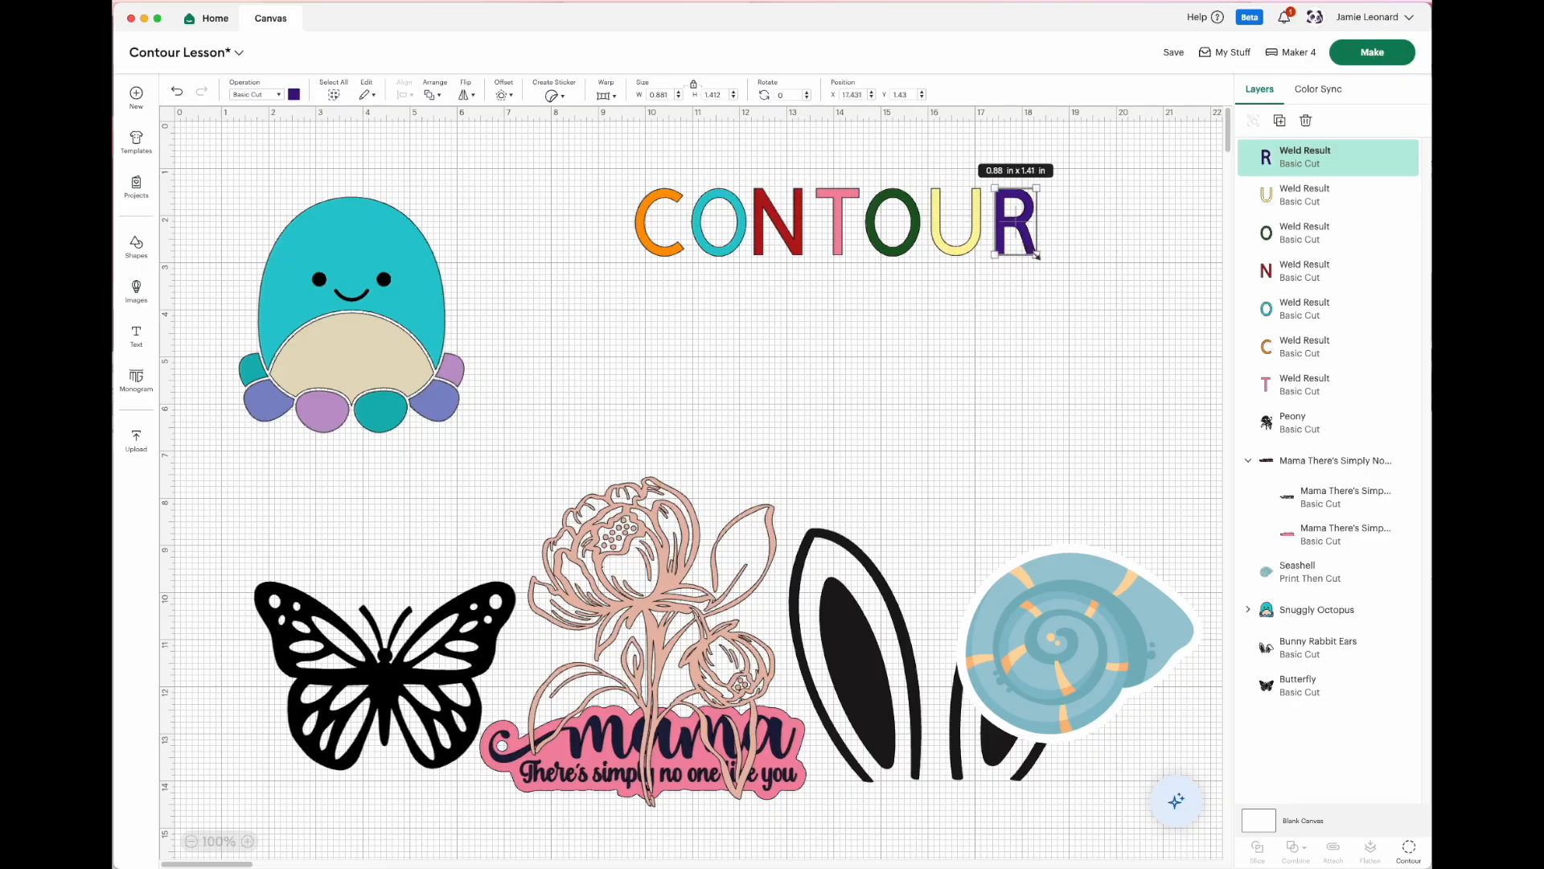
pyautogui.click(1050, 326)
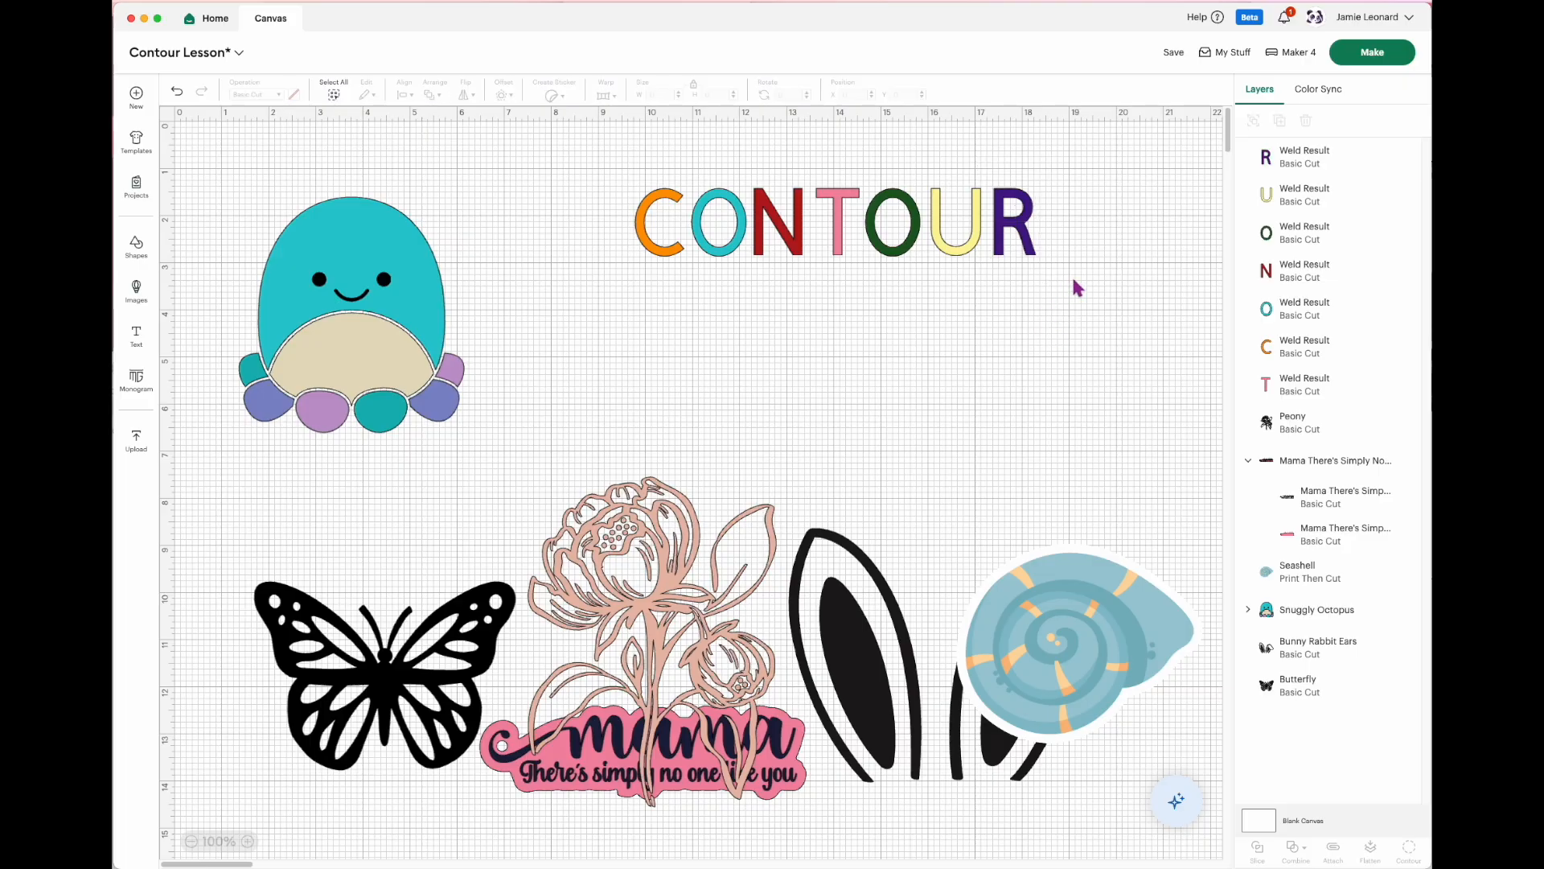
# Step: Group all seven colored letters and move the group left to about X 8.55, Y 1.46
pyautogui.moveTo(1073, 282); pyautogui.dragTo(611, 181)
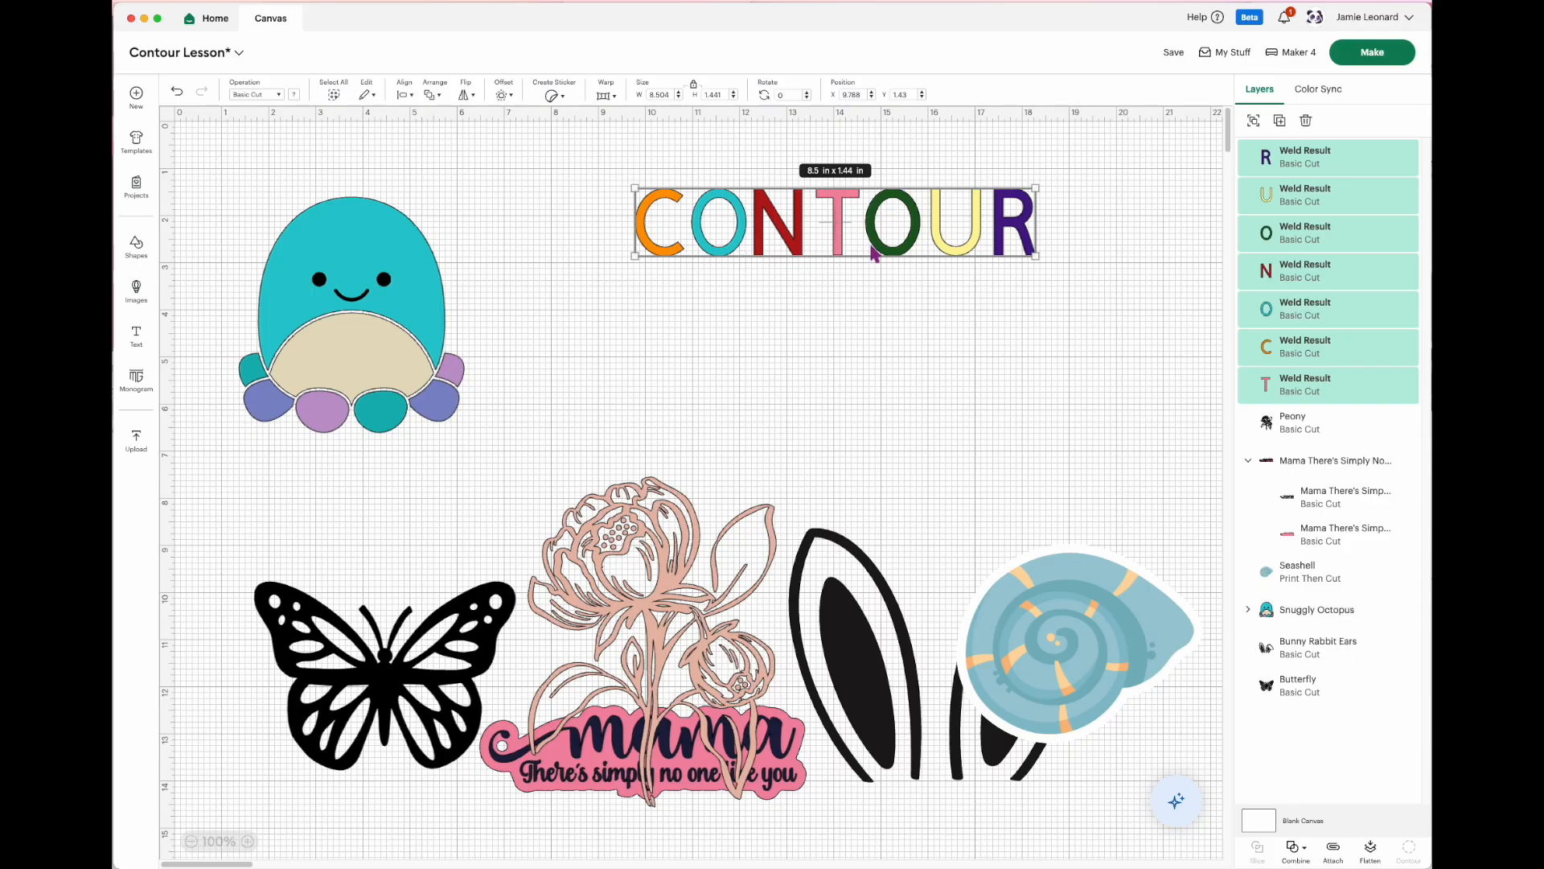
pyautogui.click(1254, 122)
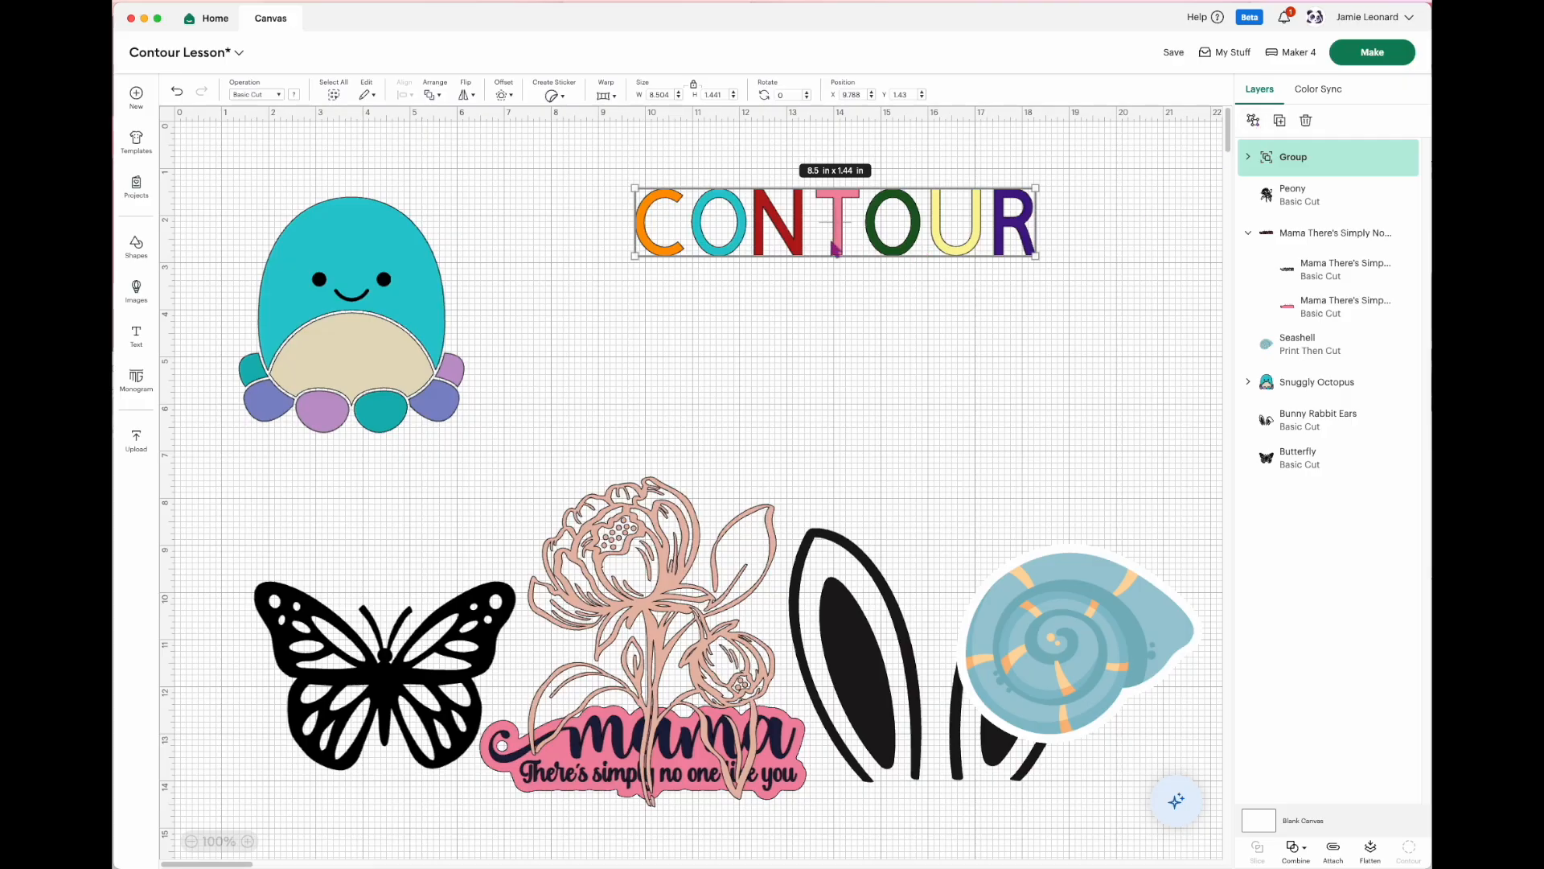
pyautogui.moveTo(845, 231); pyautogui.dragTo(786, 233)
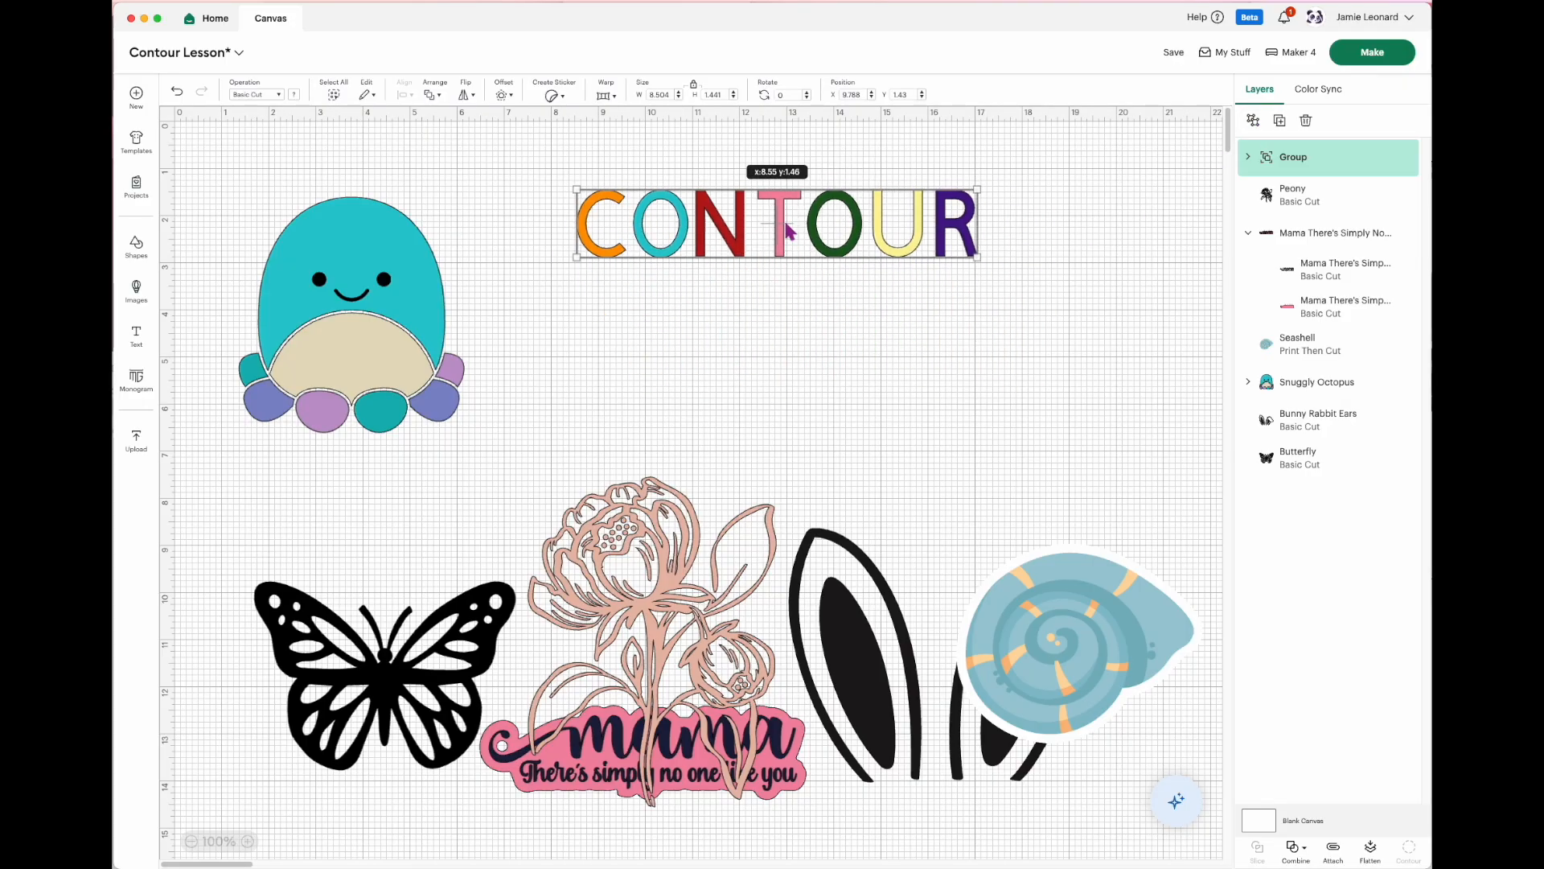
# Step: Open the cut preparation preview and examine the dark red, orange and yellow mats holding the individual letters
pyautogui.click(1372, 52)
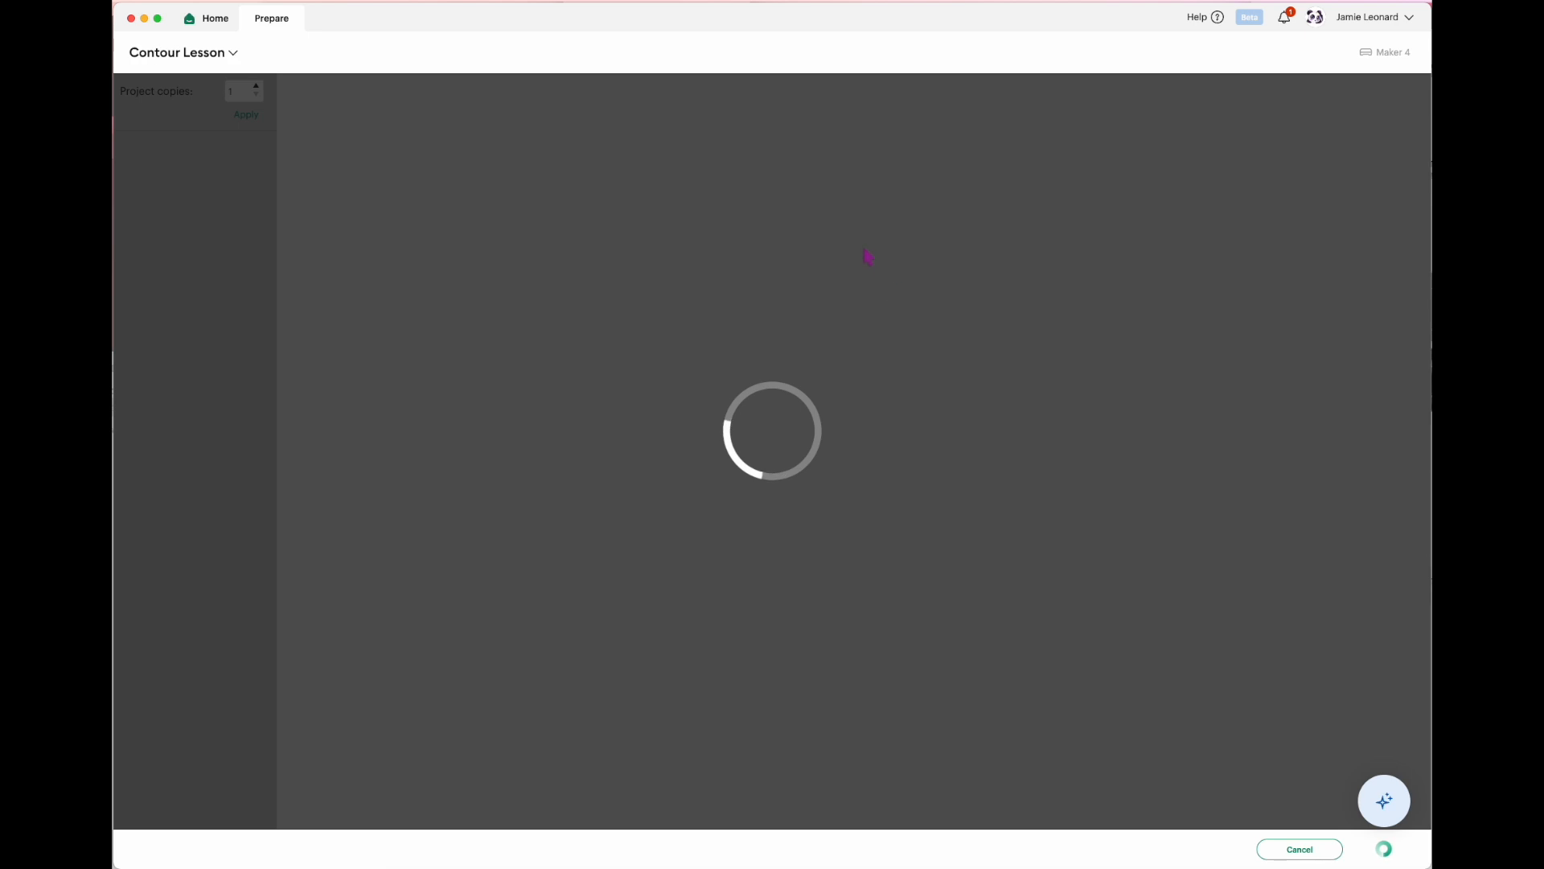
pyautogui.click(715, 203)
pyautogui.click(1007, 315)
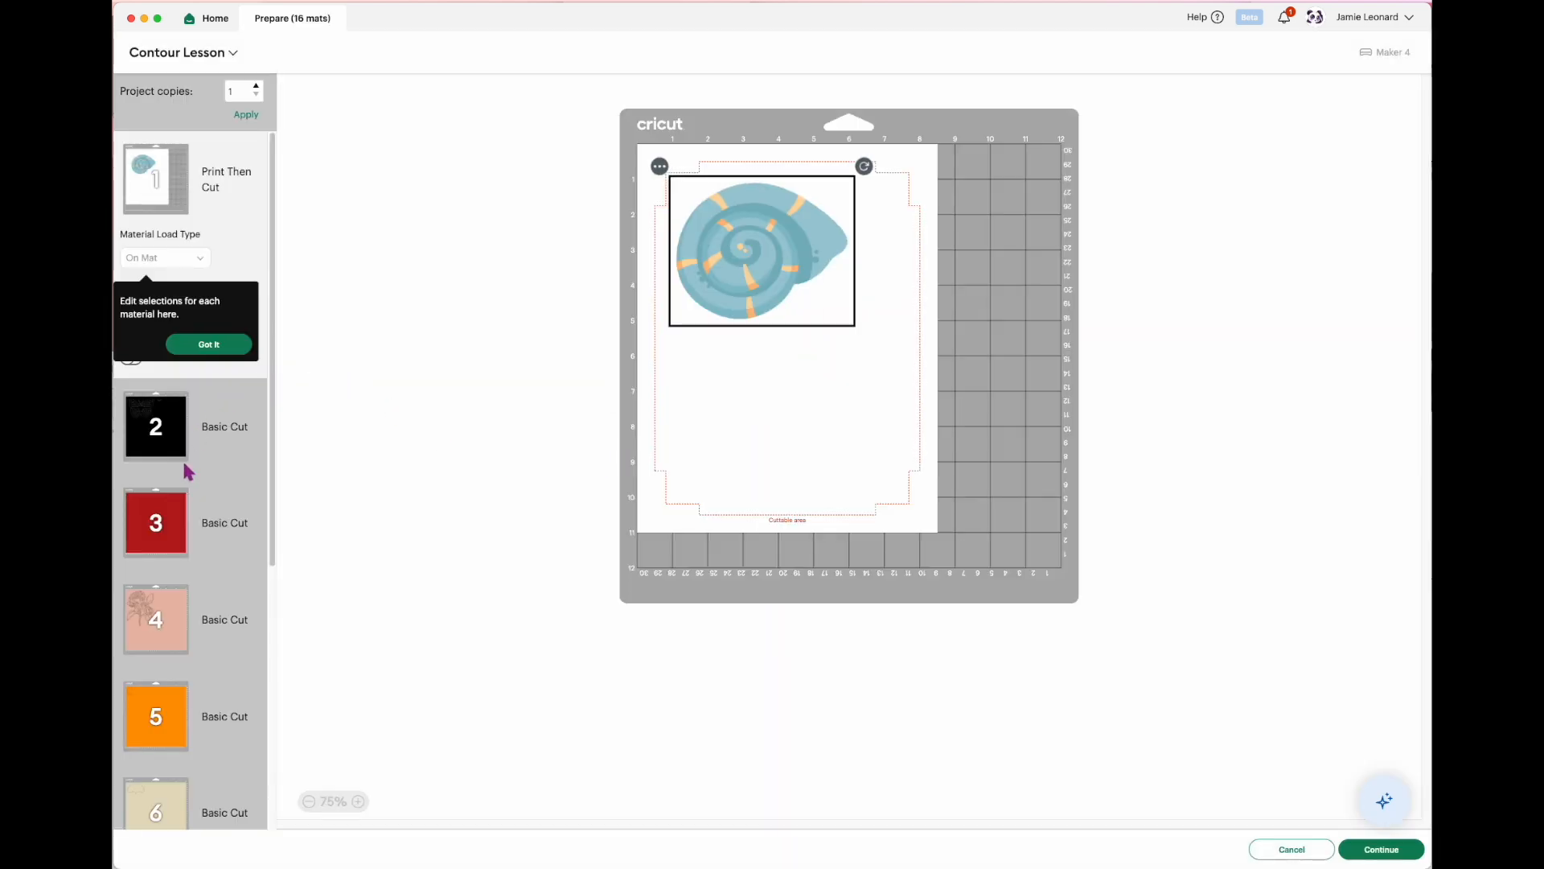
pyautogui.scroll(-3, 187, 471)
pyautogui.click(140, 405)
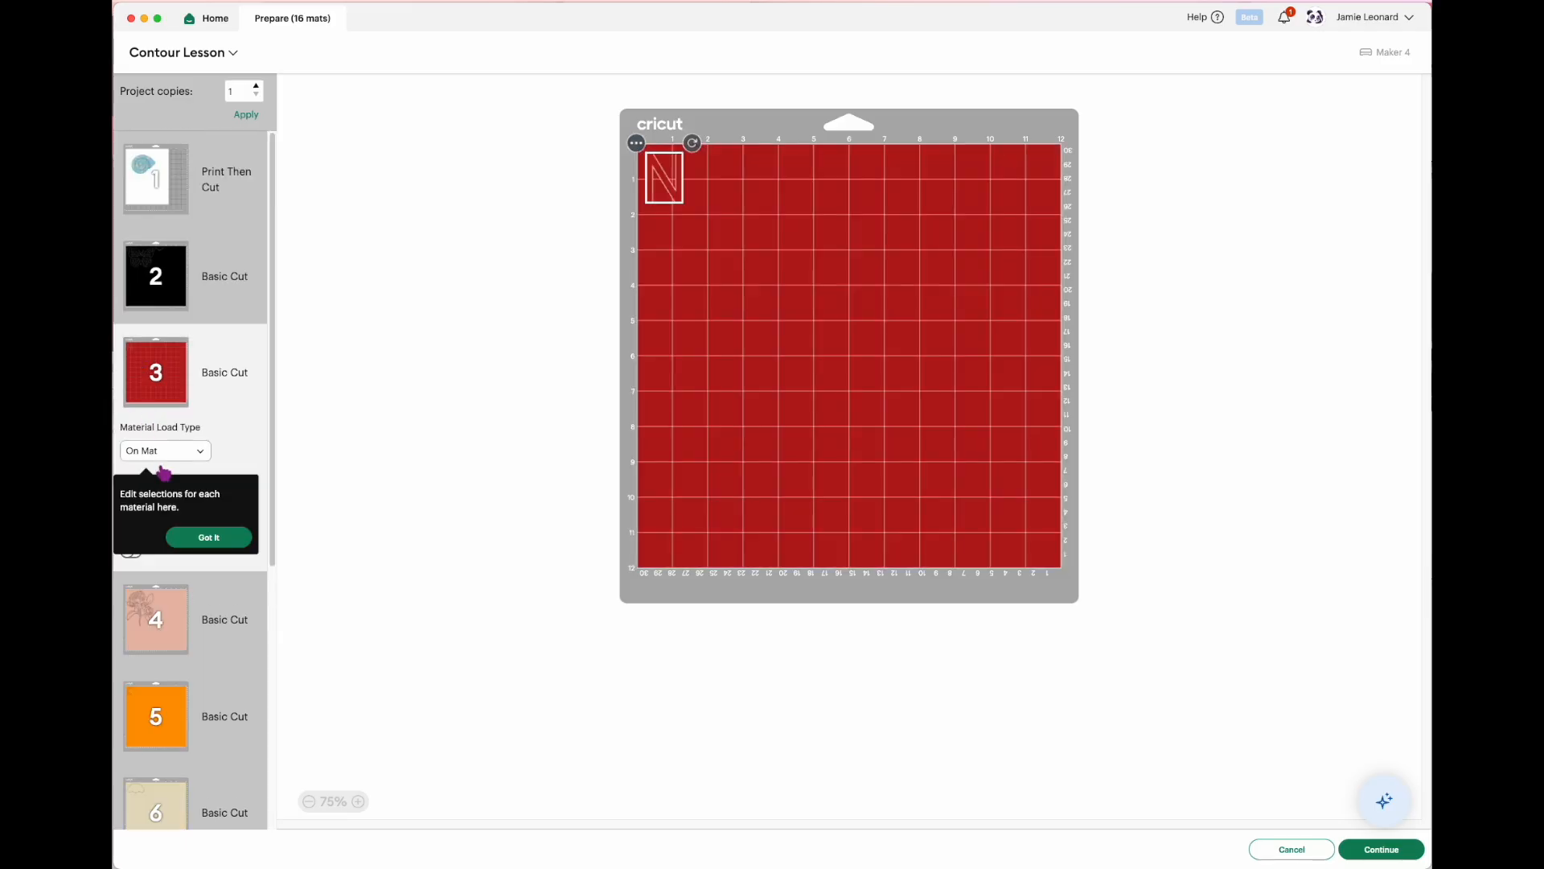
pyautogui.click(169, 726)
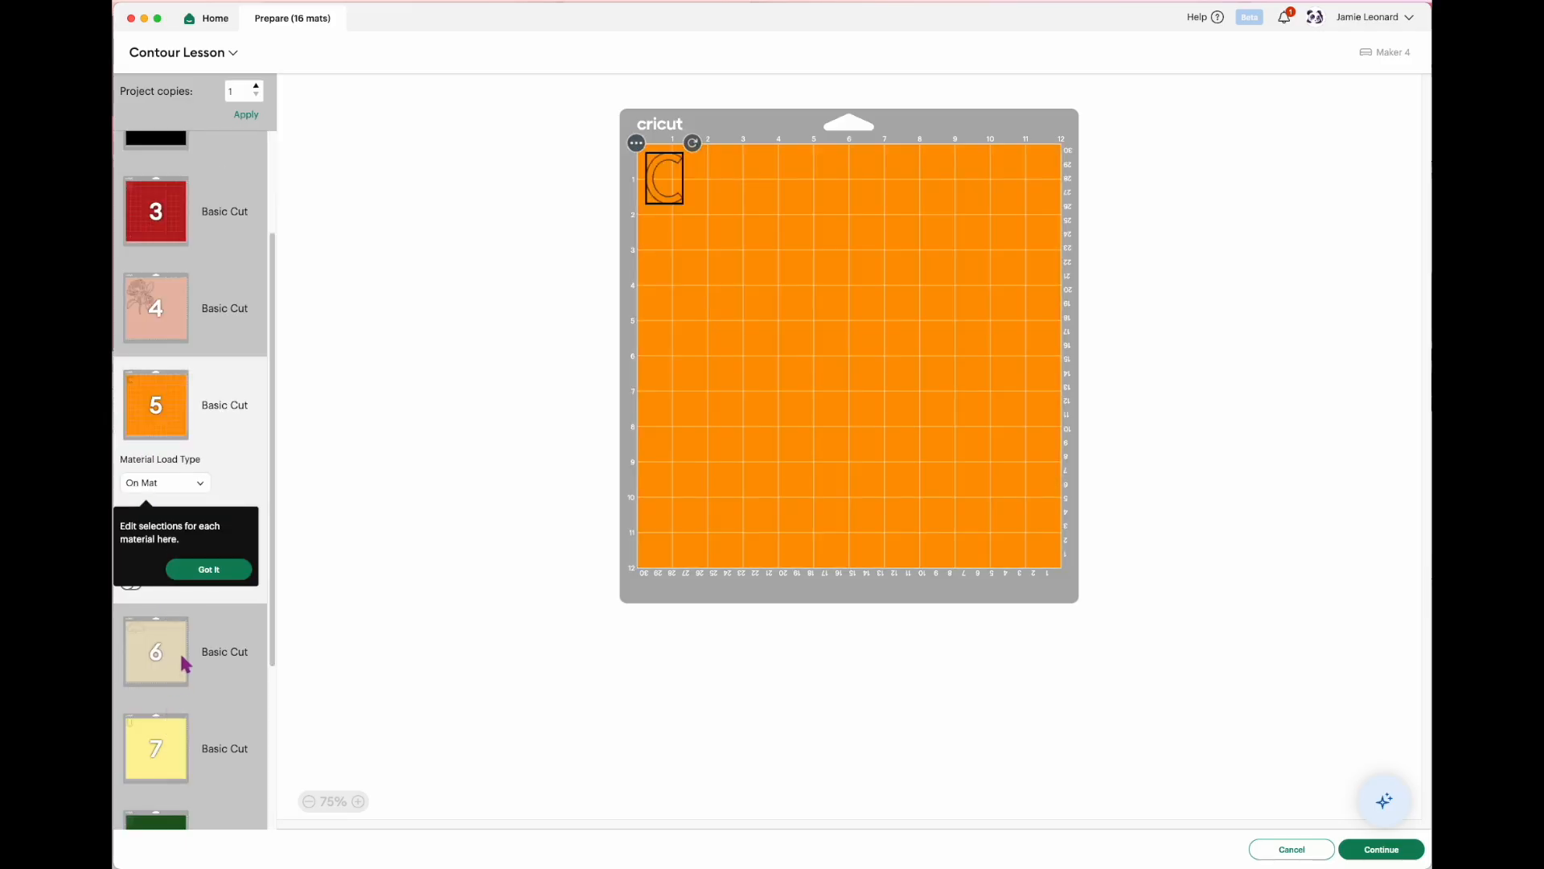
pyautogui.scroll(-5, 183, 653)
pyautogui.click(184, 618)
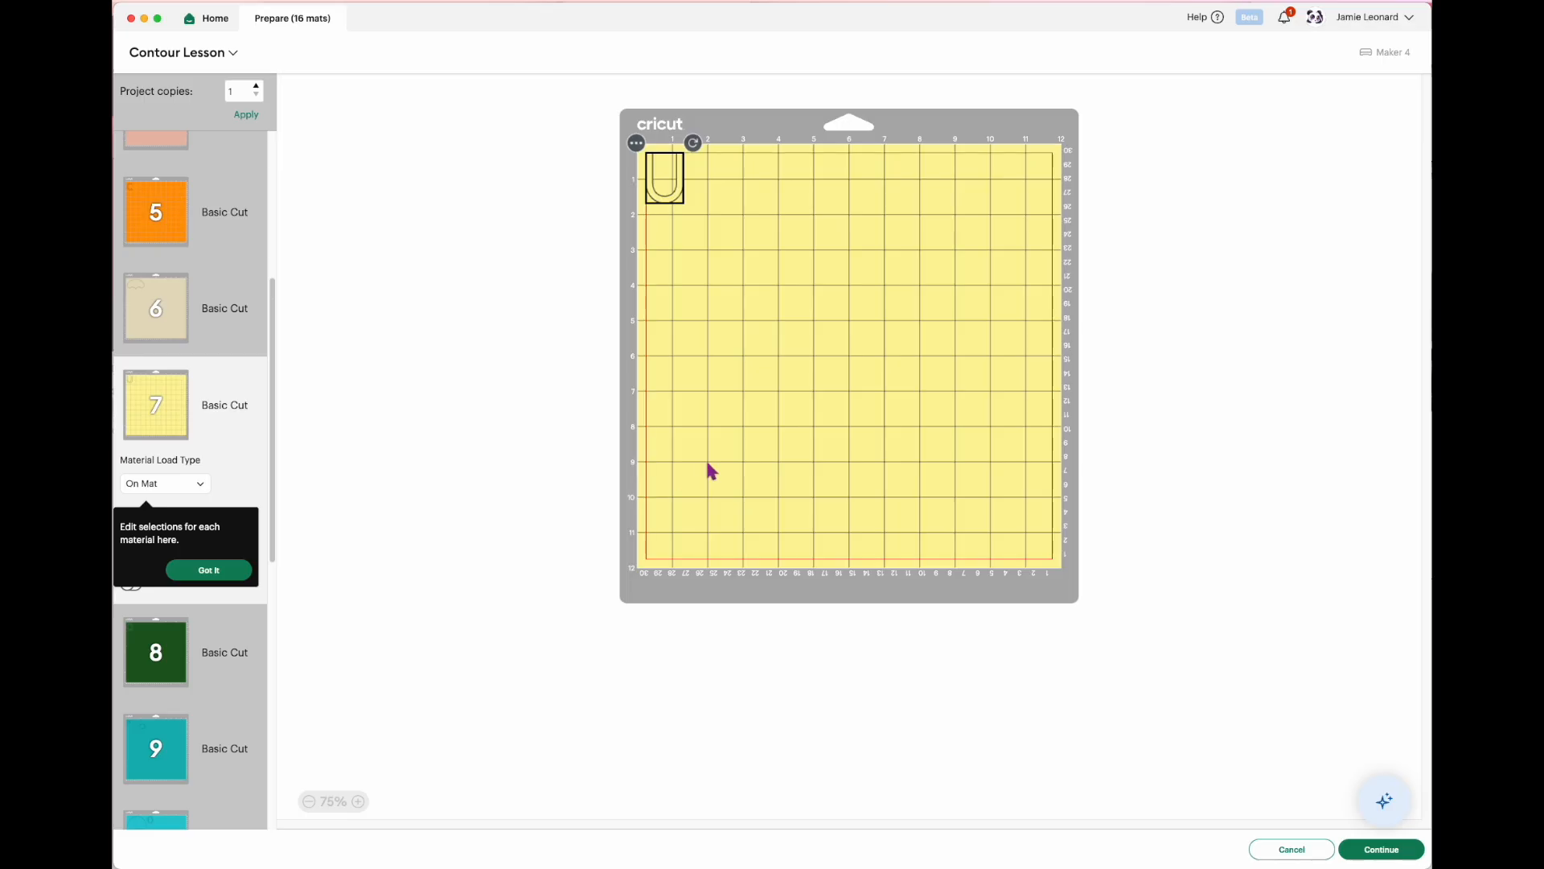
# Step: Continue to the machine connection stage, and cancel the cut to return to the canvas
pyautogui.click(1382, 850)
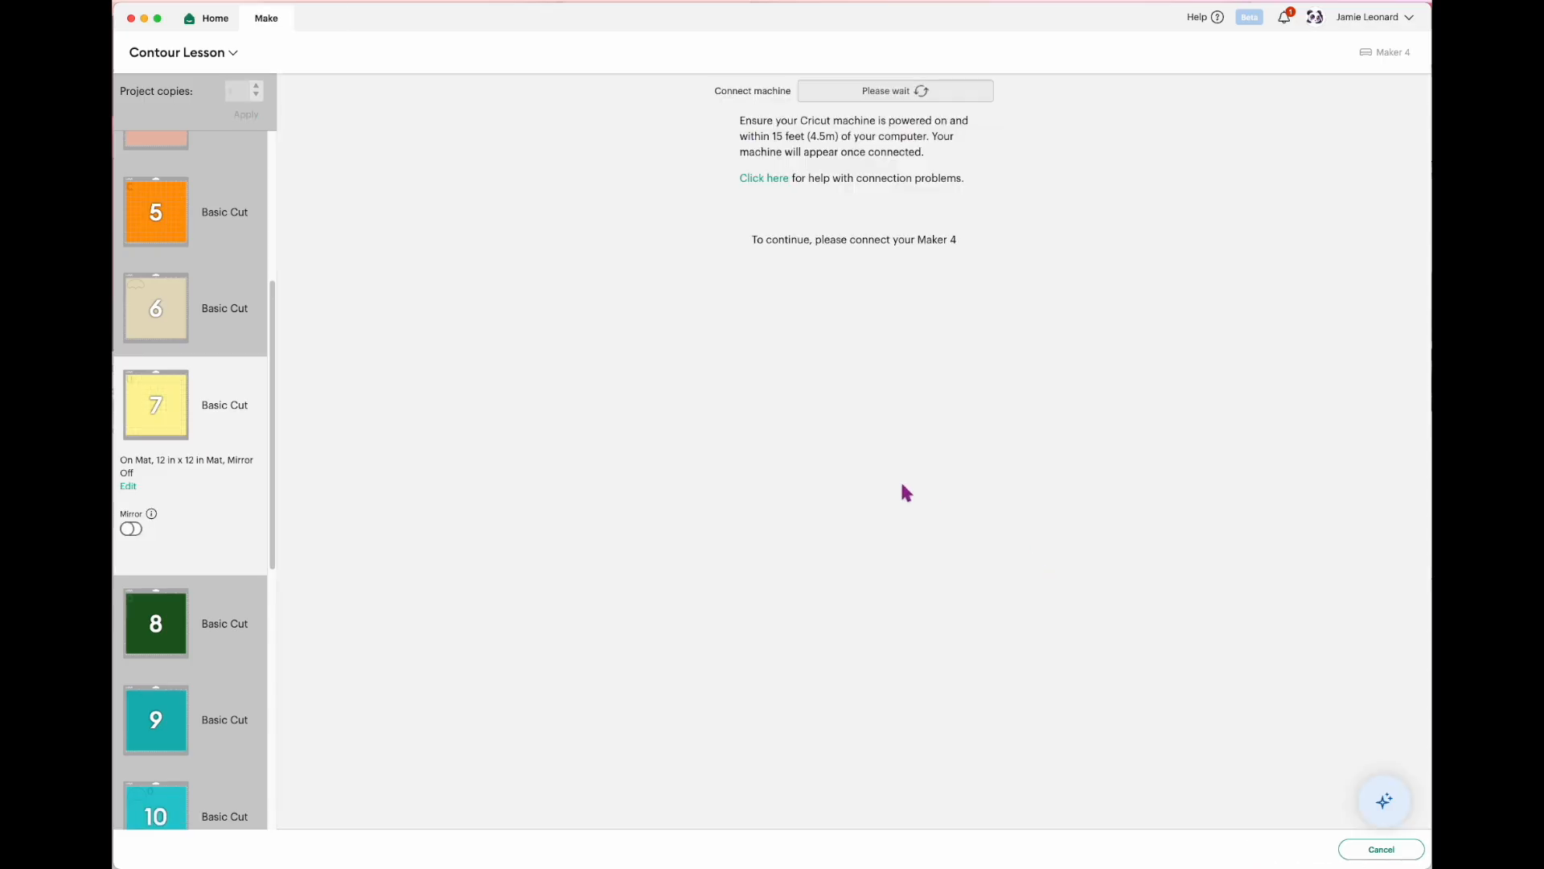
pyautogui.click(1375, 854)
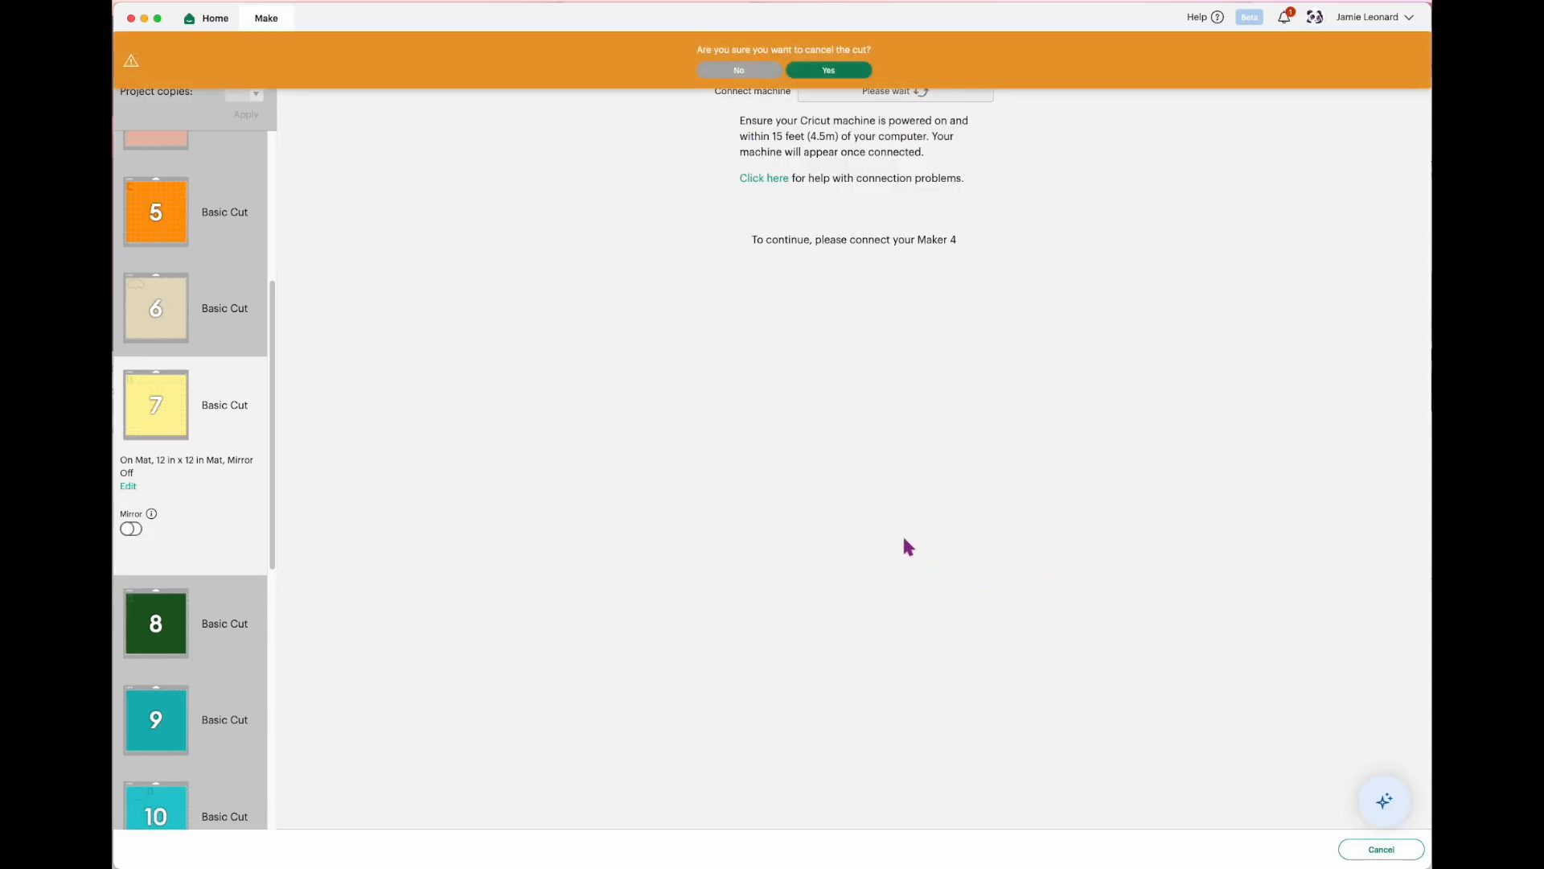
pyautogui.click(828, 78)
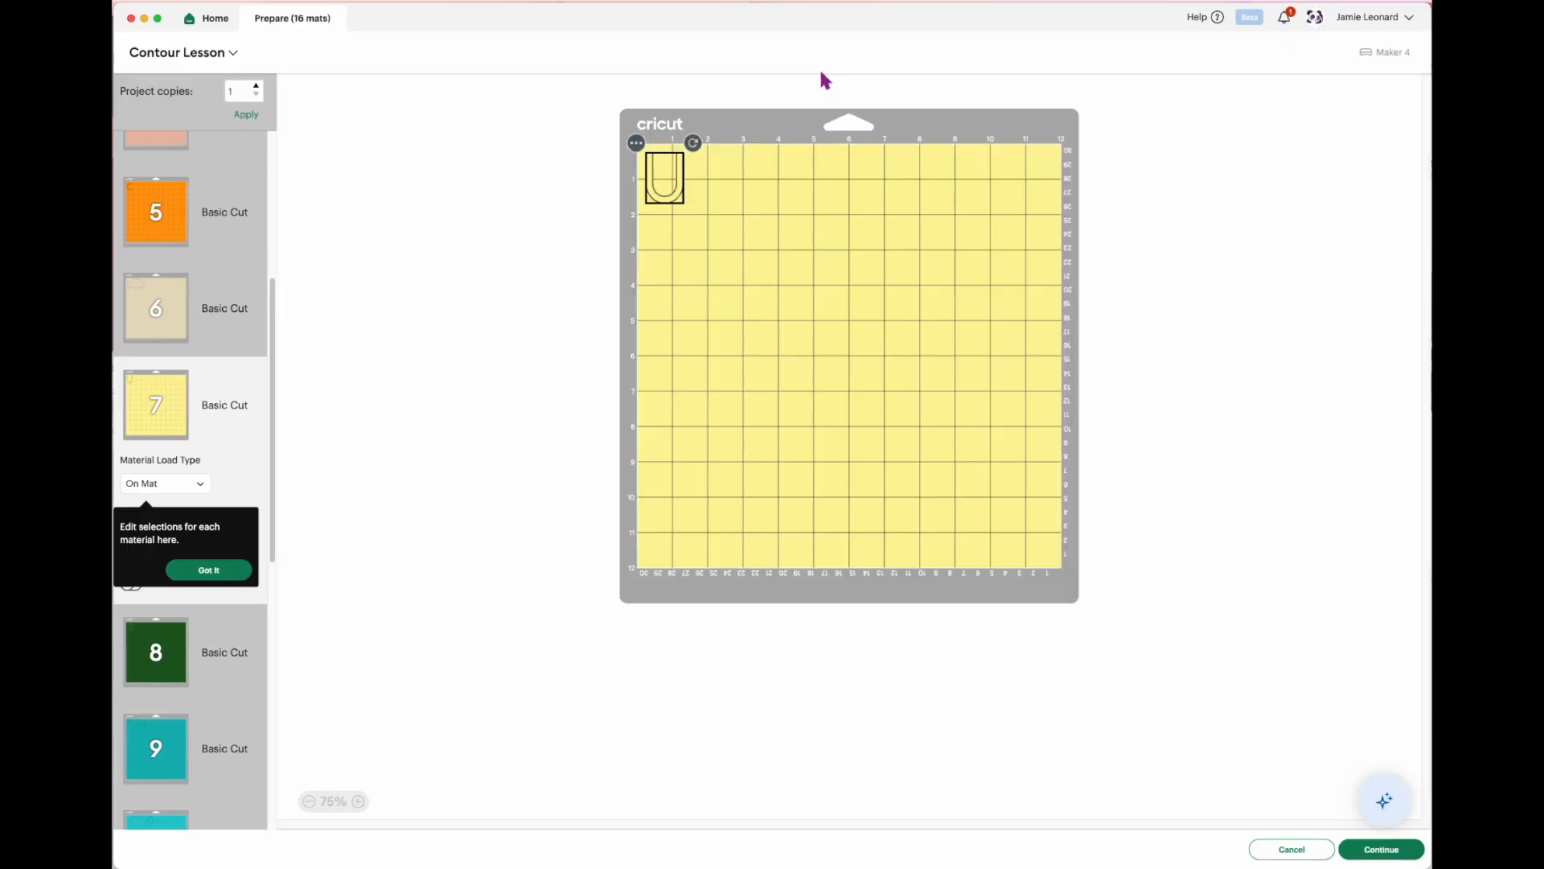
pyautogui.click(1291, 851)
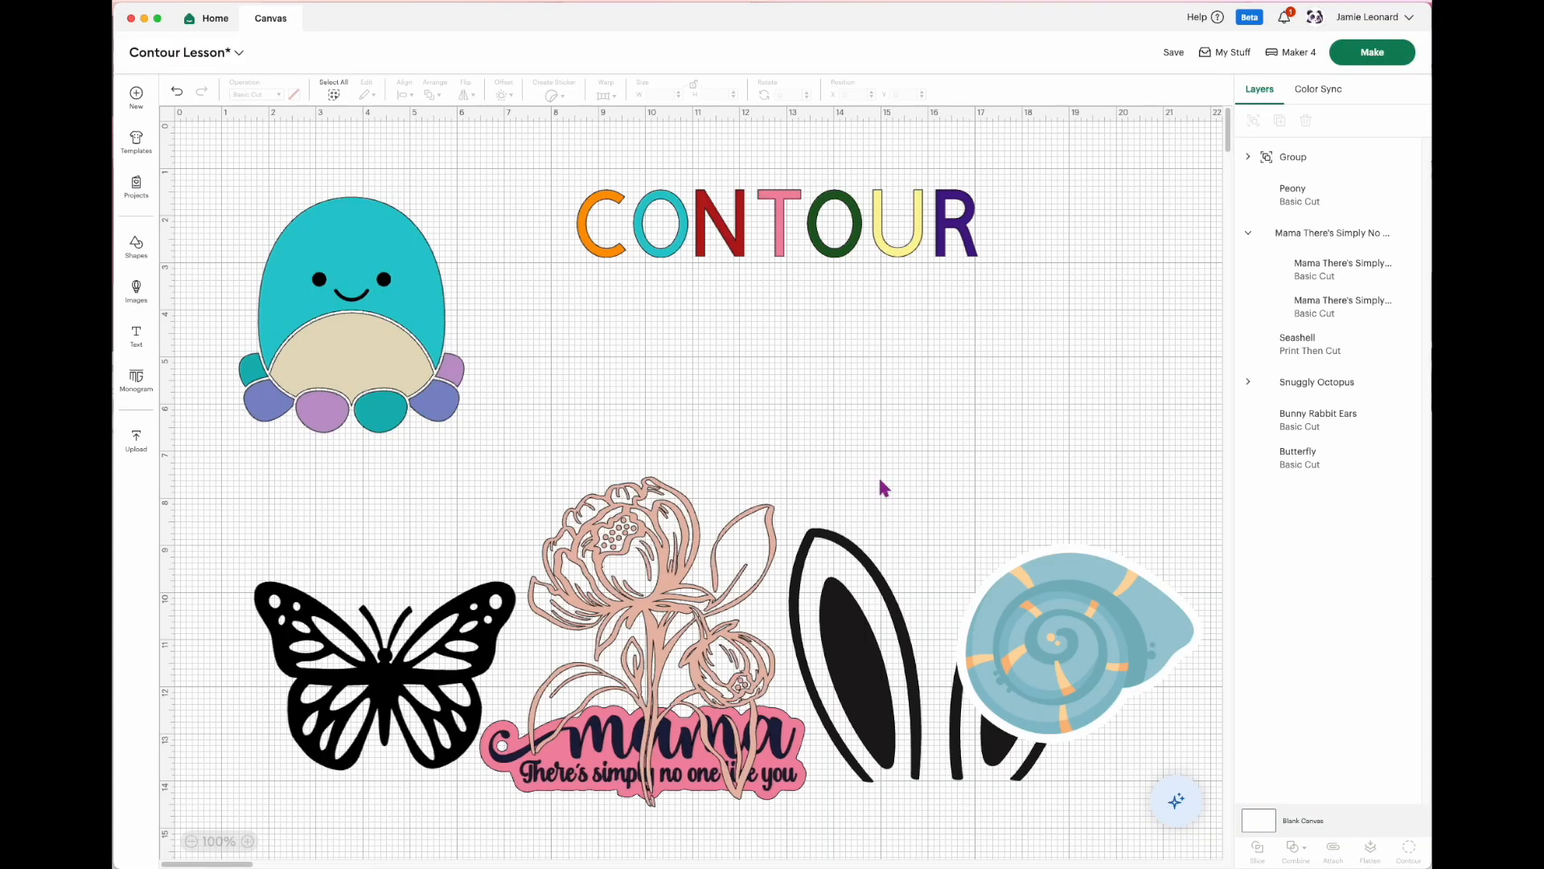
# Step: Move the CONTOUR group and the peony aside, and place the mama design in the open area at about X 8.79, Y 3.82
pyautogui.moveTo(651, 251); pyautogui.dragTo(876, 215)
pyautogui.moveTo(658, 593); pyautogui.dragTo(979, 642)
pyautogui.moveTo(706, 768); pyautogui.dragTo(813, 364)
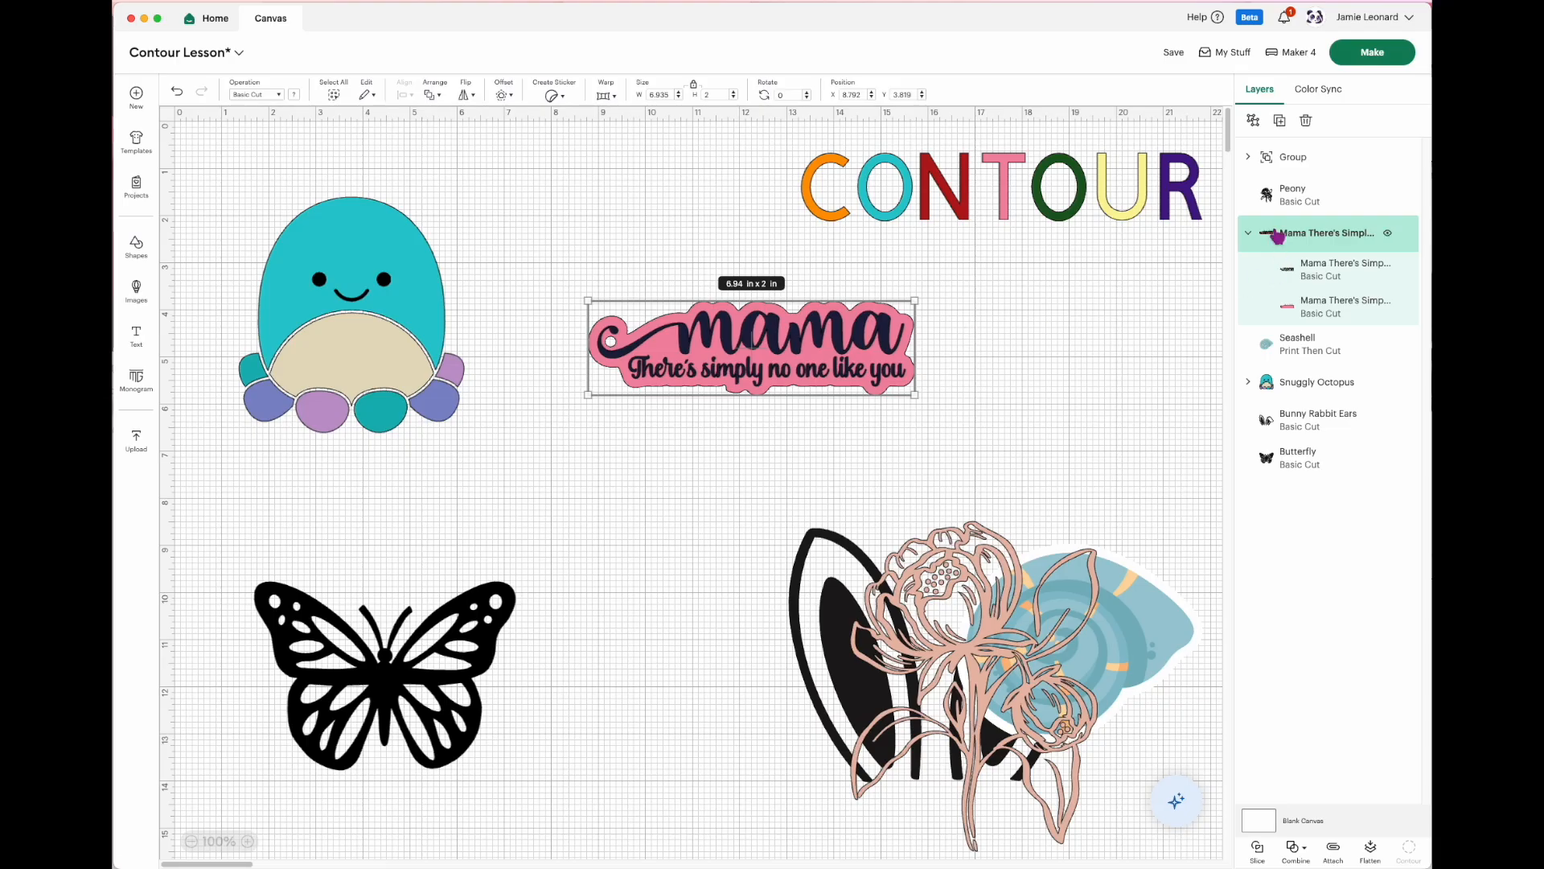
# Step: Examine which parts of the mama design belong to its pink backing layer and its dark lettering layer
pyautogui.click(1299, 313)
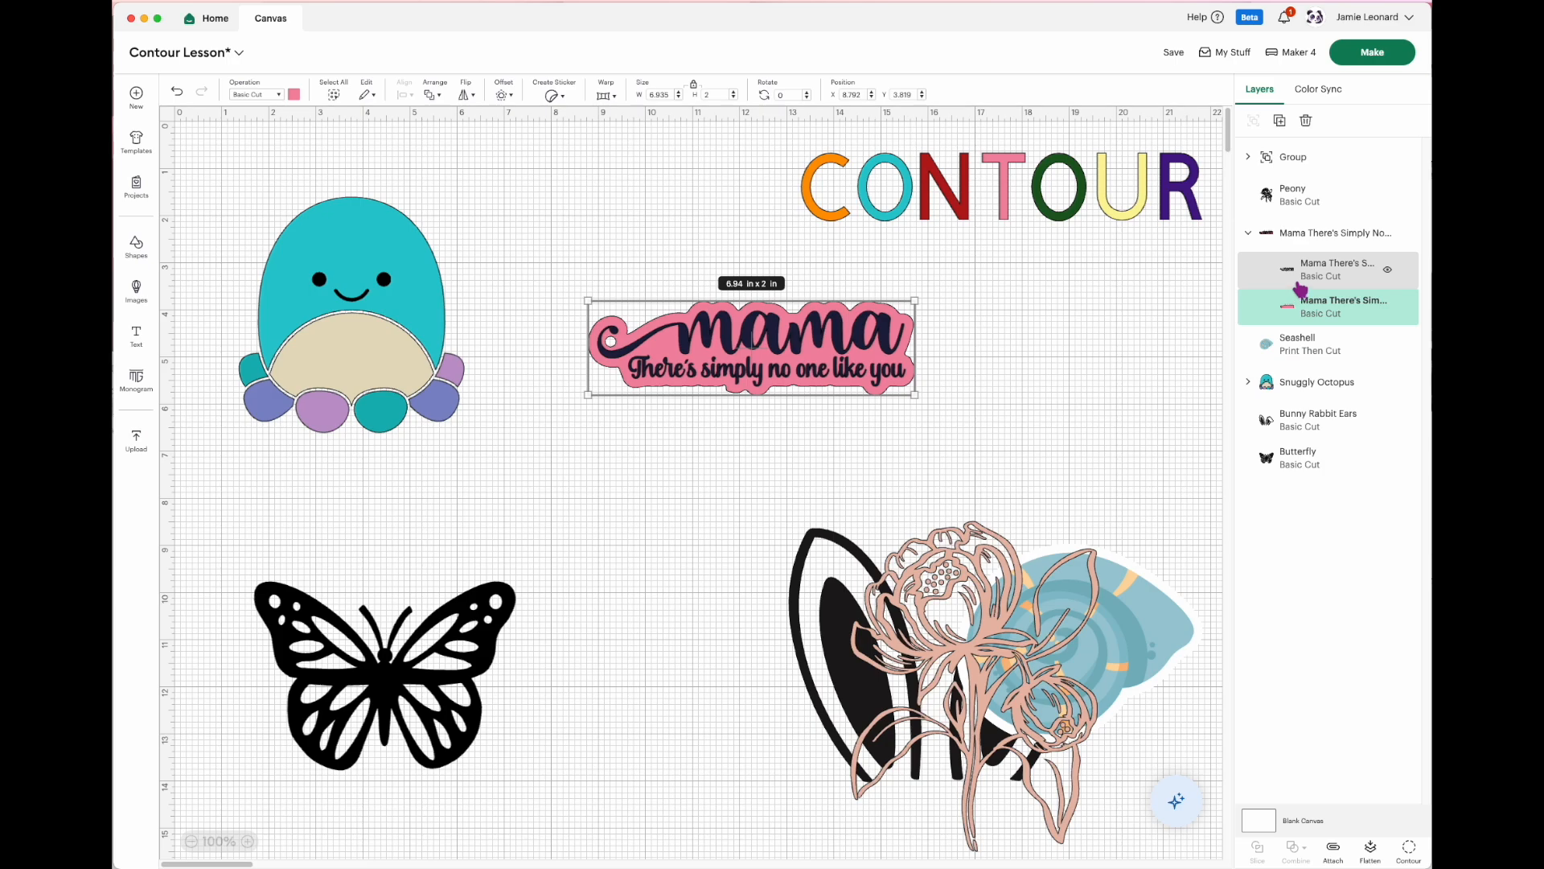
pyautogui.click(1300, 285)
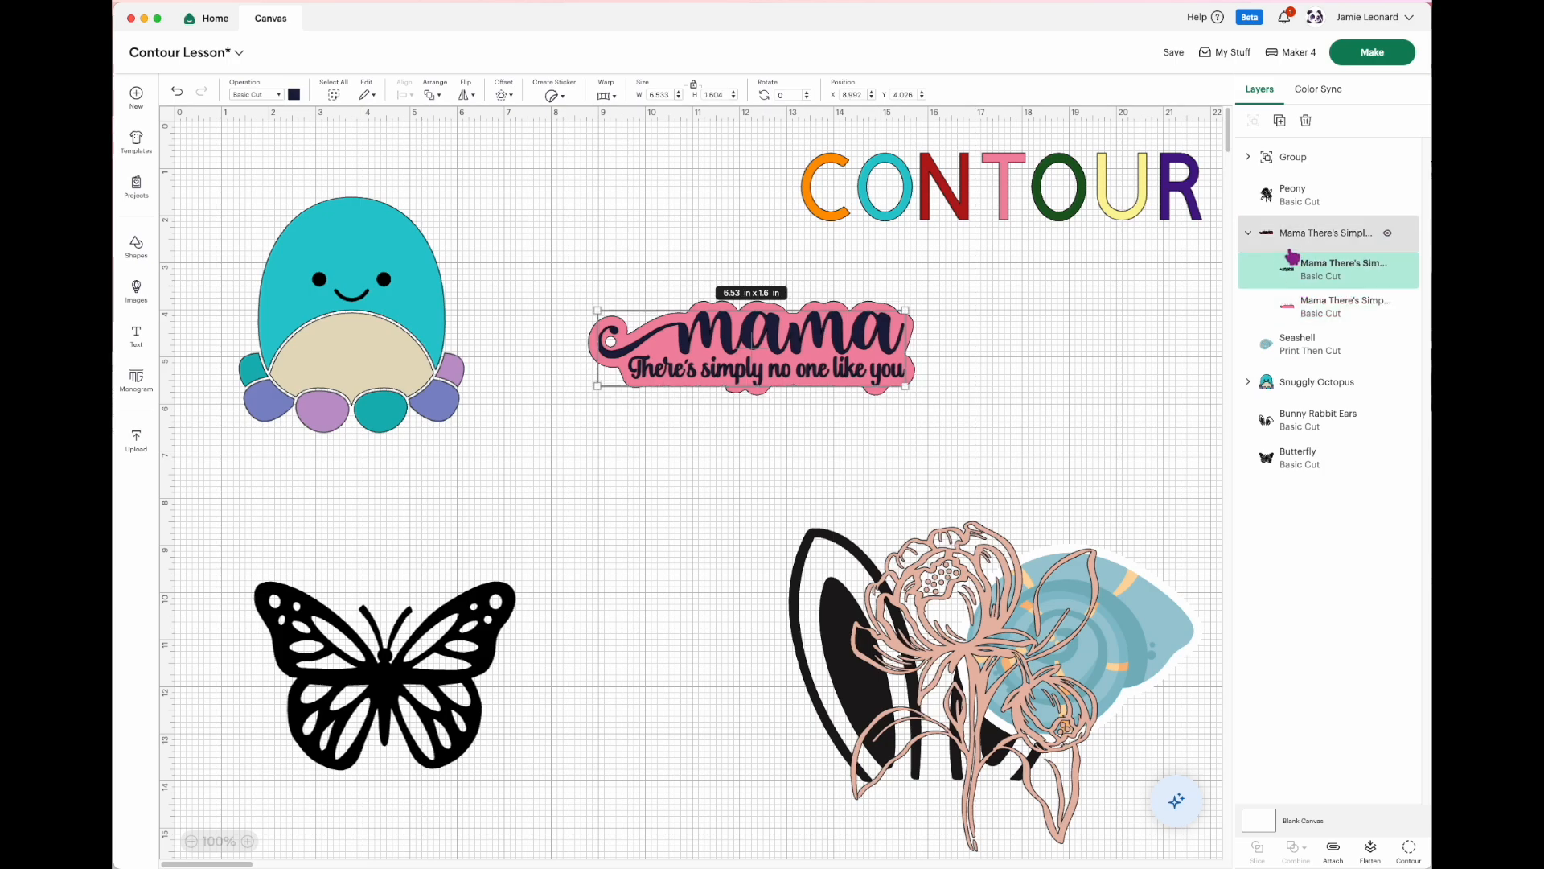
pyautogui.click(1295, 233)
# Step: Ungroup the mama design and separate its parts, placing the dark lettering just below the pink backing
pyautogui.moveTo(917, 335); pyautogui.dragTo(883, 328)
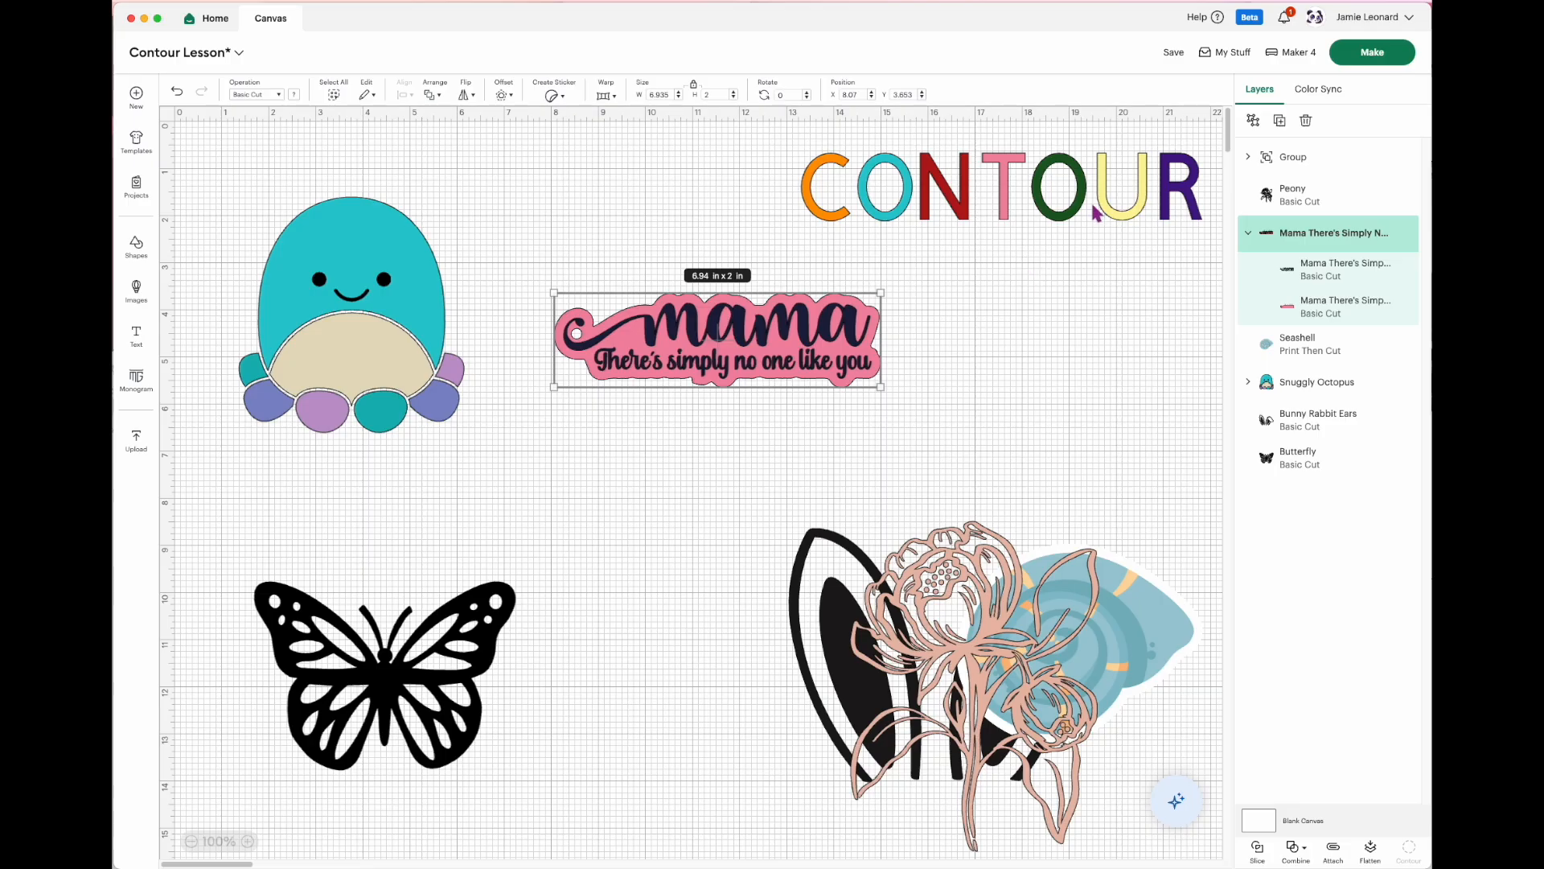
pyautogui.click(1255, 121)
pyautogui.click(1084, 378)
pyautogui.moveTo(784, 334); pyautogui.dragTo(771, 294)
pyautogui.click(762, 443)
pyautogui.moveTo(762, 443); pyautogui.dragTo(748, 407)
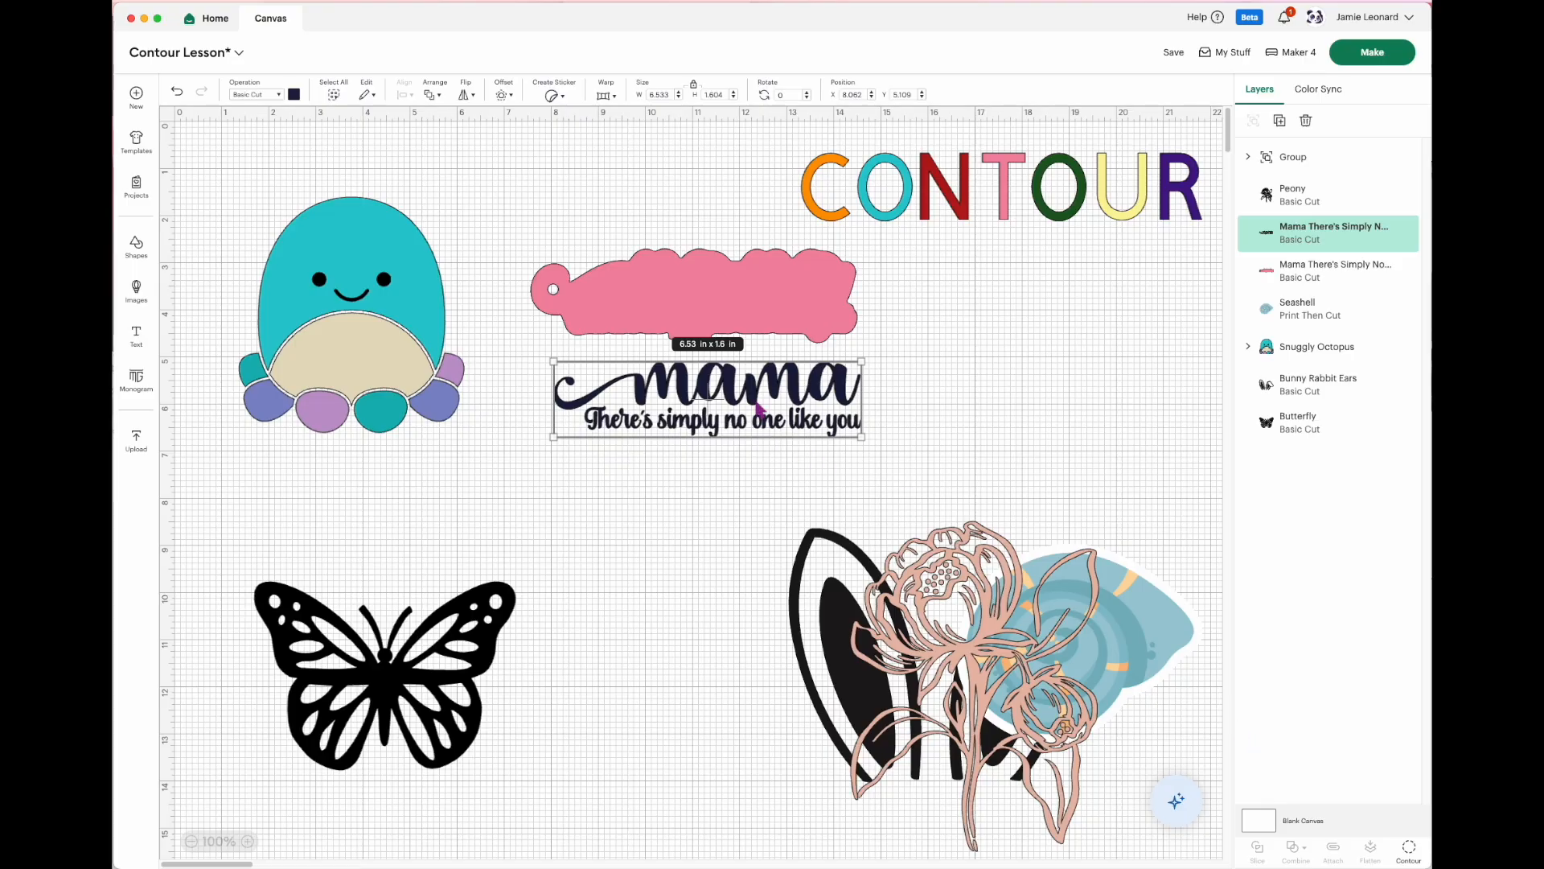
pyautogui.moveTo(757, 409); pyautogui.dragTo(733, 399)
# Step: Duplicate the dark lettering beside the original, and use Contour to hide the word "mama" and its letter holes in the copy
pyautogui.click(1280, 120)
pyautogui.moveTo(793, 406); pyautogui.dragTo(1085, 378)
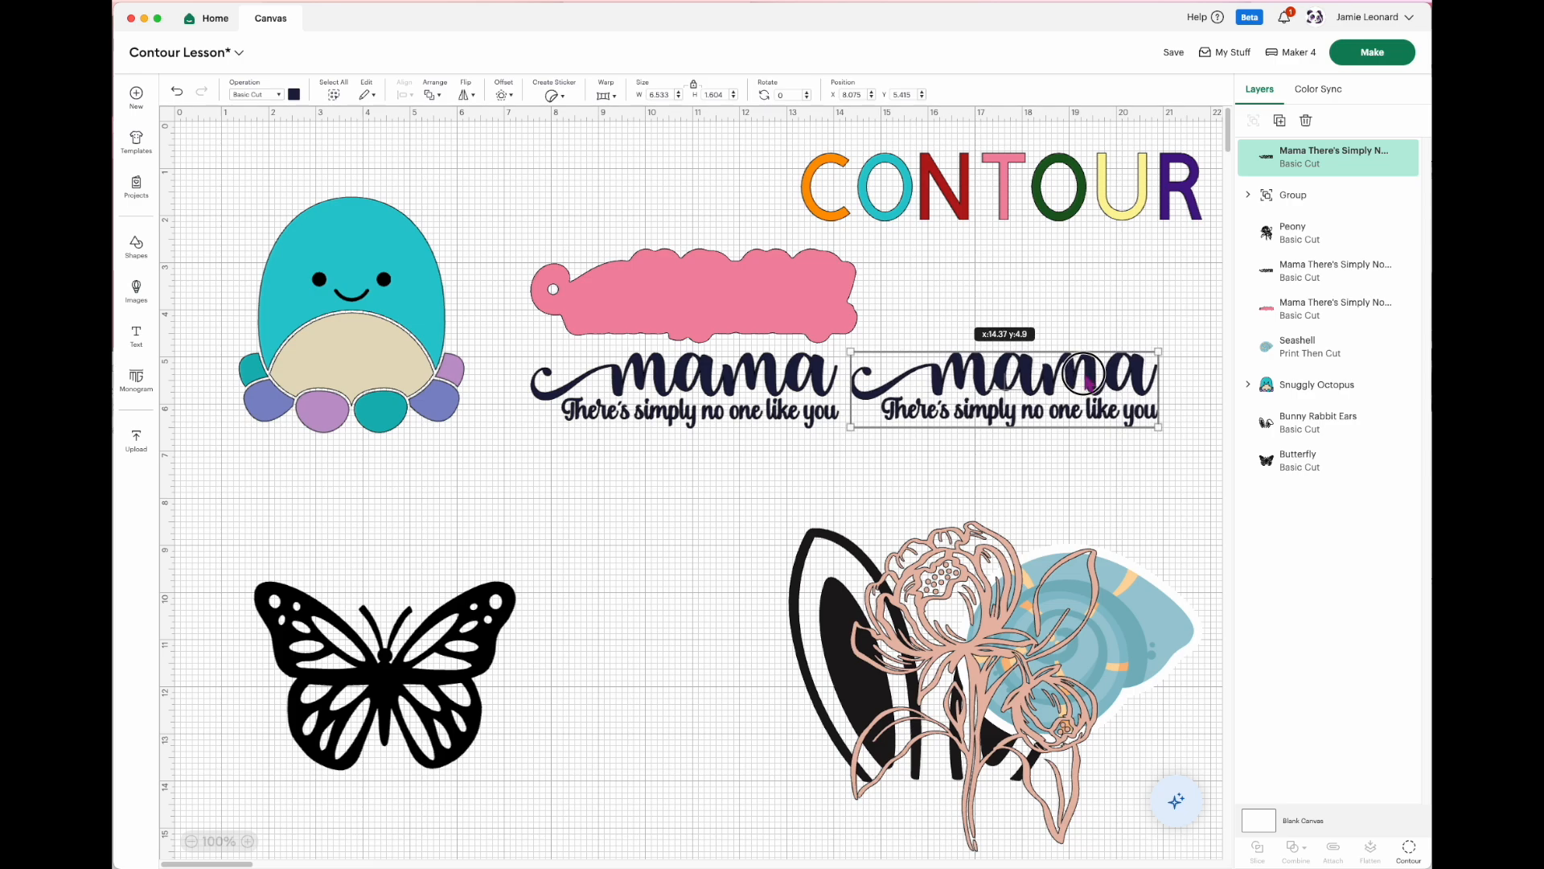
pyautogui.click(1410, 852)
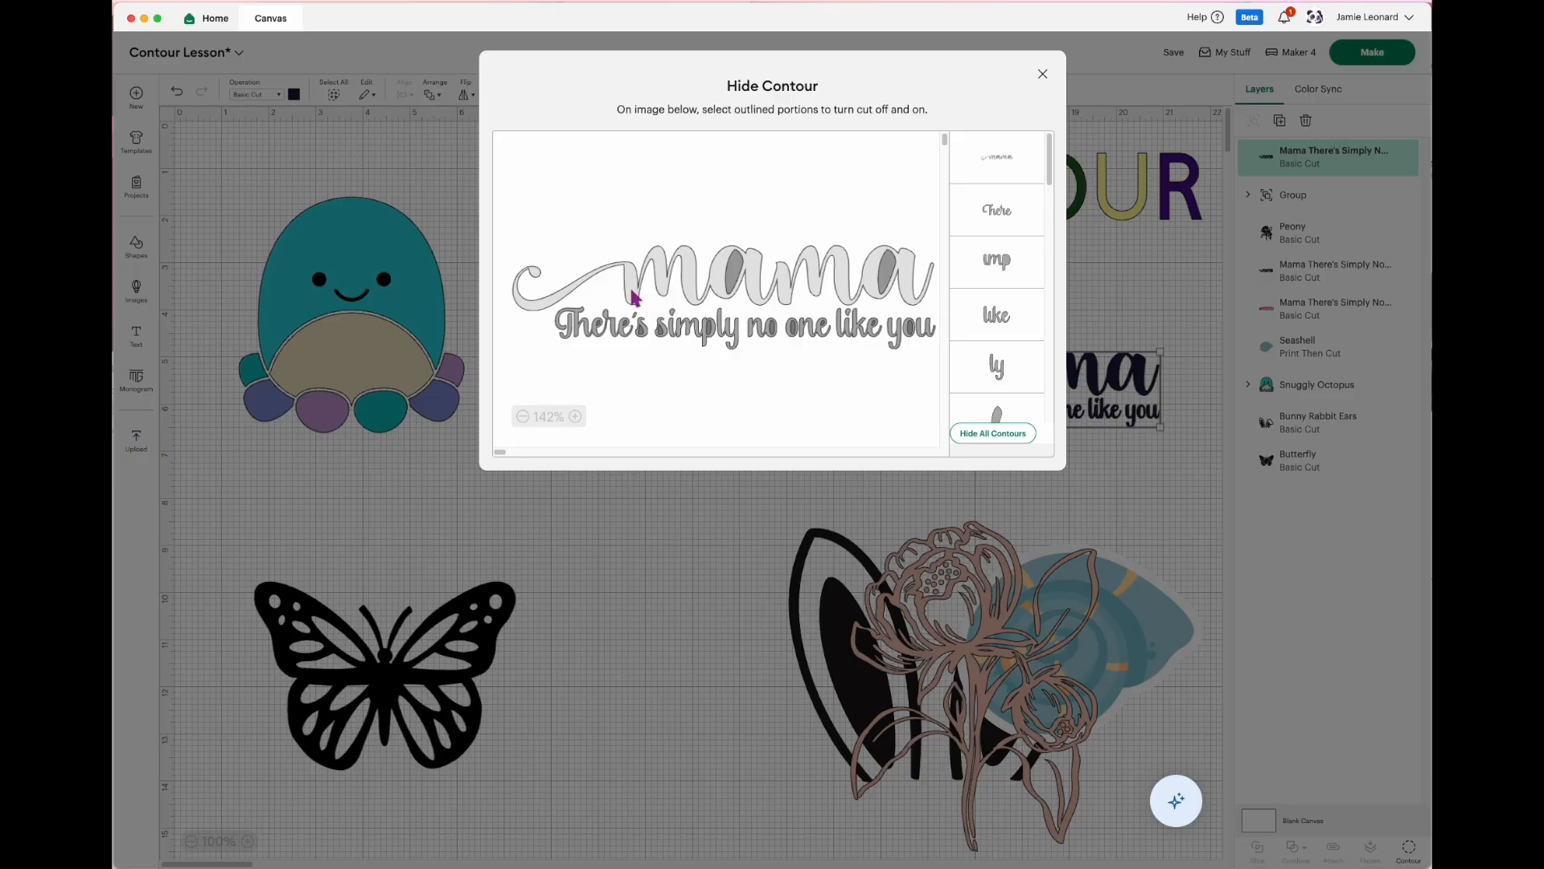
pyautogui.click(733, 269)
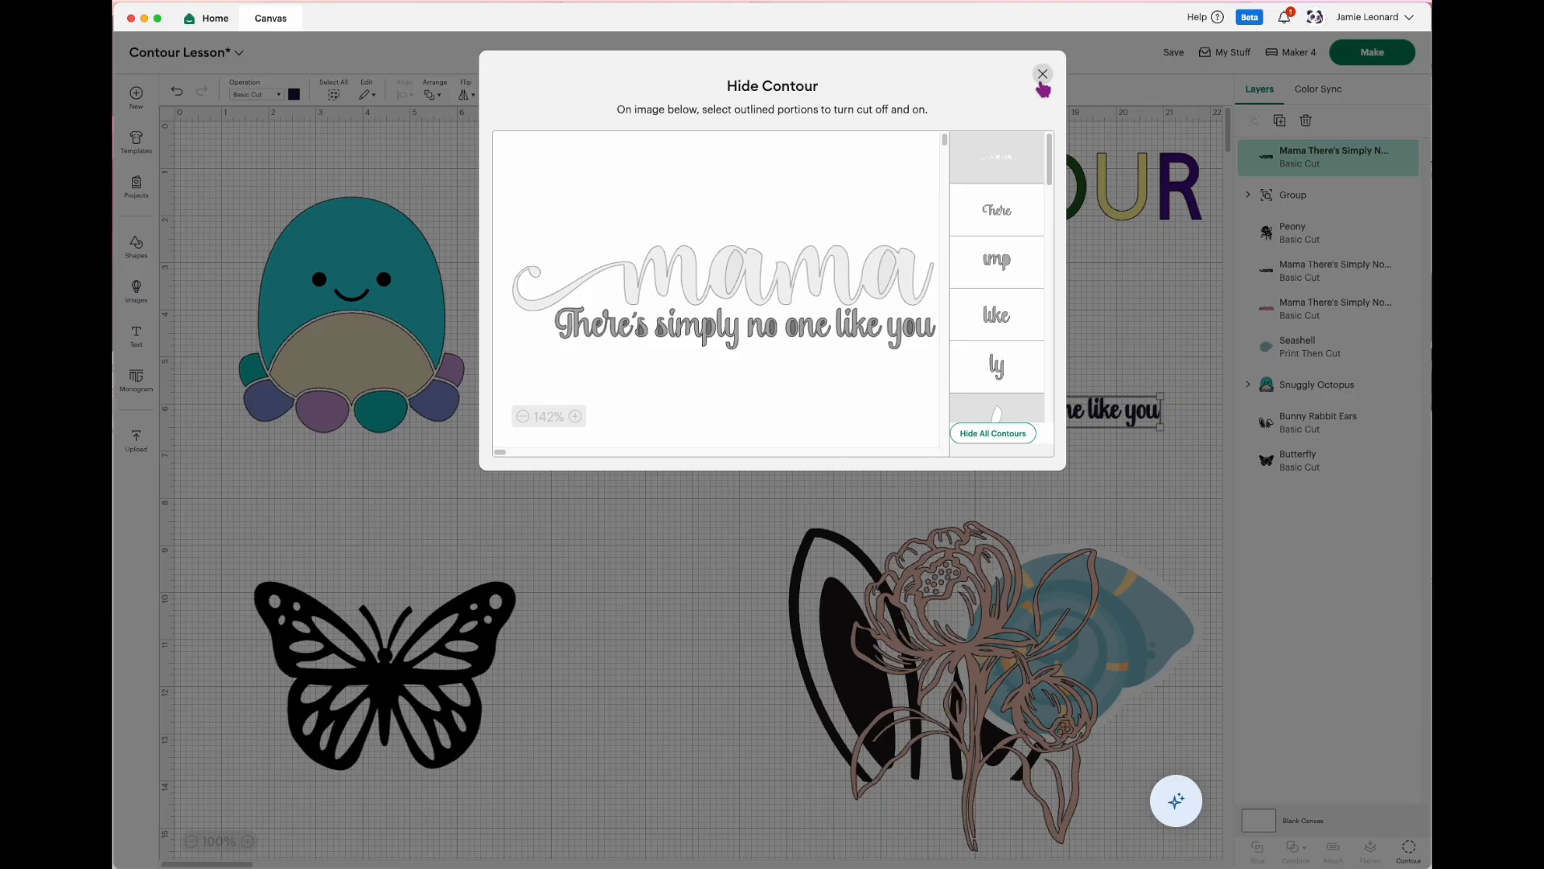
pyautogui.click(1043, 77)
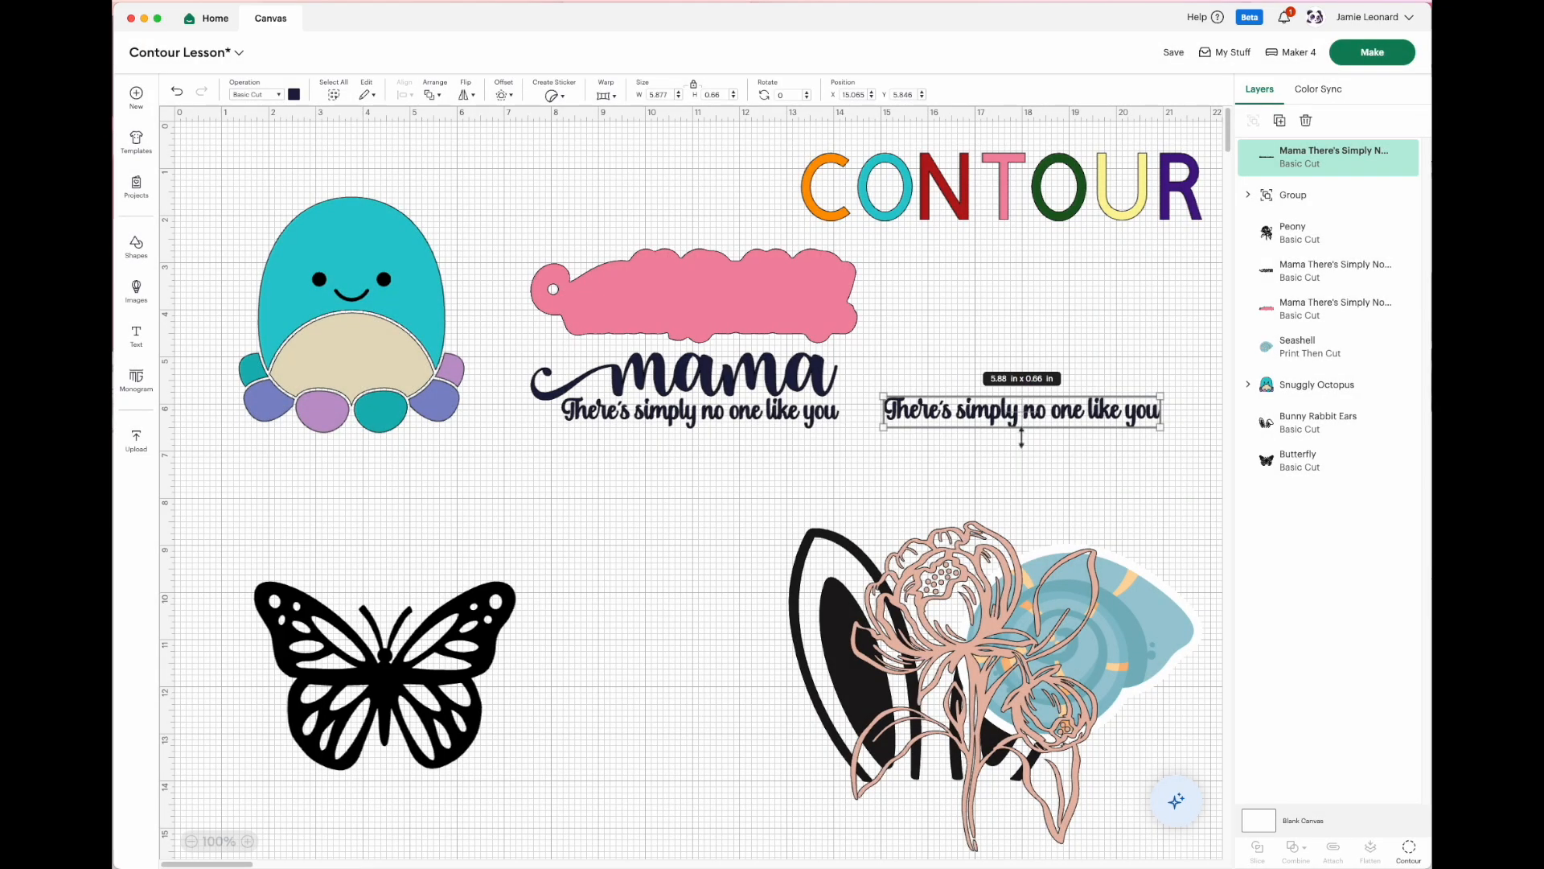
# Step: Use Contour on the original lettering to hide the whole tagline, keeping only the word "mama" with its letter holes cut out
pyautogui.click(805, 400)
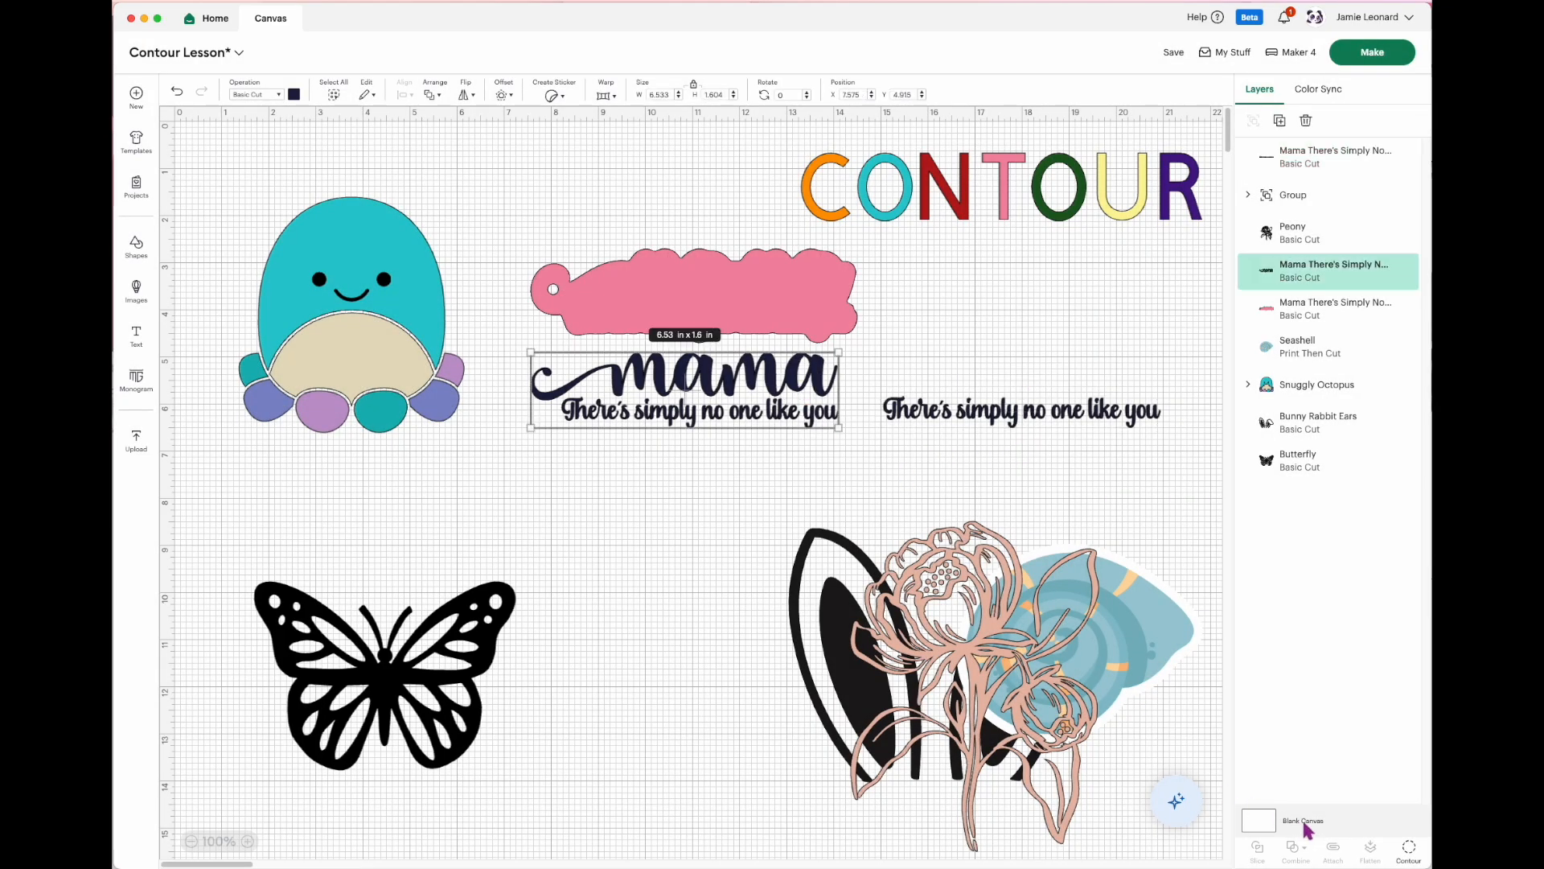
pyautogui.click(1411, 859)
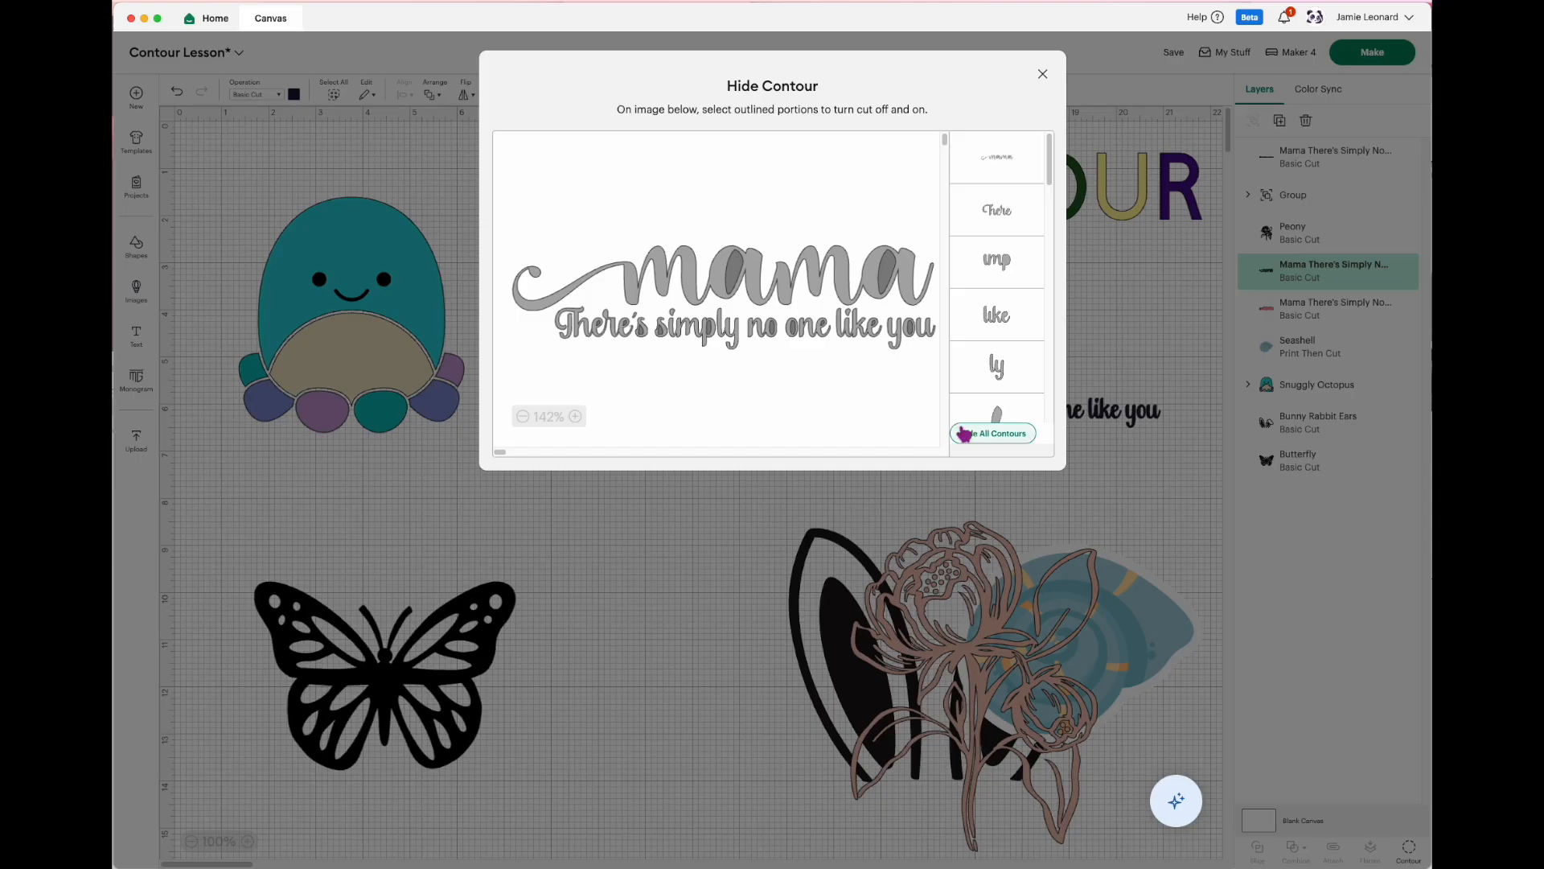
pyautogui.click(983, 435)
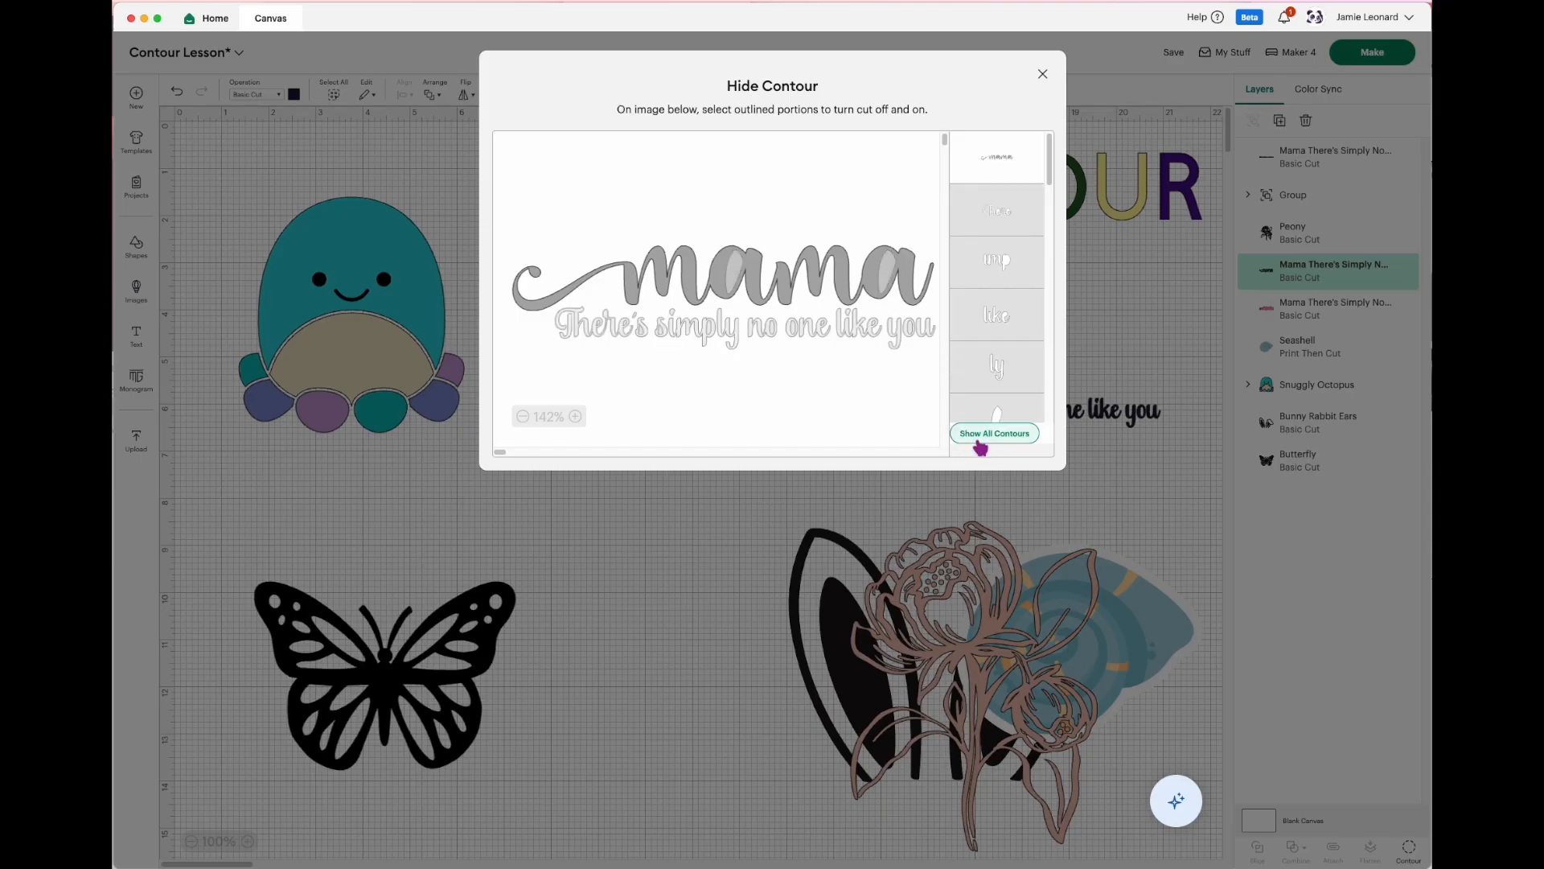
pyautogui.click(724, 288)
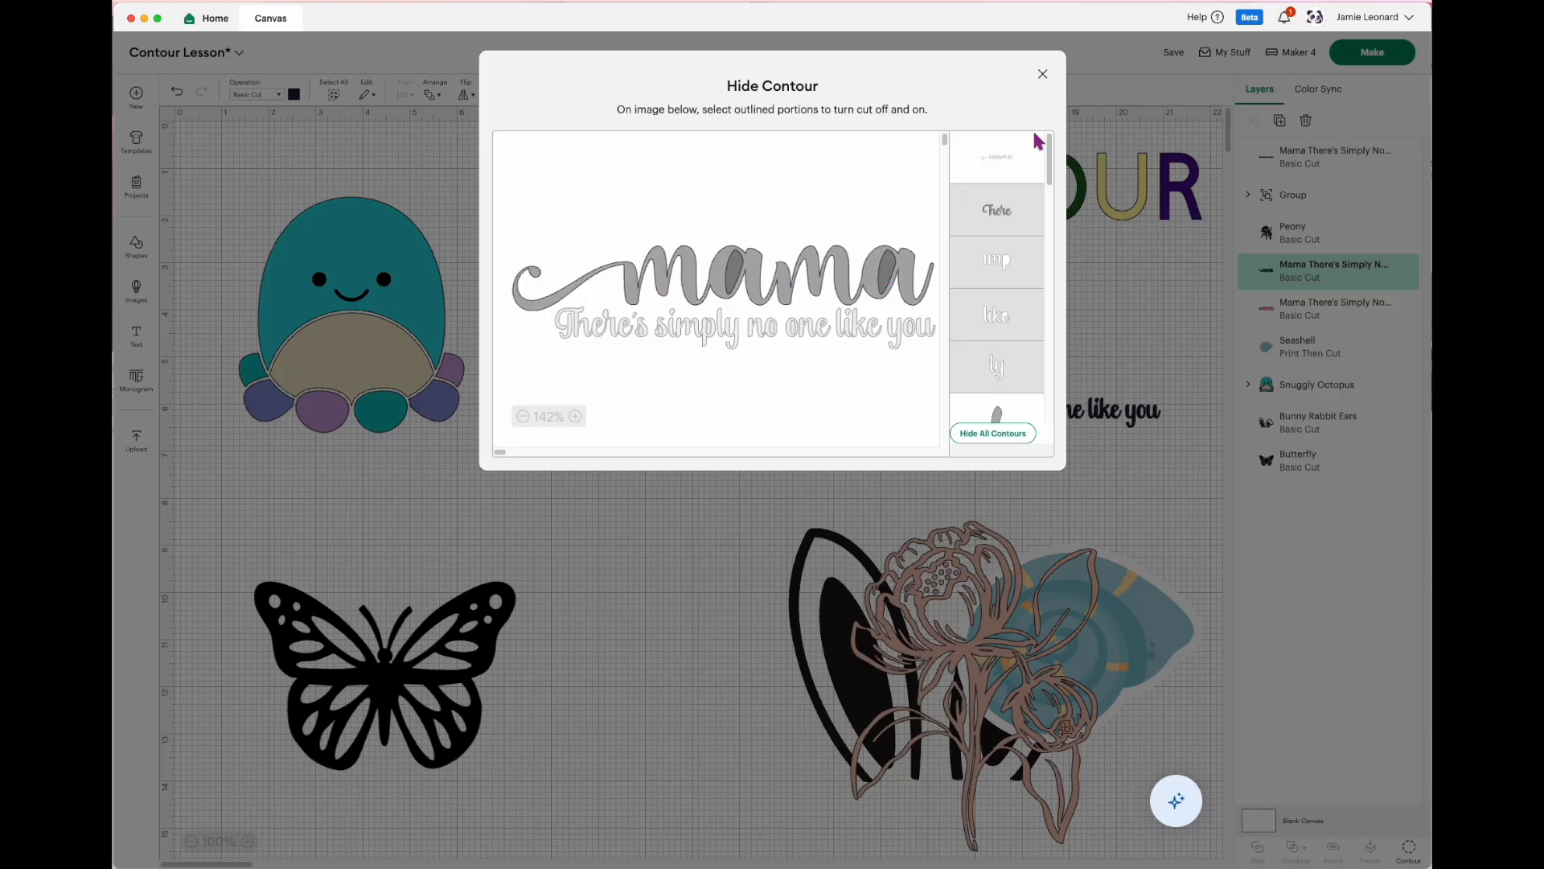
pyautogui.click(1043, 73)
# Step: Place the "mama" word and the separate tagline onto the pink backing, and recolor the tagline purple
pyautogui.moveTo(738, 382); pyautogui.dragTo(740, 284)
pyautogui.moveTo(998, 415); pyautogui.dragTo(685, 320)
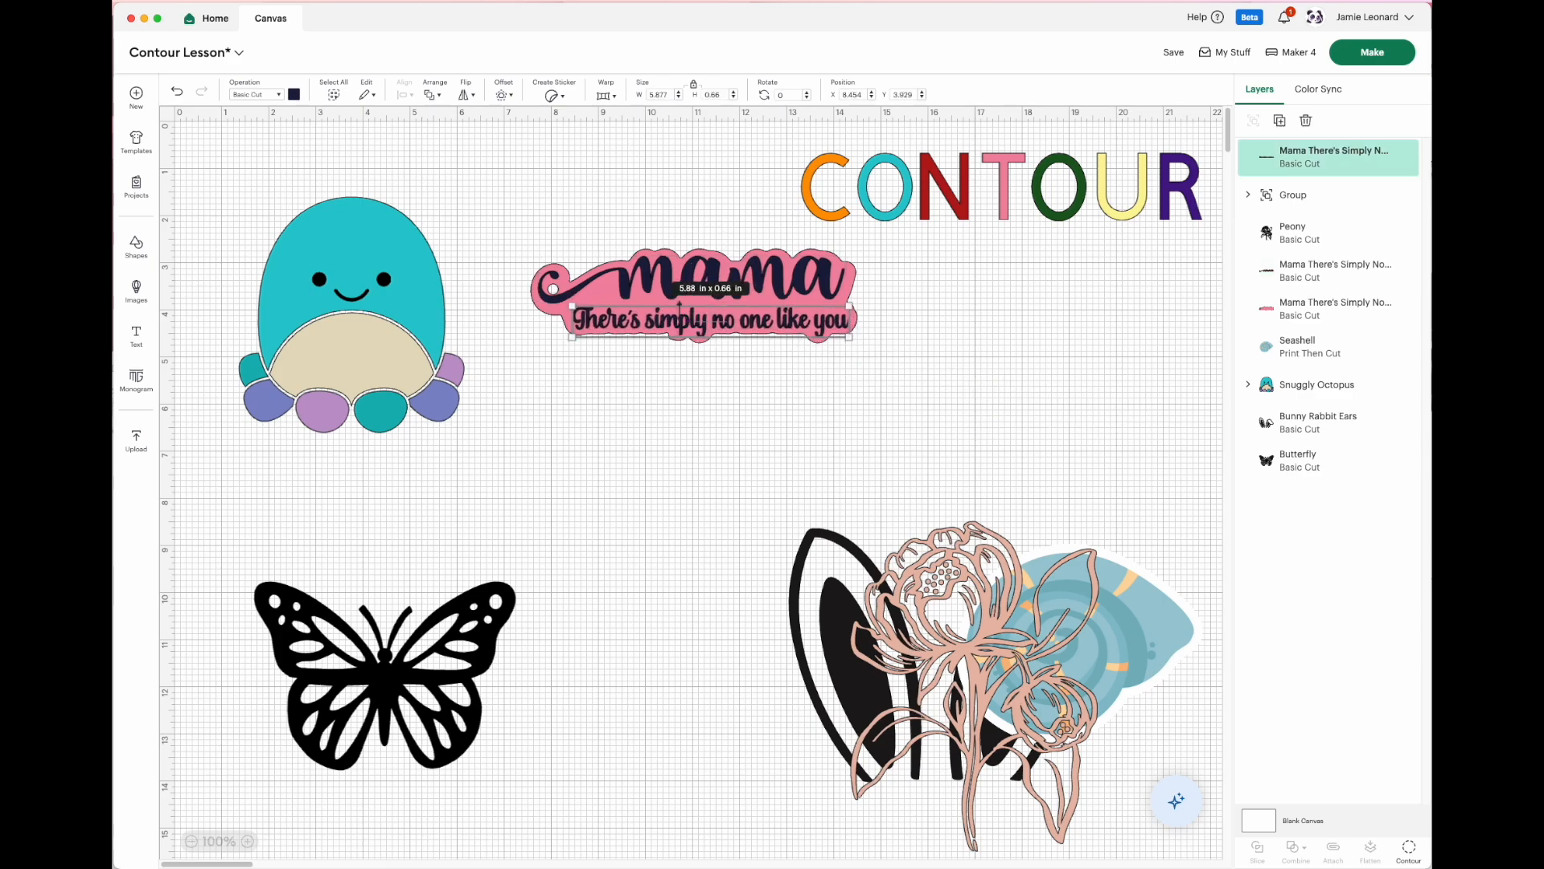
pyautogui.click(294, 94)
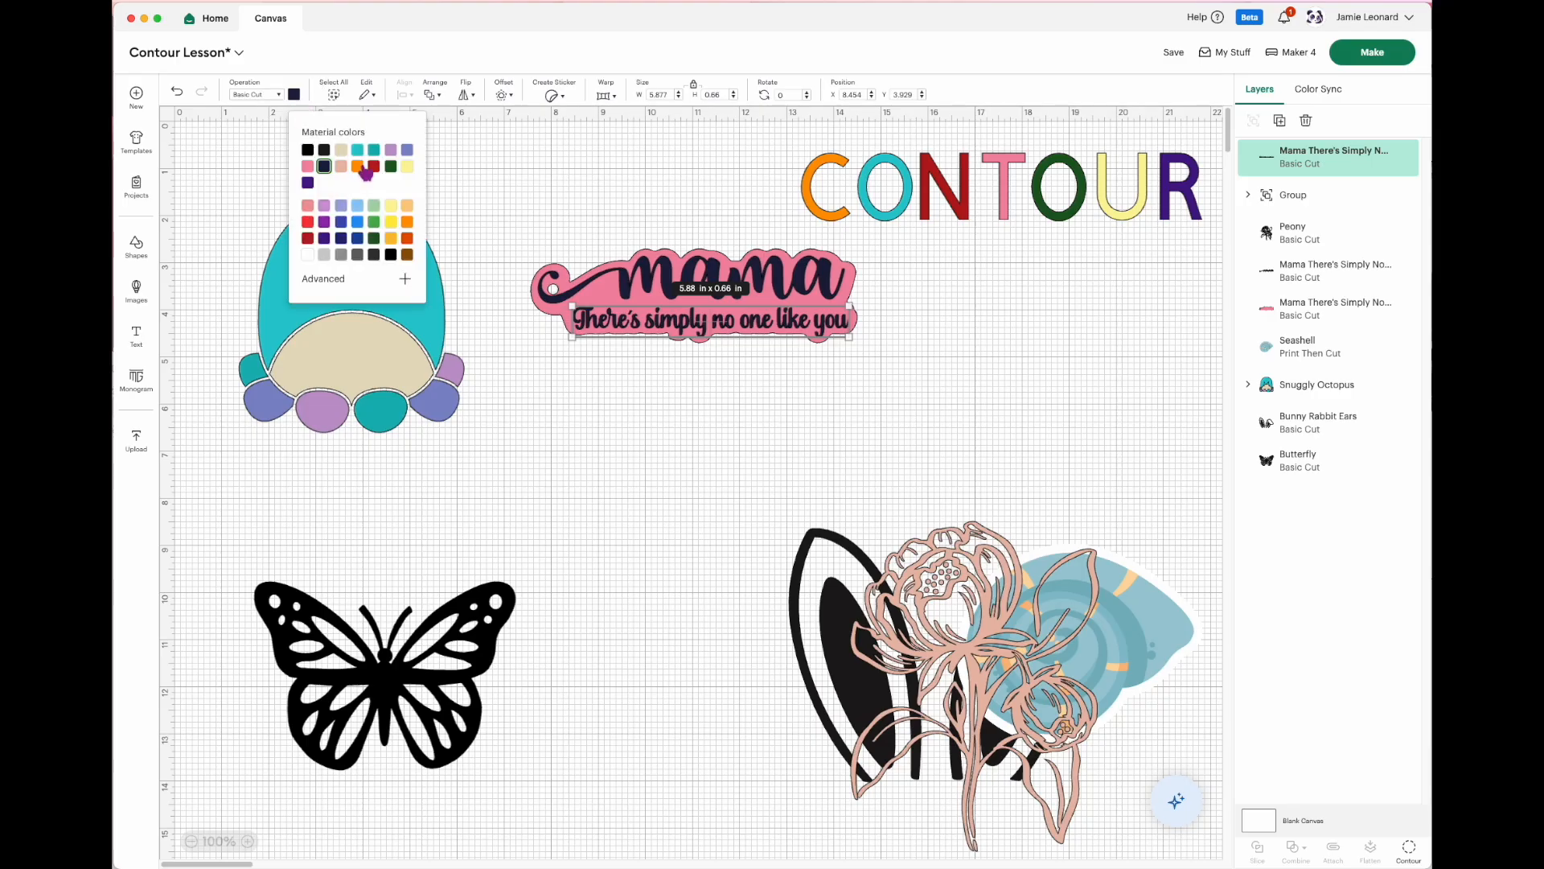
pyautogui.click(333, 223)
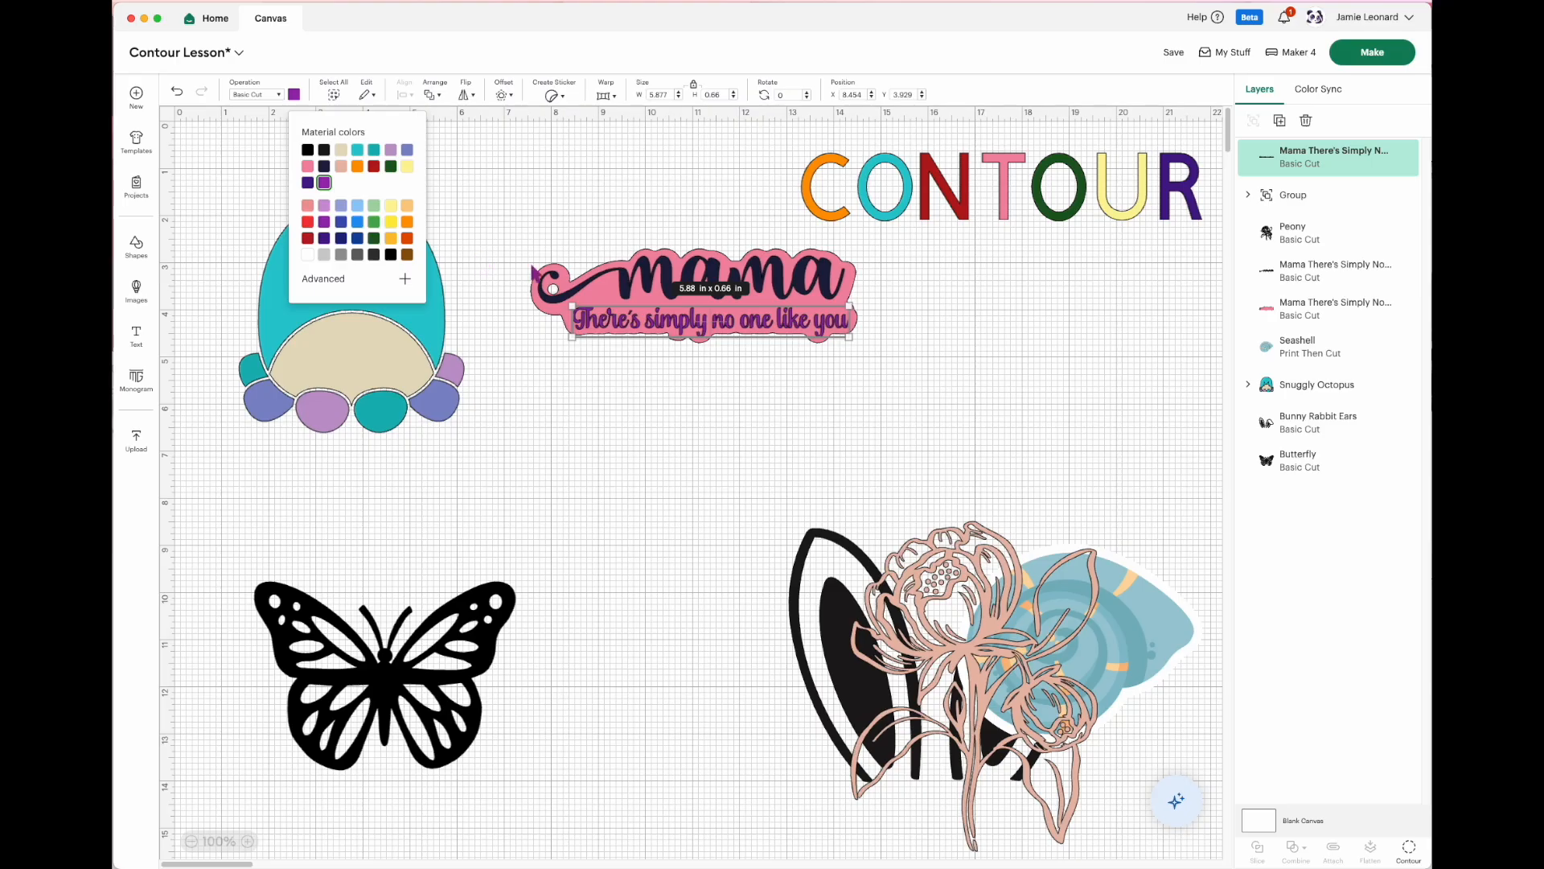
# Step: Recolor the "mama" word light yellow
pyautogui.click(697, 275)
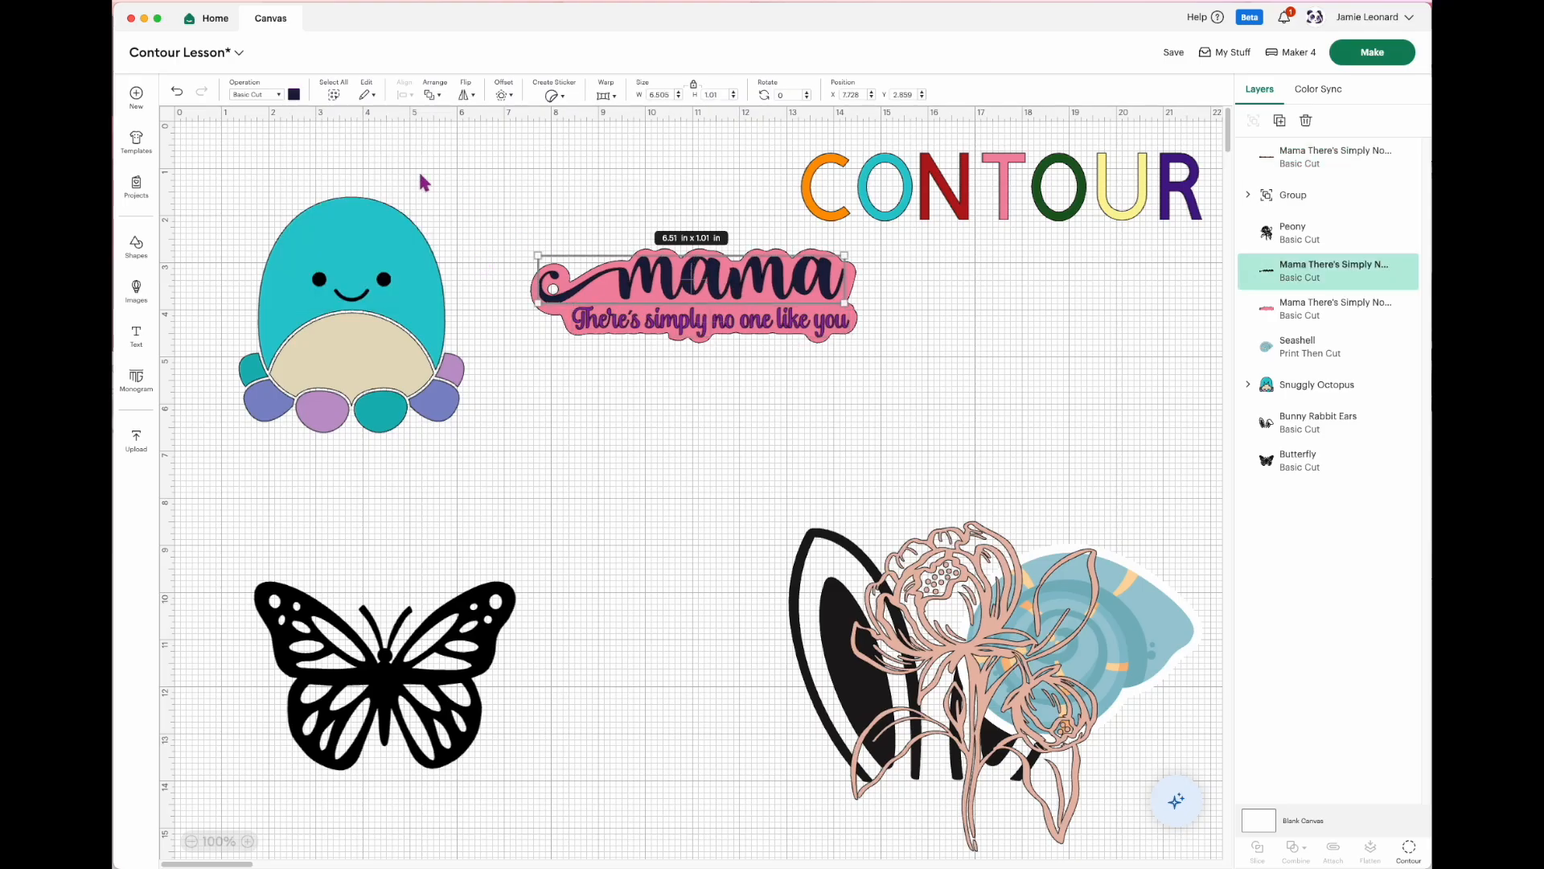
pyautogui.click(295, 95)
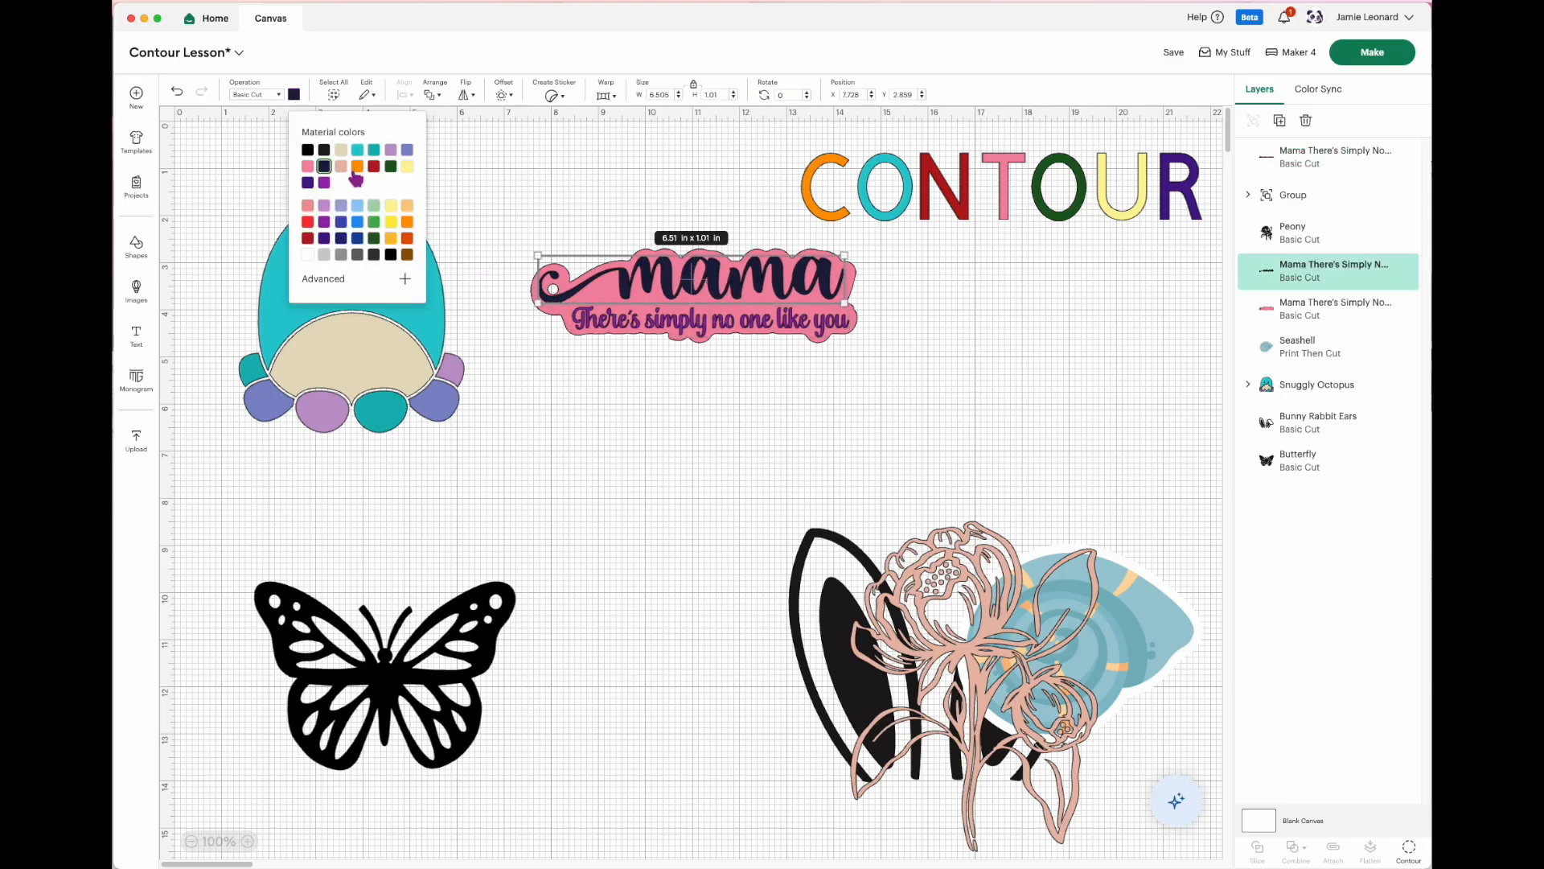
pyautogui.click(407, 165)
pyautogui.click(761, 418)
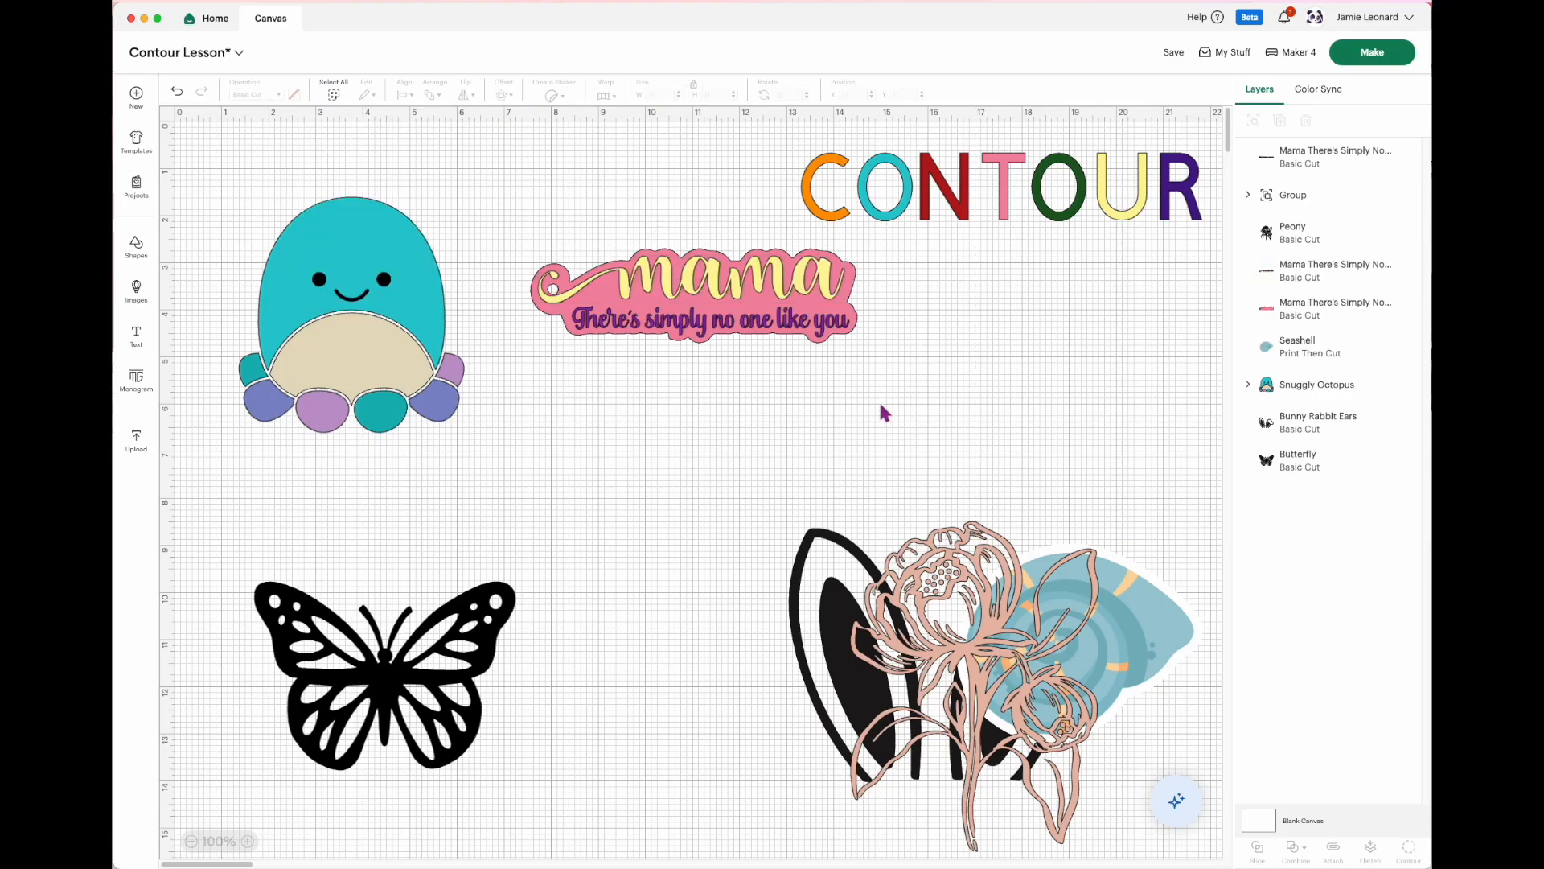
# Step: Nudge the yellow "mama" word down to about Y 2.9 and fine-tune the purple tagline's position on the pink backing
pyautogui.click(724, 288)
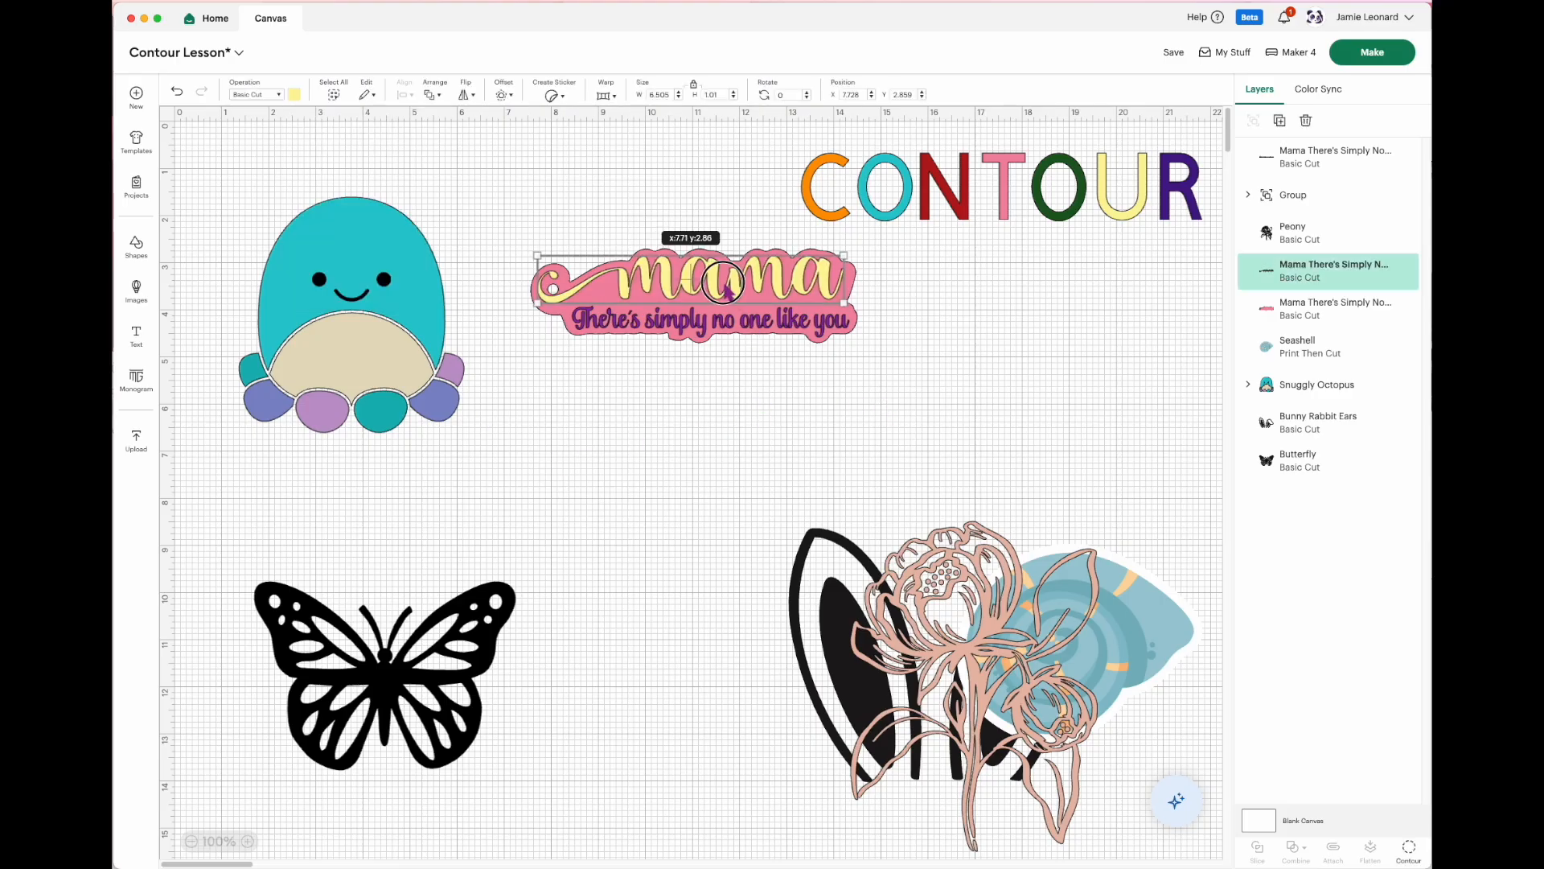
pyautogui.moveTo(724, 289); pyautogui.dragTo(725, 292)
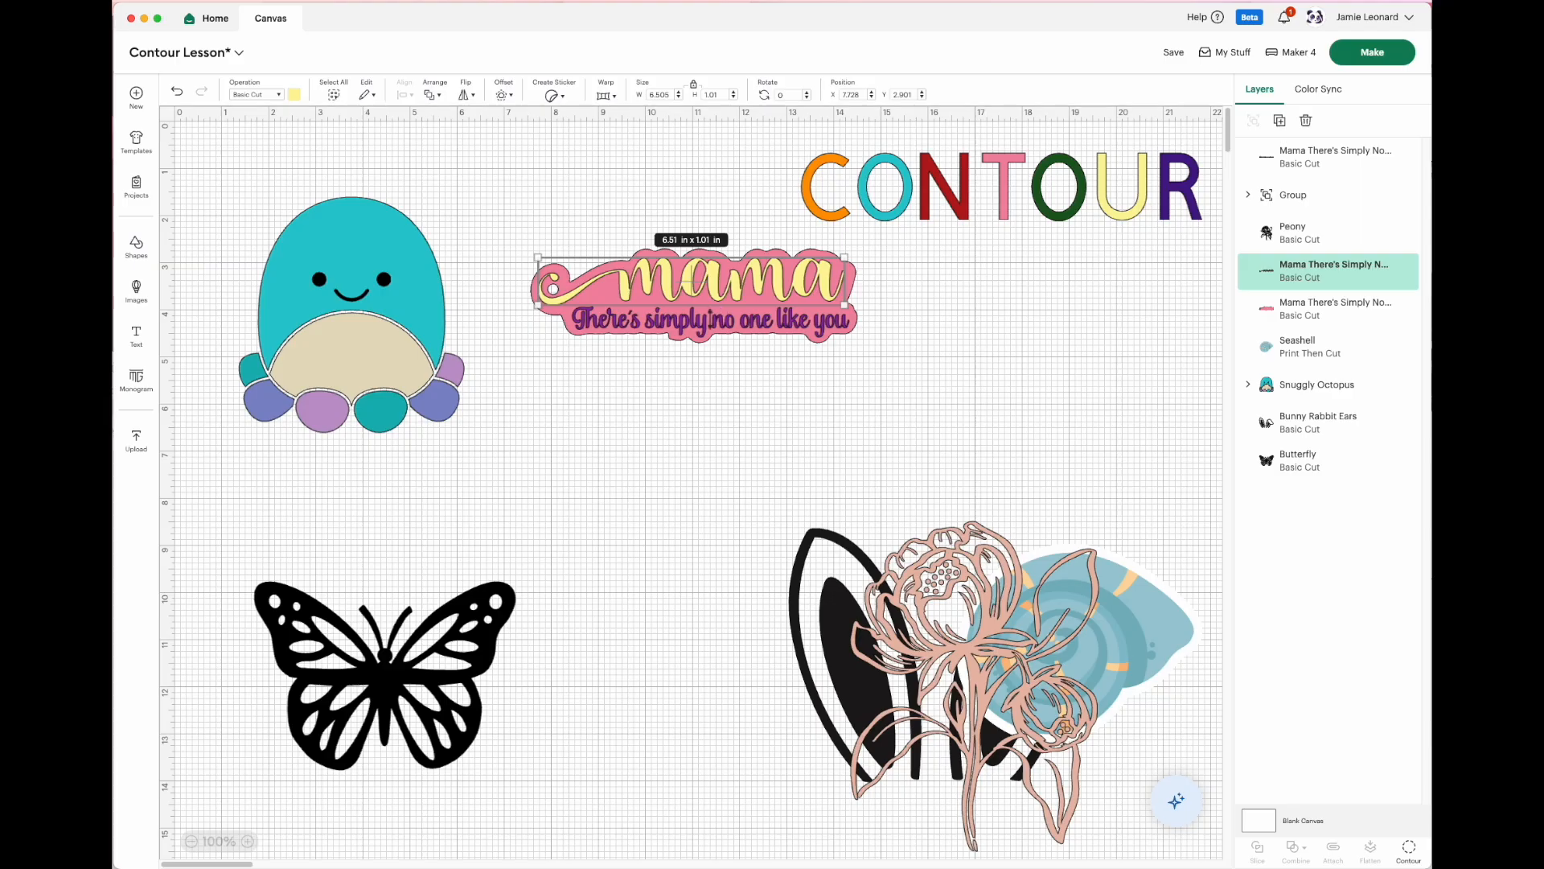
pyautogui.click(712, 329)
pyautogui.moveTo(710, 326); pyautogui.dragTo(710, 327)
# Step: Group the three mama pieces and move the group beneath the CONTOUR lettering, to about X 14.07, Y 2.72
pyautogui.click(855, 413)
pyautogui.moveTo(907, 405); pyautogui.dragTo(674, 241)
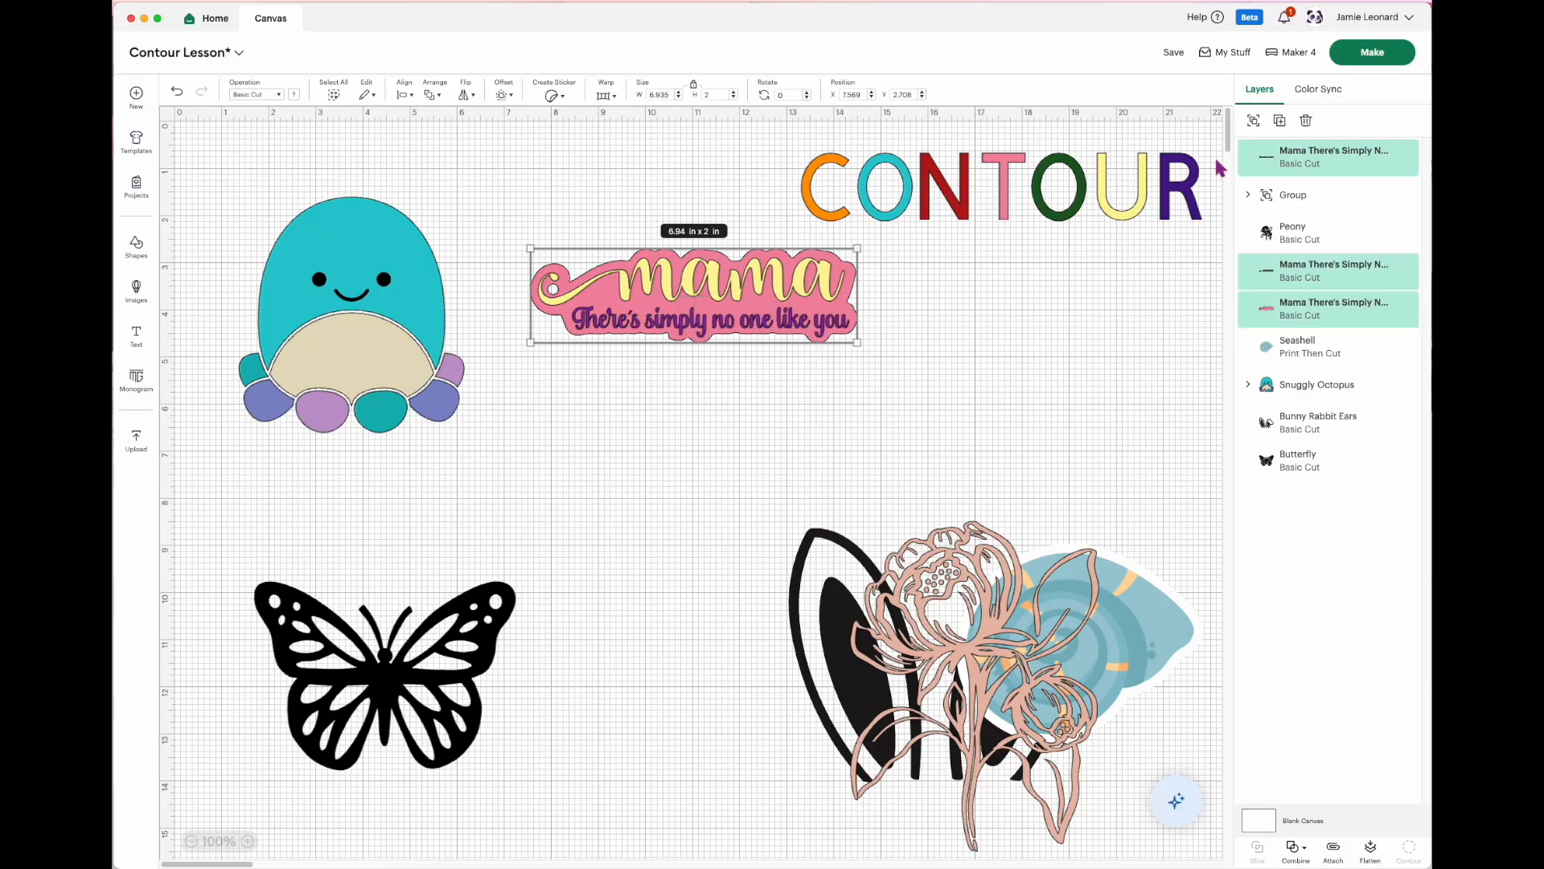
pyautogui.click(1255, 123)
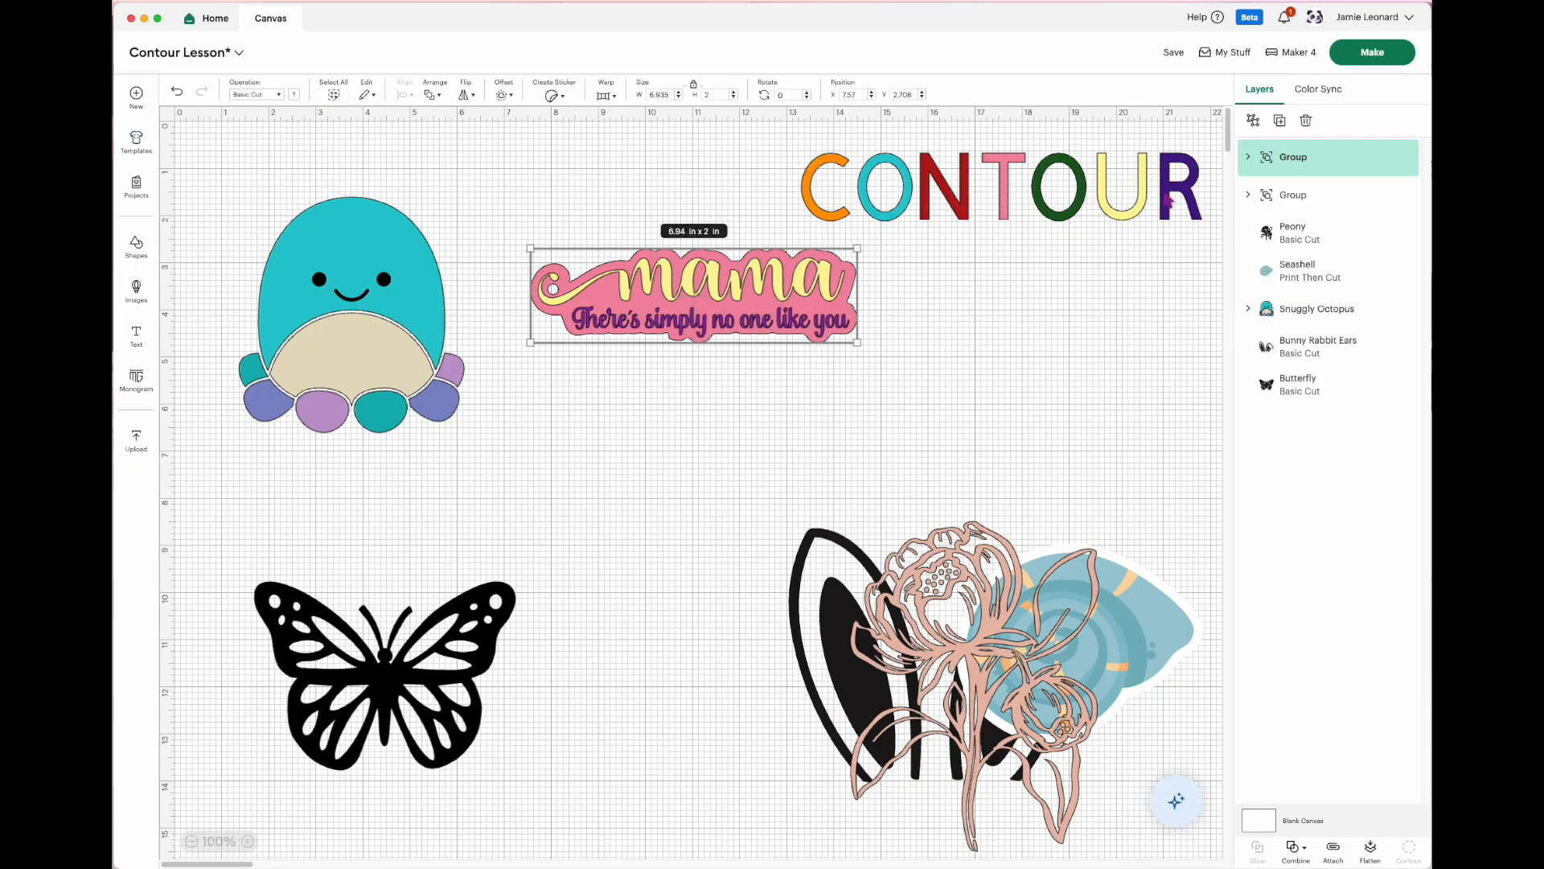
pyautogui.moveTo(727, 298); pyautogui.dragTo(1037, 303)
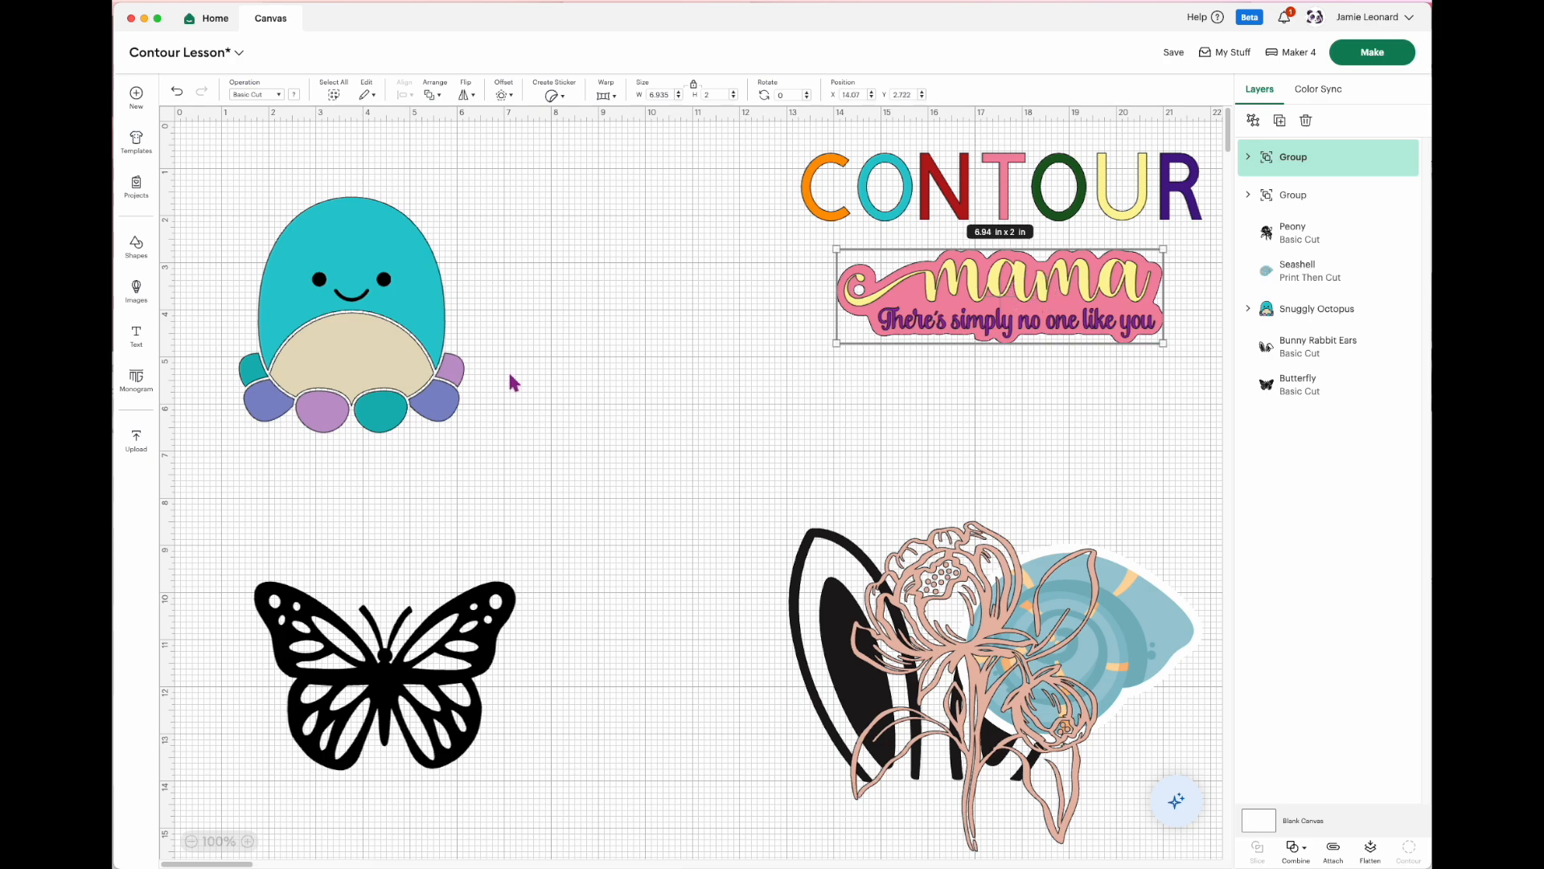
# Step: Move the octopus into the open area at about X 6.14, Y 1.31
pyautogui.moveTo(404, 369); pyautogui.dragTo(714, 404)
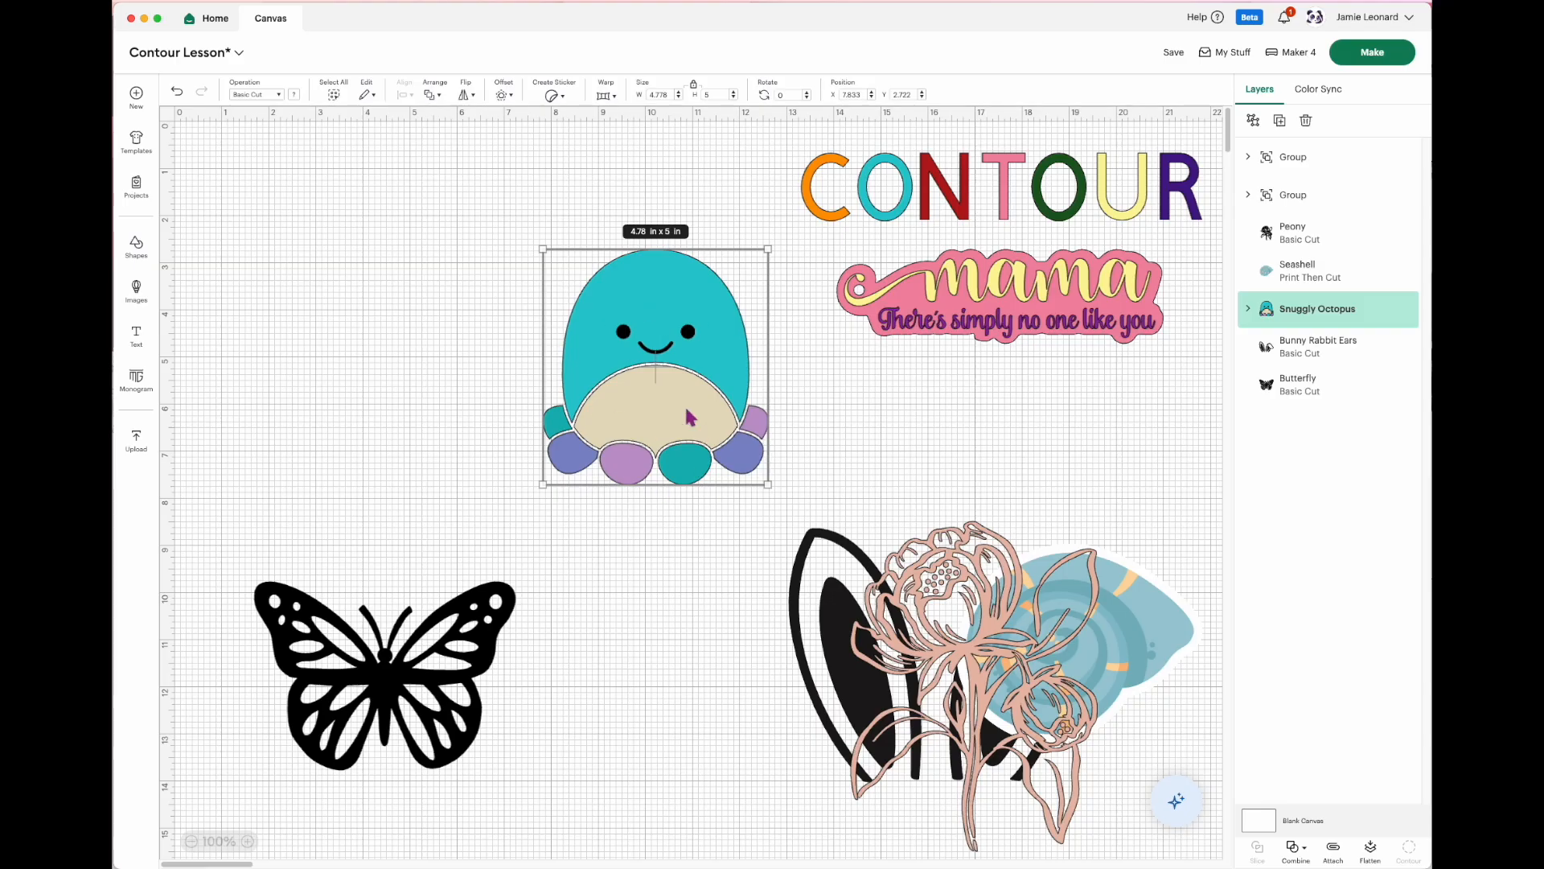
pyautogui.moveTo(670, 409); pyautogui.dragTo(674, 349)
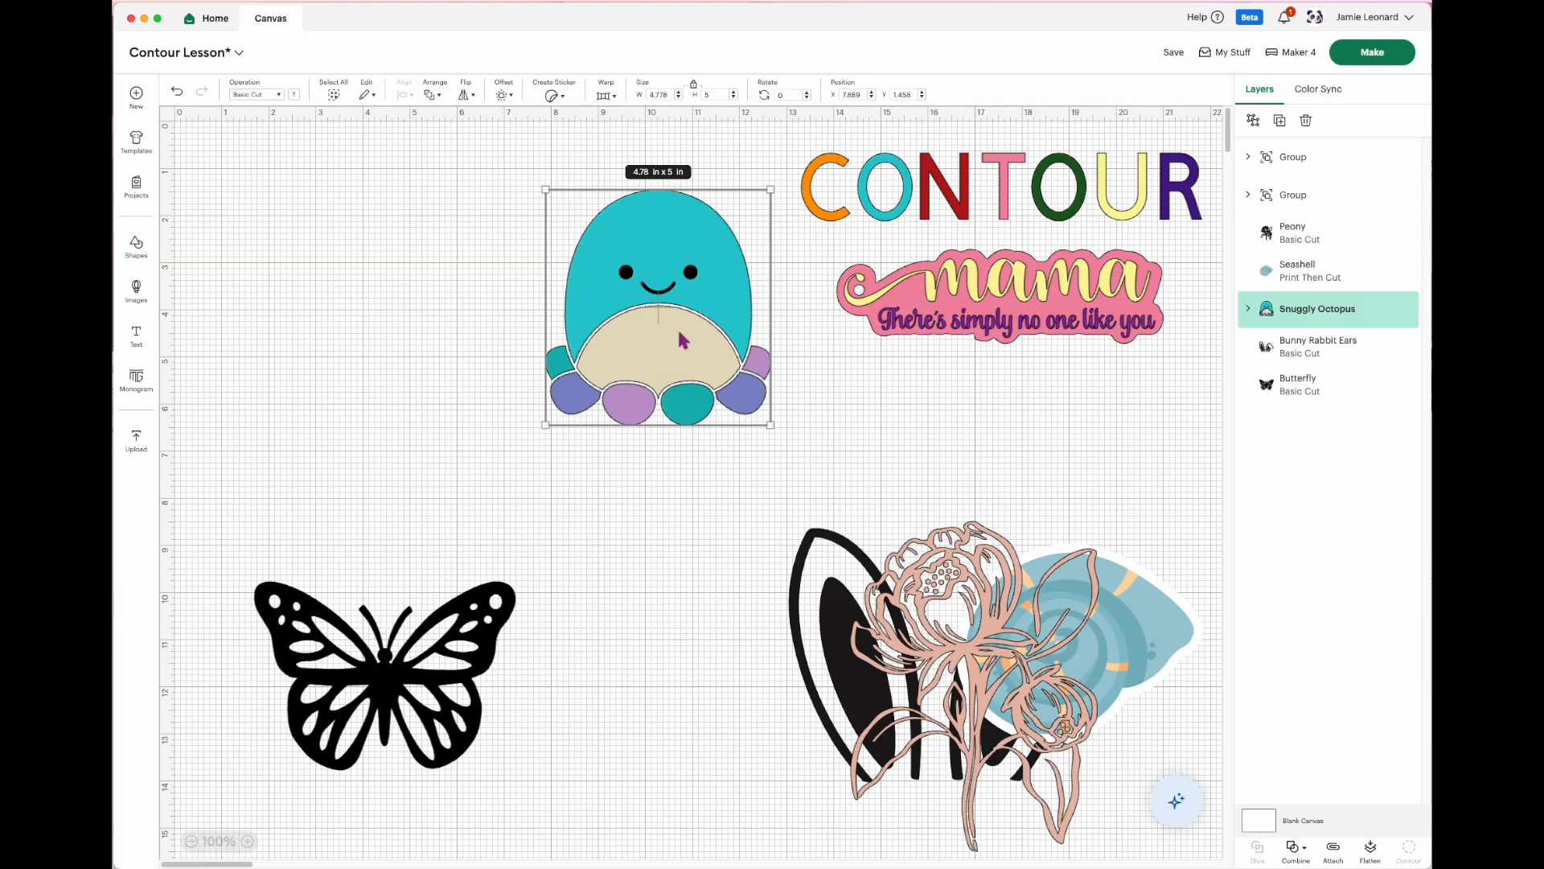
pyautogui.moveTo(684, 357); pyautogui.dragTo(653, 356)
# Step: Recolor the octopus's periwinkle tentacle layer dark blue and its light purple tentacle layer white
pyautogui.click(1252, 310)
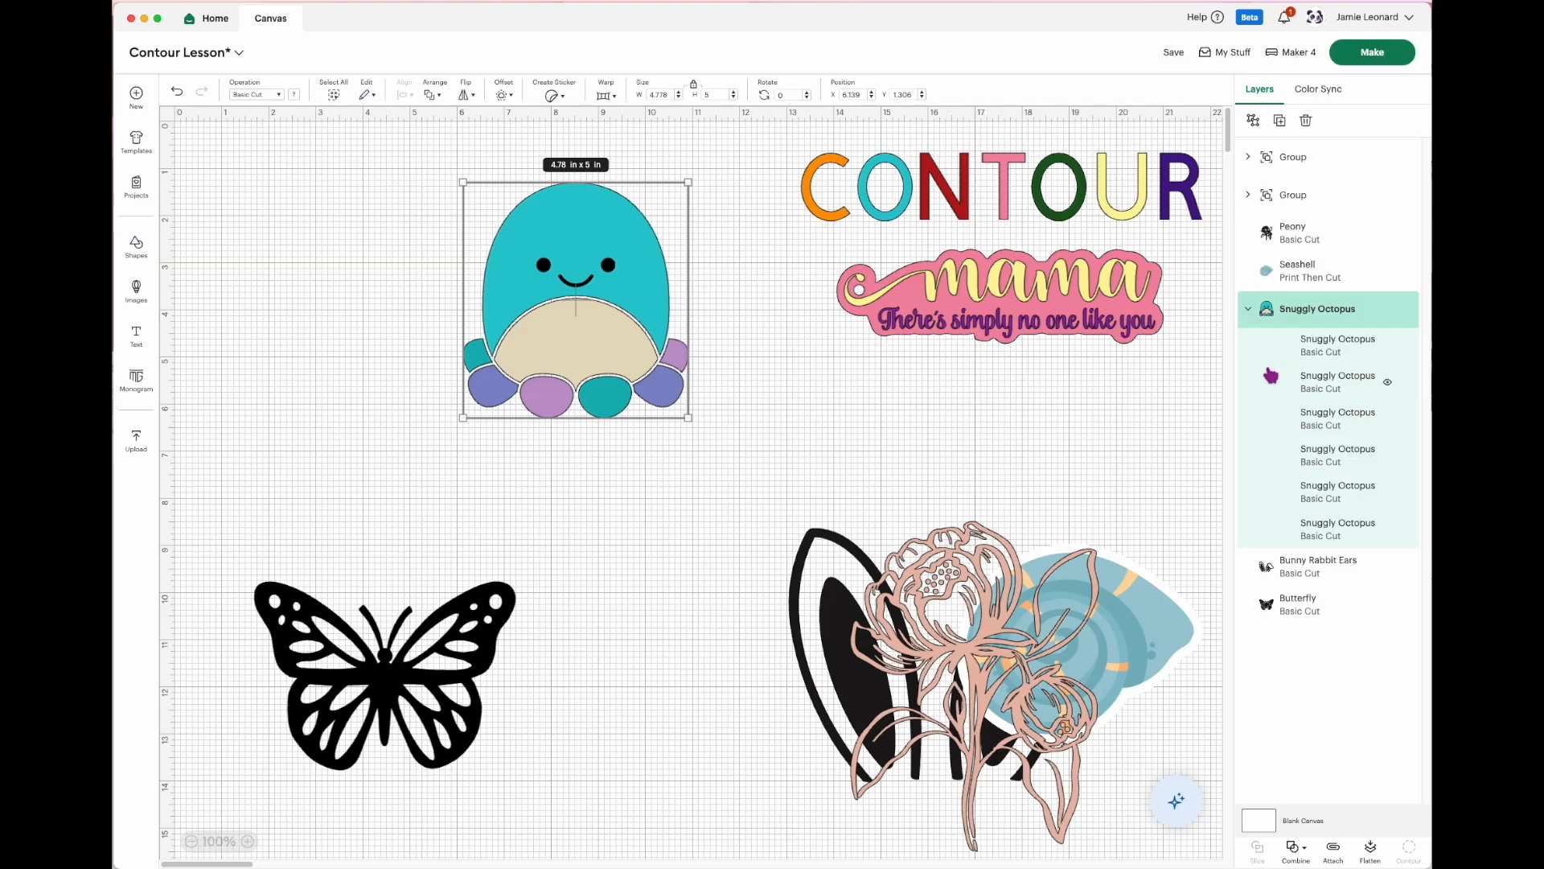
pyautogui.click(1335, 356)
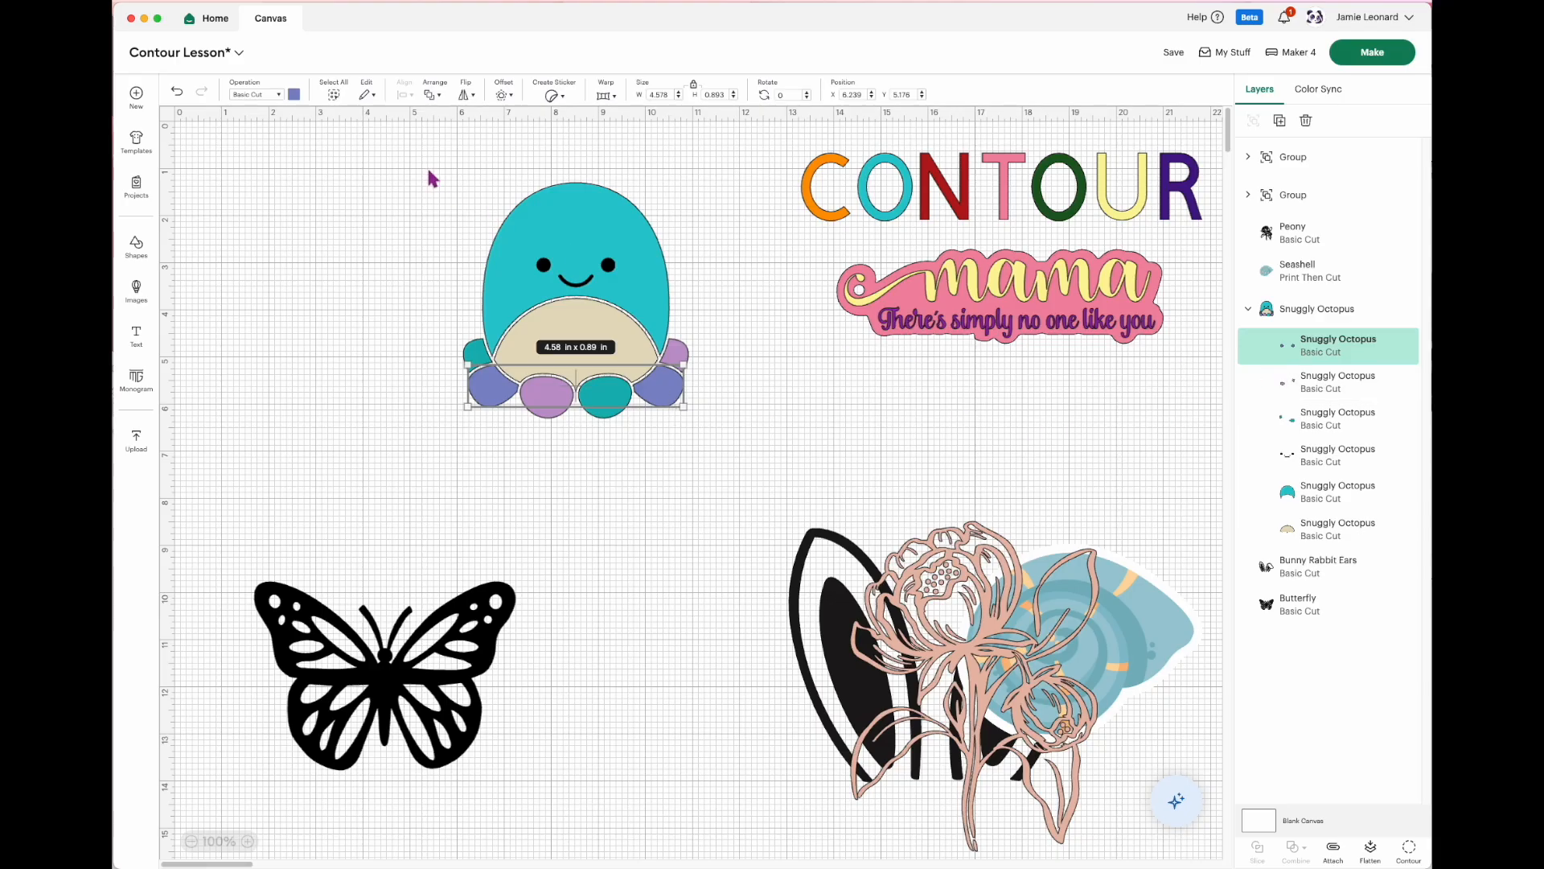
pyautogui.click(295, 94)
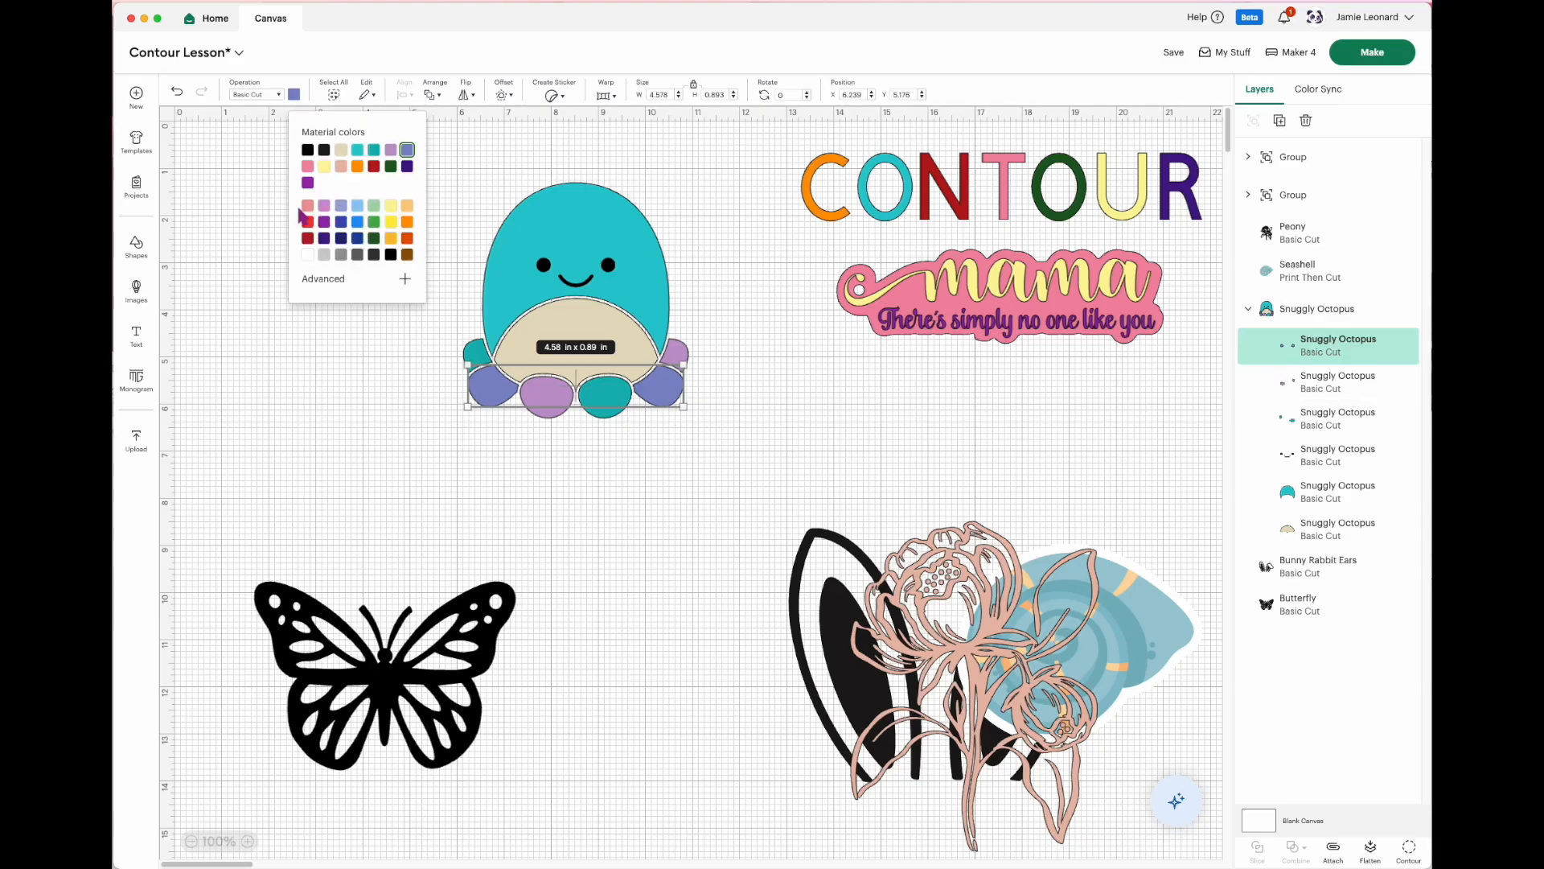
pyautogui.click(359, 241)
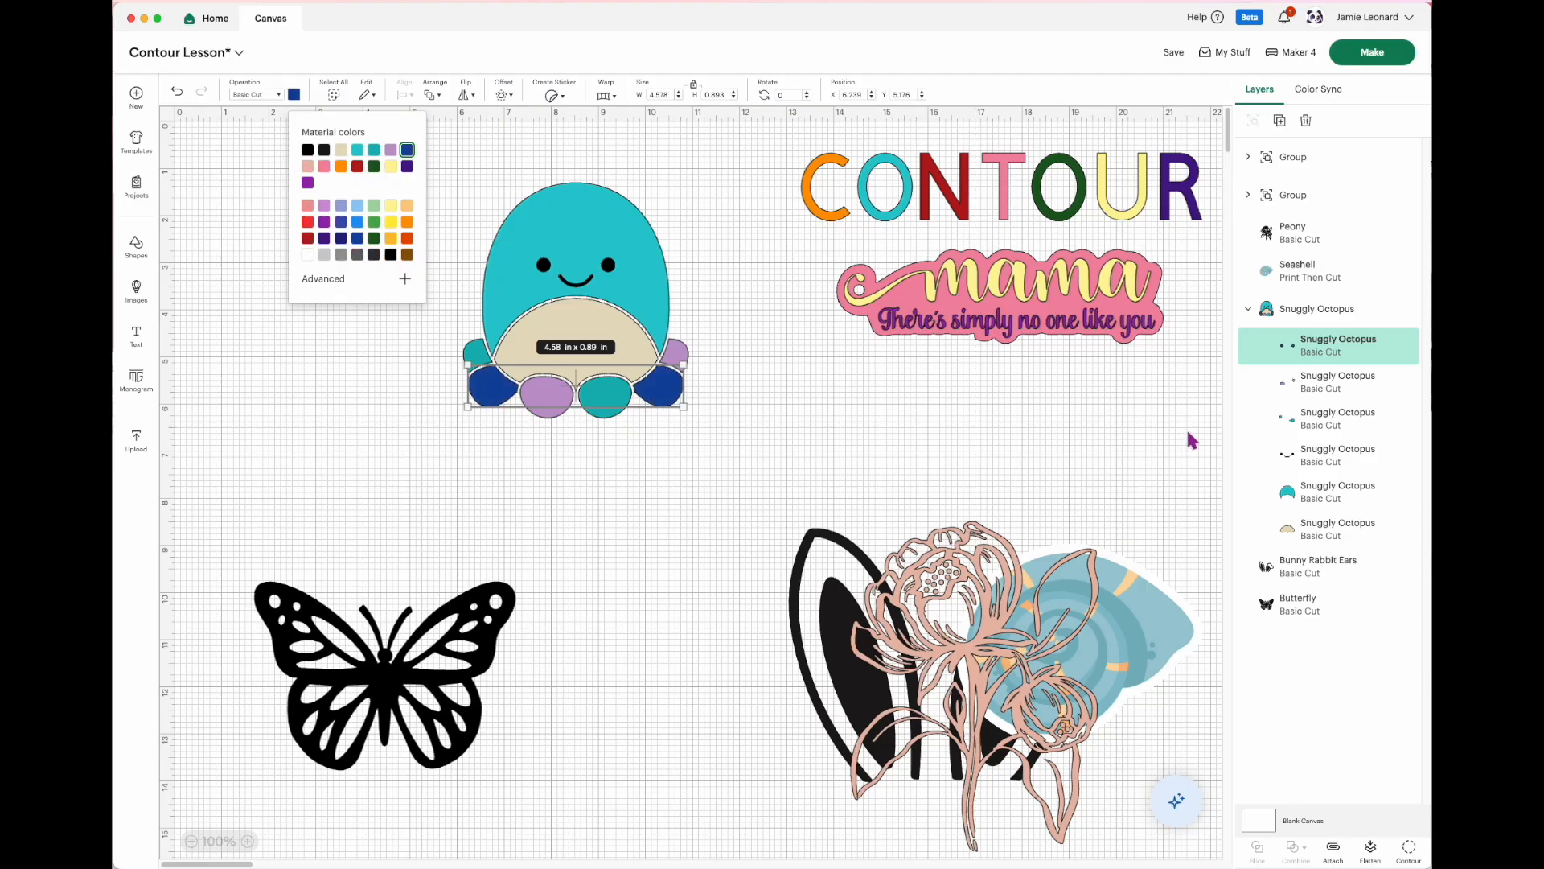
pyautogui.click(1324, 390)
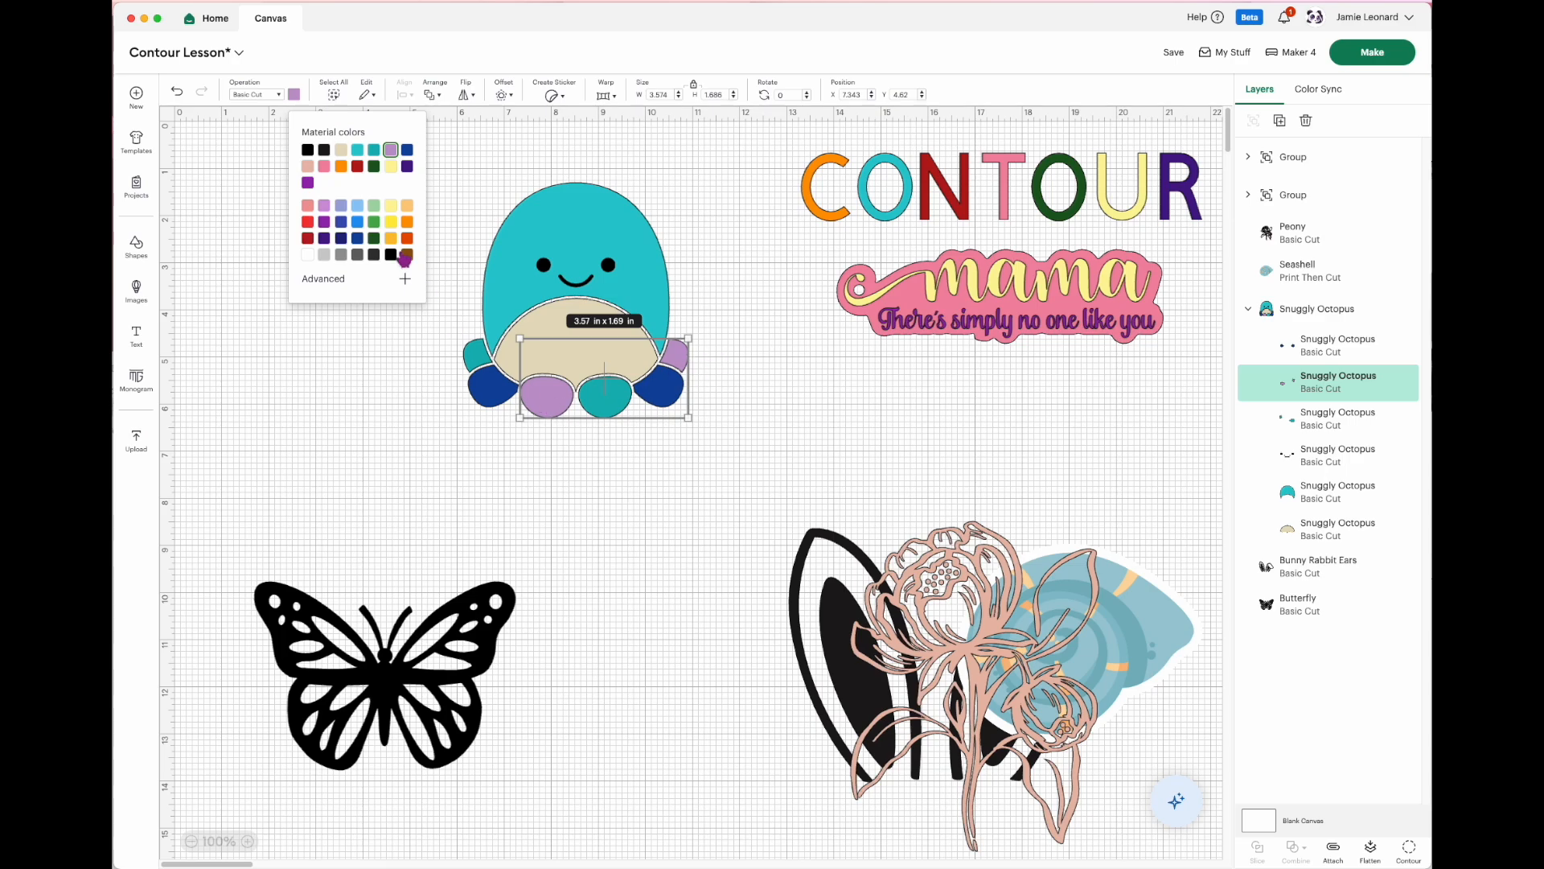
pyautogui.click(310, 256)
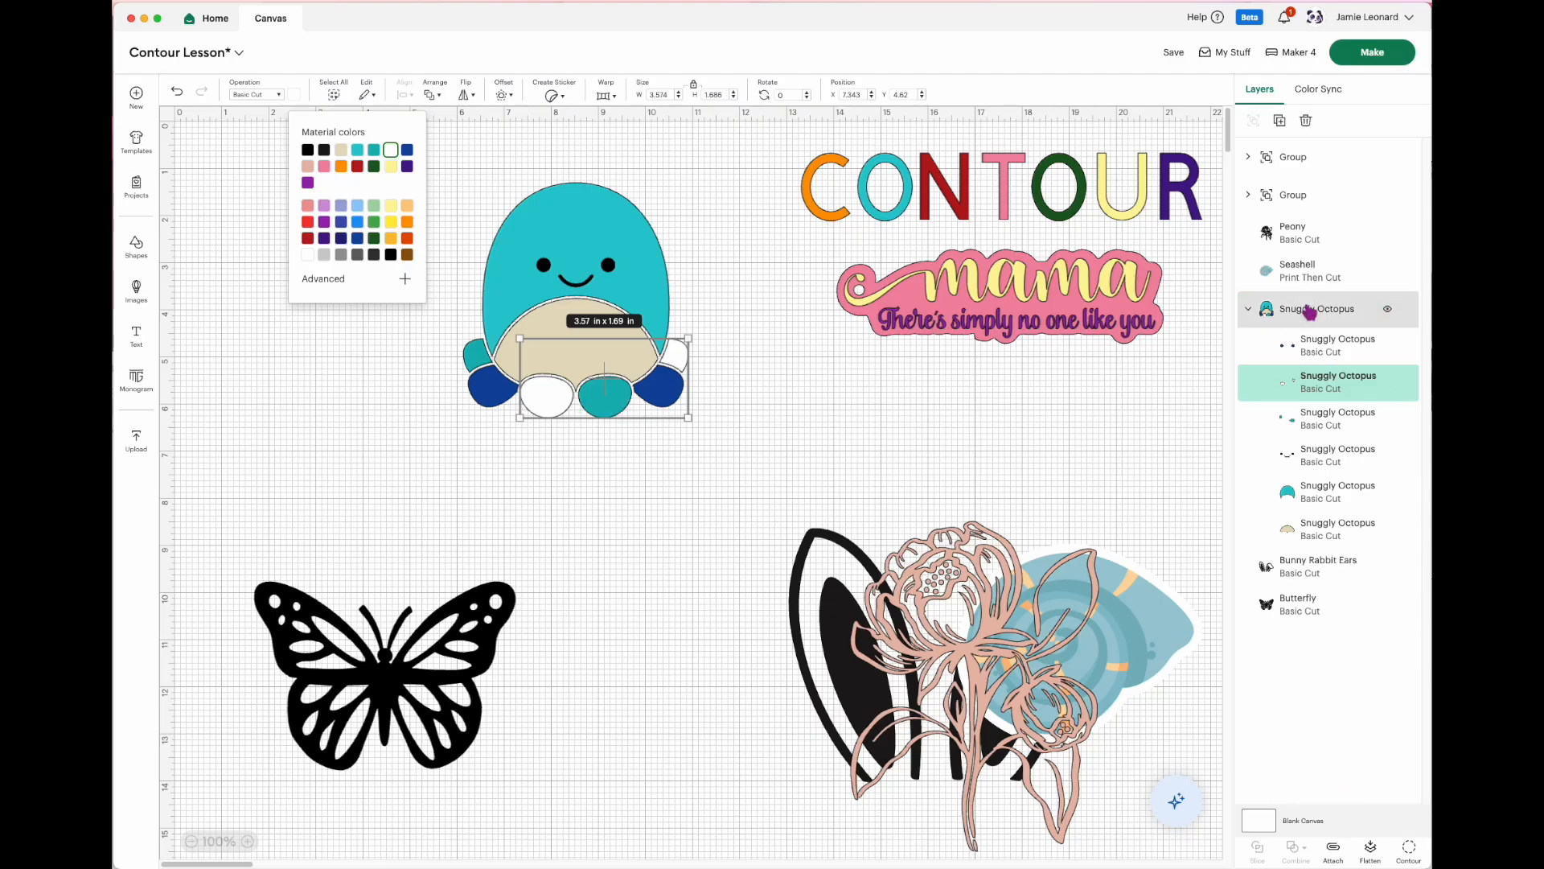
# Step: Duplicate the white tentacle layer away from the octopus, and use Contour to hide the copy's small upper tentacle piece
pyautogui.click(1285, 122)
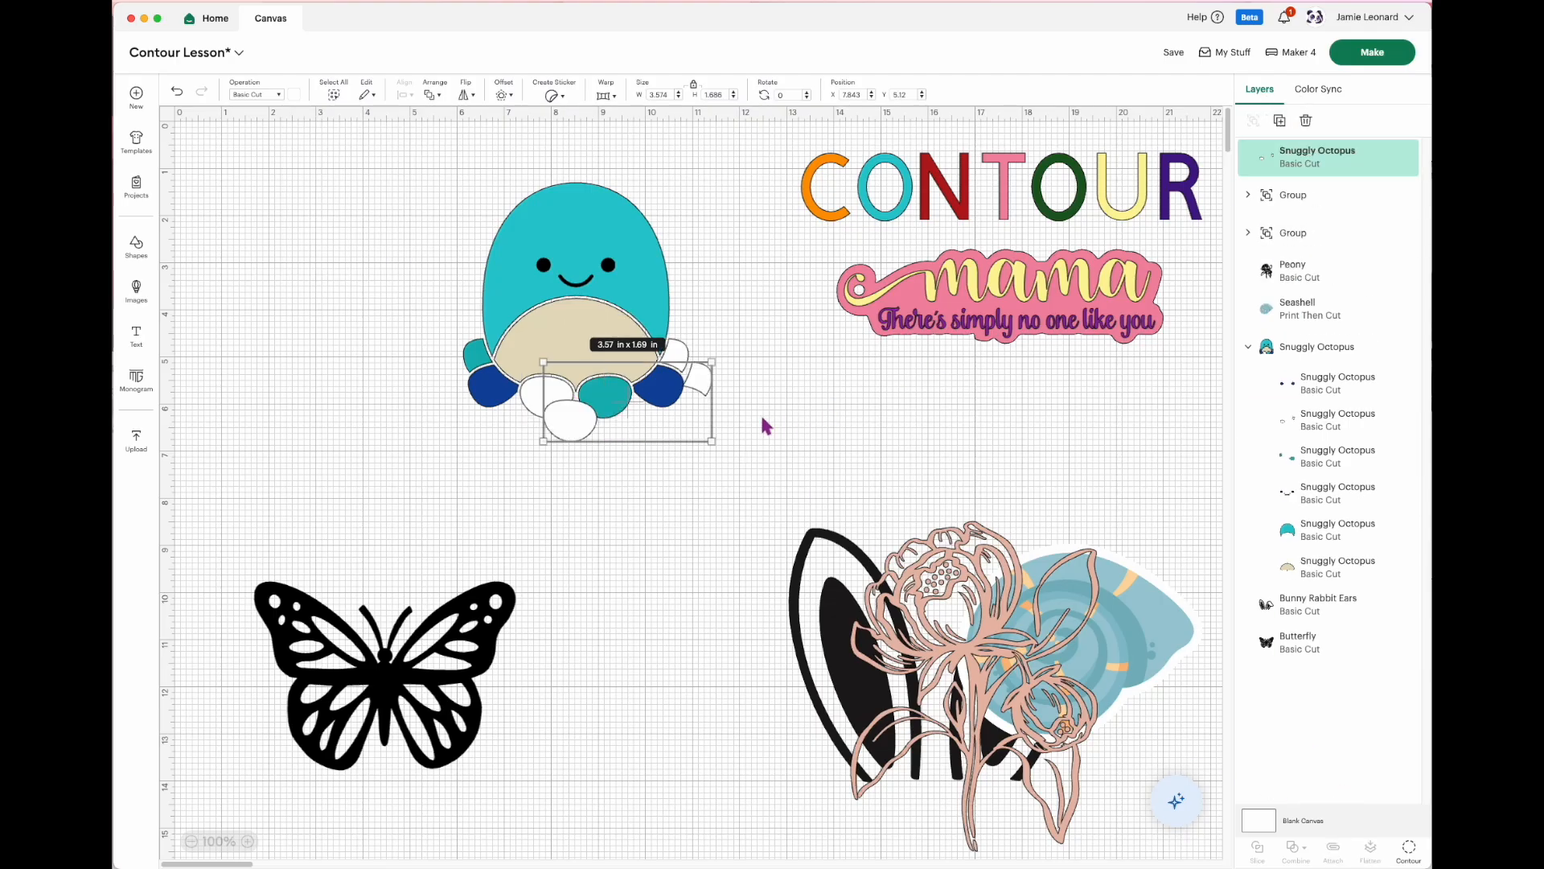
pyautogui.moveTo(686, 358); pyautogui.dragTo(900, 407)
pyautogui.click(1409, 849)
pyautogui.click(913, 248)
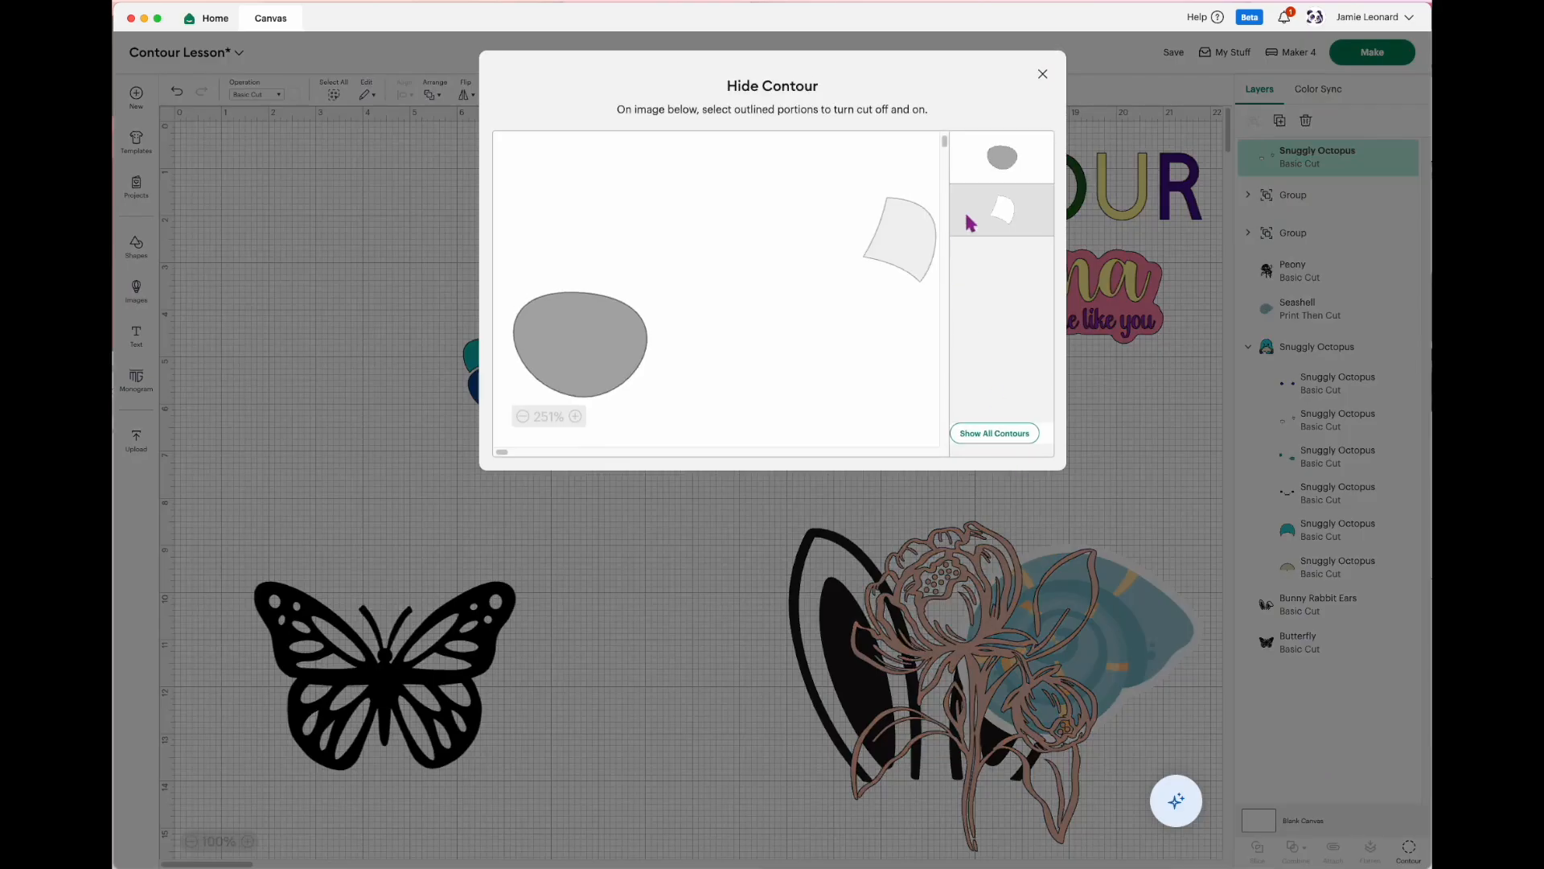
pyautogui.click(1043, 74)
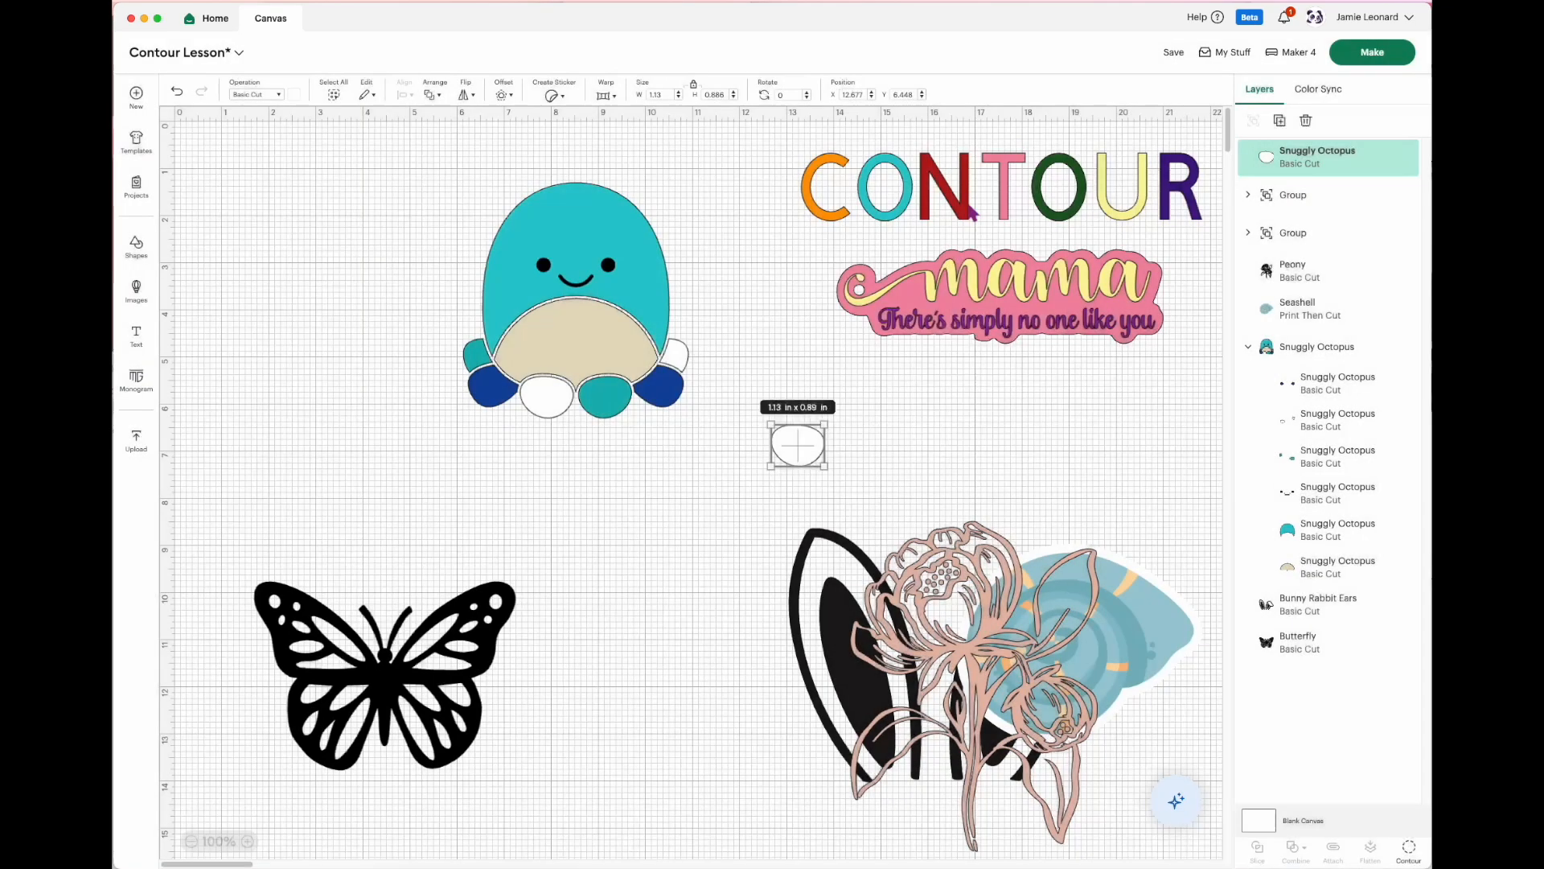
# Step: Use Contour on the octopus's original white tentacle layer to hide its large lower tentacle piece
pyautogui.click(555, 414)
pyautogui.click(1276, 415)
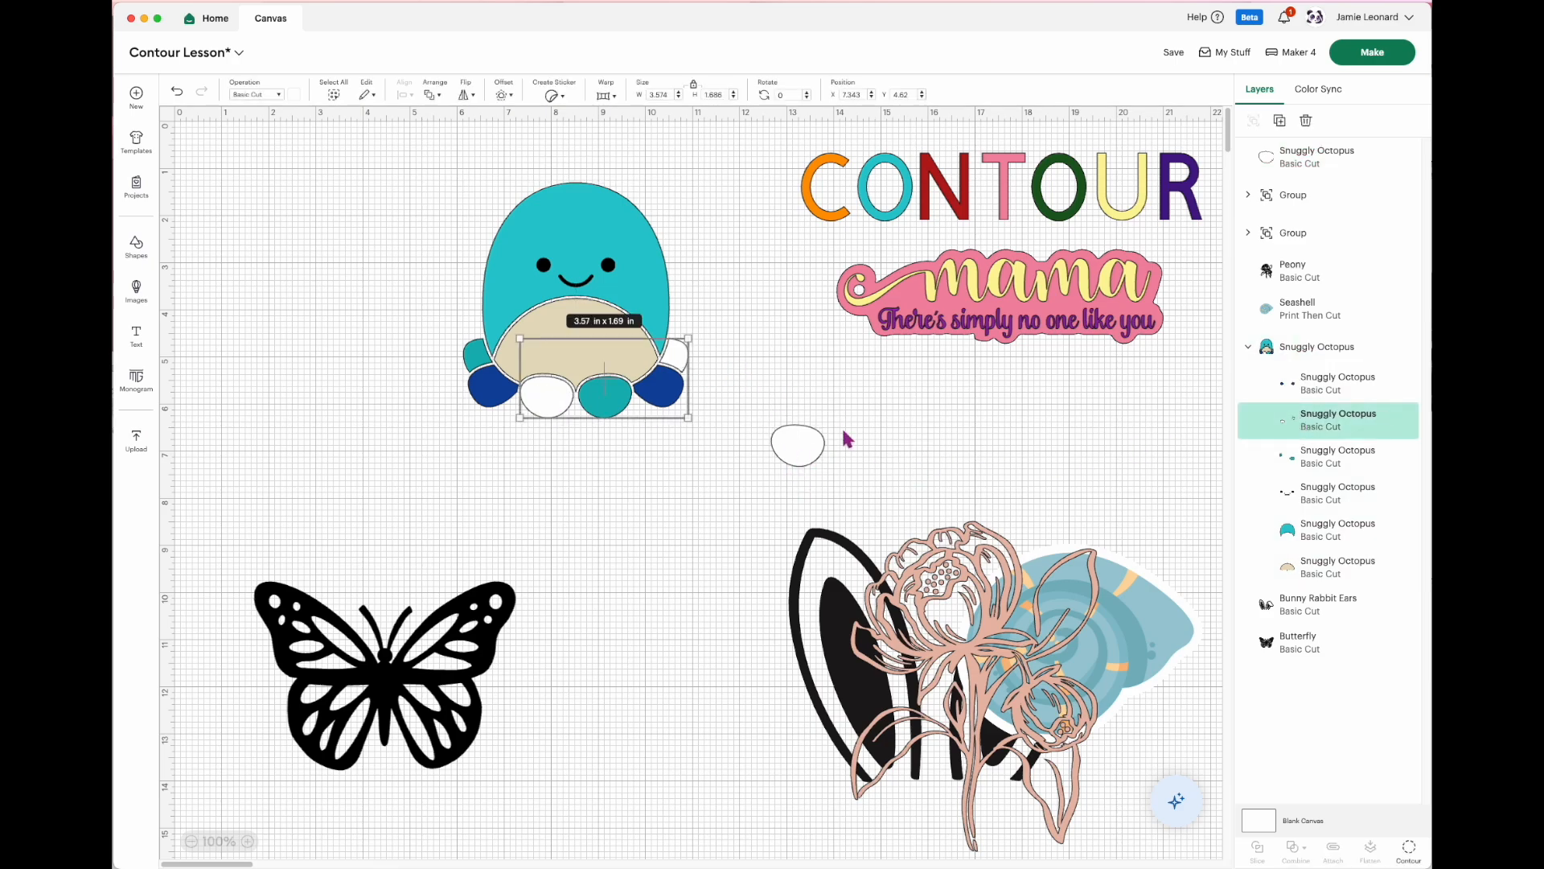
pyautogui.click(1409, 850)
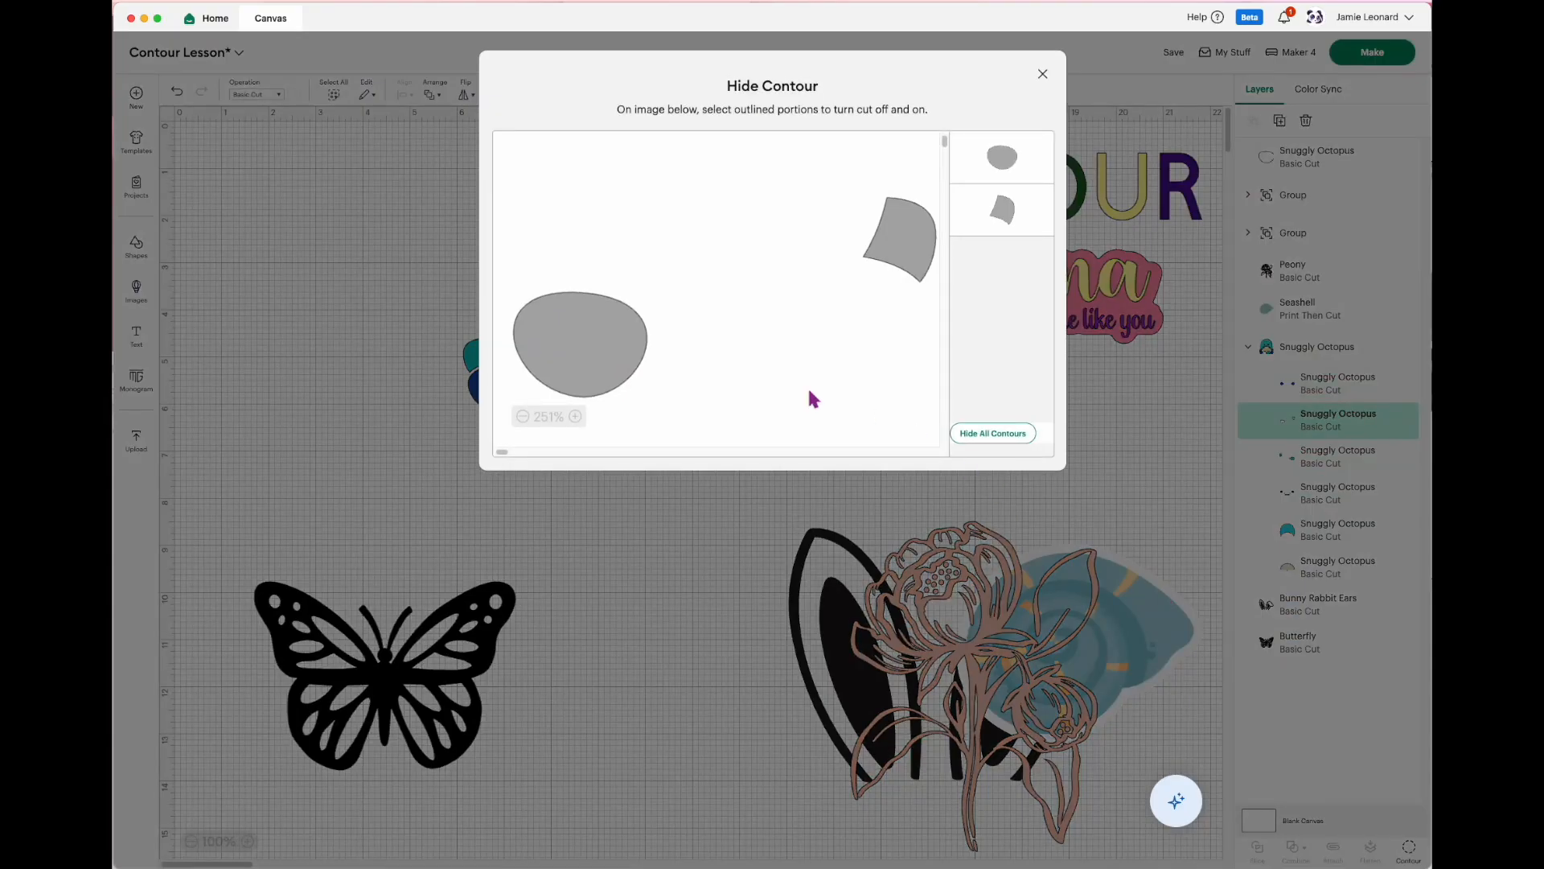
pyautogui.click(607, 354)
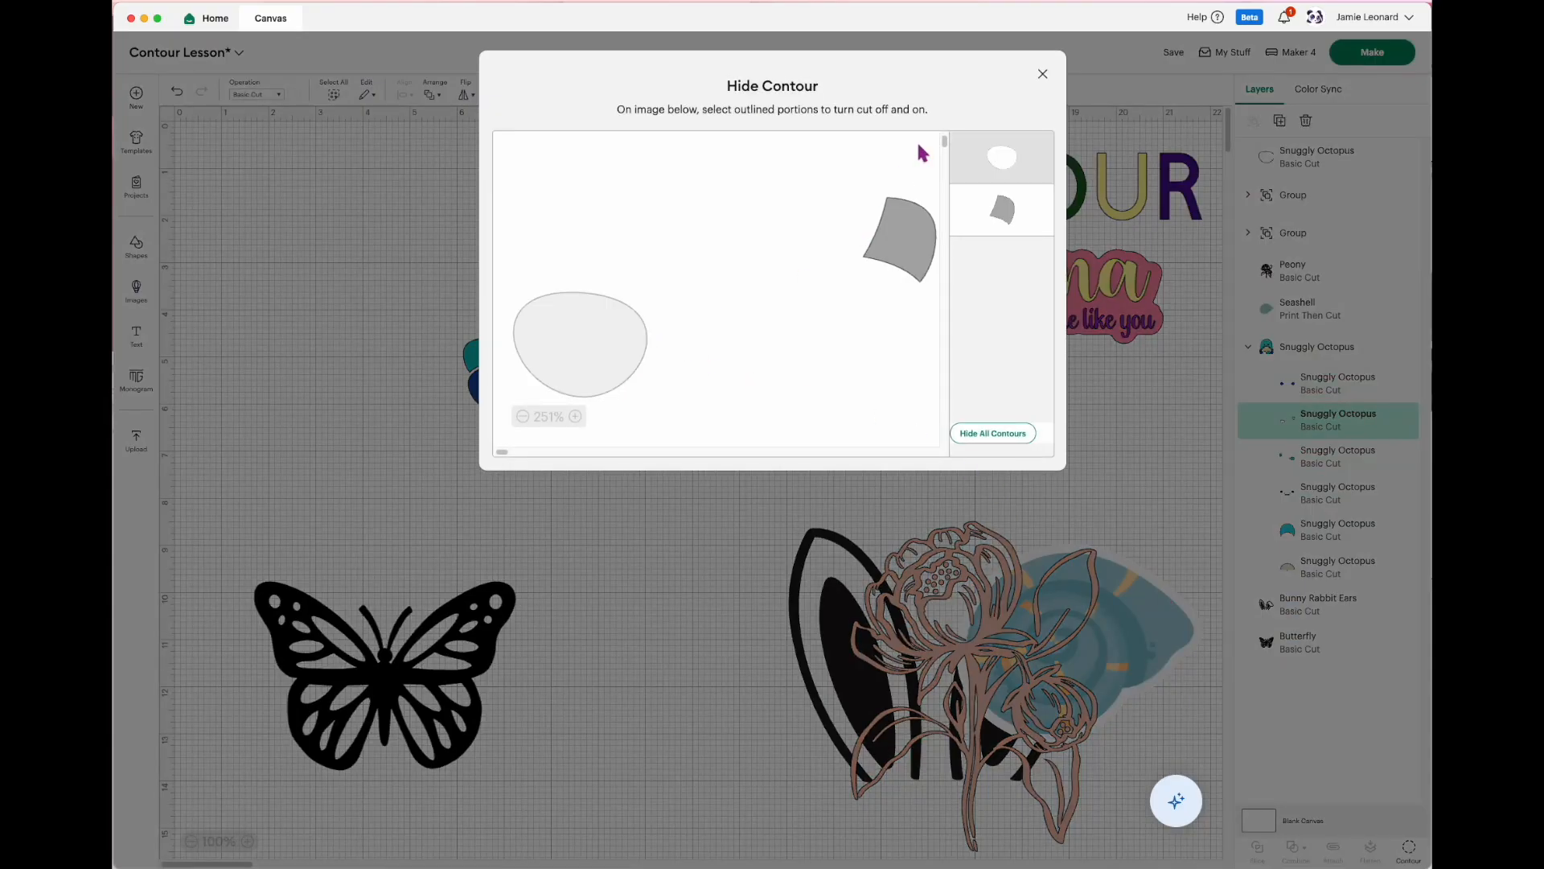
pyautogui.click(1042, 74)
# Step: Place the separate white tentacle copy back on the octopus at about X 7.33, Y 5.42, and recolor it pink
pyautogui.moveTo(806, 456); pyautogui.dragTo(555, 401)
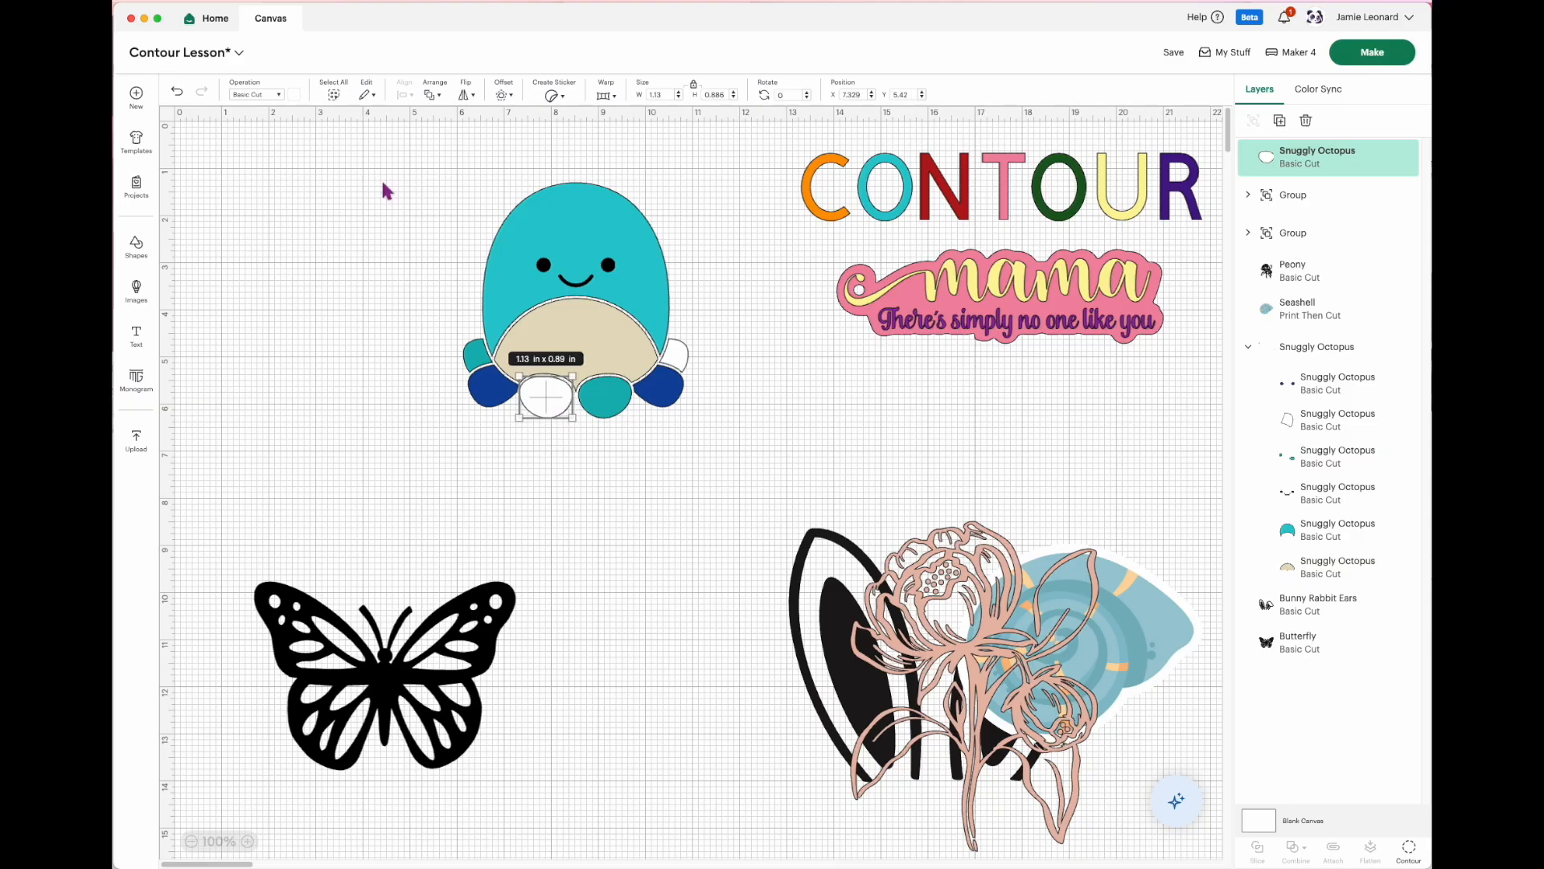
pyautogui.click(297, 96)
pyautogui.click(325, 167)
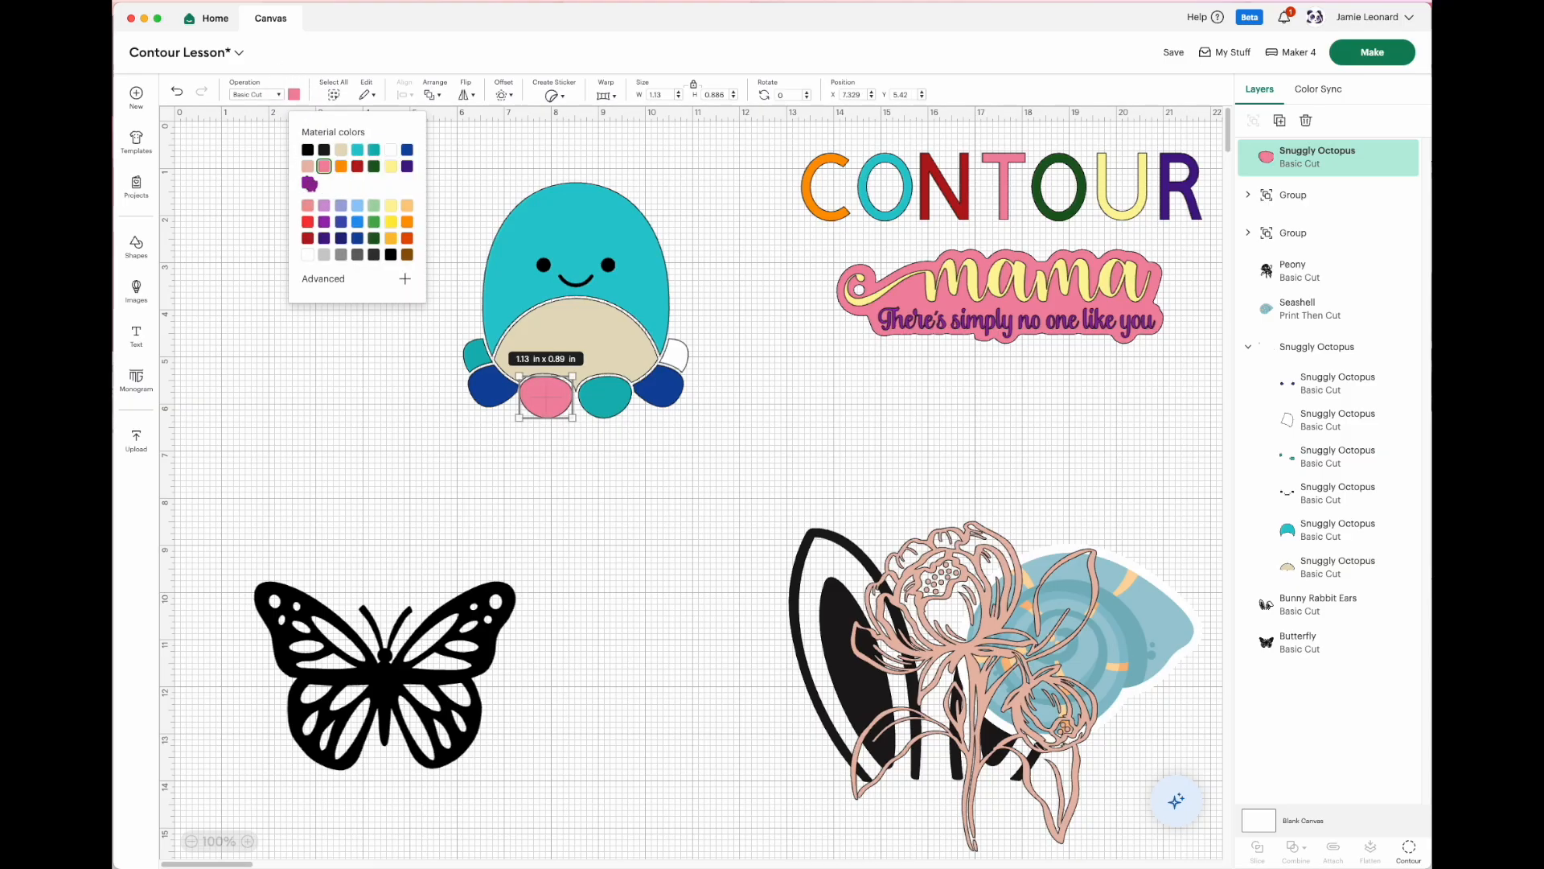
pyautogui.click(657, 562)
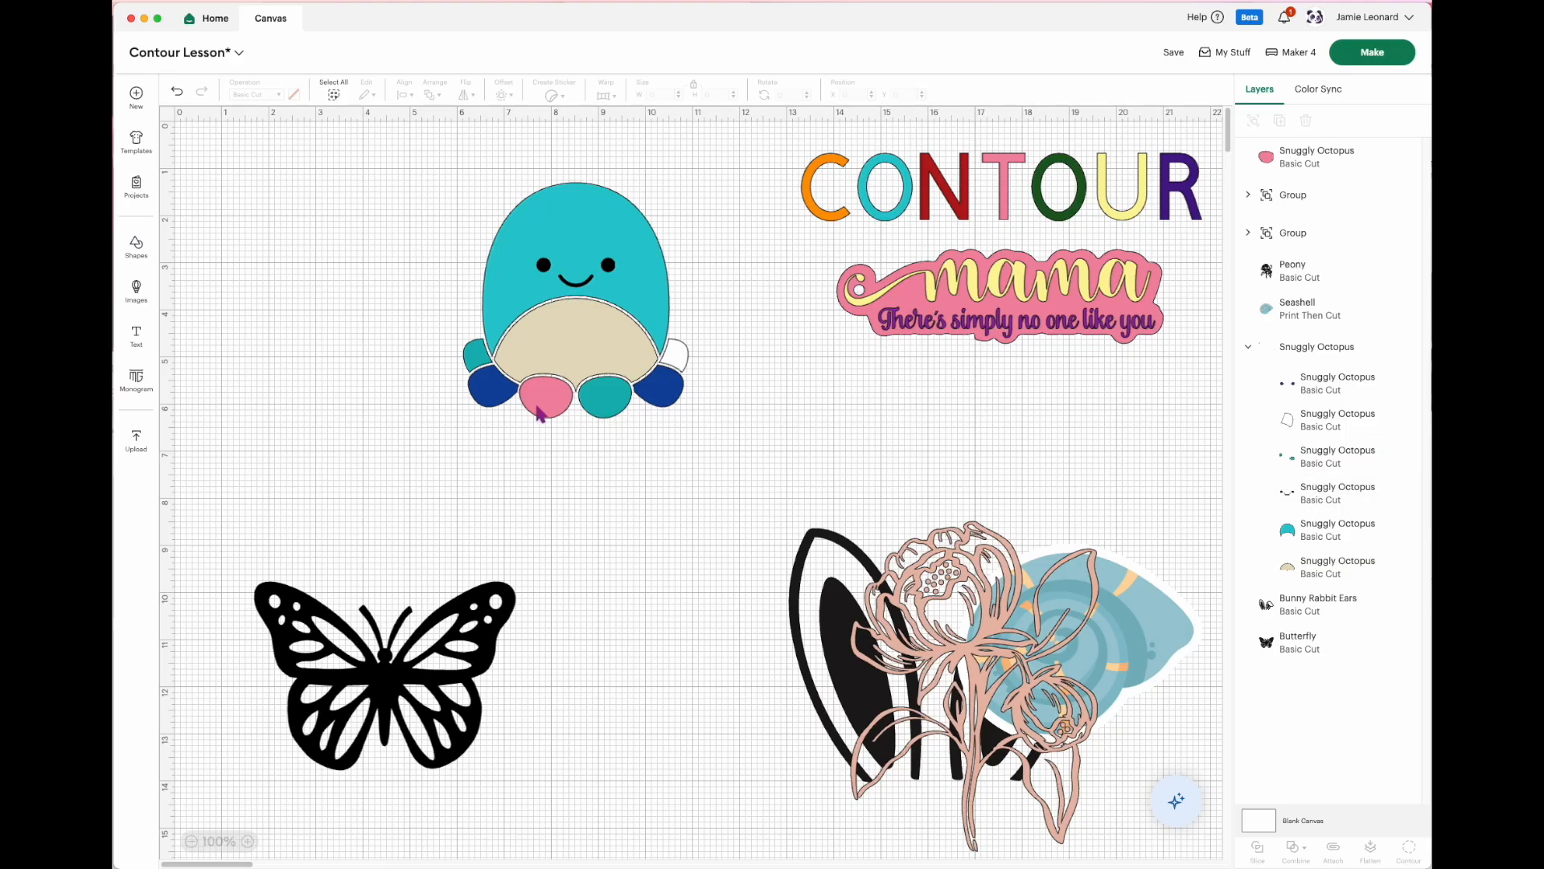
# Step: Group the octopus together with its separate pink tentacle piece
pyautogui.moveTo(757, 446); pyautogui.dragTo(465, 190)
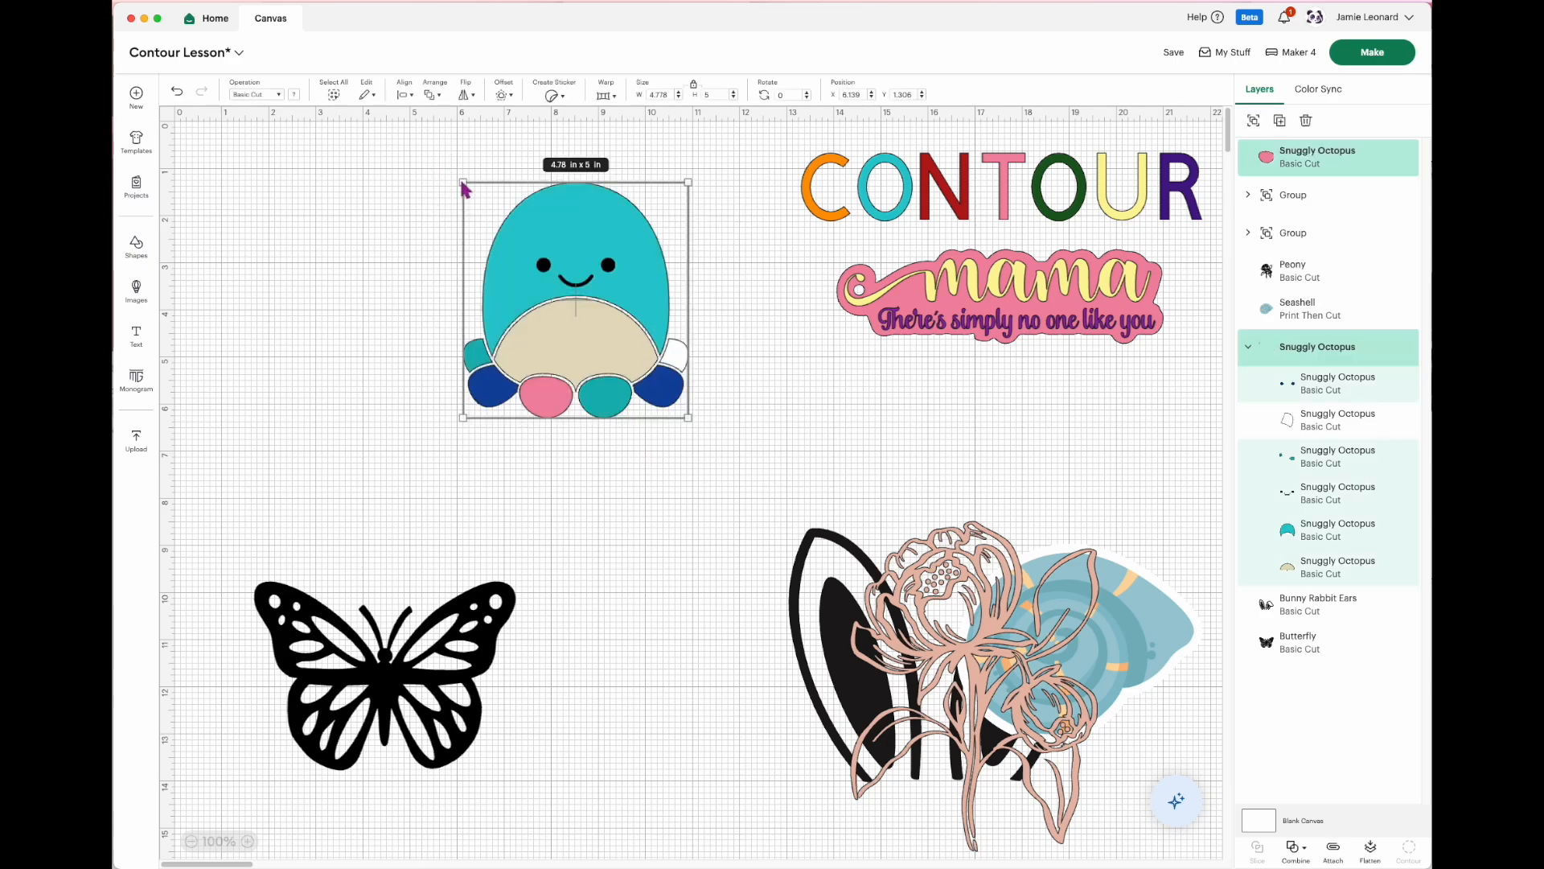
pyautogui.click(1254, 120)
pyautogui.moveTo(608, 344)
pyautogui.mouseDown()
pyautogui.moveTo(684, 334)
pyautogui.moveTo(625, 330)
pyautogui.moveTo(606, 354)
pyautogui.moveTo(606, 338)
pyautogui.mouseUp()
pyautogui.click(731, 434)
pyautogui.moveTo(730, 434); pyautogui.dragTo(412, 156)
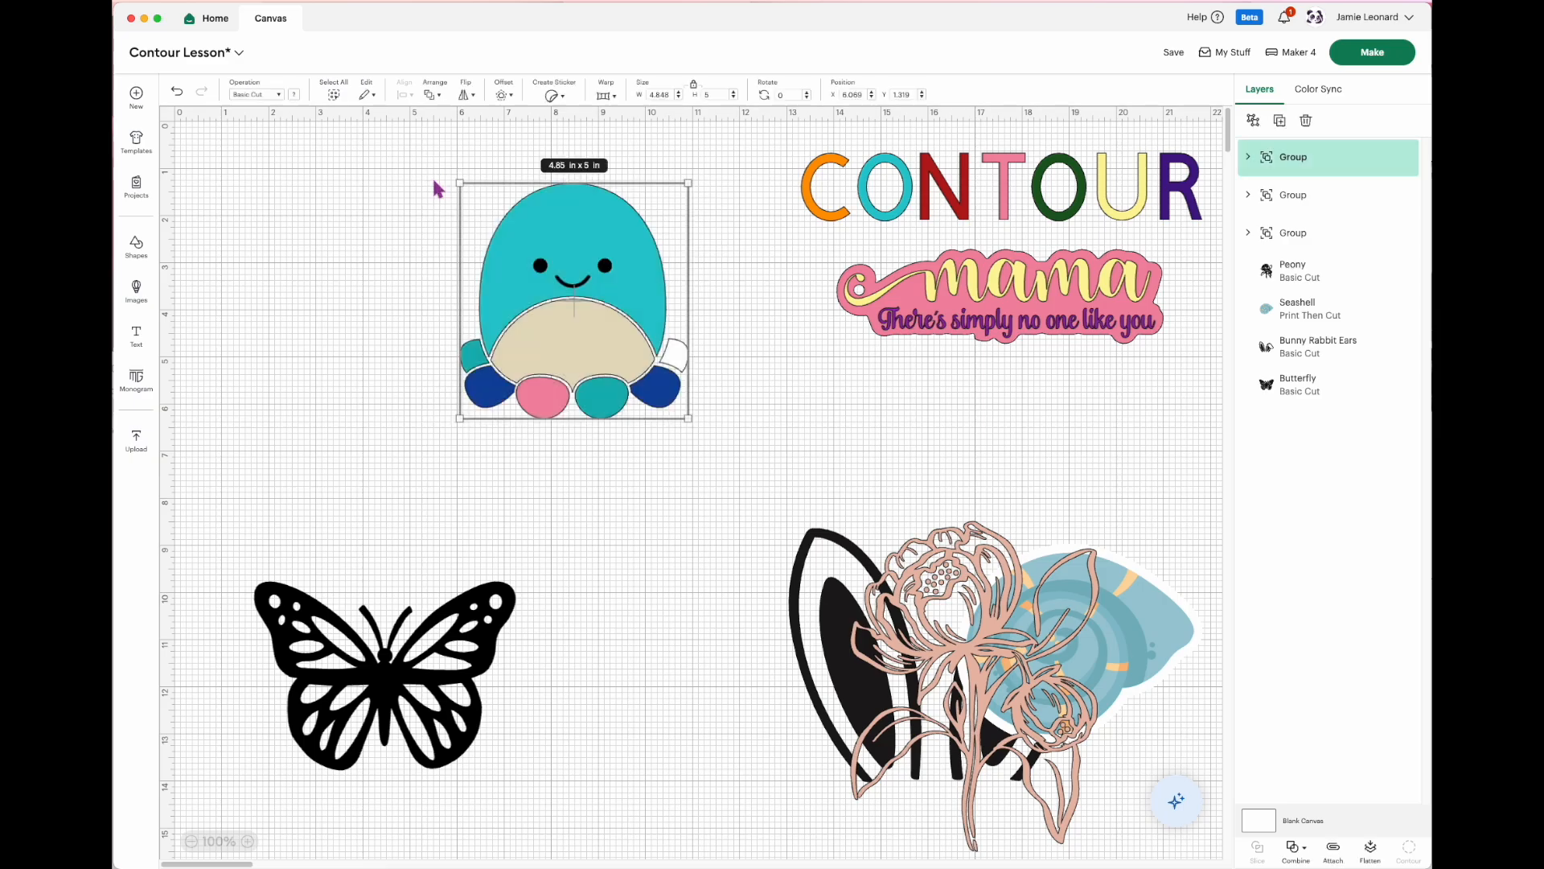
# Step: Ungroup the octopus, regroup all of its pieces, and move the group to about X 8.36, Y 0.72
pyautogui.click(1253, 120)
pyautogui.click(769, 452)
pyautogui.moveTo(768, 452); pyautogui.dragTo(411, 148)
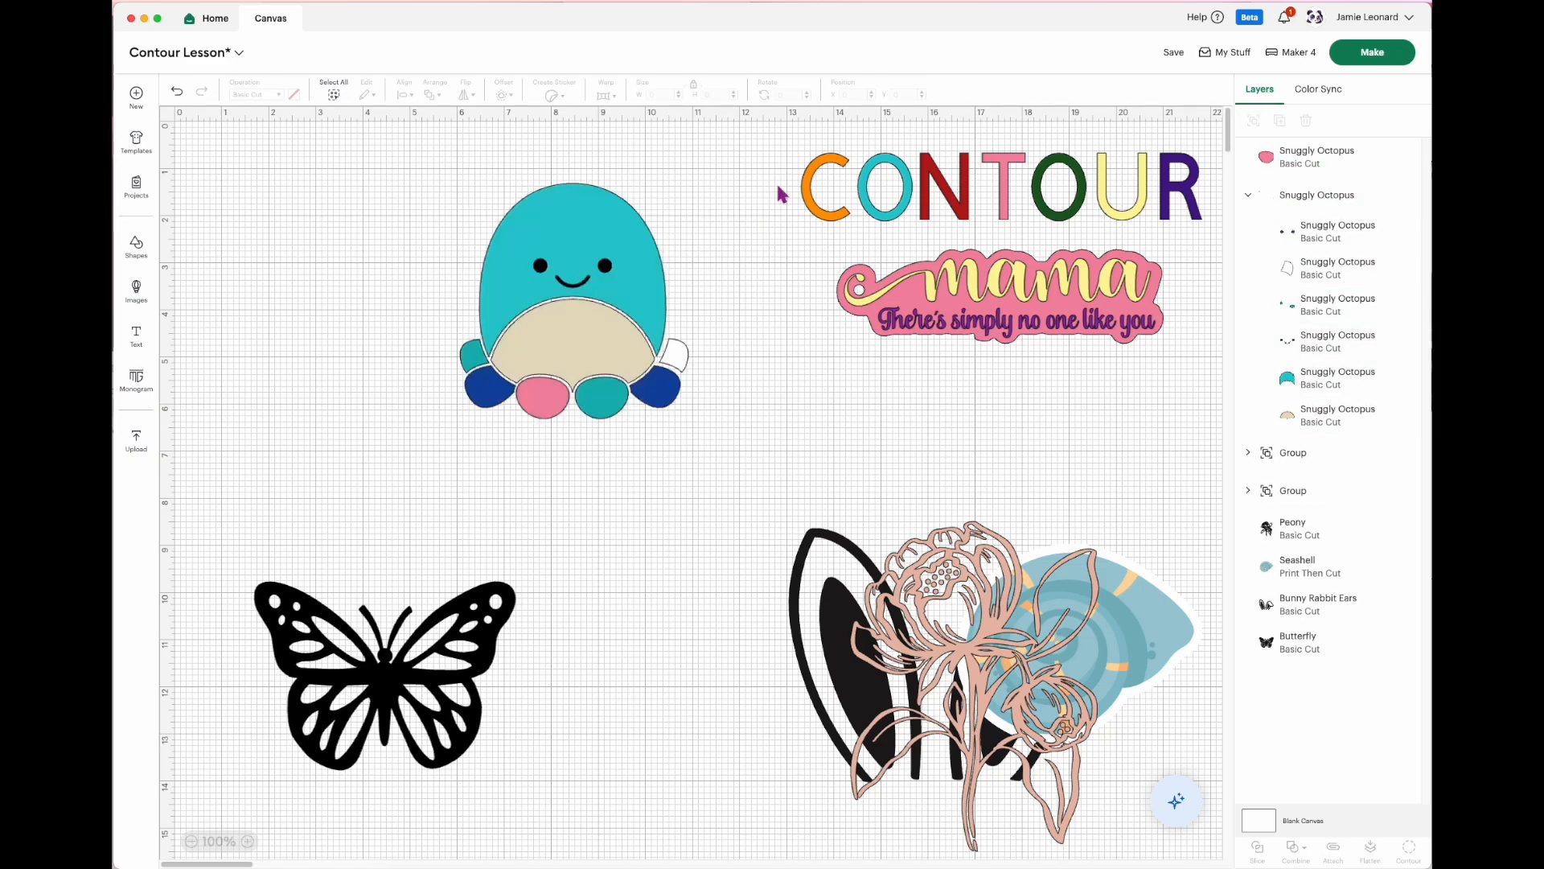
pyautogui.moveTo(736, 444); pyautogui.dragTo(427, 157)
pyautogui.click(1254, 121)
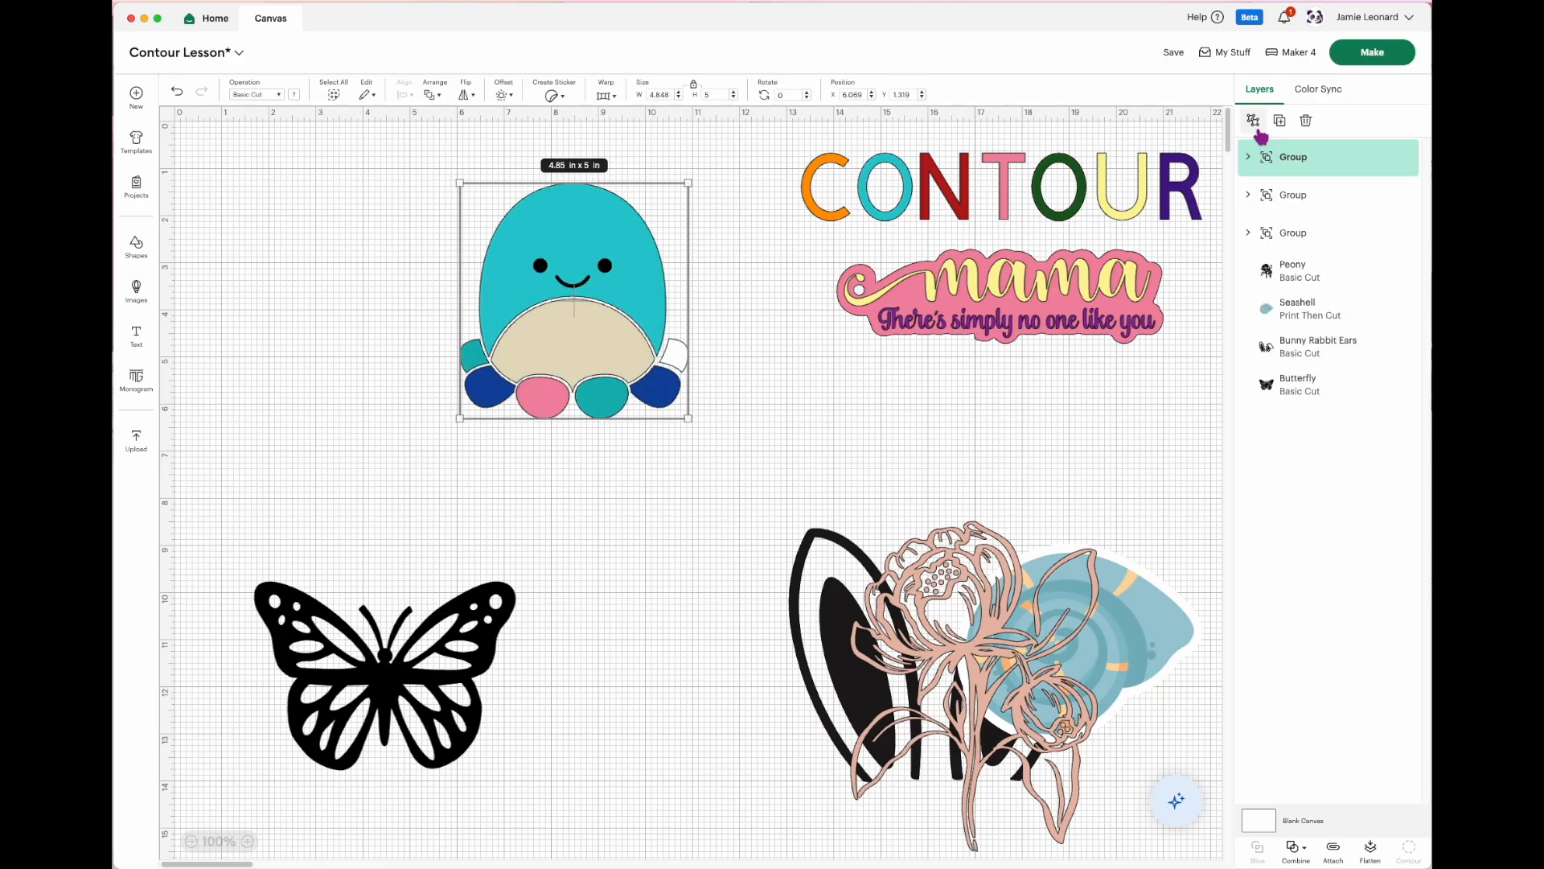
pyautogui.moveTo(626, 326); pyautogui.dragTo(732, 299)
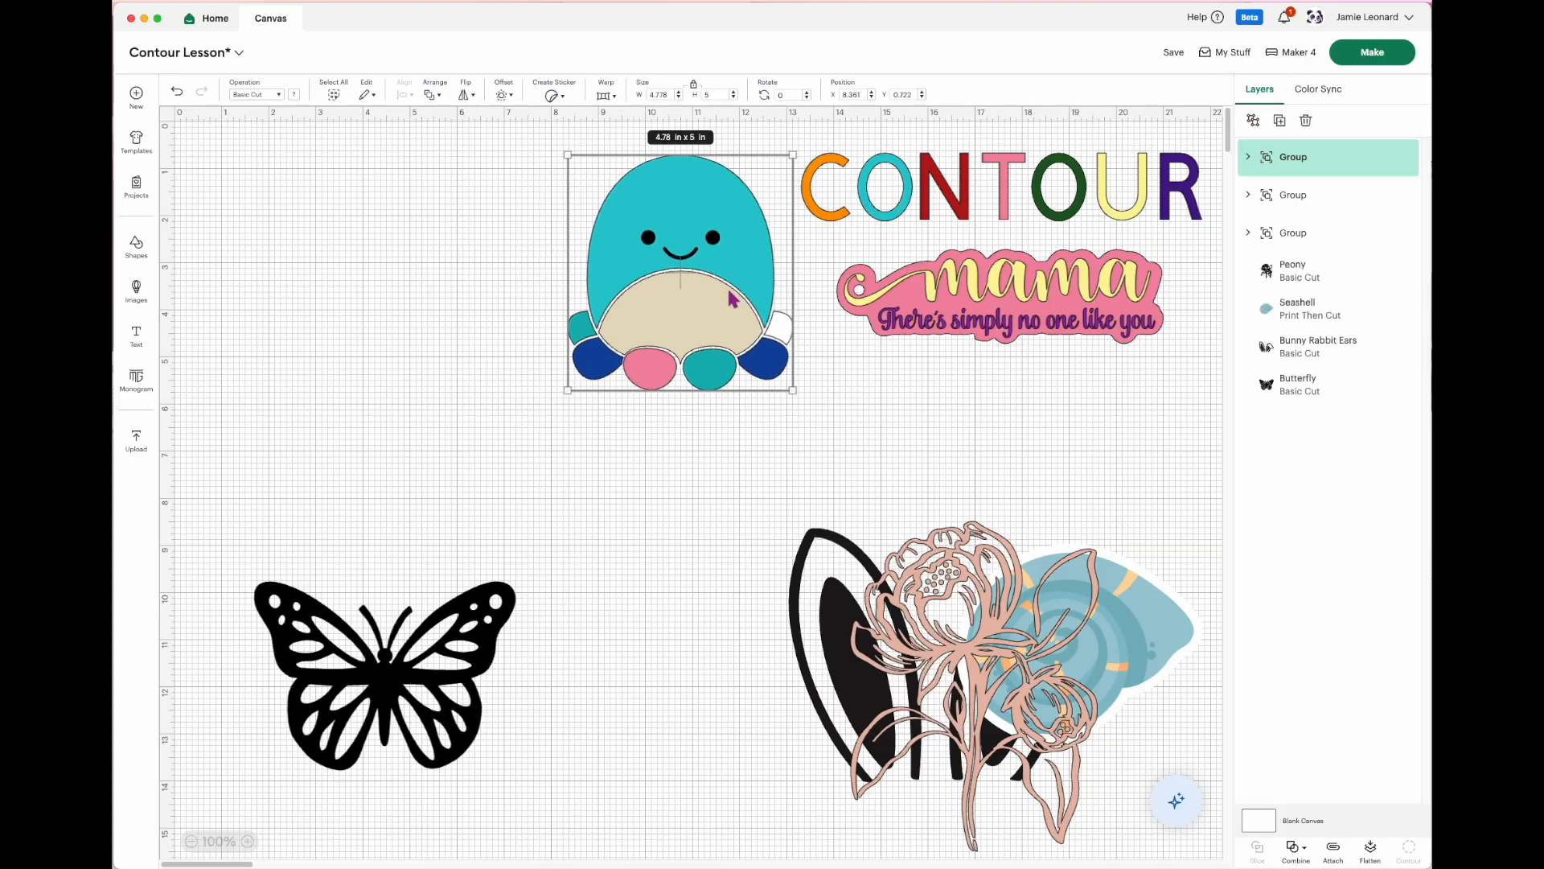
# Step: Spread the butterfly, seashell, bunny ears and peony apart on the canvas, placing the peony at about X 5.29, Y 6.14
pyautogui.moveTo(988, 679); pyautogui.dragTo(629, 566)
pyautogui.moveTo(524, 626); pyautogui.dragTo(474, 237)
pyautogui.moveTo(1062, 585); pyautogui.dragTo(1070, 413)
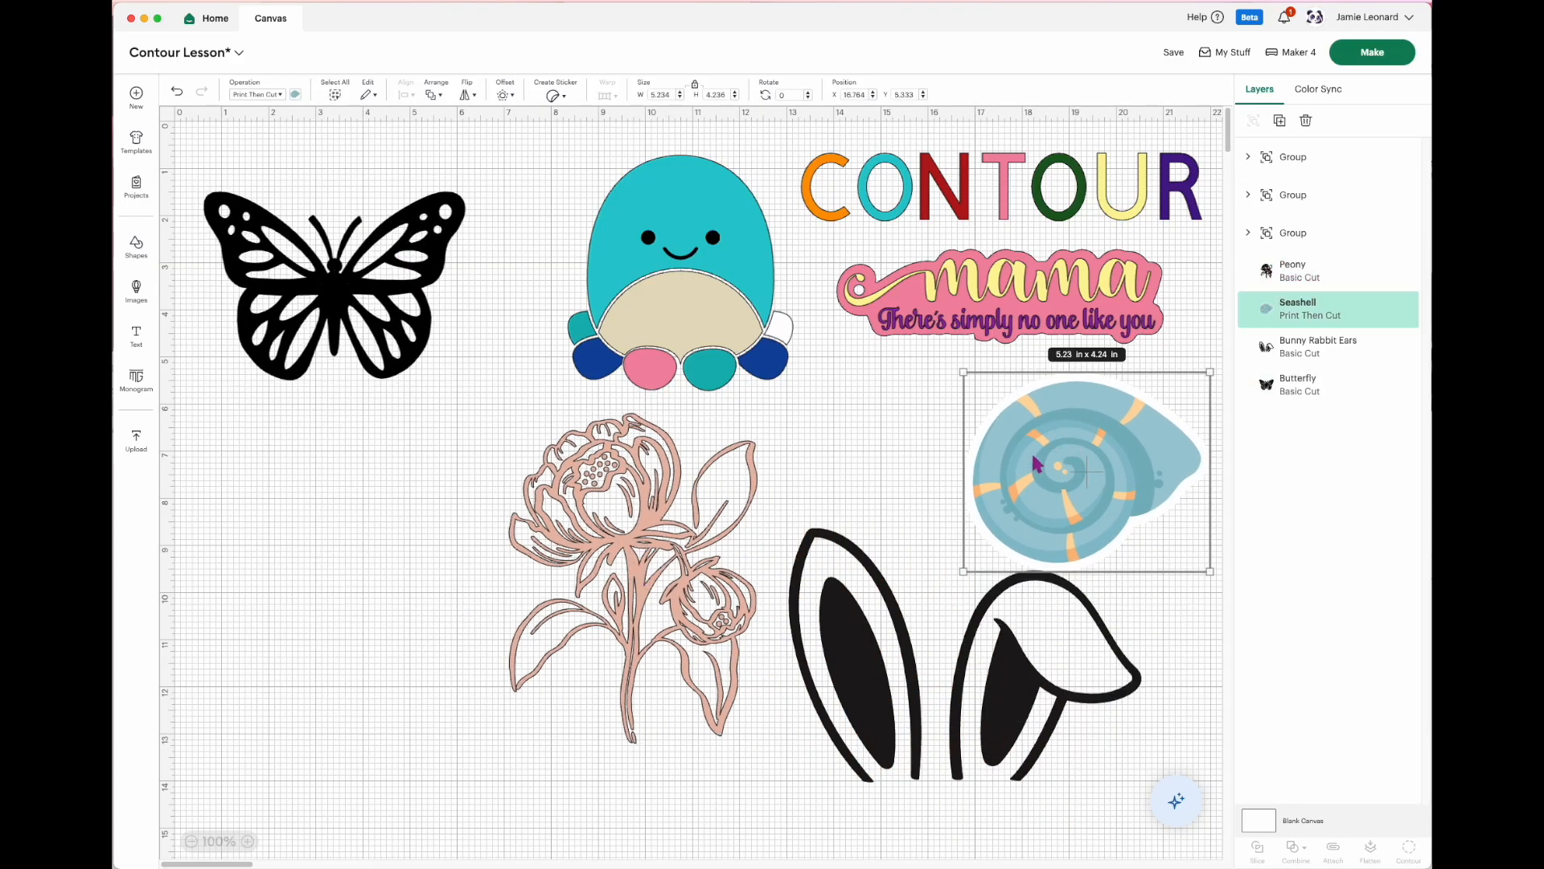
pyautogui.moveTo(904, 655); pyautogui.dragTo(967, 668)
pyautogui.moveTo(679, 692); pyautogui.dragTo(625, 680)
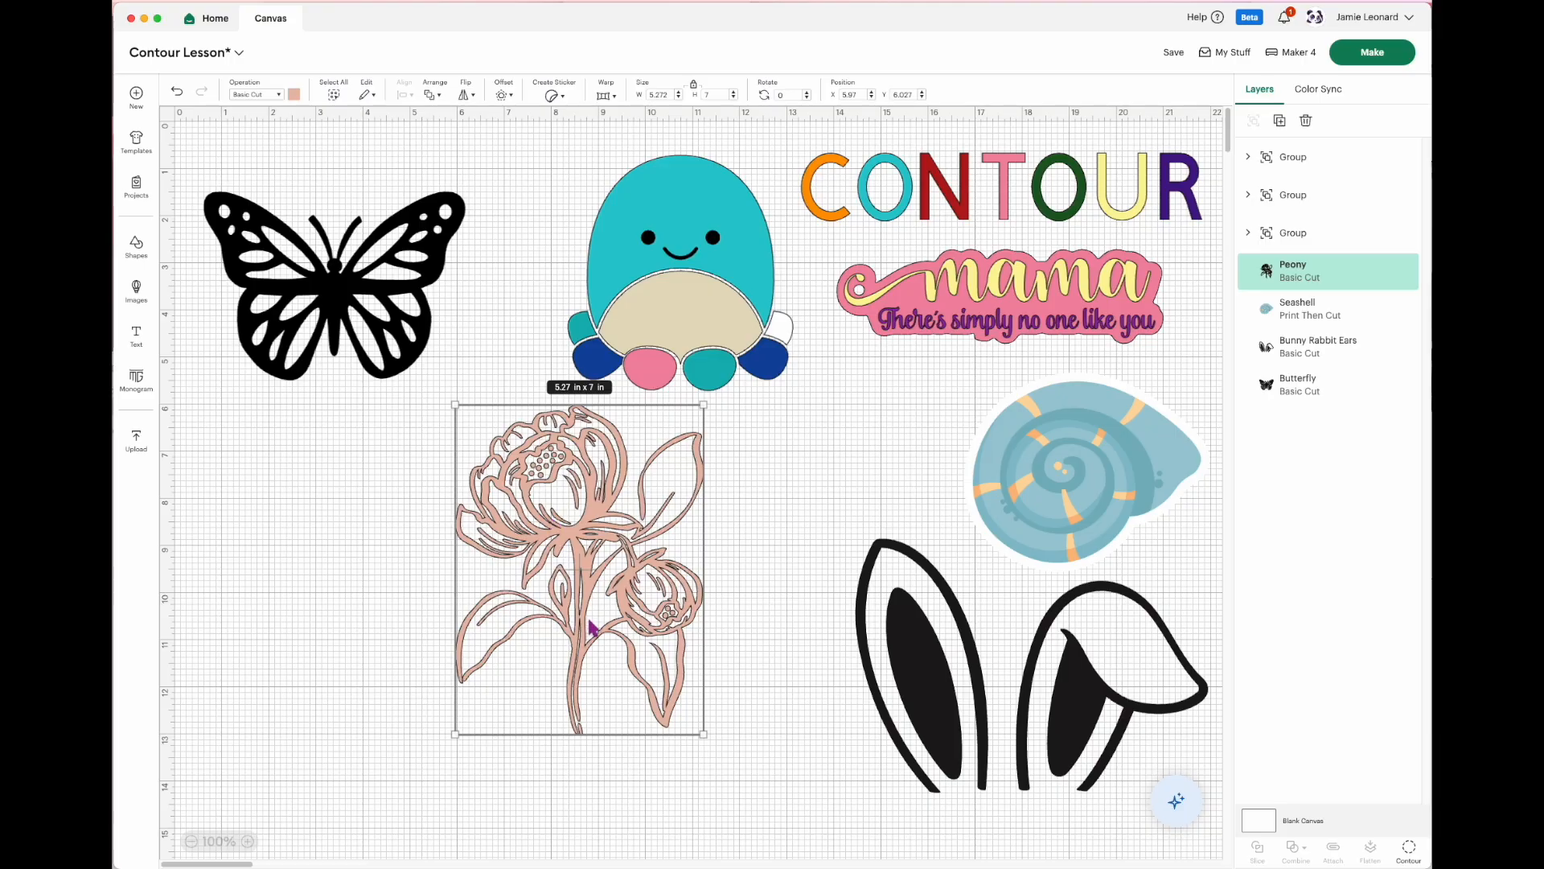
pyautogui.moveTo(588, 623); pyautogui.dragTo(556, 628)
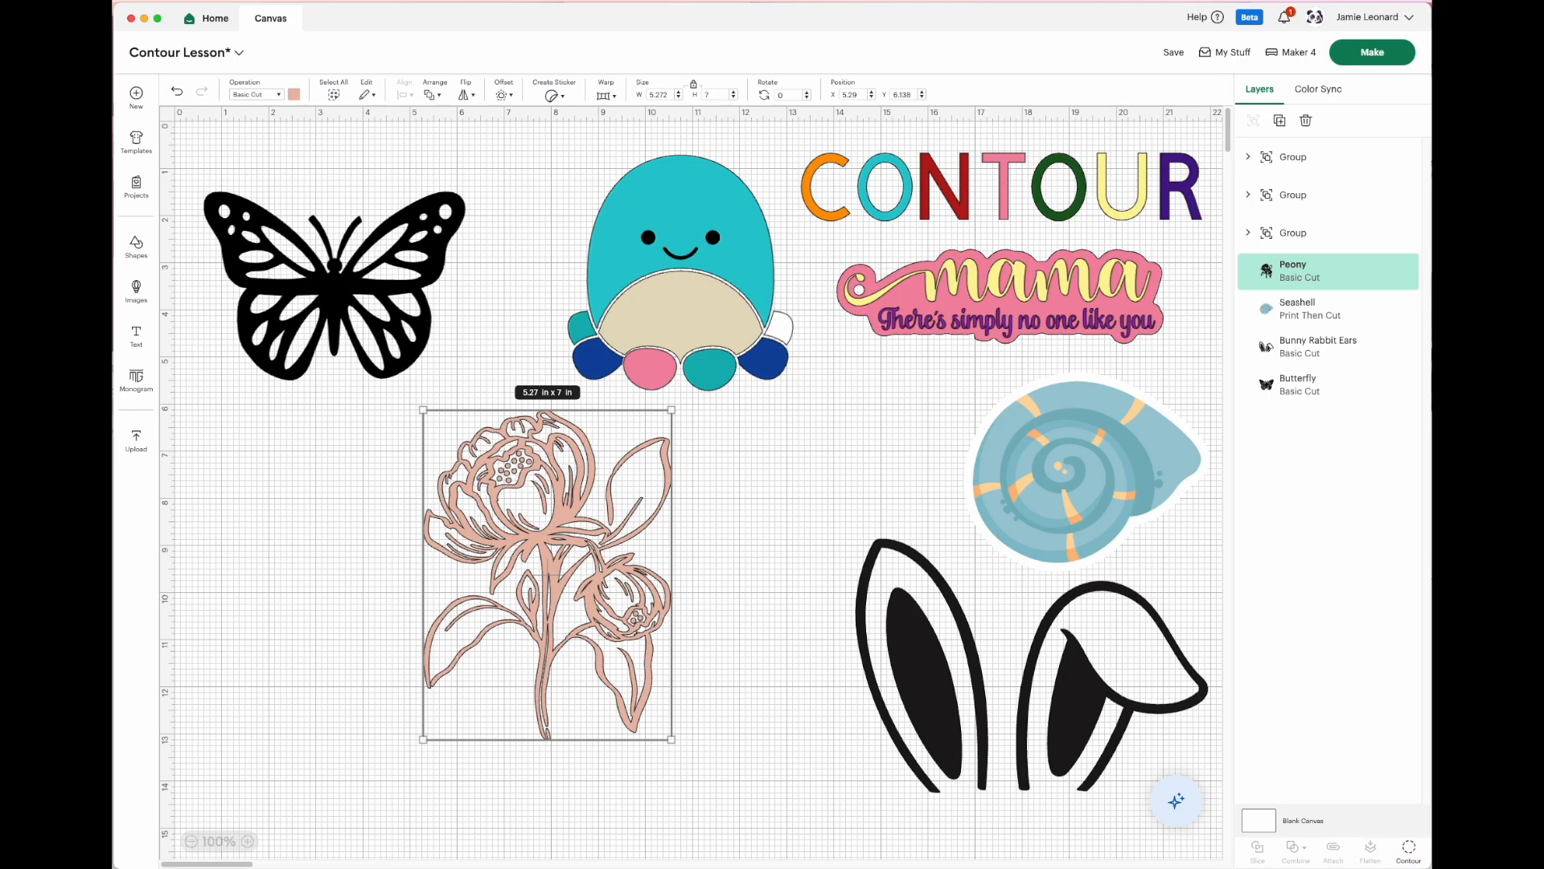
# Step: Hide the peony's main line-work contour with Contour, and restore the full peony
pyautogui.click(1408, 848)
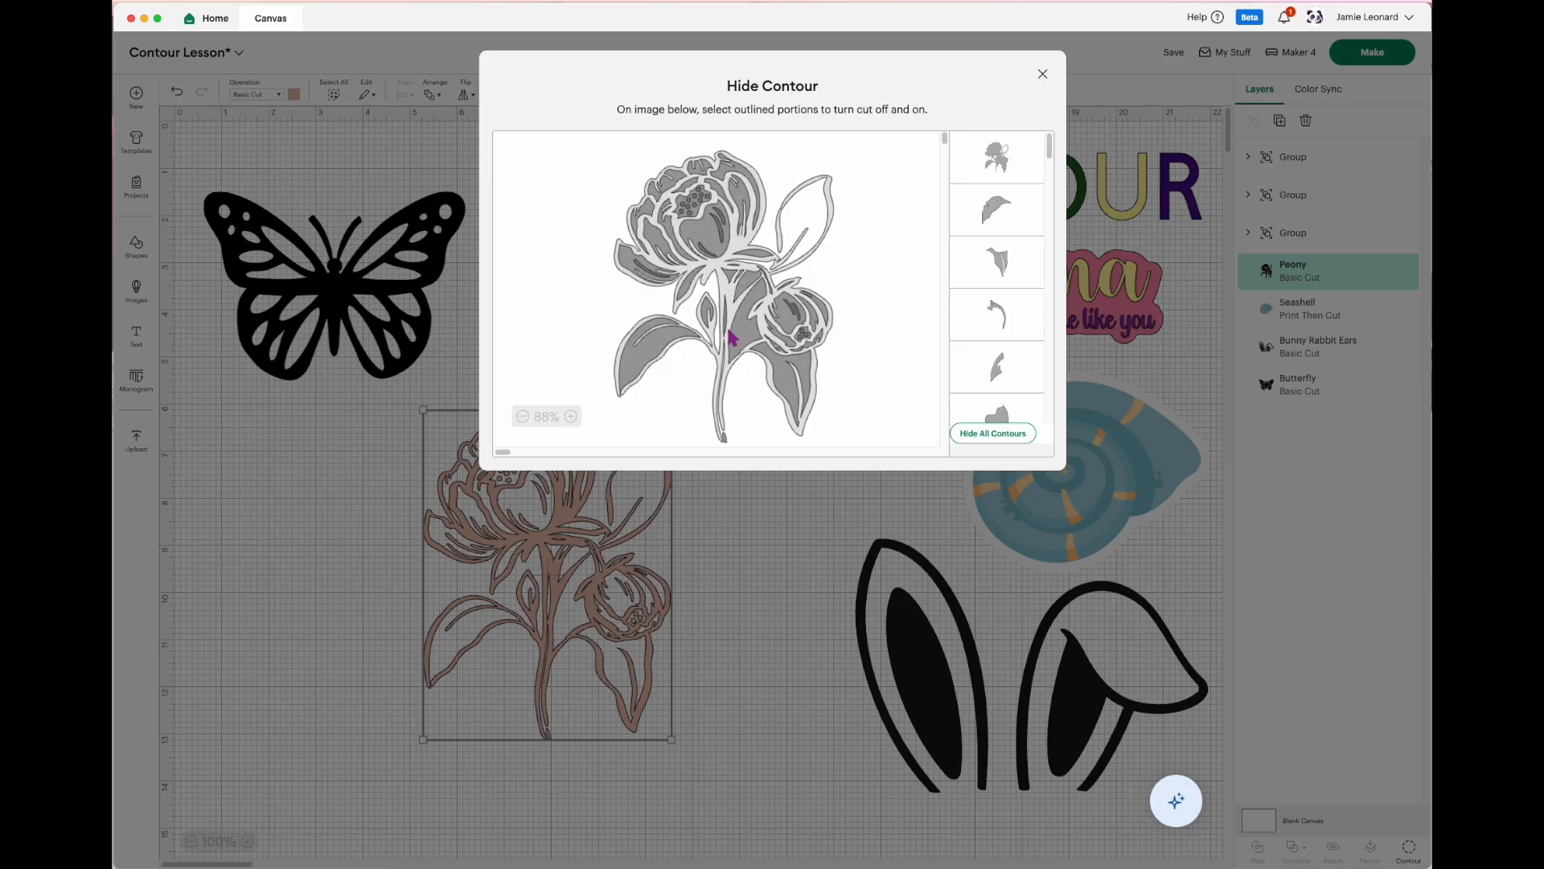
pyautogui.click(731, 382)
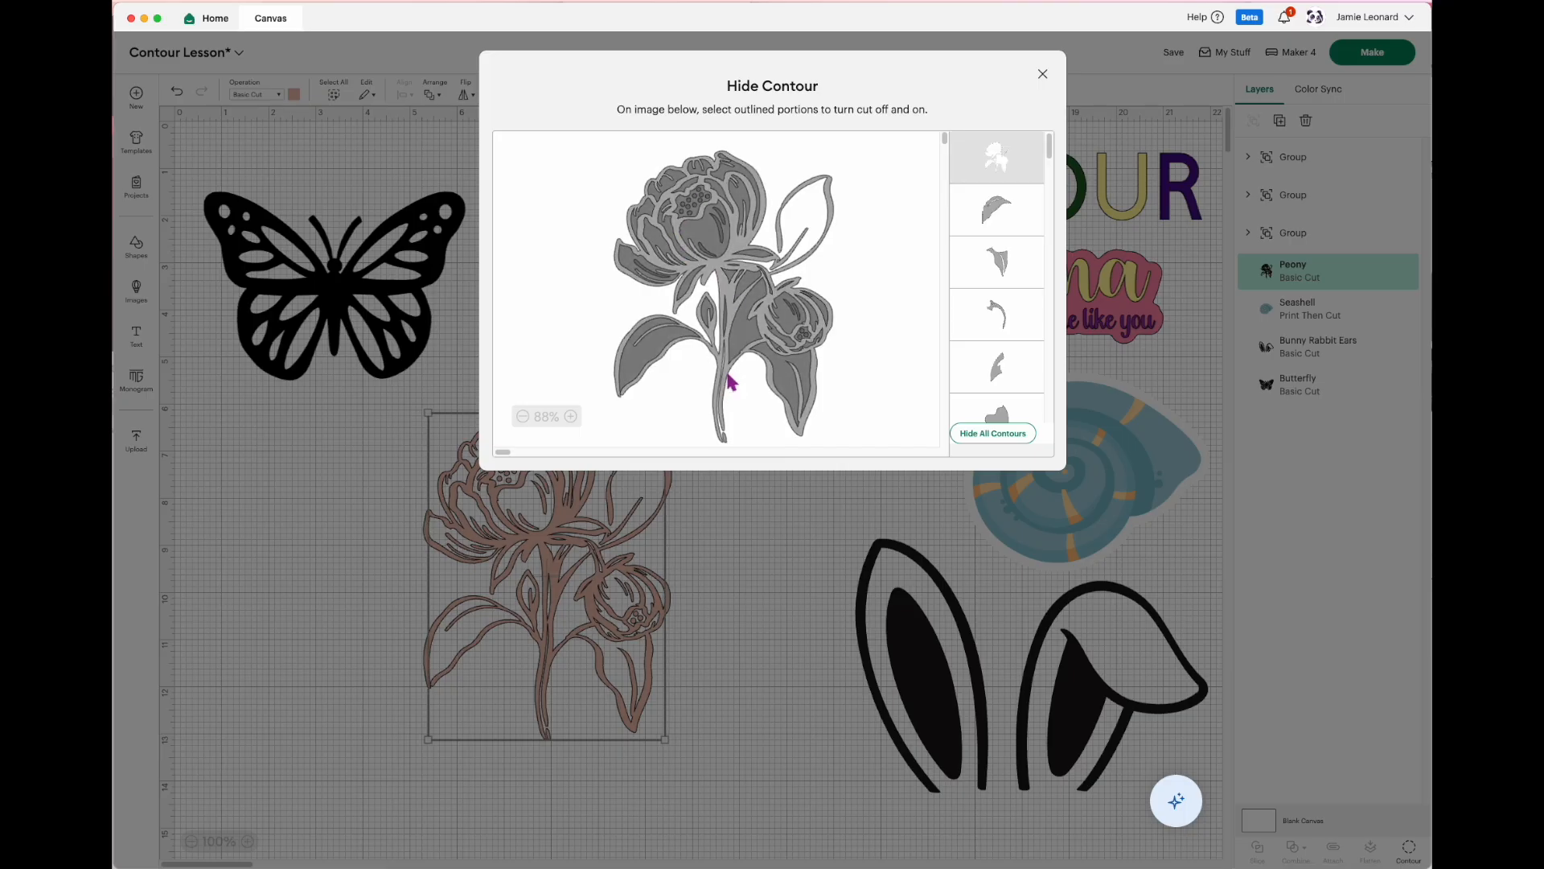
pyautogui.click(751, 534)
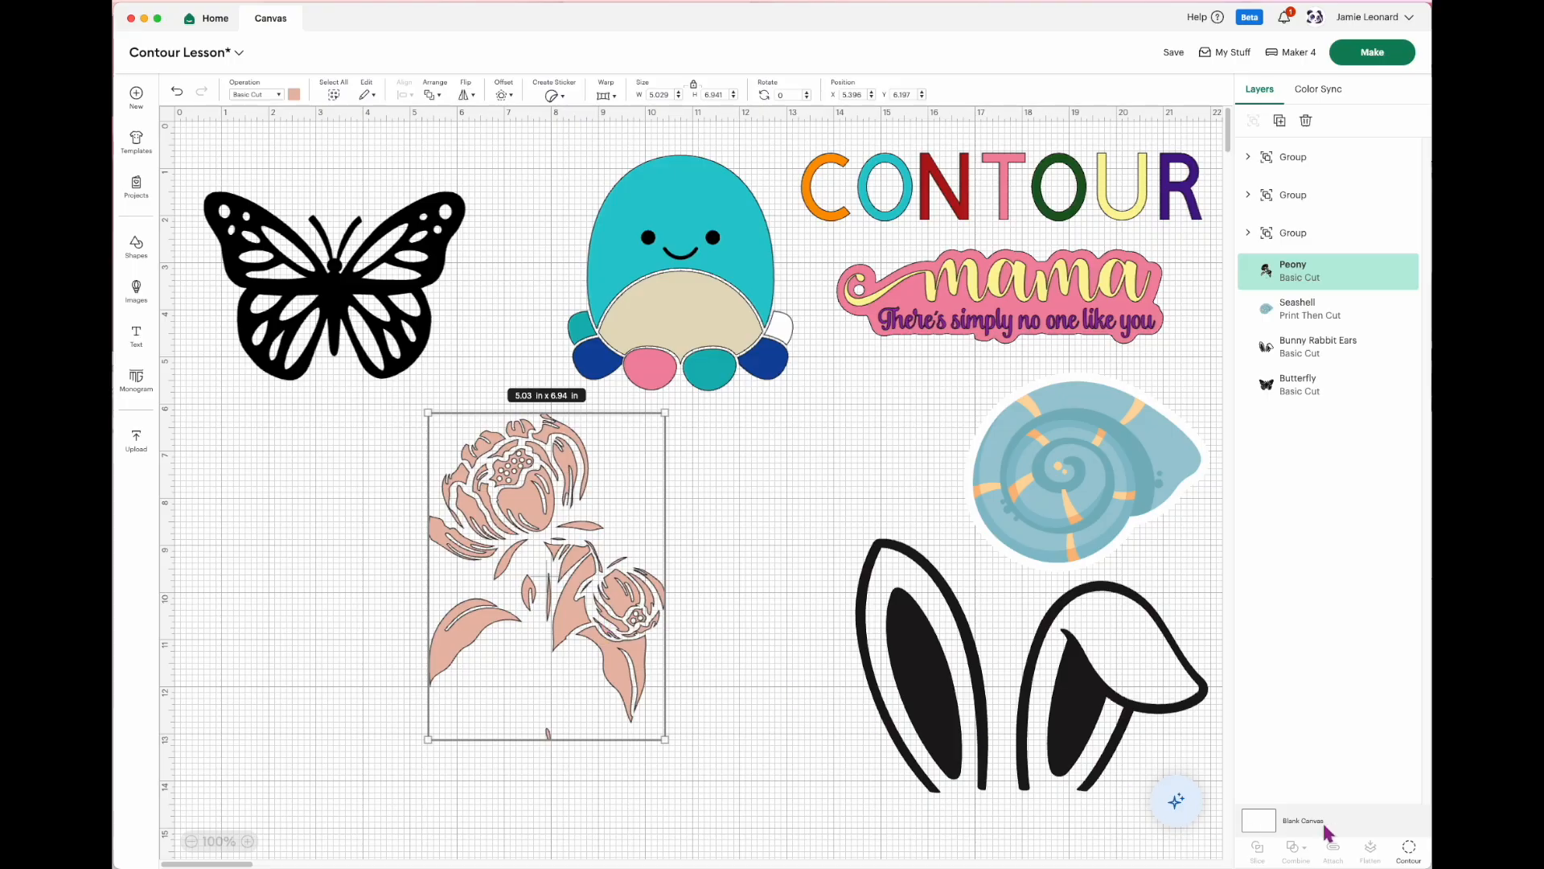
pyautogui.click(1412, 850)
pyautogui.click(653, 544)
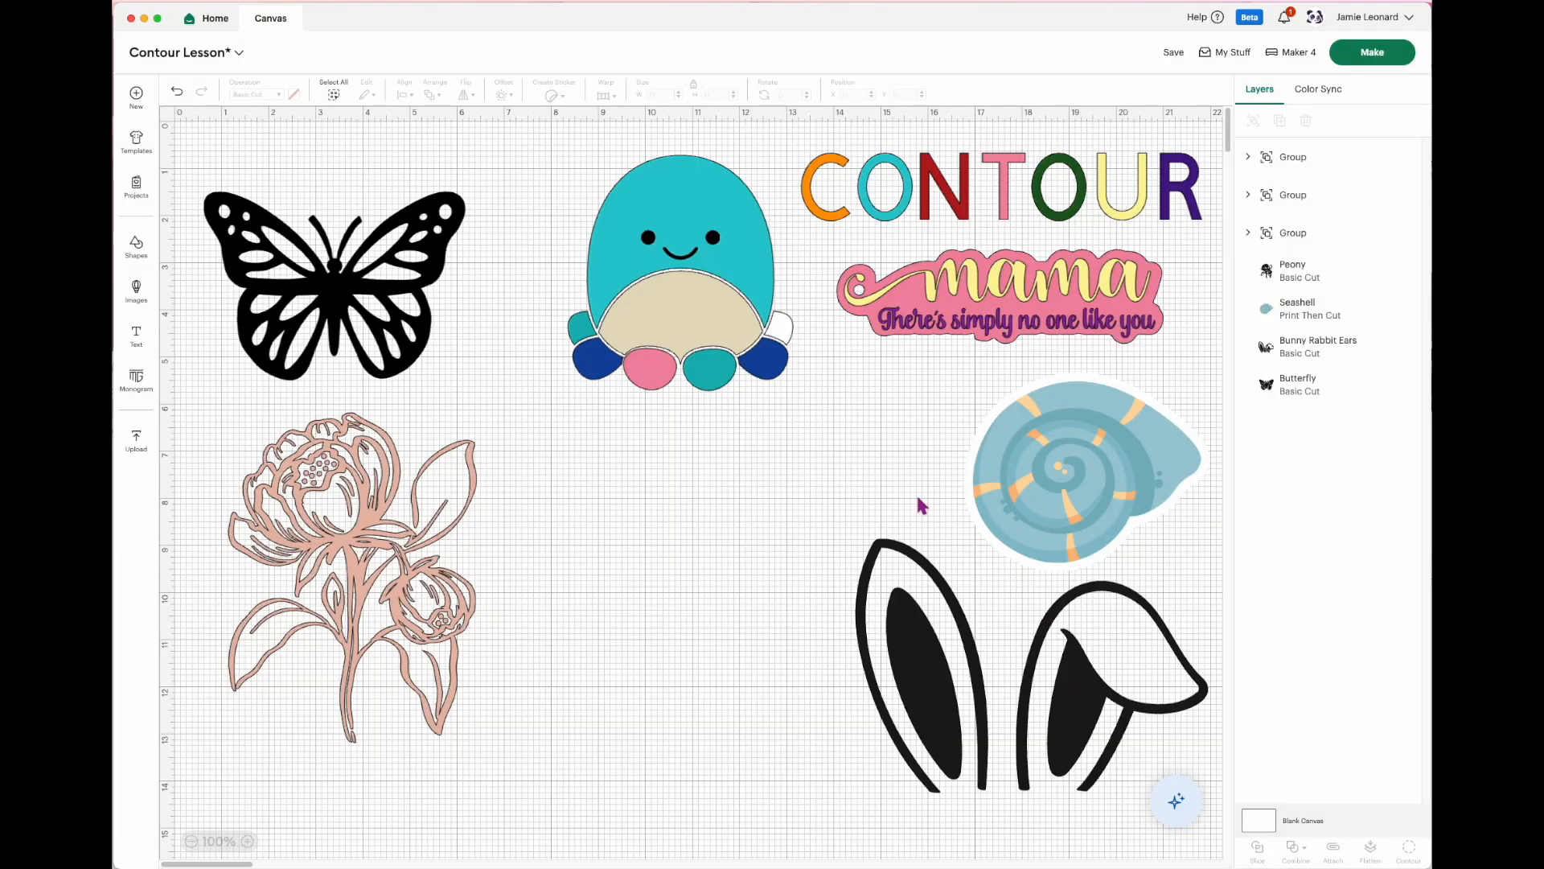
# Step: Move the bunny ears to about X 8.38, Y 6.43, and use Contour to hide the folded ear and the upright ear's outline
pyautogui.moveTo(966, 747); pyautogui.dragTo(648, 641)
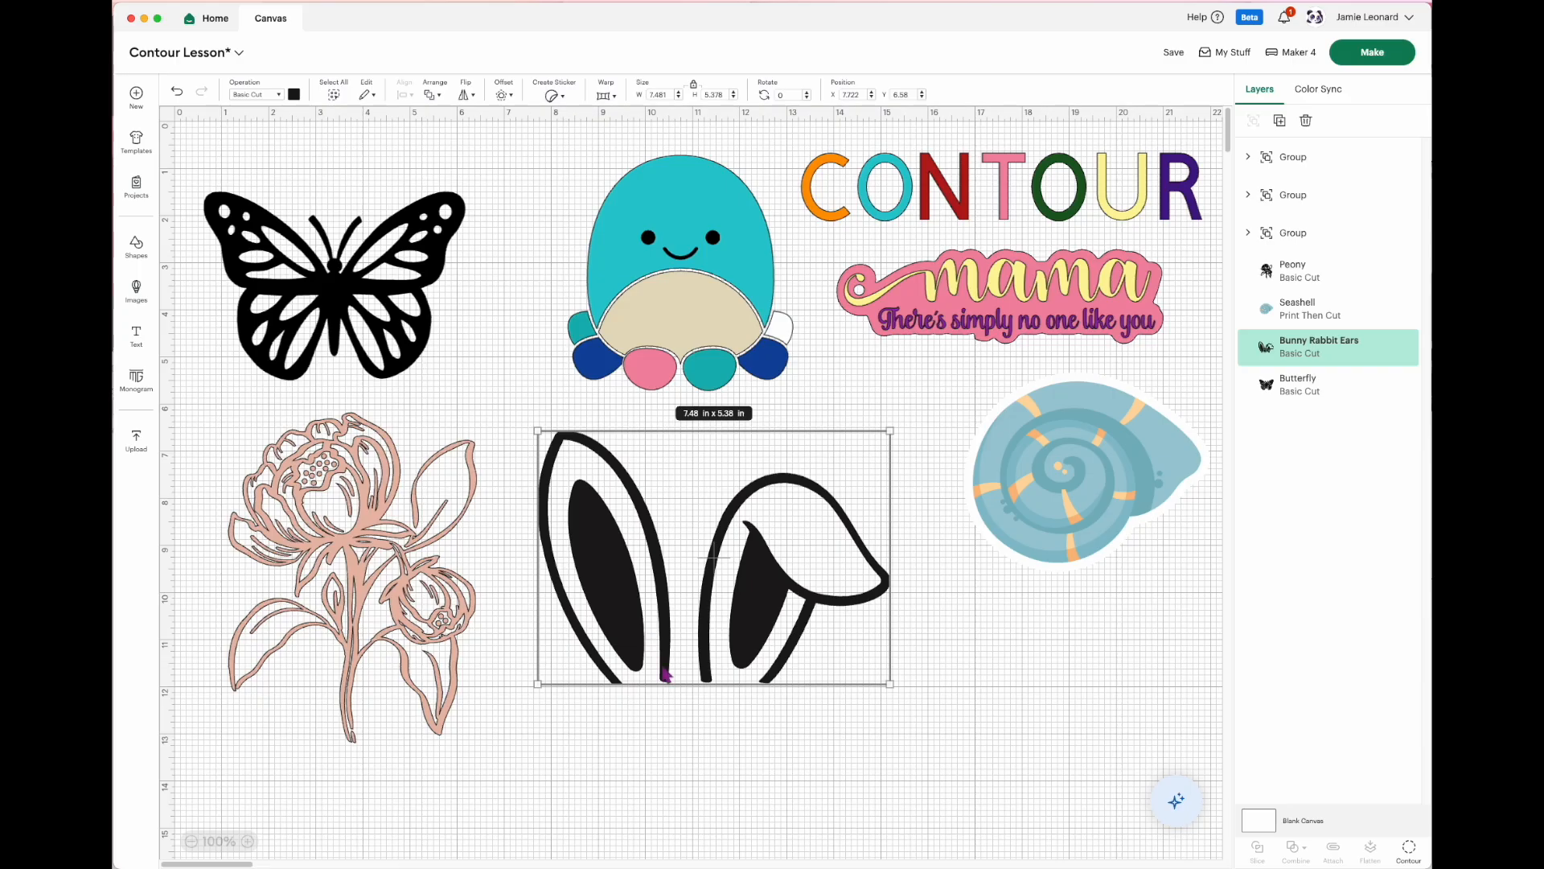
pyautogui.moveTo(747, 641); pyautogui.dragTo(778, 633)
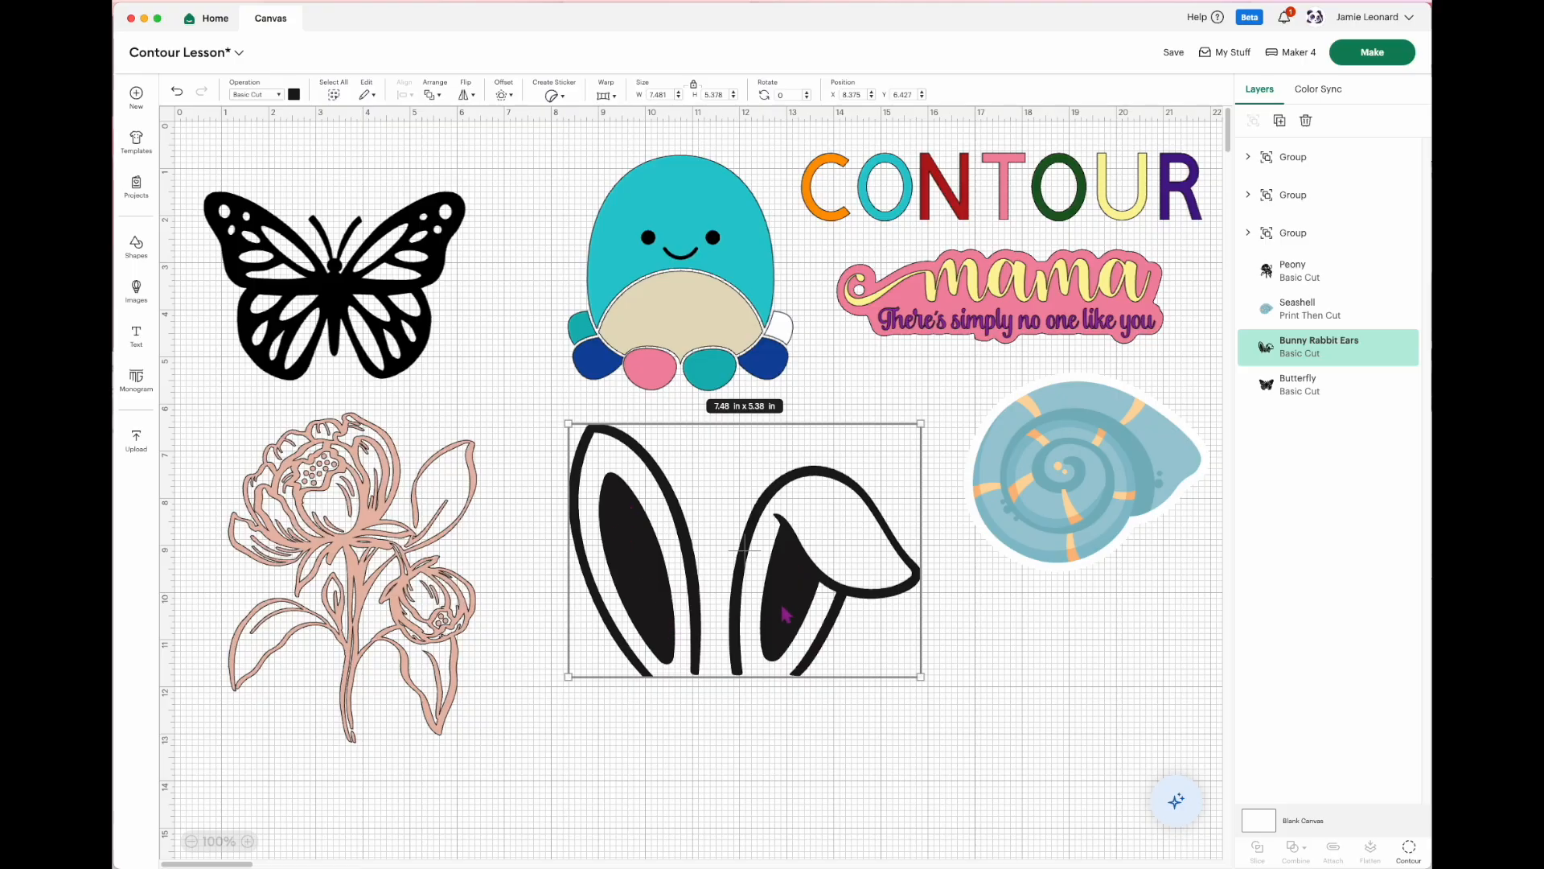
pyautogui.click(1409, 849)
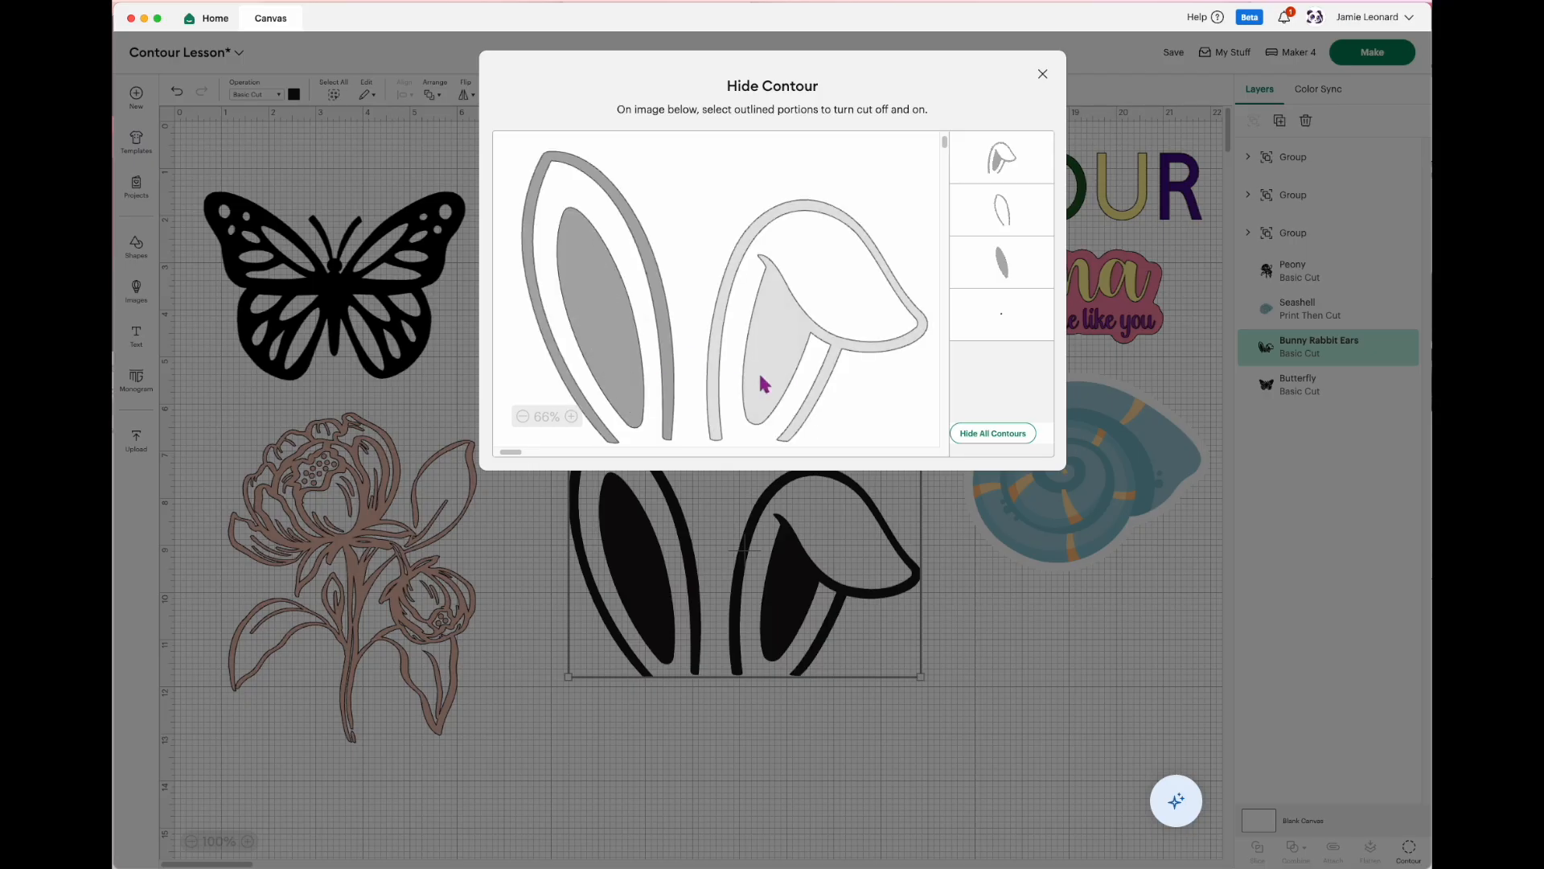
pyautogui.click(765, 384)
pyautogui.click(666, 348)
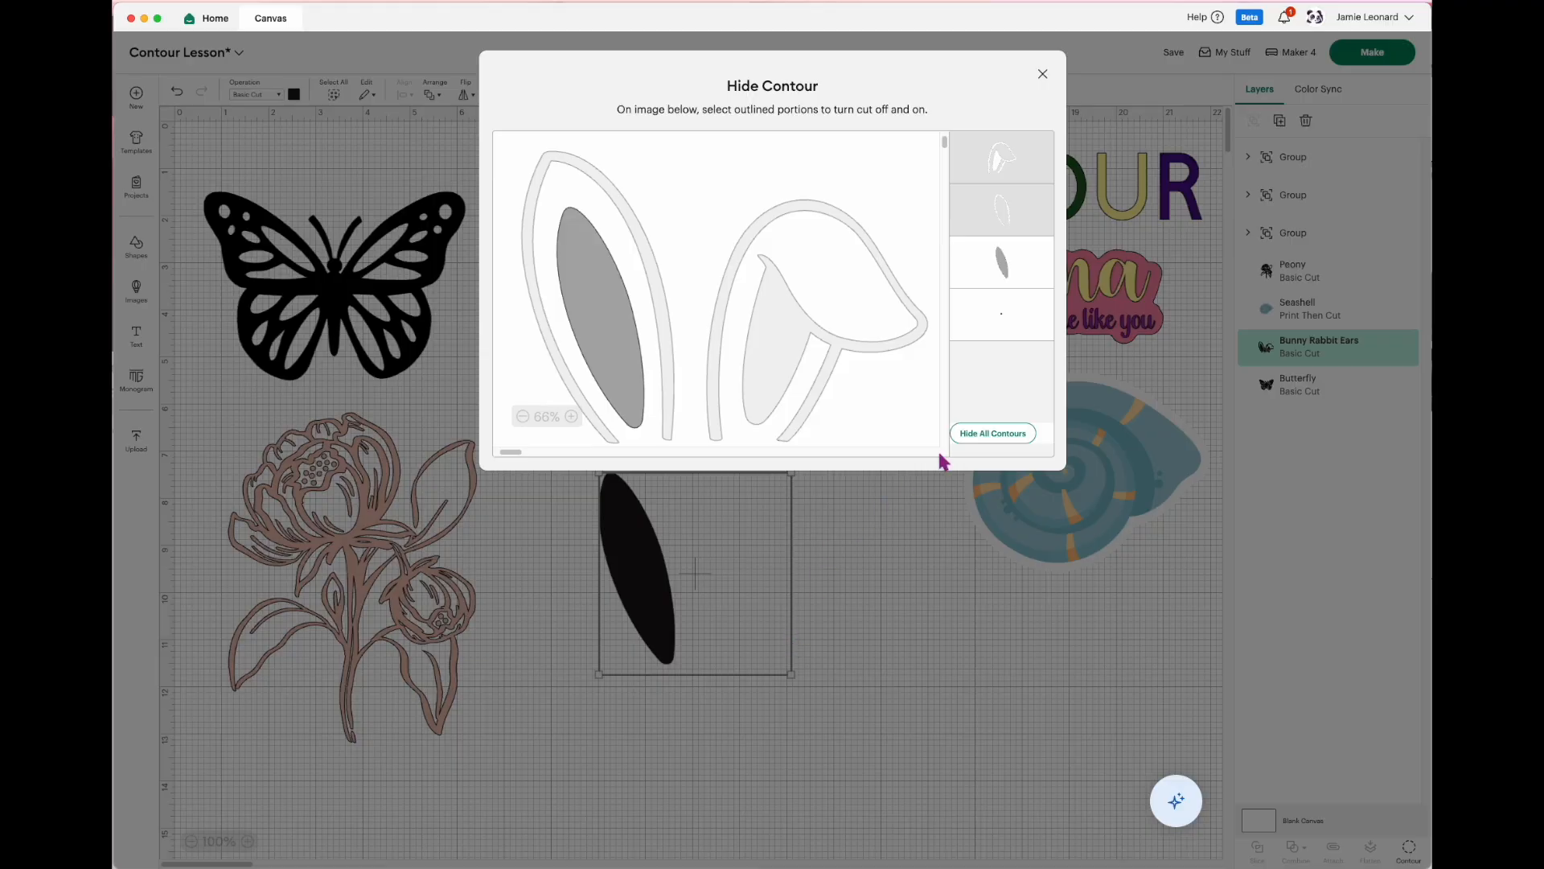
# Step: Restore both hidden ear contours, and toggle the folded ear's contour off and back on
pyautogui.click(777, 383)
pyautogui.click(665, 345)
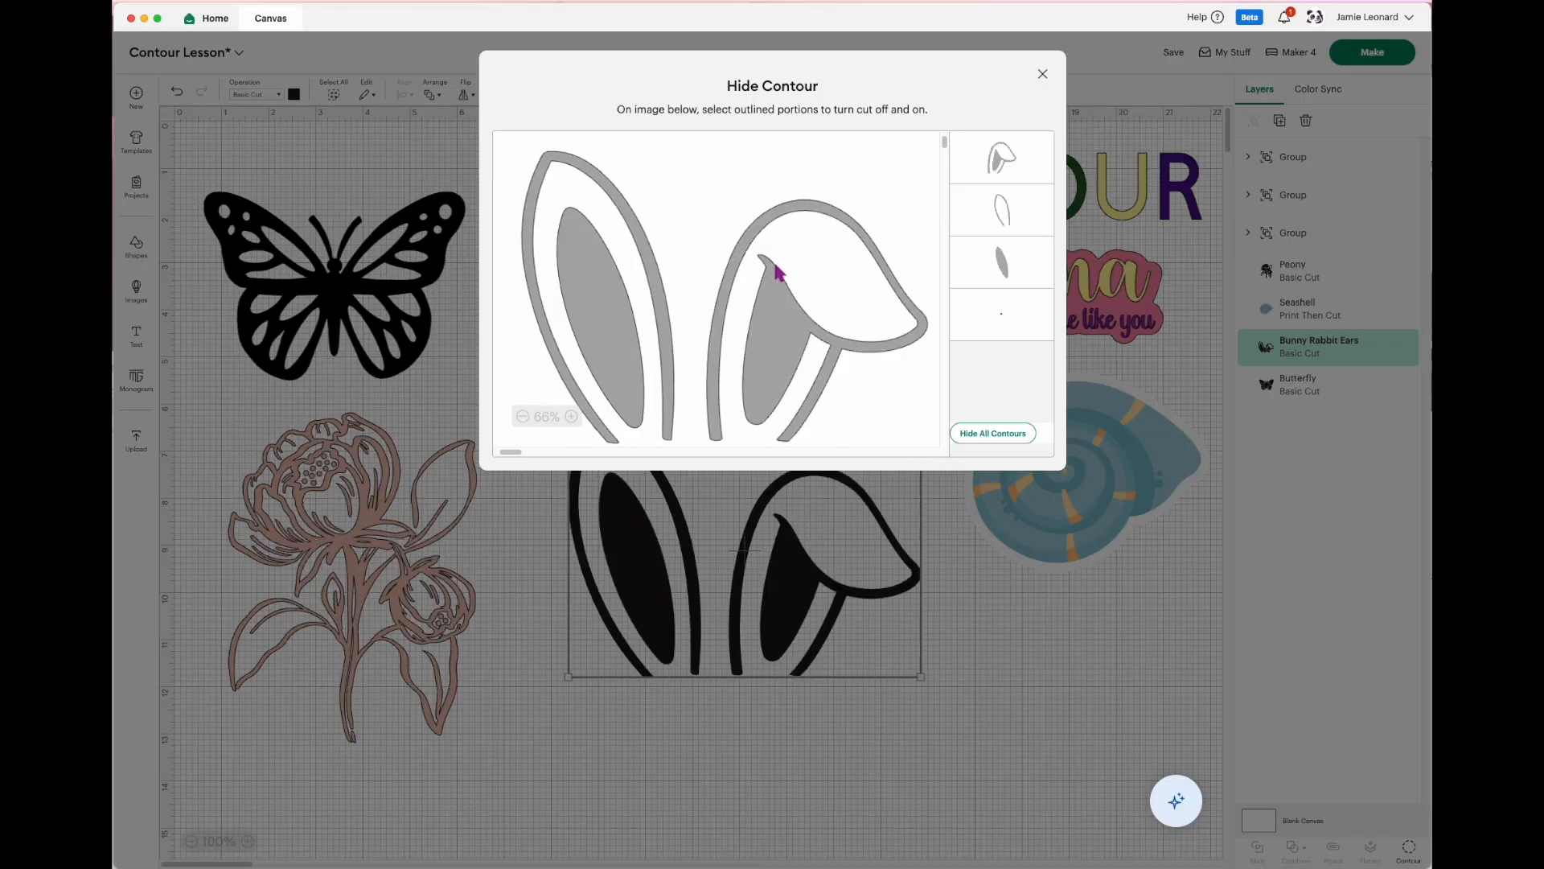
pyautogui.click(788, 371)
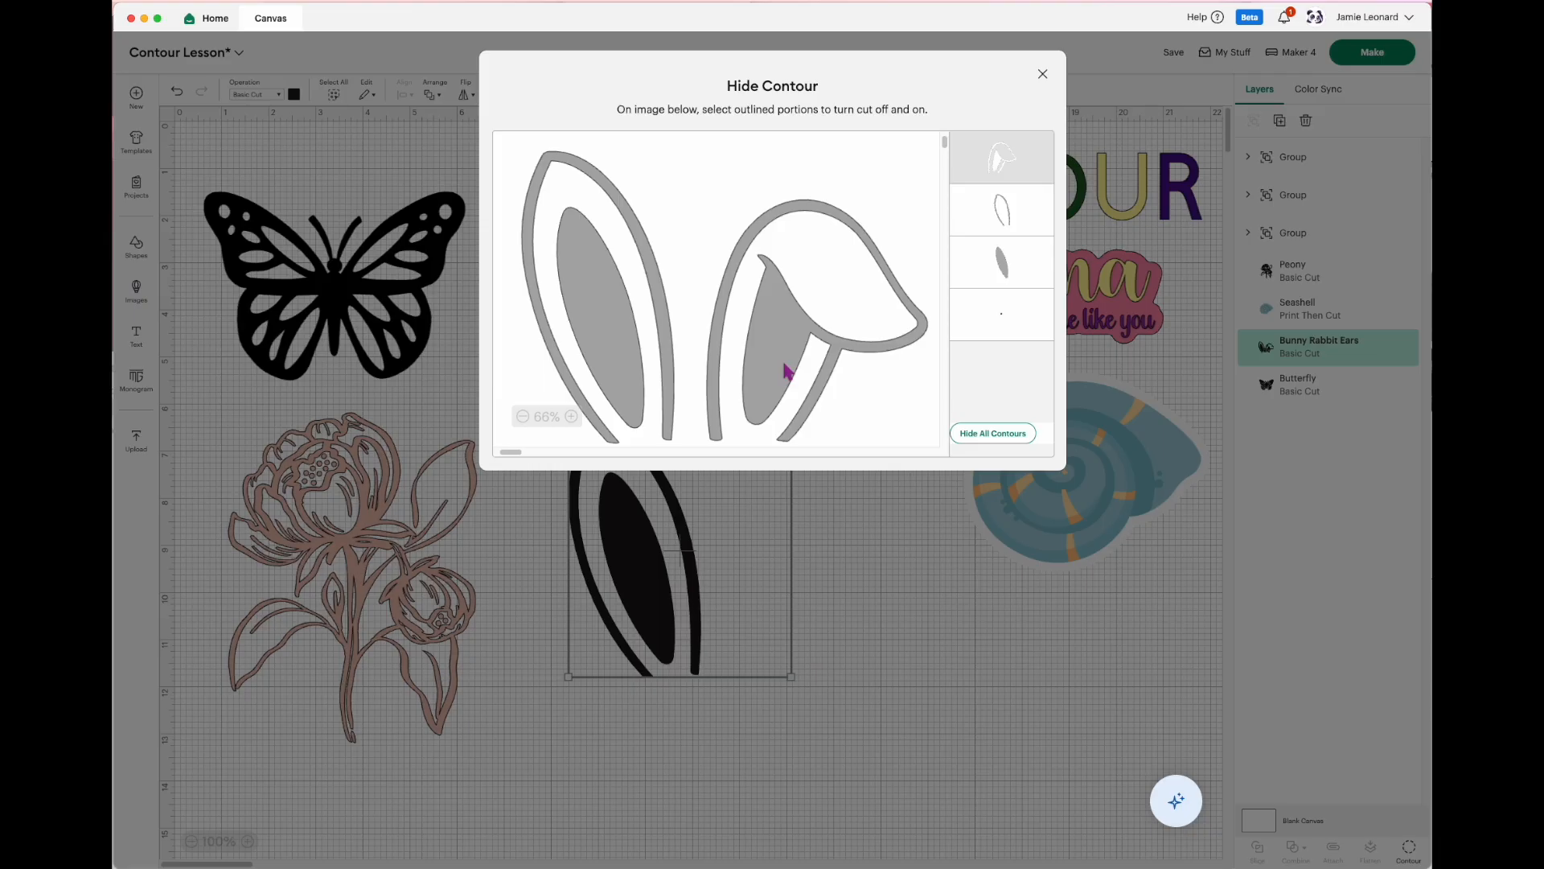
pyautogui.click(783, 366)
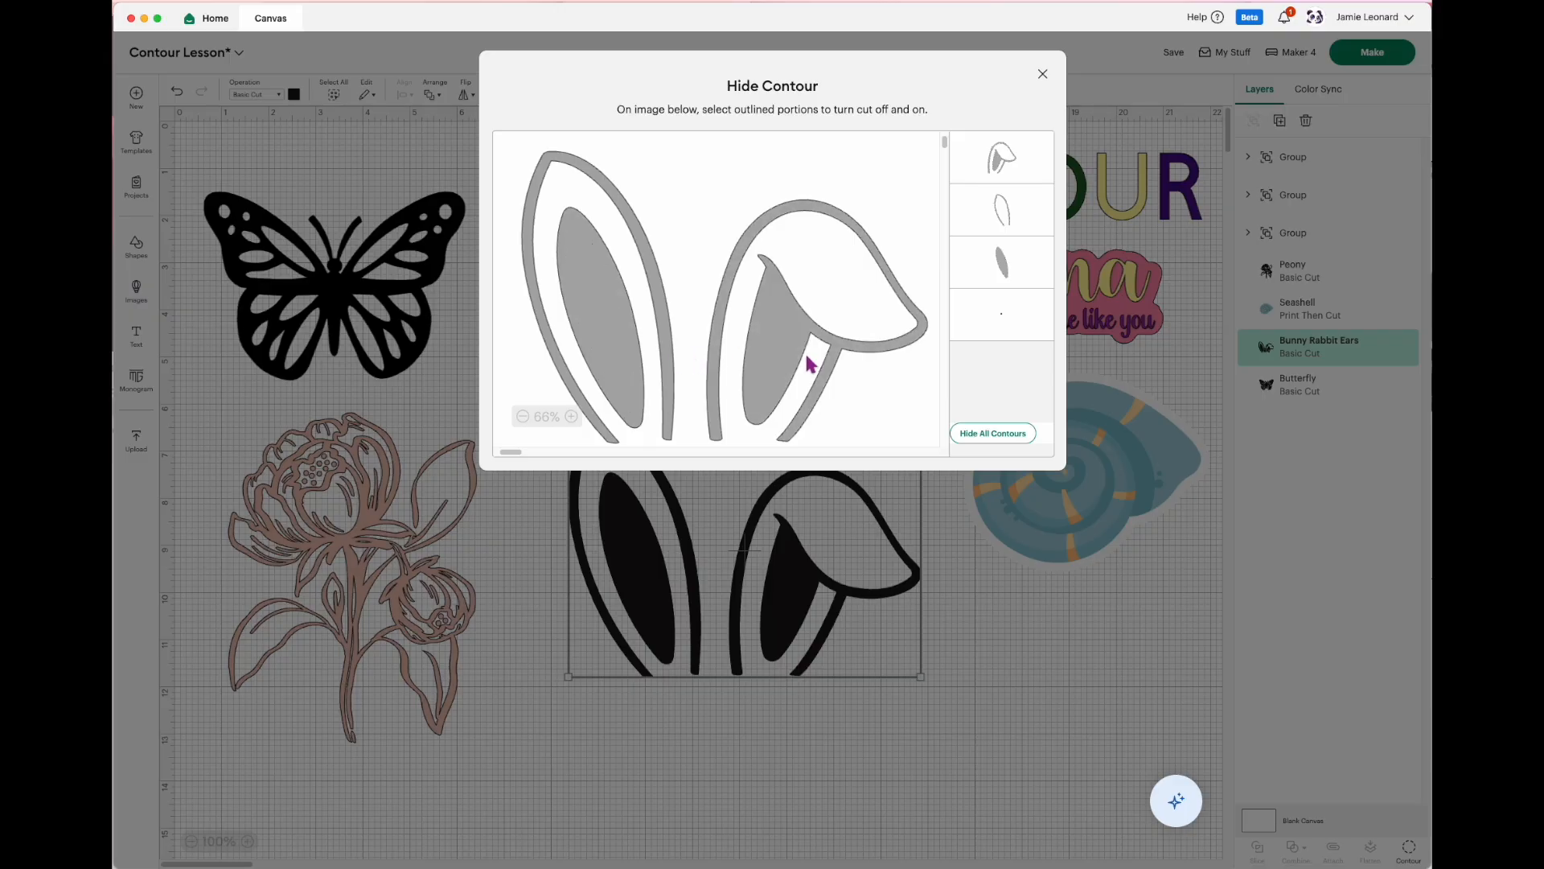
pyautogui.click(1043, 74)
# Step: Move the bunny ears down to about X 8.31, Y 11.62, and place the seashell above them at about X 9.76, Y 6.46
pyautogui.moveTo(815, 511); pyautogui.dragTo(812, 755)
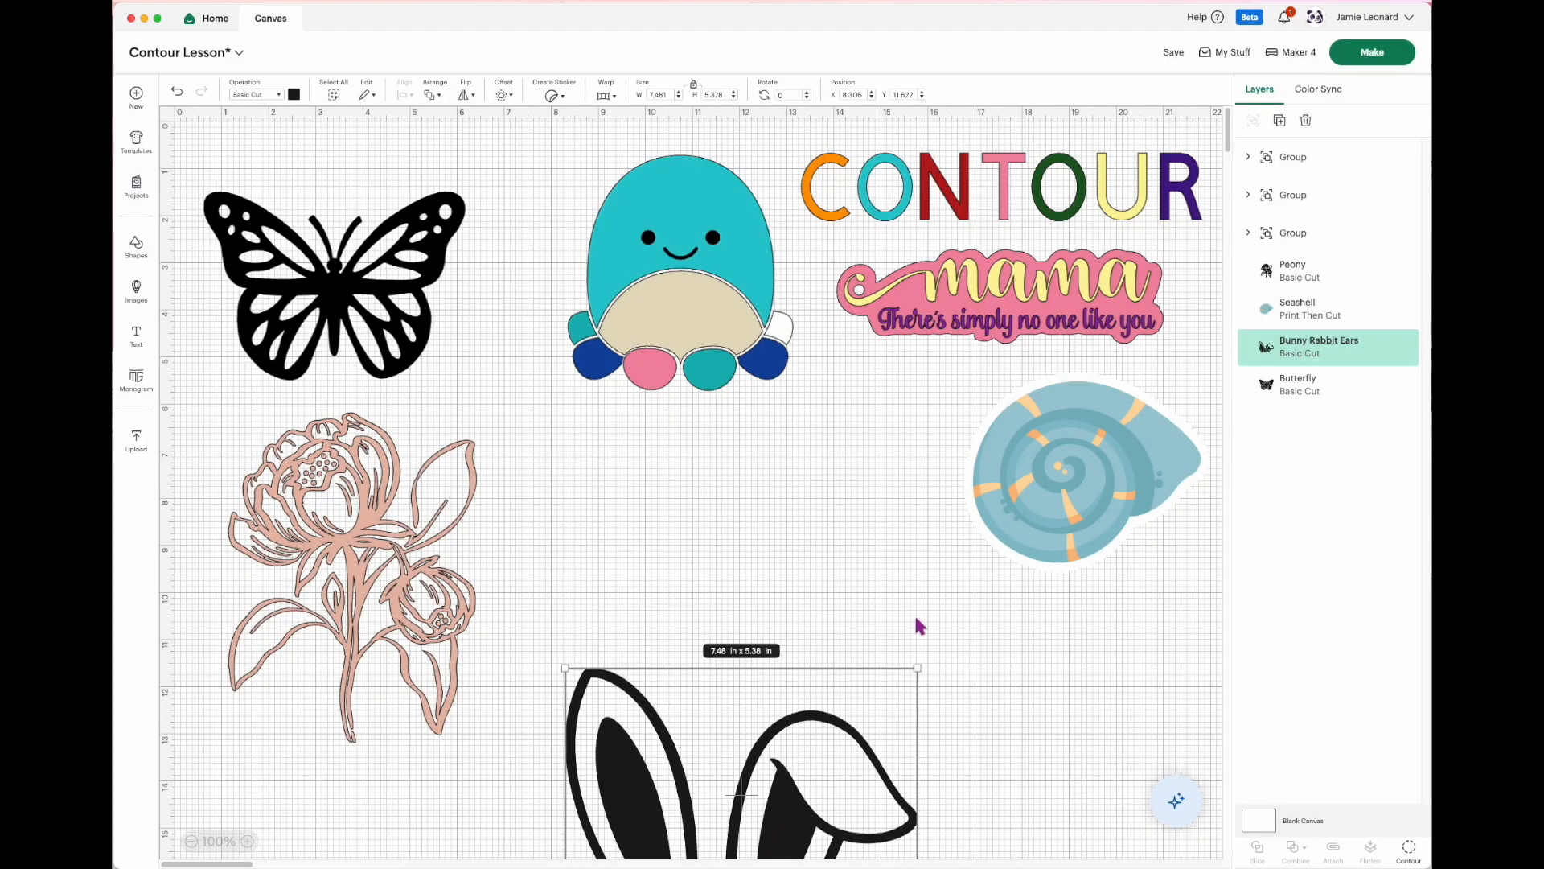
pyautogui.moveTo(1075, 539); pyautogui.dragTo(714, 579)
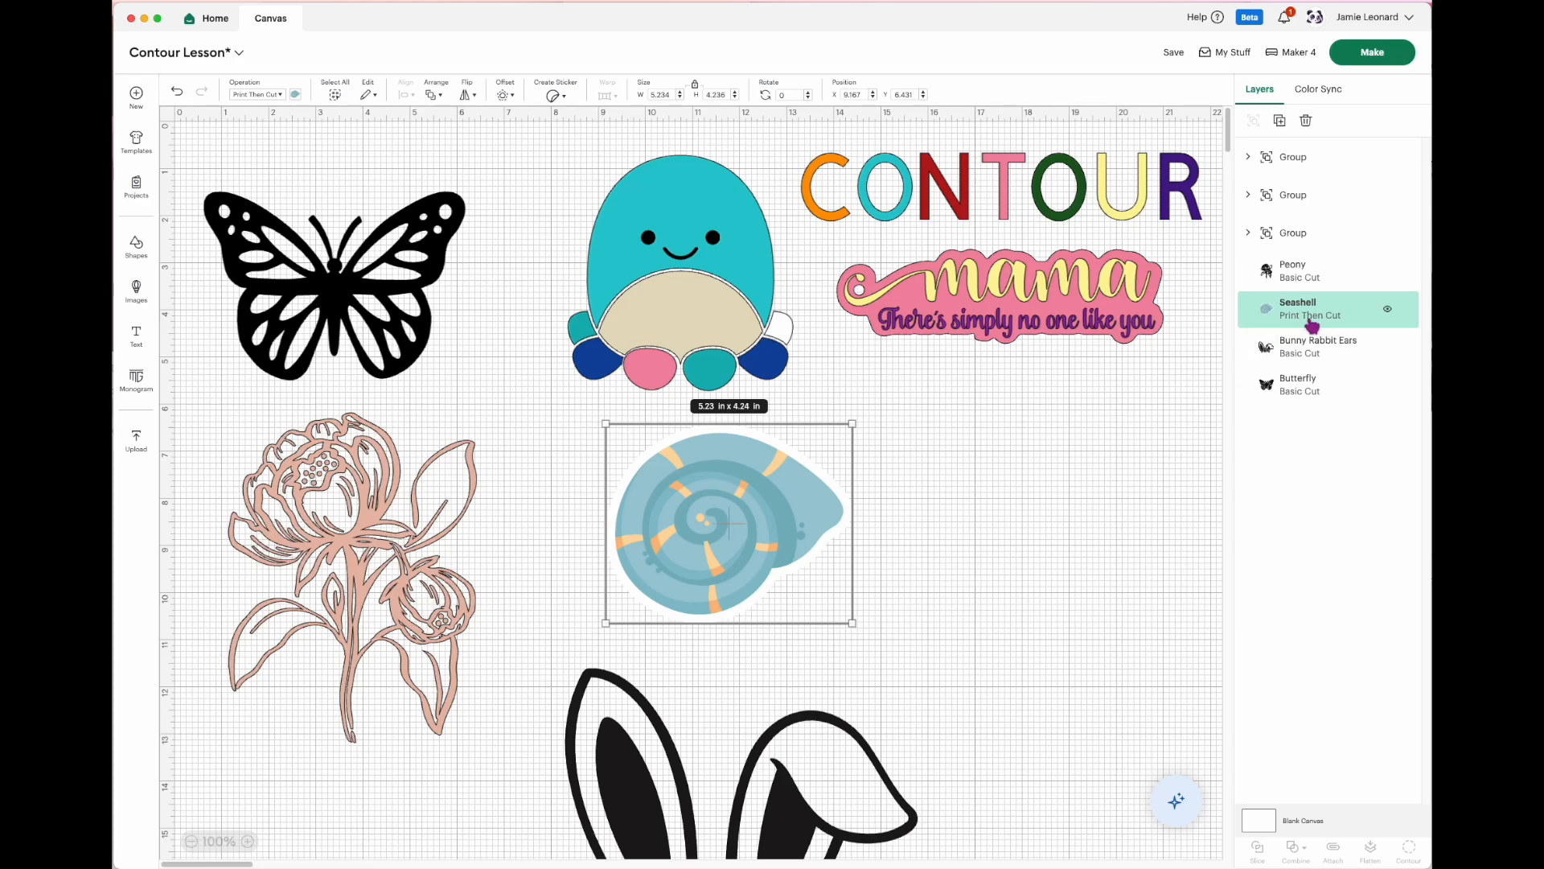
pyautogui.moveTo(748, 541)
pyautogui.mouseDown()
pyautogui.moveTo(858, 539)
pyautogui.moveTo(746, 537)
pyautogui.mouseUp()
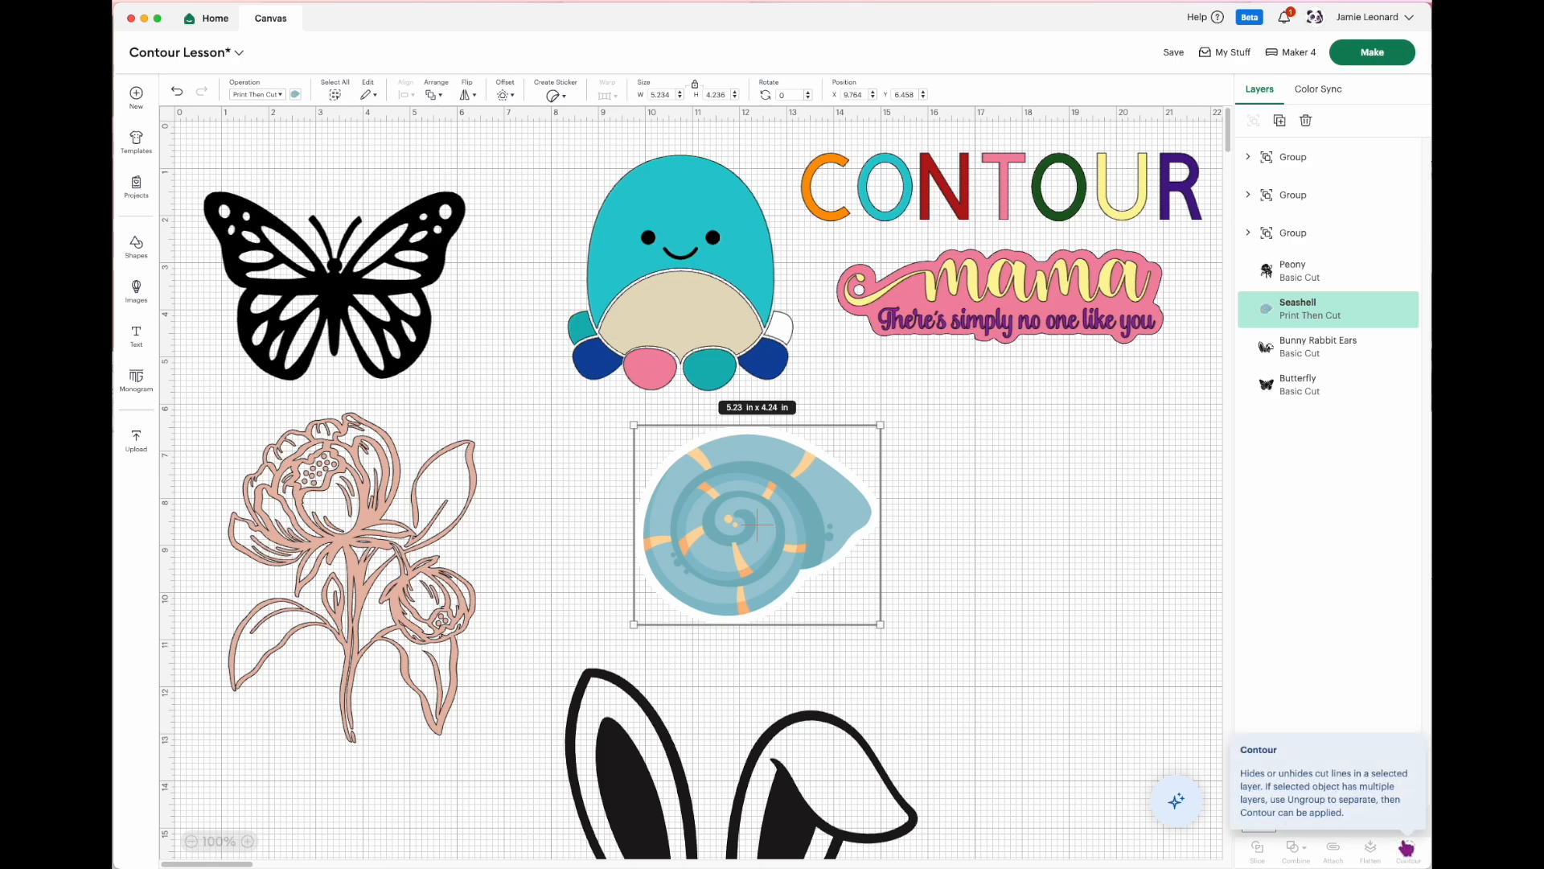
# Step: Delete the seashell and the bunny ears from the canvas
pyautogui.moveTo(748, 534); pyautogui.dragTo(999, 539)
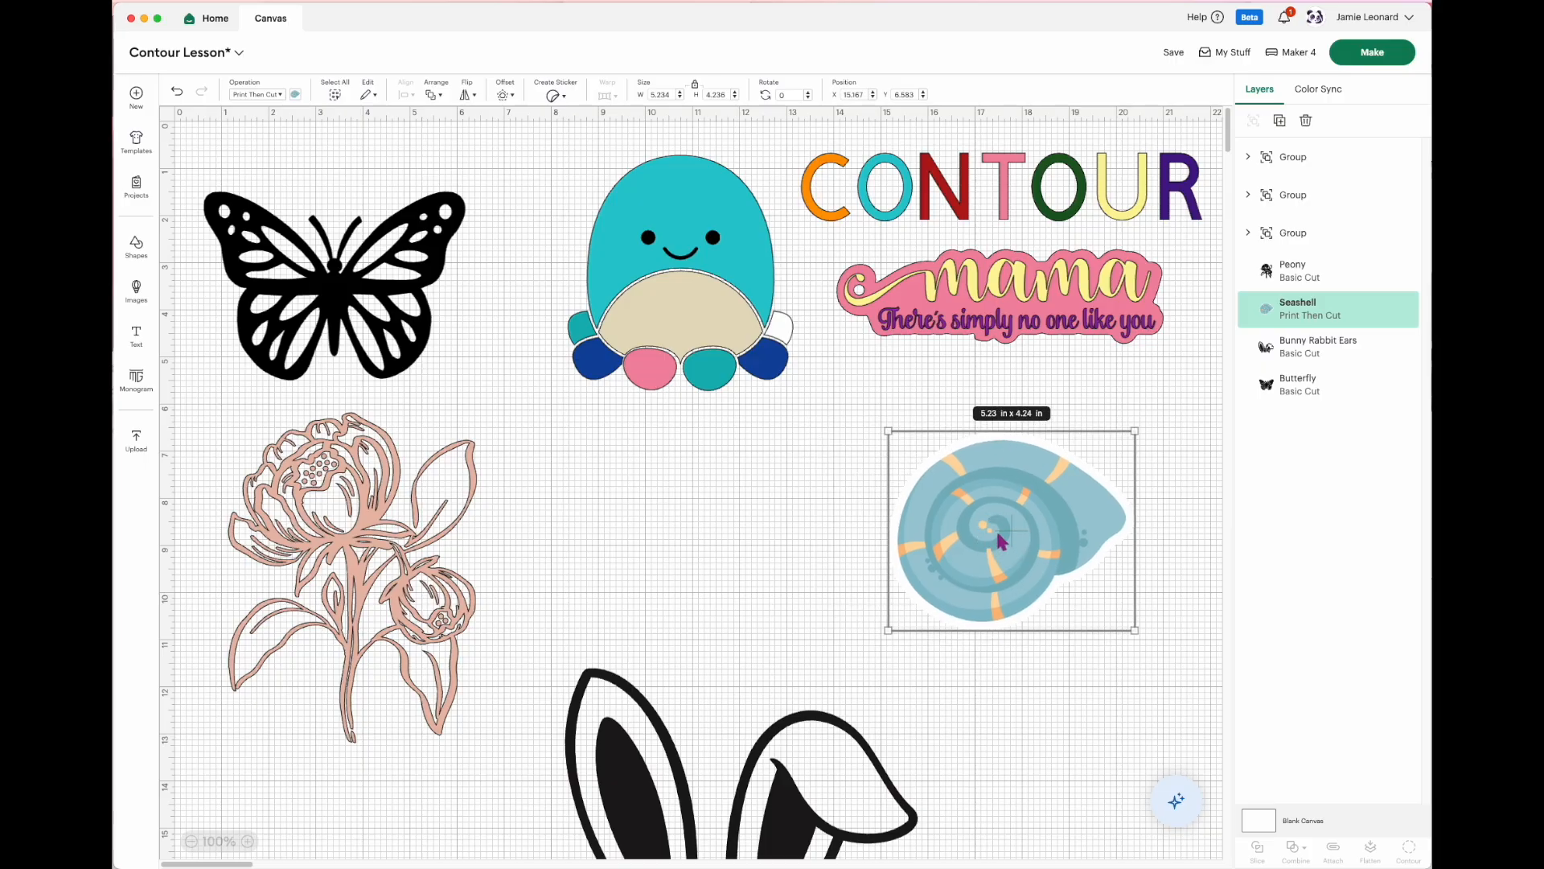
pyautogui.press('Delete')
pyautogui.moveTo(796, 730); pyautogui.dragTo(637, 526)
pyautogui.press('Delete')
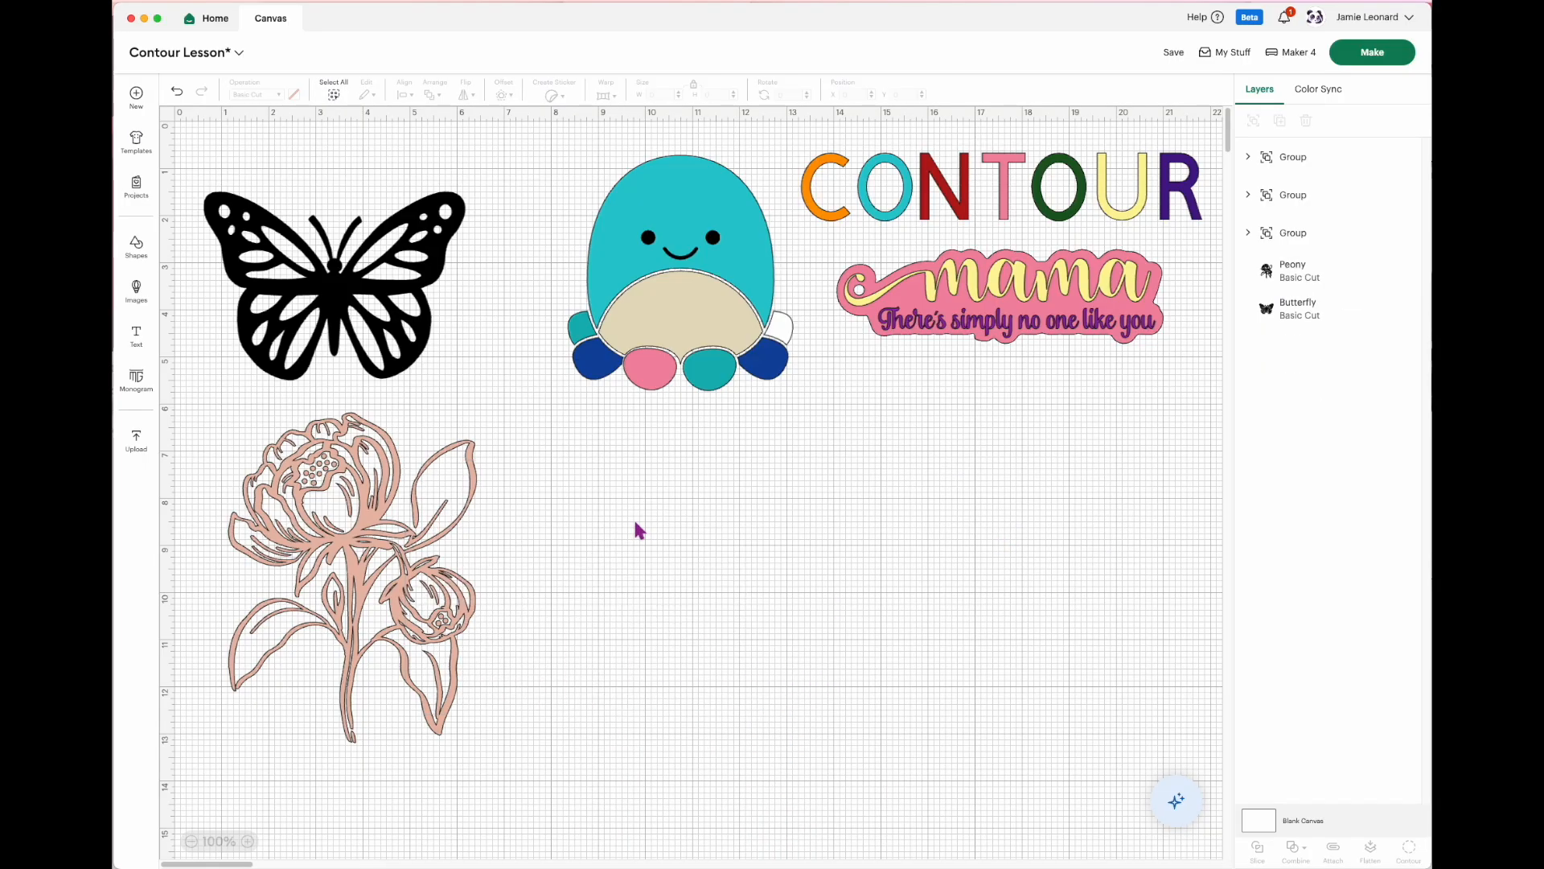
# Step: Delete the peony, octopus and mama designs, and move the butterfly to about X 2.87, Y 2.11
pyautogui.moveTo(427, 371); pyautogui.dragTo(843, 654)
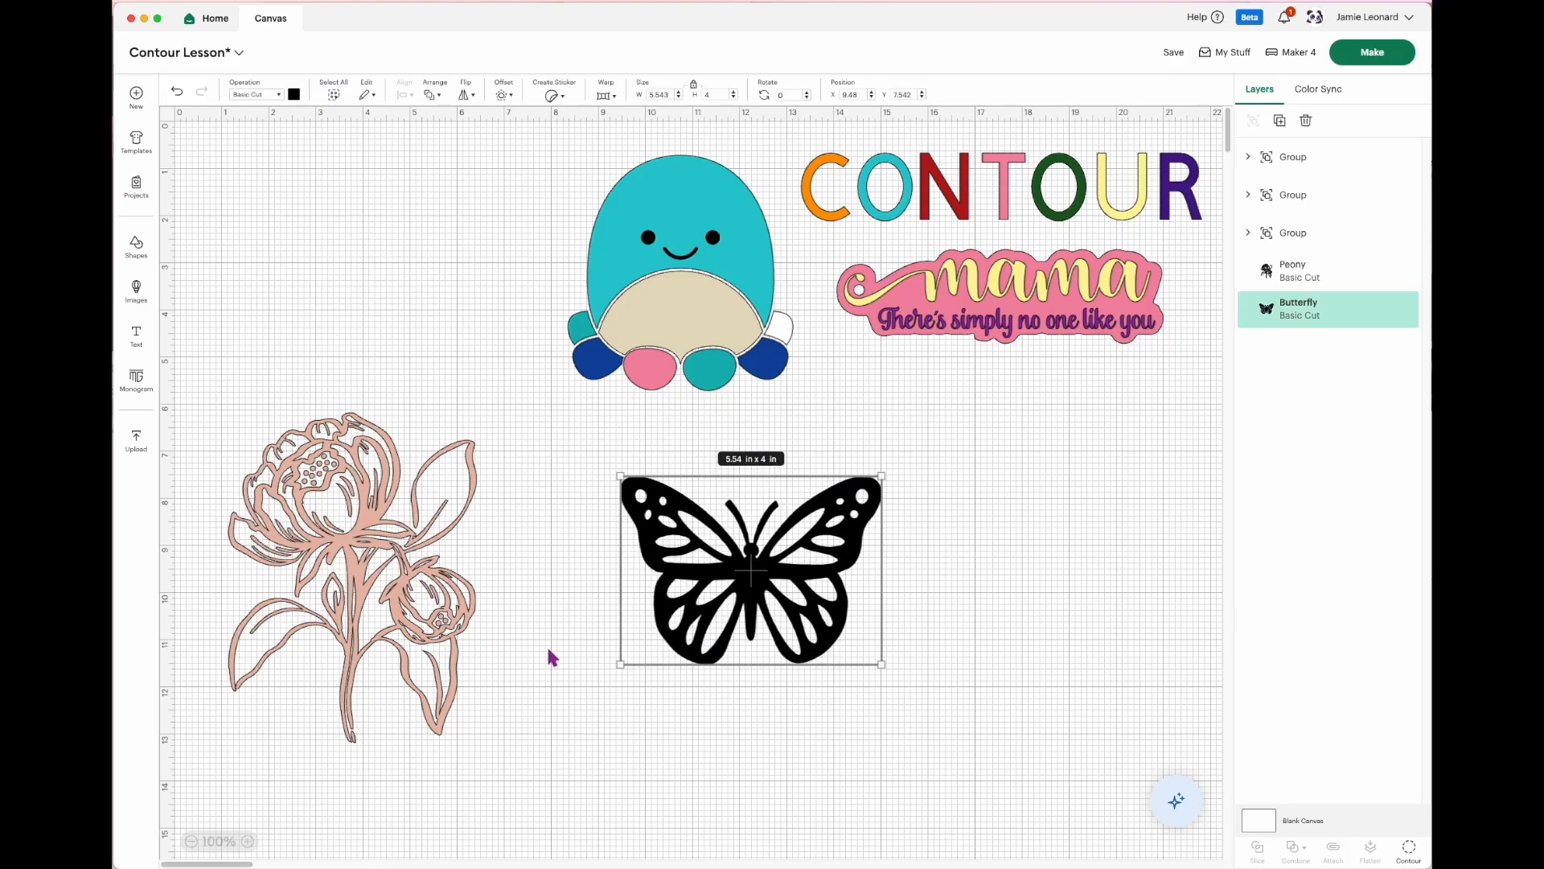
pyautogui.click(440, 626)
pyautogui.press('Delete')
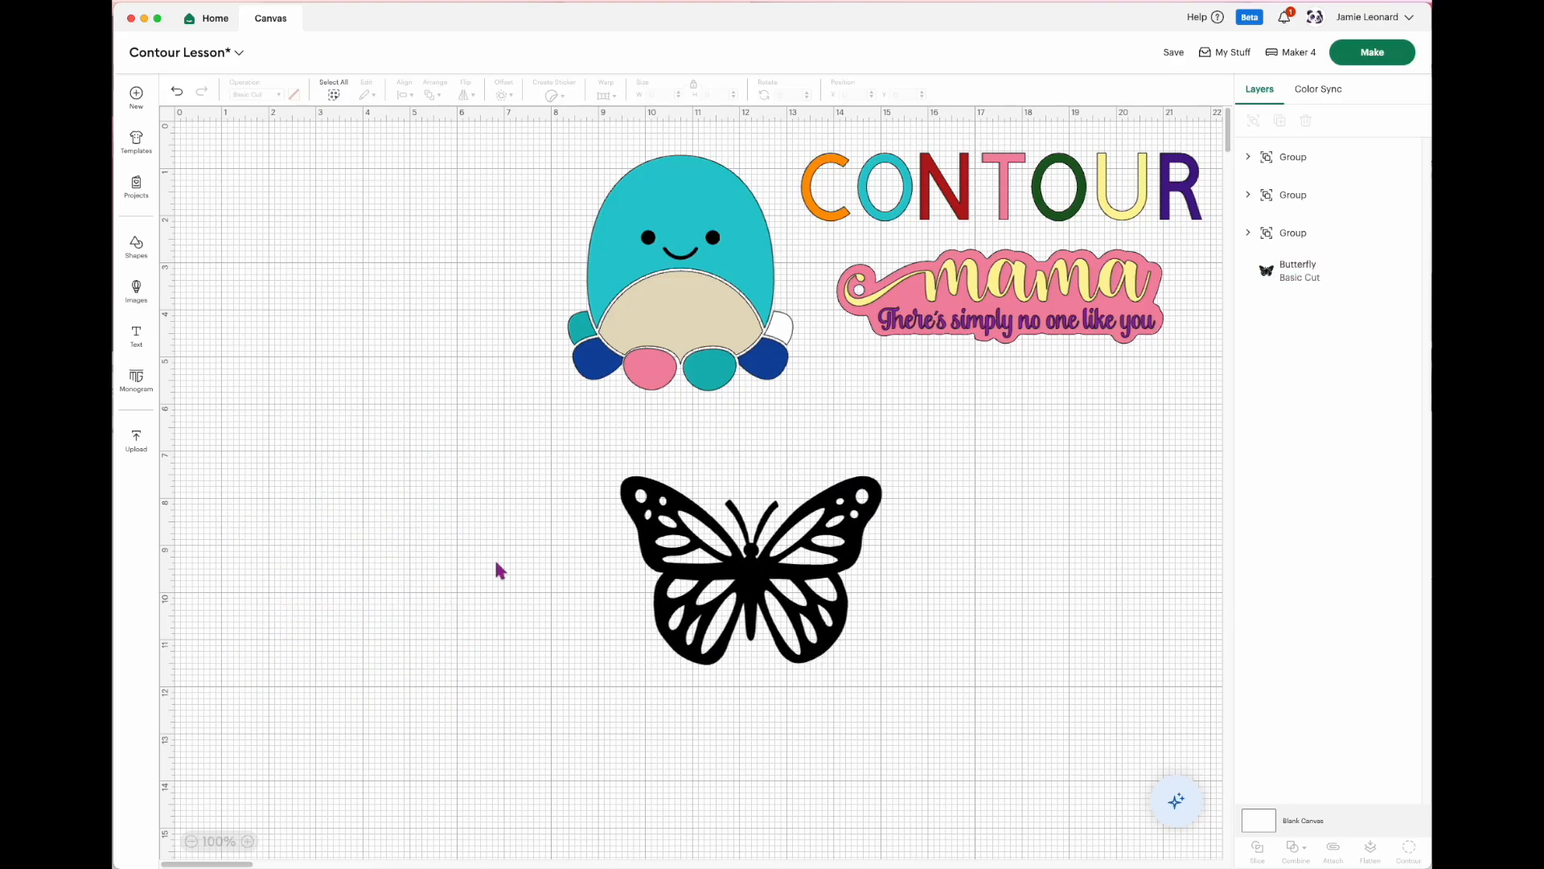
pyautogui.click(715, 327)
pyautogui.press('Delete')
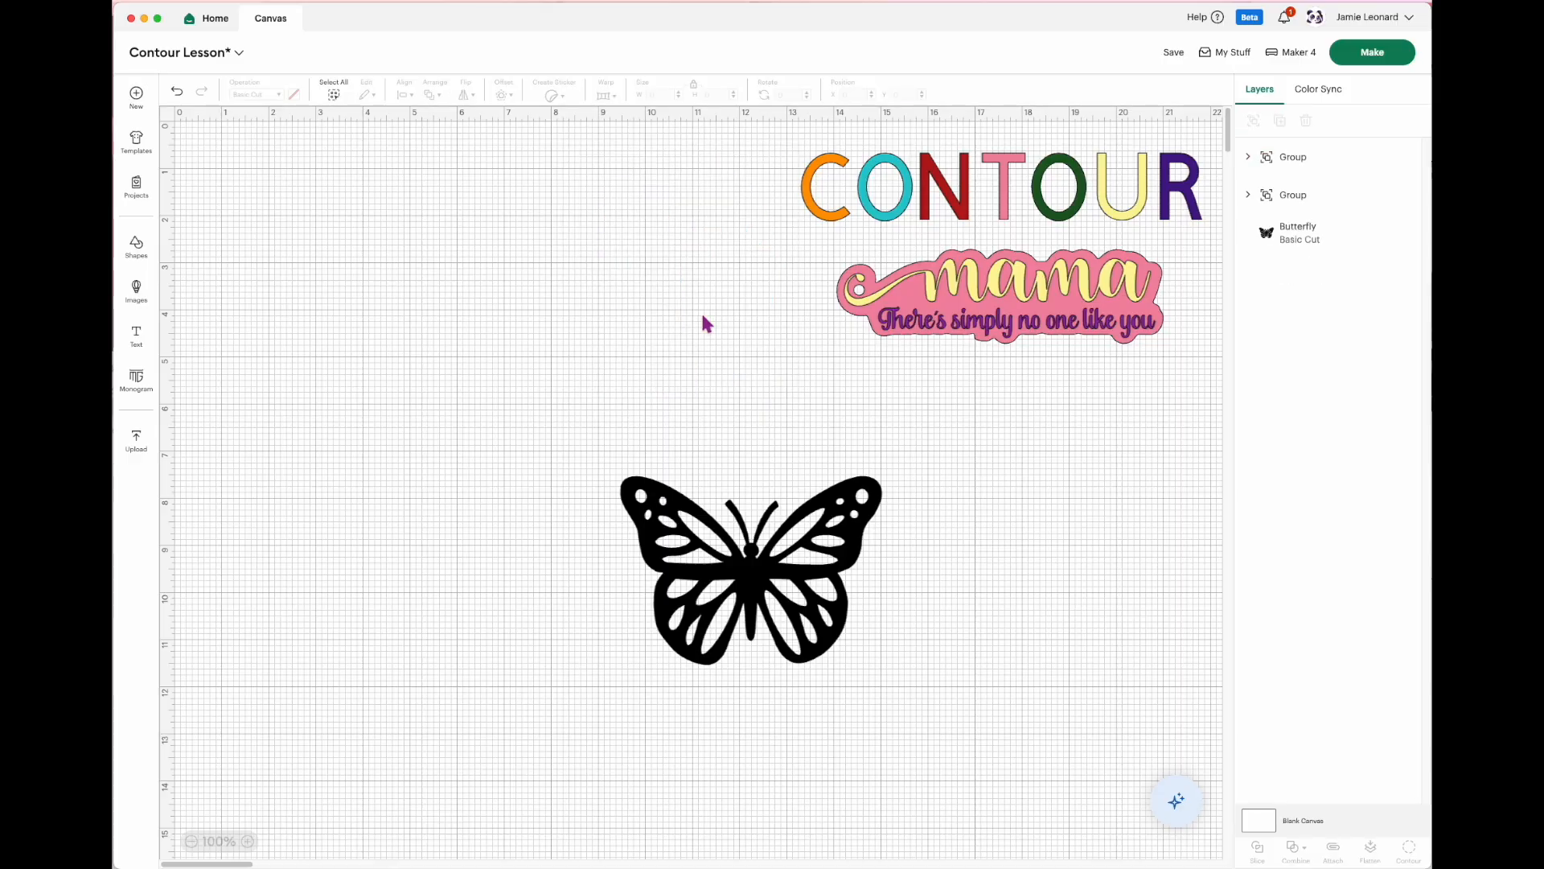
pyautogui.click(1010, 316)
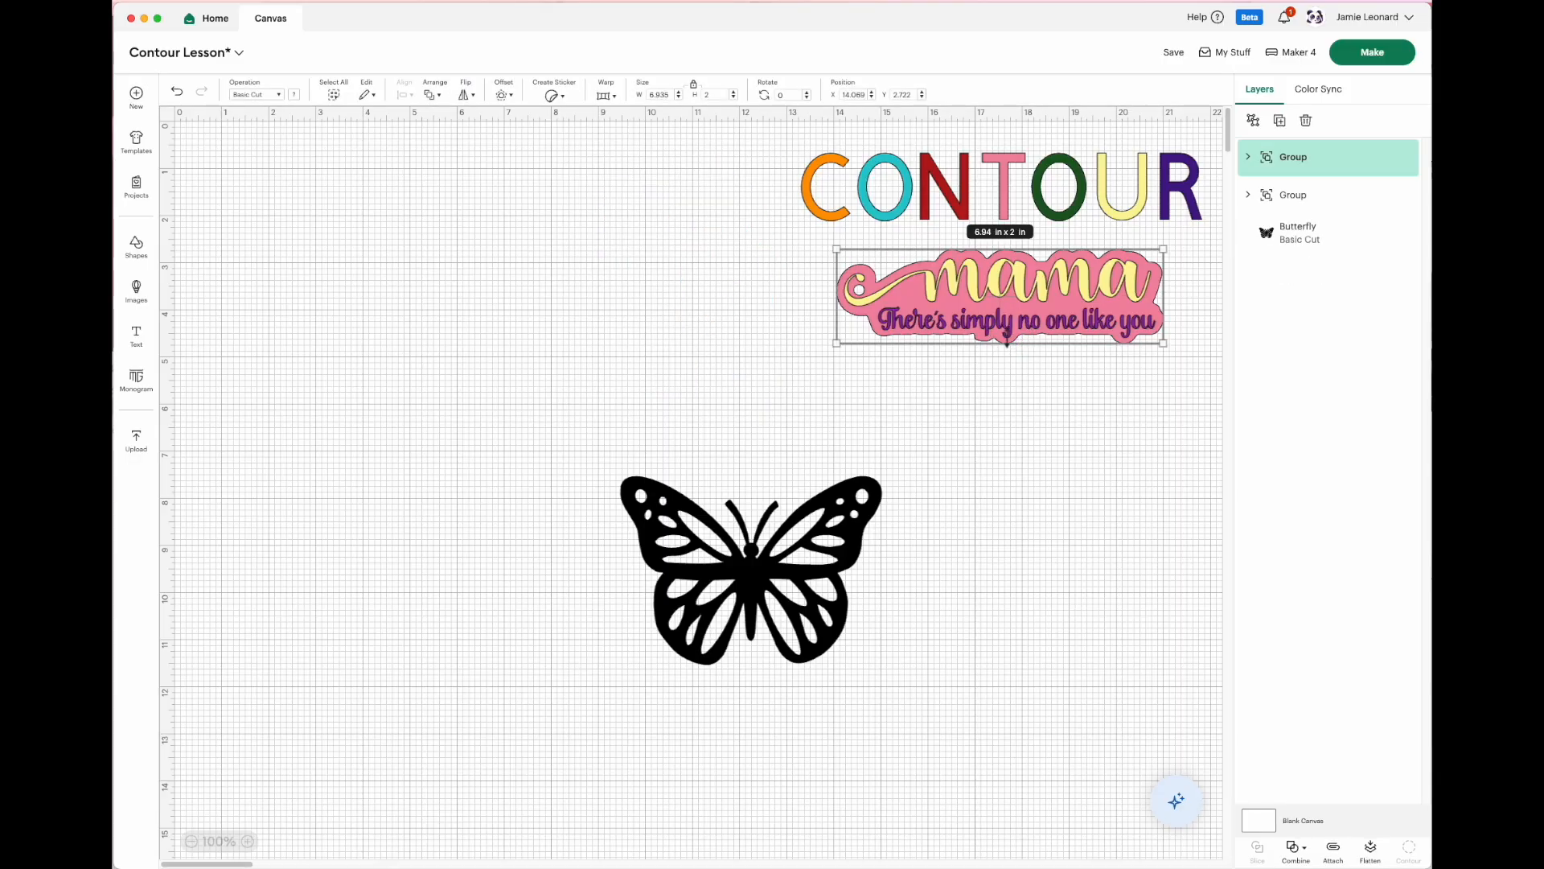
pyautogui.press('Delete')
pyautogui.moveTo(709, 557); pyautogui.dragTo(418, 318)
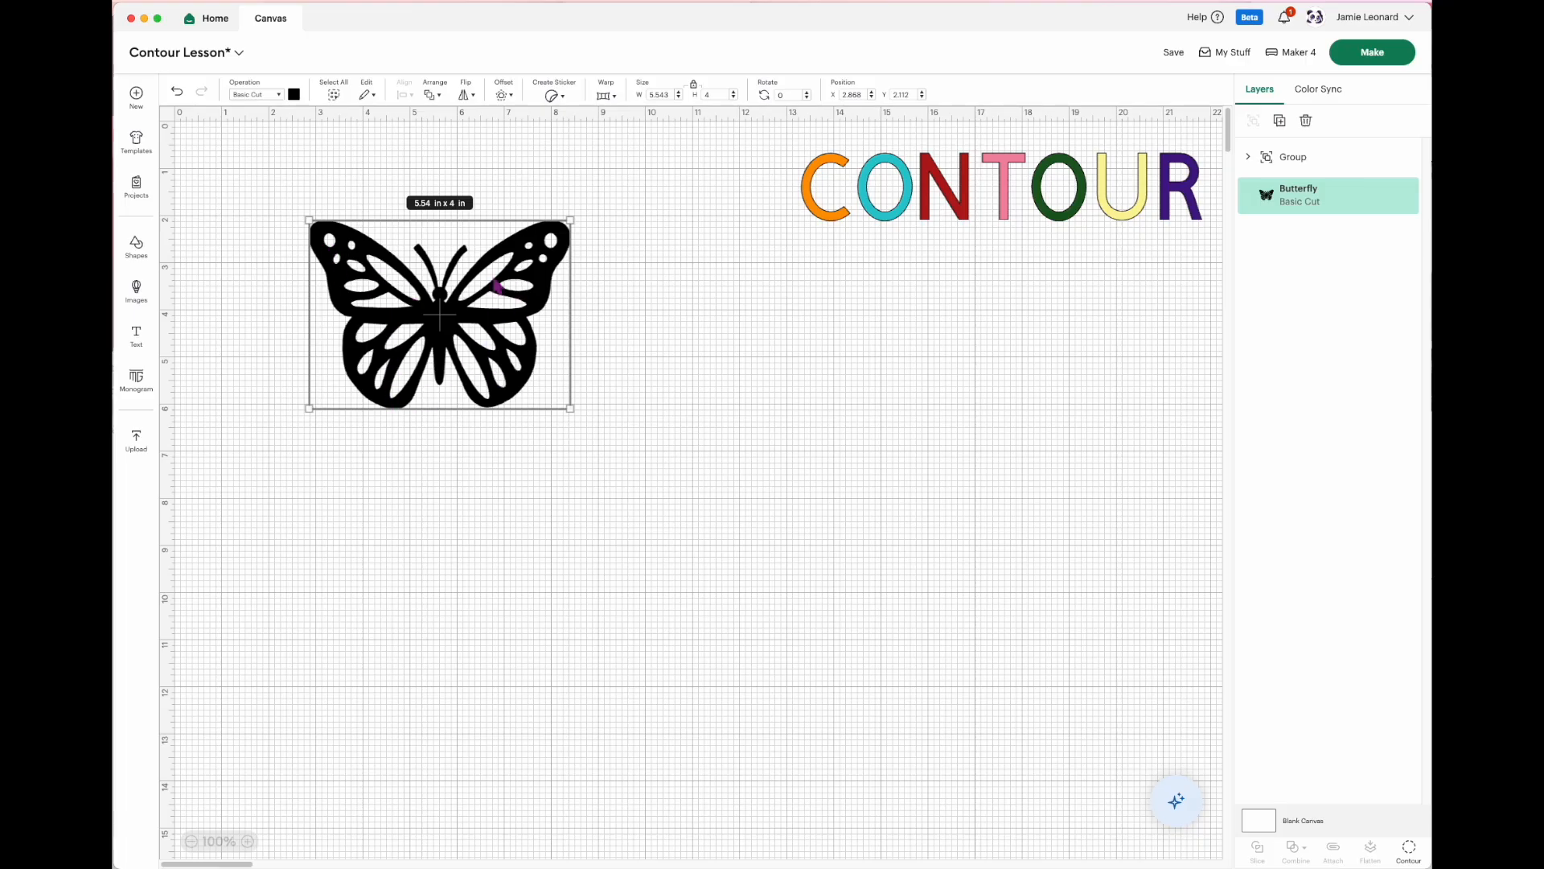
# Step: Move the butterfly to about X 0.90, Y 1.18 and duplicate it four times
pyautogui.moveTo(483, 320); pyautogui.dragTo(388, 276)
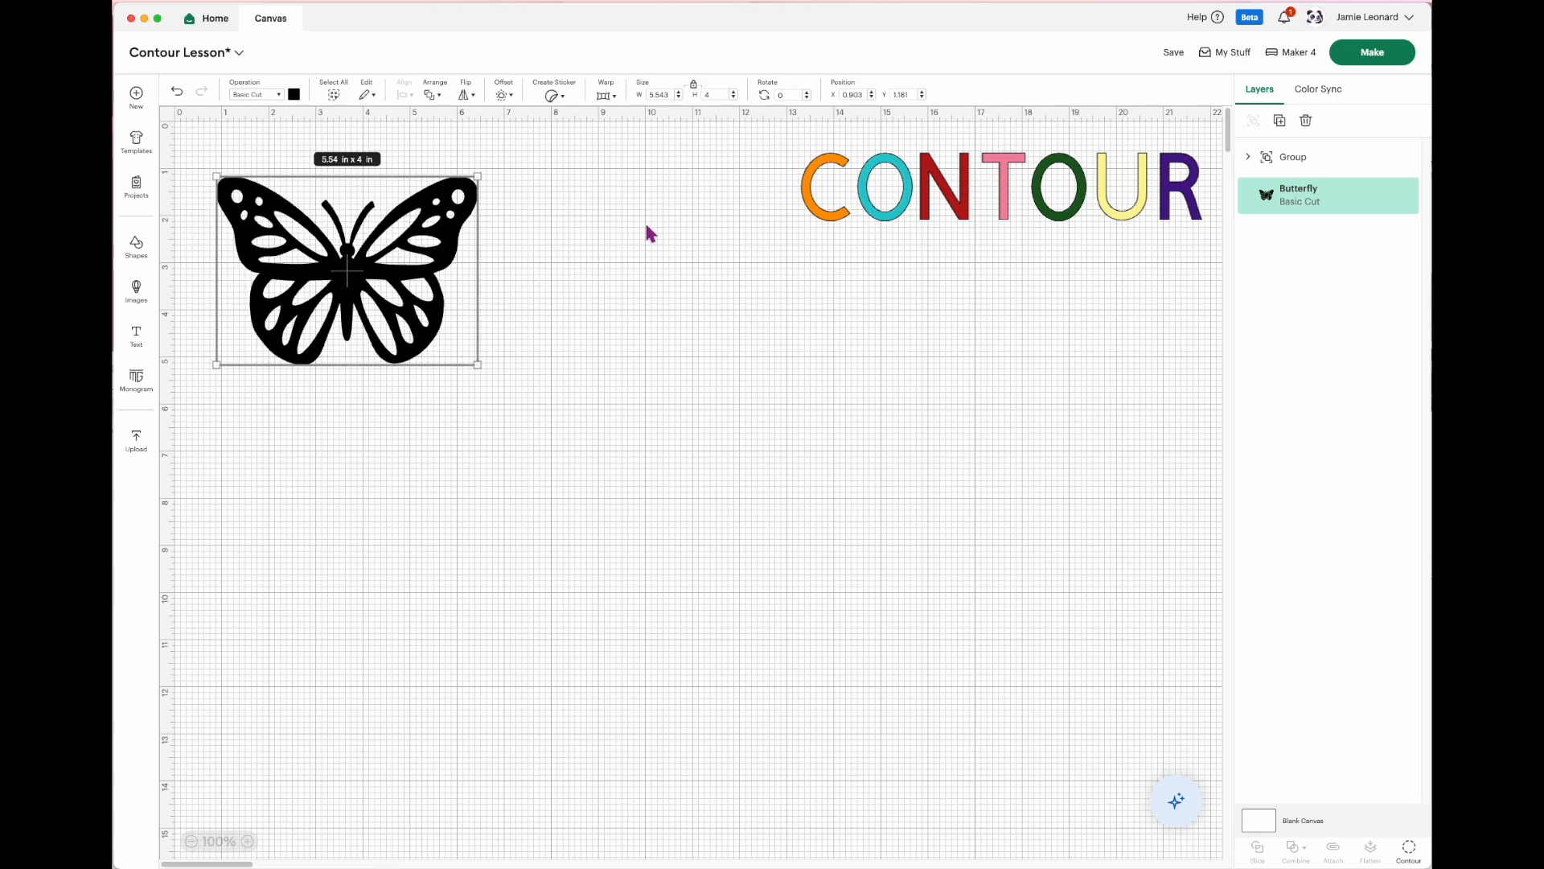
pyautogui.click(1281, 122)
pyautogui.click(1281, 122)
pyautogui.click(1281, 123)
pyautogui.click(1281, 122)
# Step: Spread the four butterfly copies apart on the canvas, and move the original to about X 0.31, Y 0.13
pyautogui.moveTo(487, 415); pyautogui.dragTo(1011, 486)
pyautogui.moveTo(489, 404); pyautogui.dragTo(667, 447)
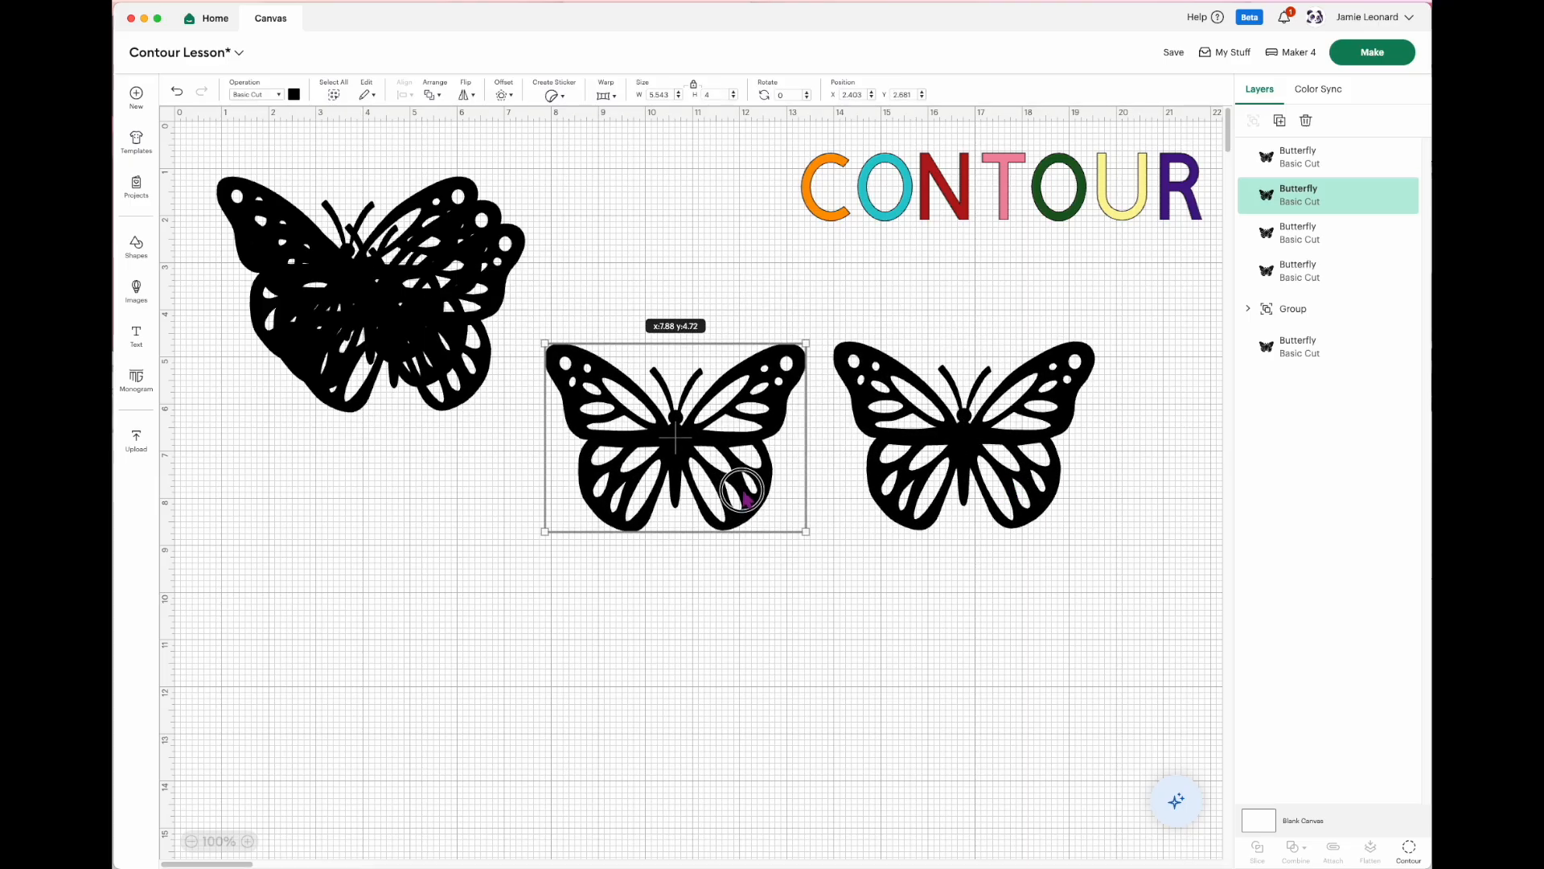
pyautogui.moveTo(457, 371); pyautogui.dragTo(453, 554)
pyautogui.moveTo(414, 361); pyautogui.dragTo(788, 735)
pyautogui.moveTo(401, 306); pyautogui.dragTo(372, 259)
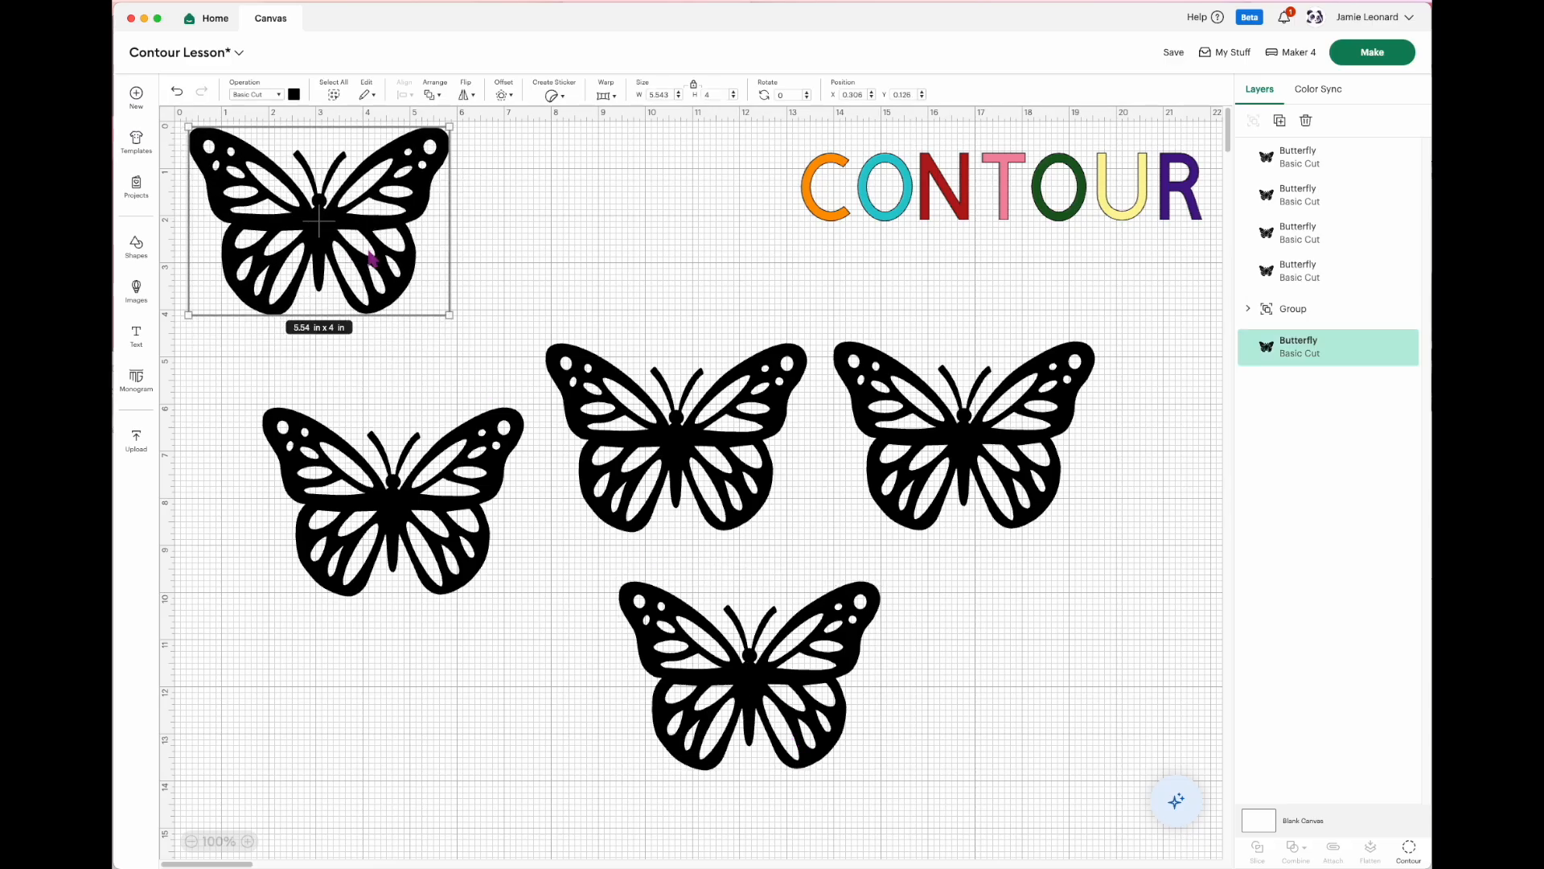
# Step: With Contour, hide the outline and all upper-left wing cutouts except the long one on the copy below the original
pyautogui.click(453, 525)
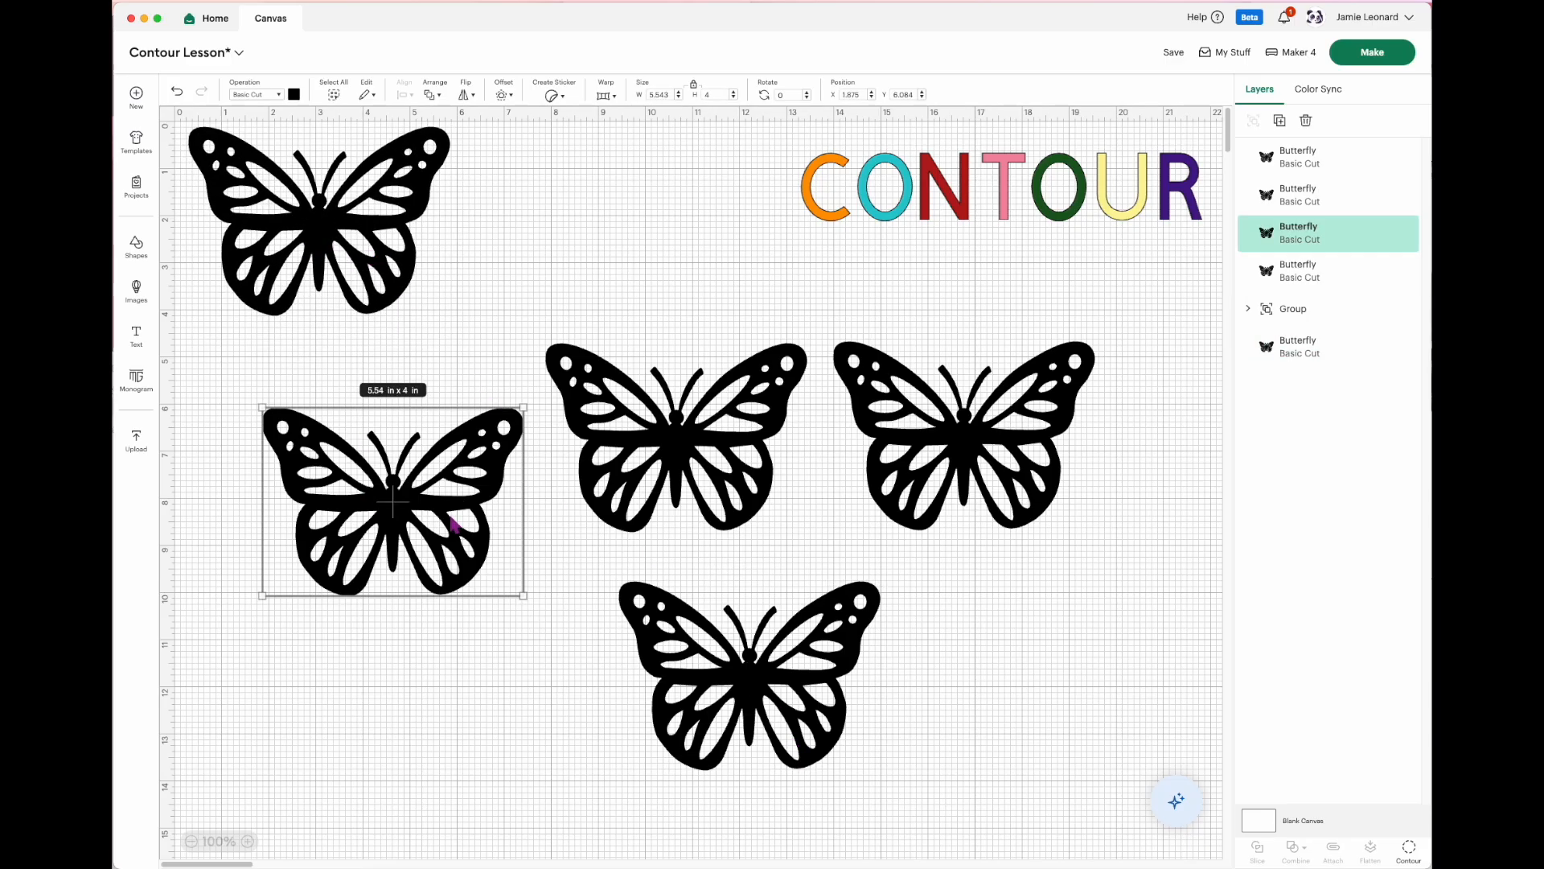
pyautogui.click(1407, 855)
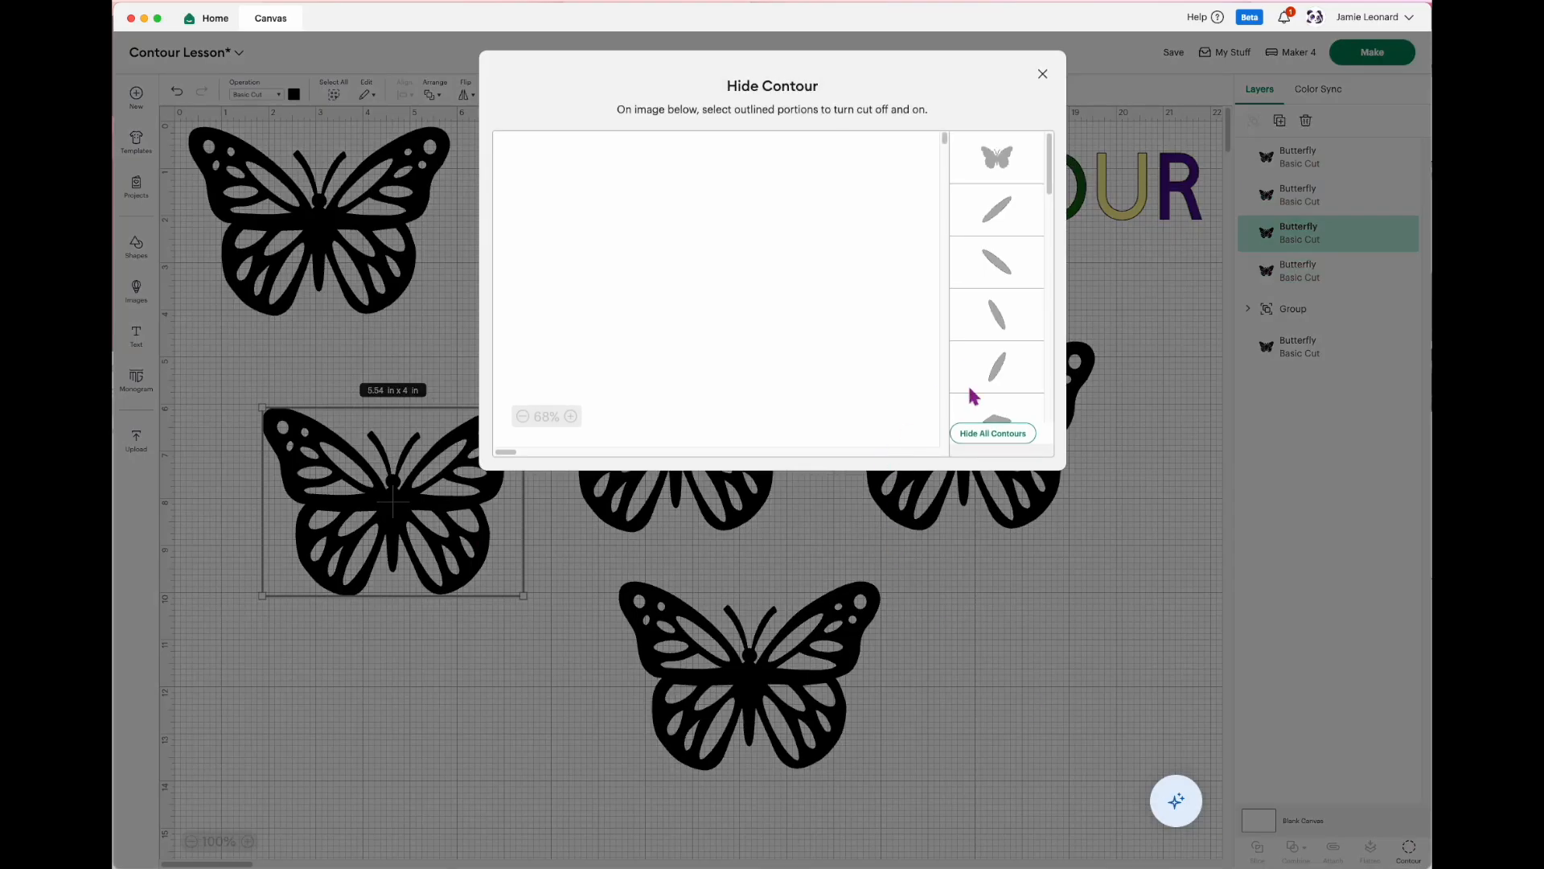
pyautogui.click(995, 163)
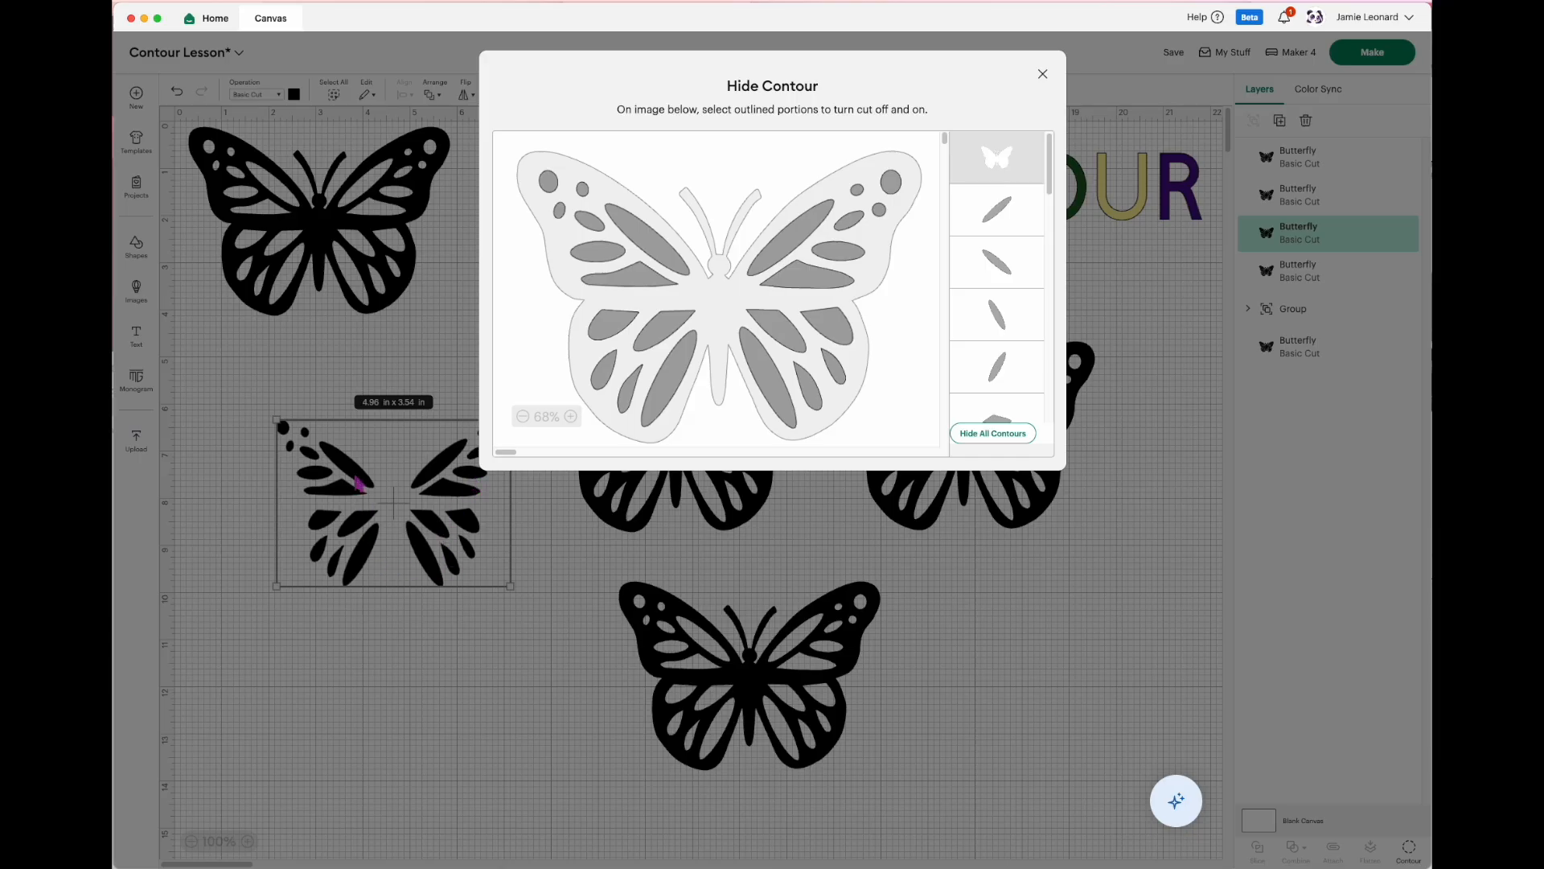
pyautogui.click(601, 256)
pyautogui.click(613, 274)
pyautogui.click(590, 222)
pyautogui.click(578, 198)
pyautogui.click(548, 181)
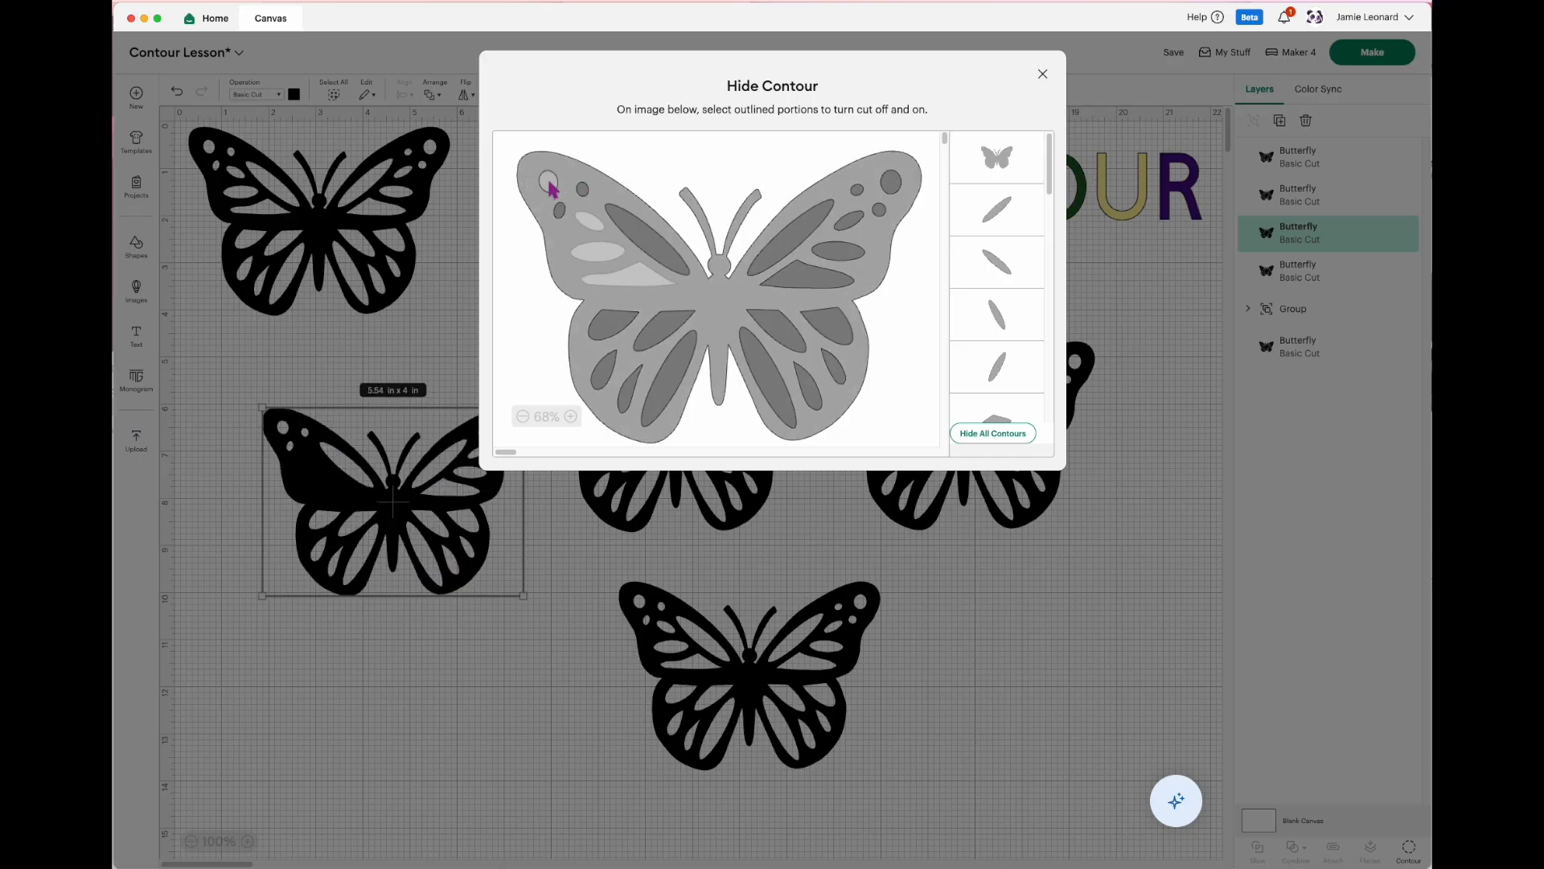
pyautogui.click(582, 189)
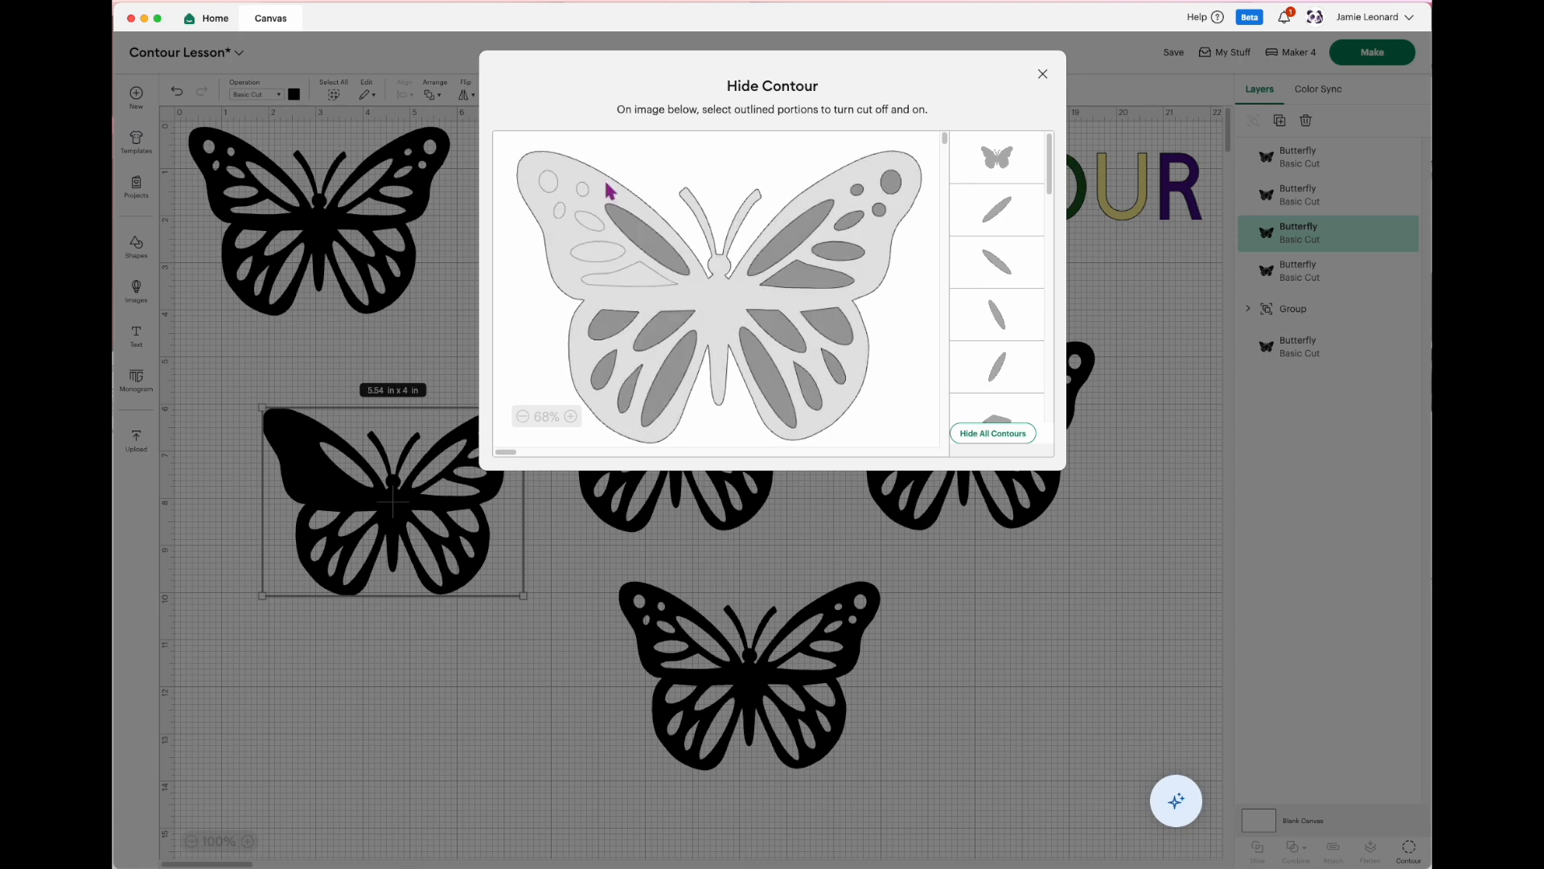
pyautogui.click(605, 195)
# Step: Hide the contours of all upper-right wing cutouts except the long one next to the antenna
pyautogui.click(837, 282)
pyautogui.click(839, 250)
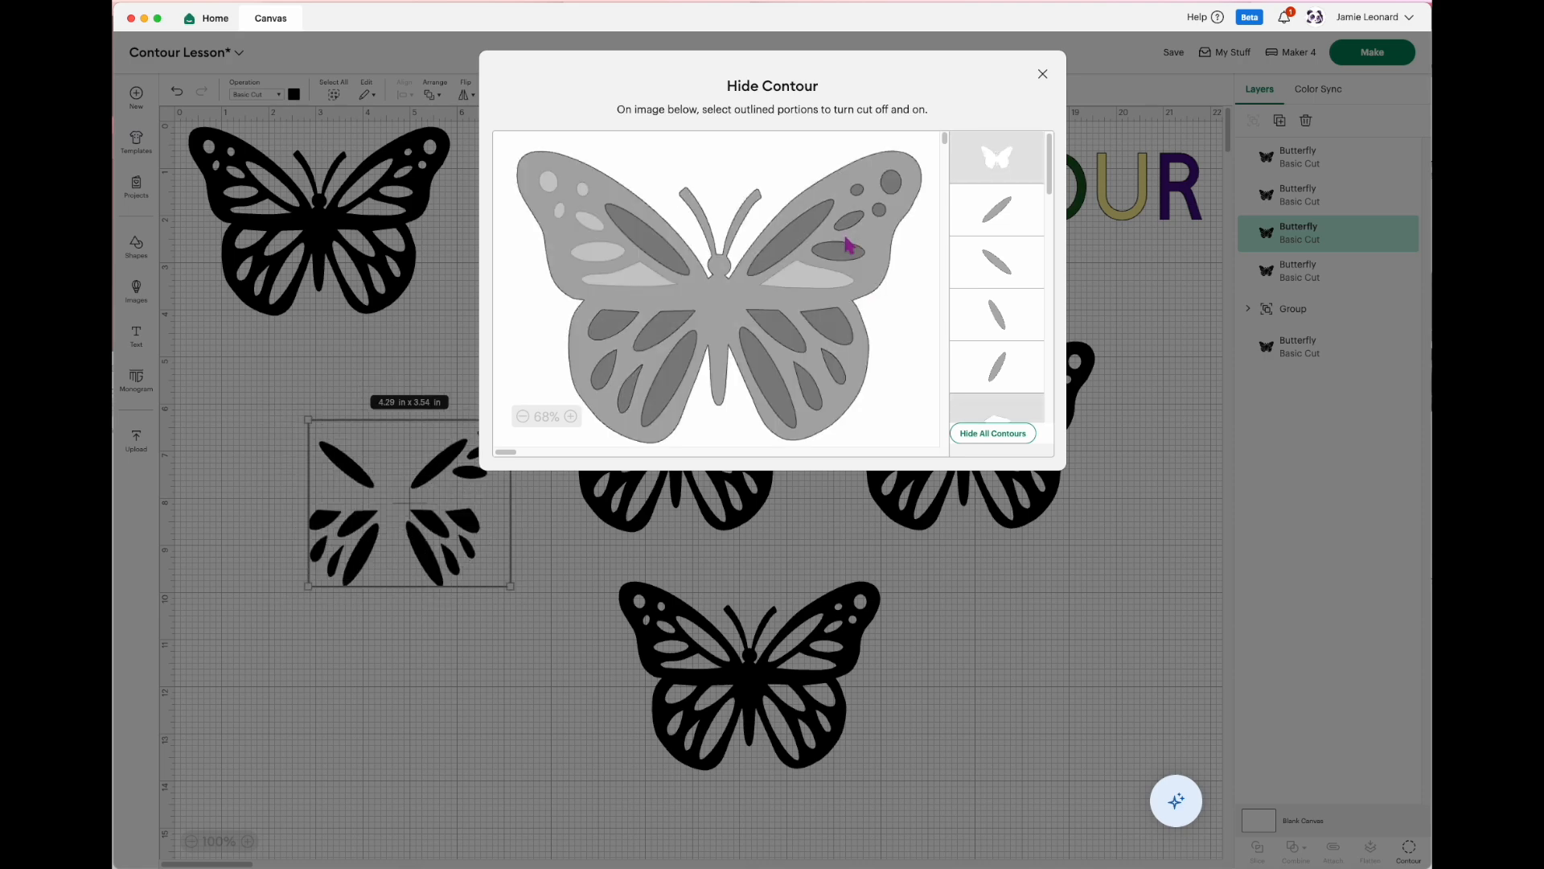
pyautogui.click(858, 223)
pyautogui.click(858, 189)
pyautogui.click(879, 210)
pyautogui.click(892, 182)
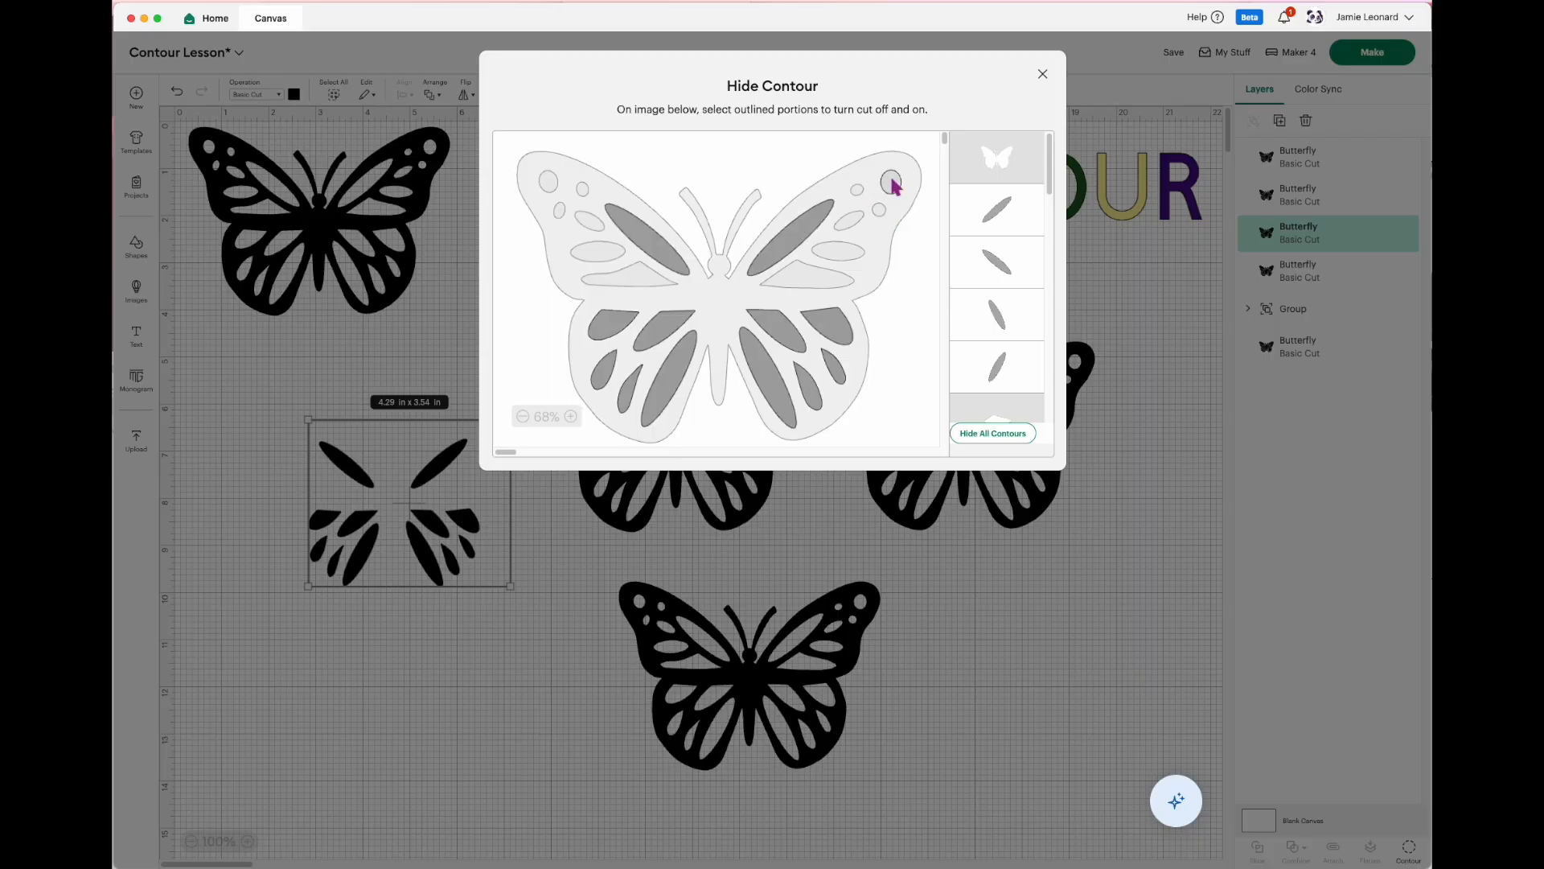
# Step: Hide the smaller cutouts of both lower wings, leaving only the four long wing pieces, and close the contour editor
pyautogui.click(833, 320)
pyautogui.click(787, 333)
pyautogui.click(811, 392)
pyautogui.click(833, 366)
pyautogui.click(613, 333)
pyautogui.click(608, 367)
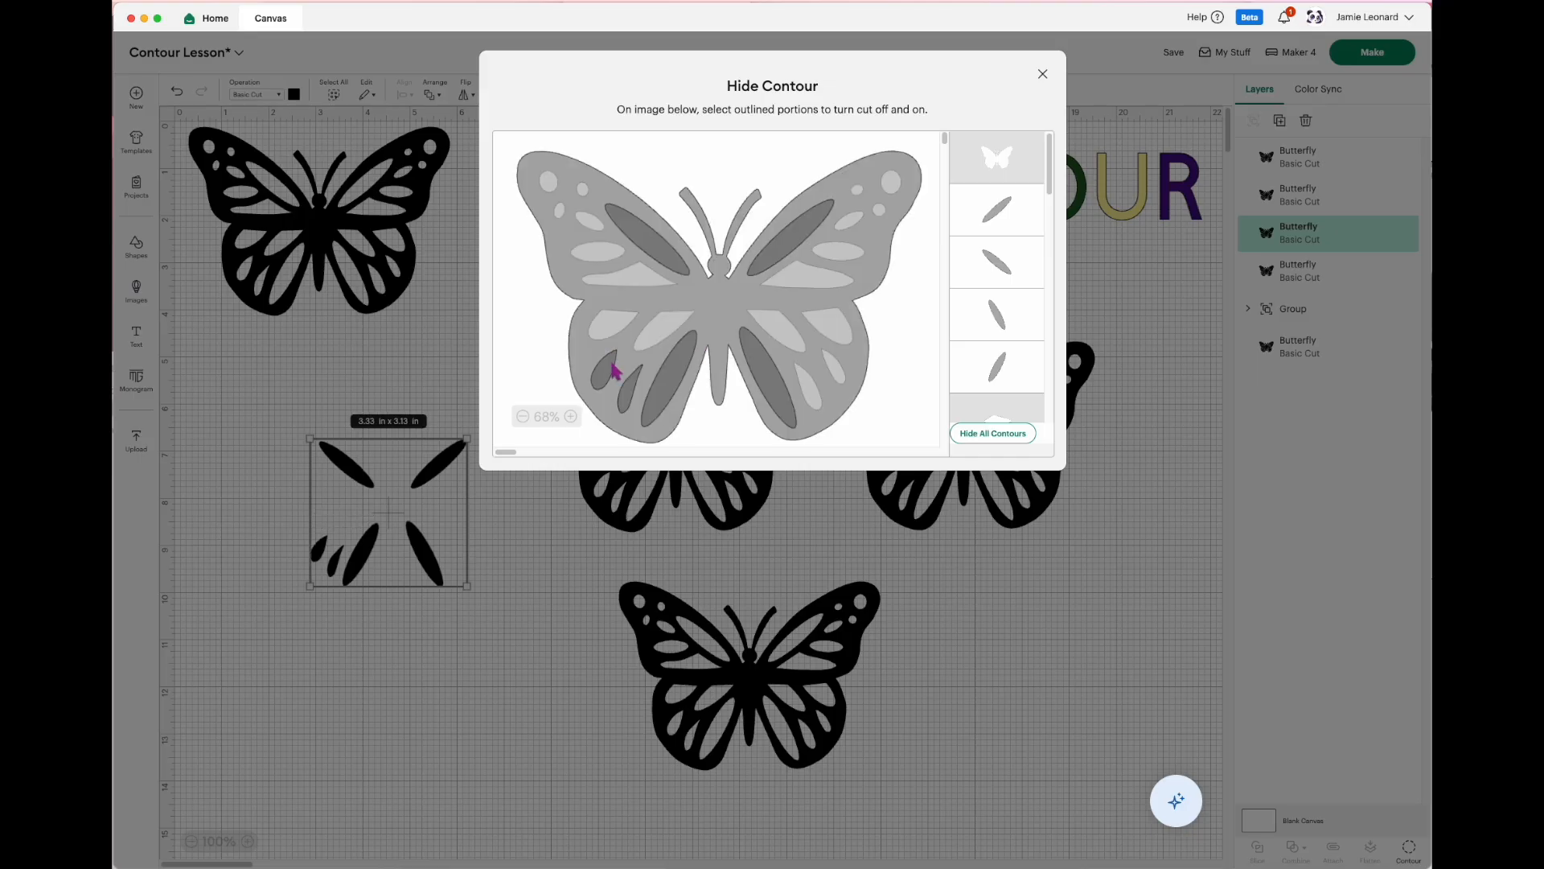
pyautogui.click(625, 395)
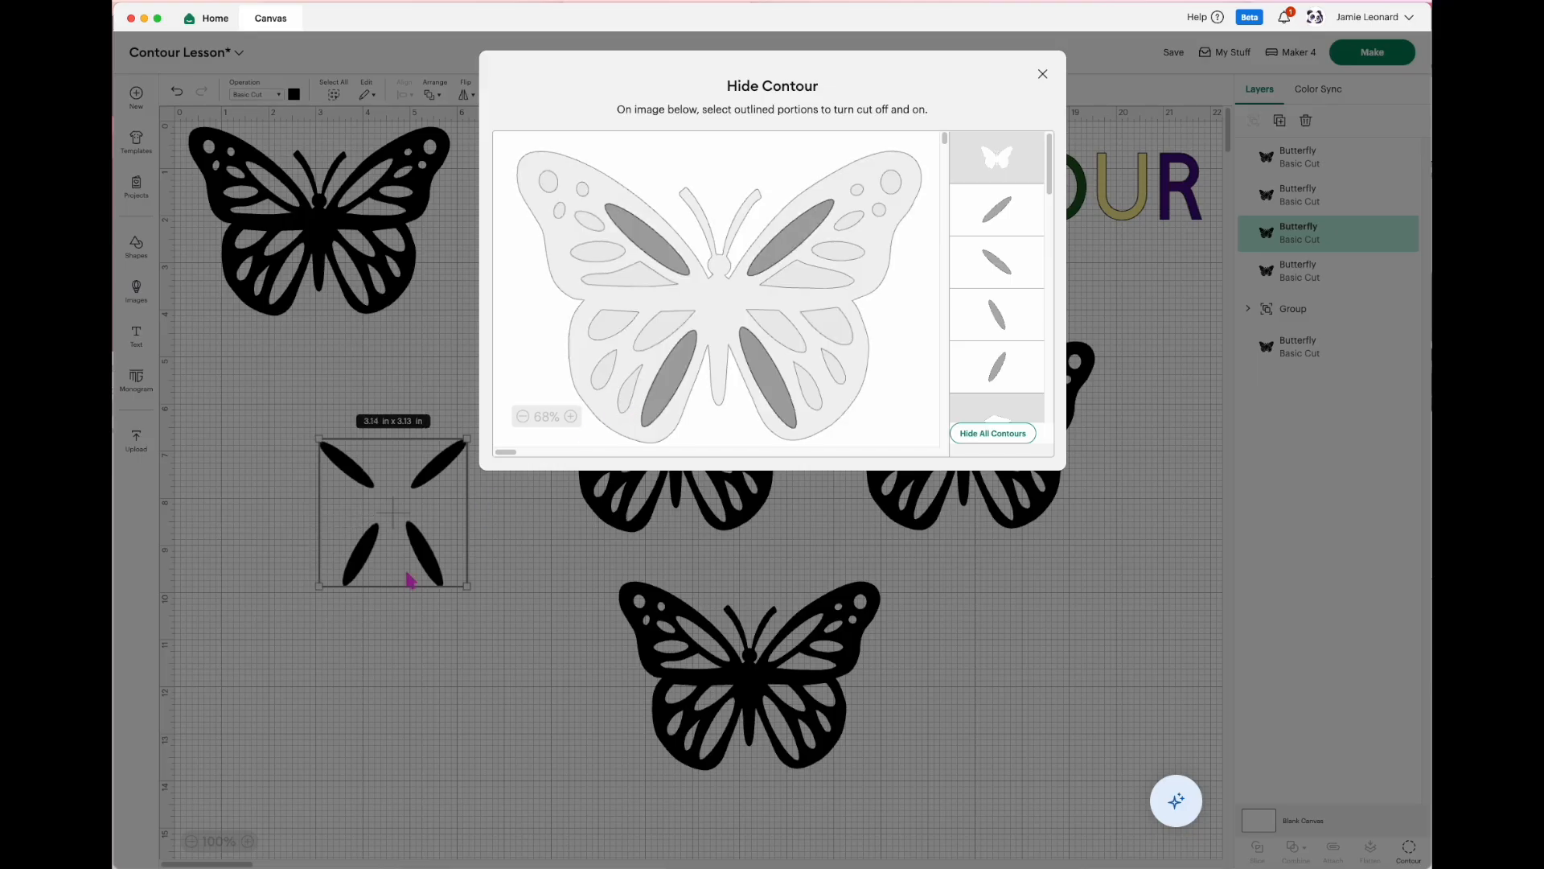
pyautogui.click(1042, 74)
# Step: Color the four long wing pieces dark purple and place them in the original butterfly at about X 1.53, Y 0.8
pyautogui.moveTo(434, 563); pyautogui.dragTo(477, 489)
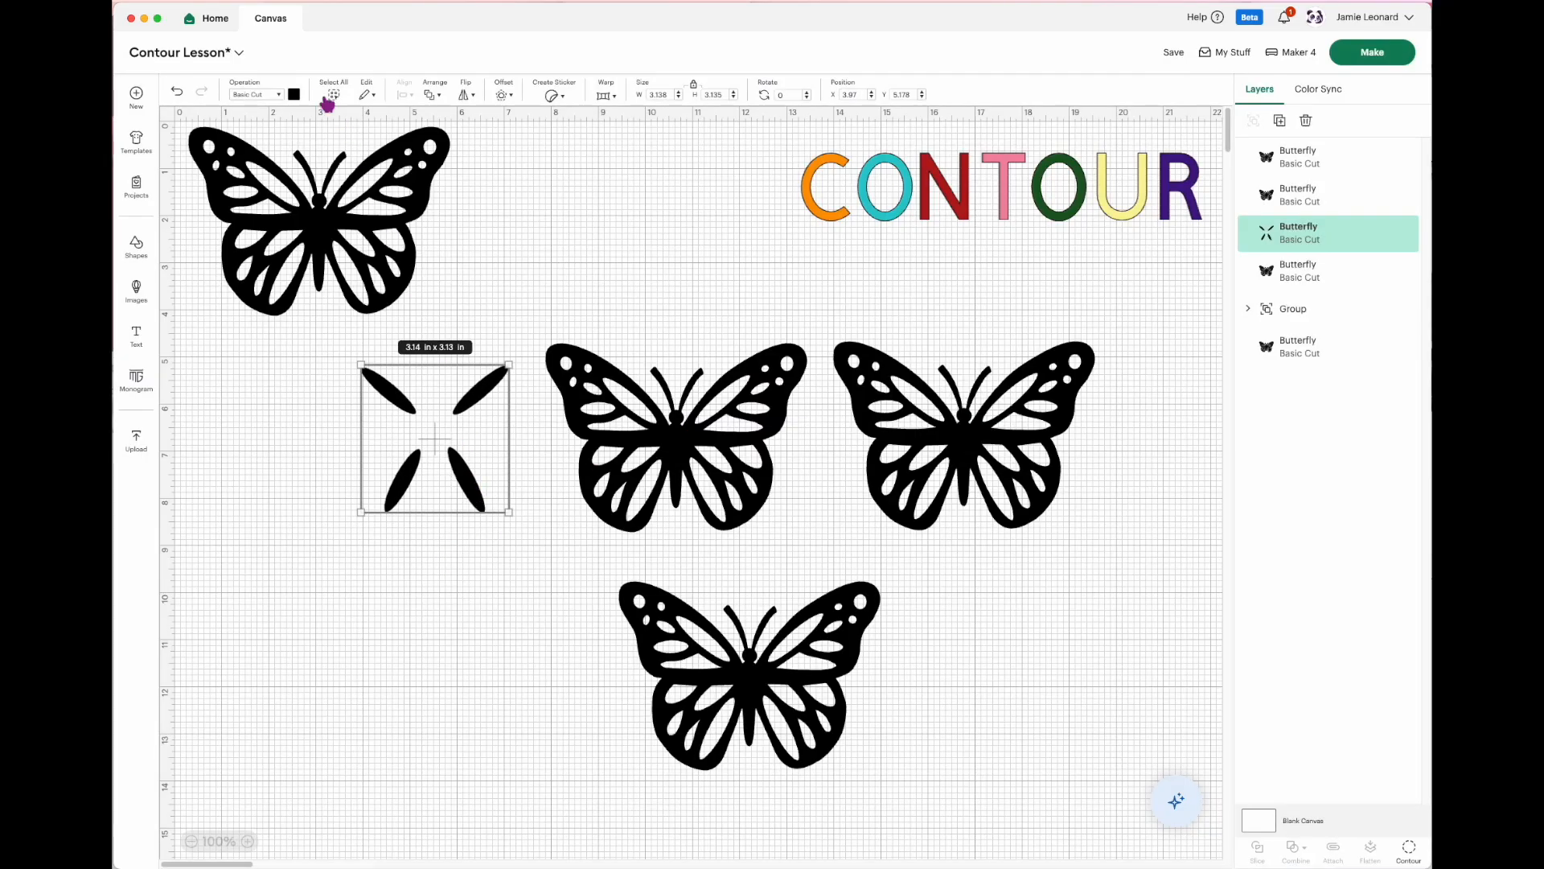
pyautogui.click(296, 96)
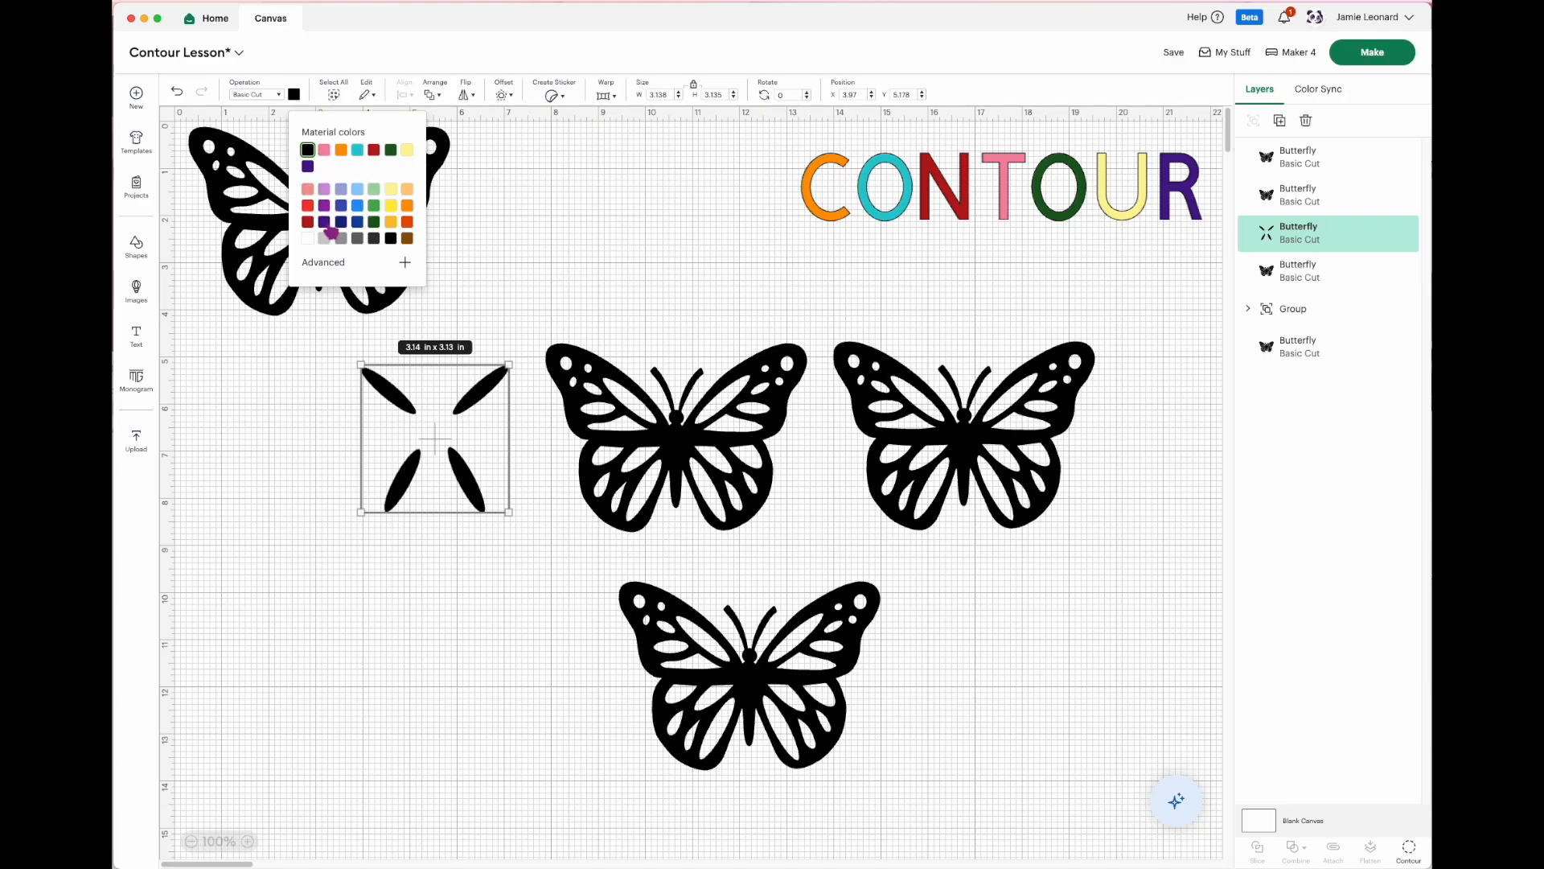
pyautogui.click(307, 166)
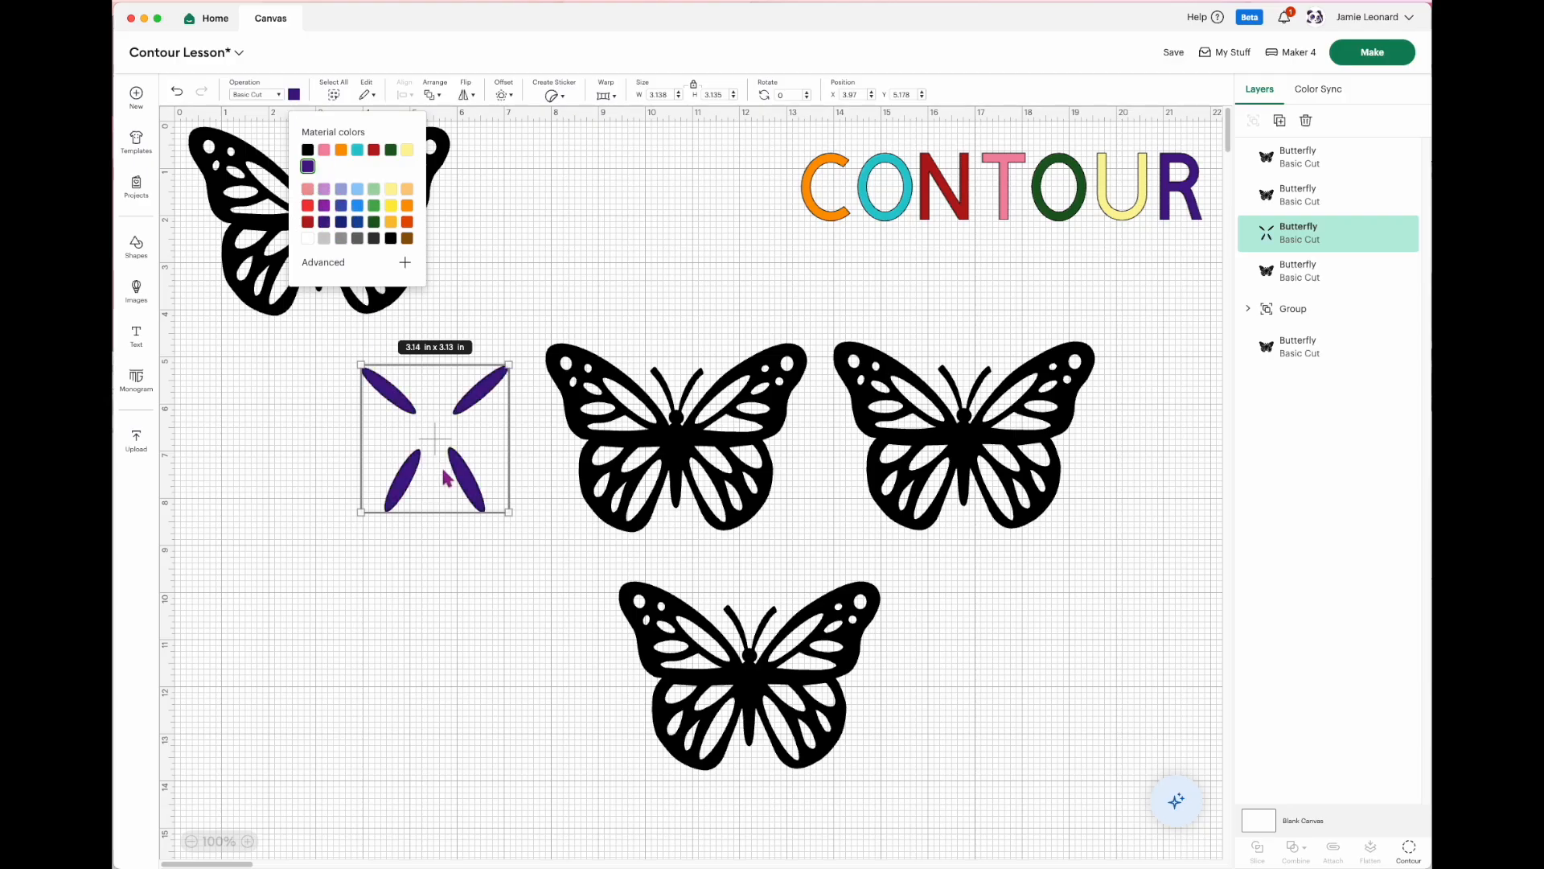
pyautogui.click(472, 501)
pyautogui.moveTo(473, 500); pyautogui.dragTo(352, 282)
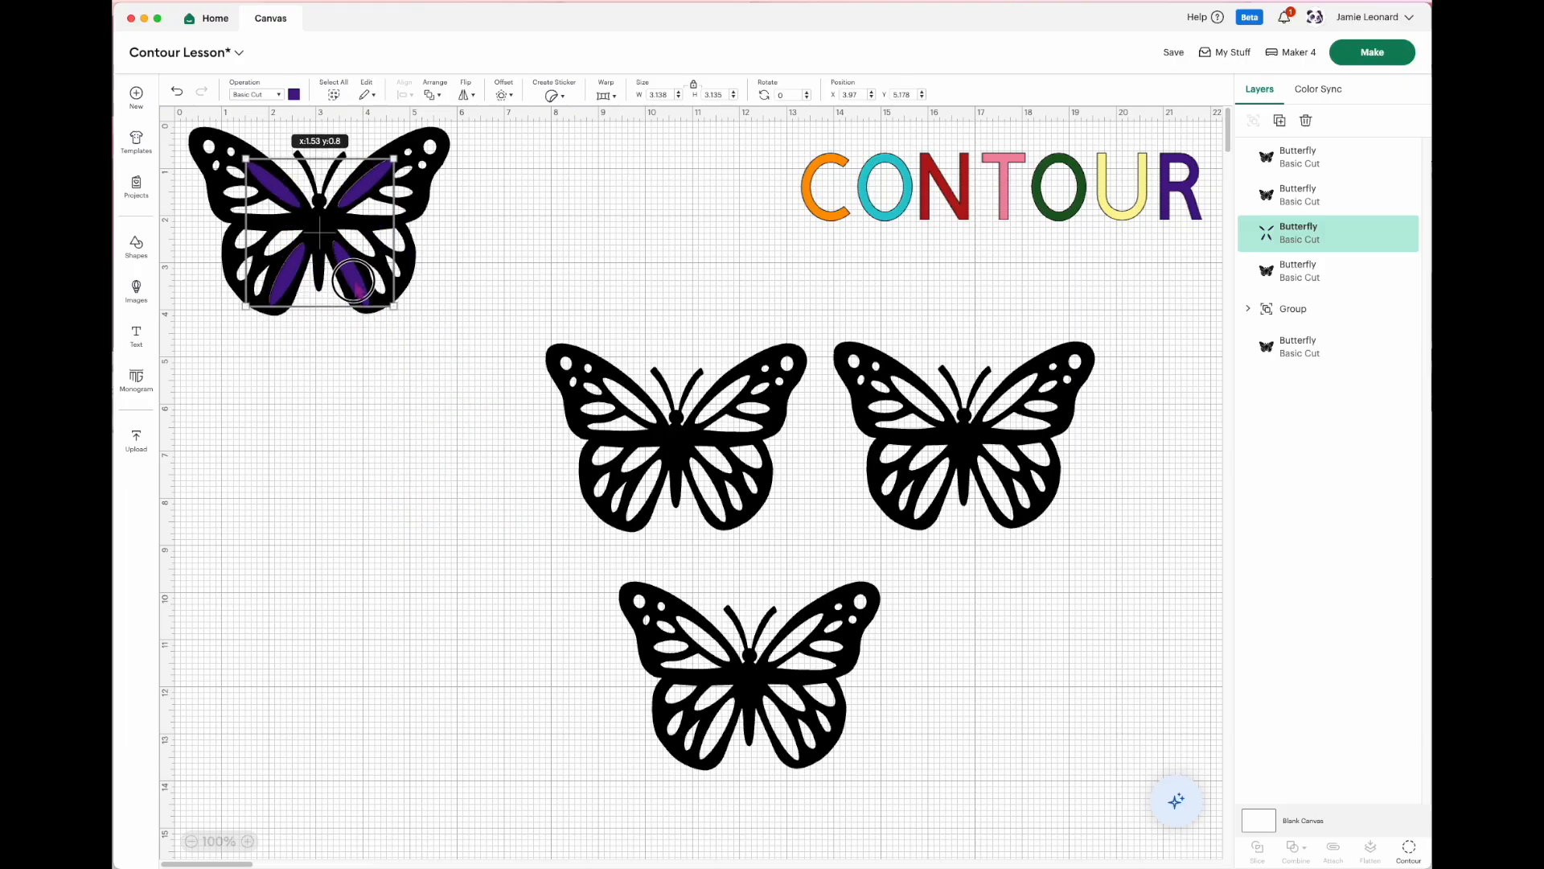
# Step: Move the next butterfly copy to about X 6.14, Y 4.71, and hide the contours of its outline and four long cutouts
pyautogui.moveTo(735, 489); pyautogui.dragTo(653, 488)
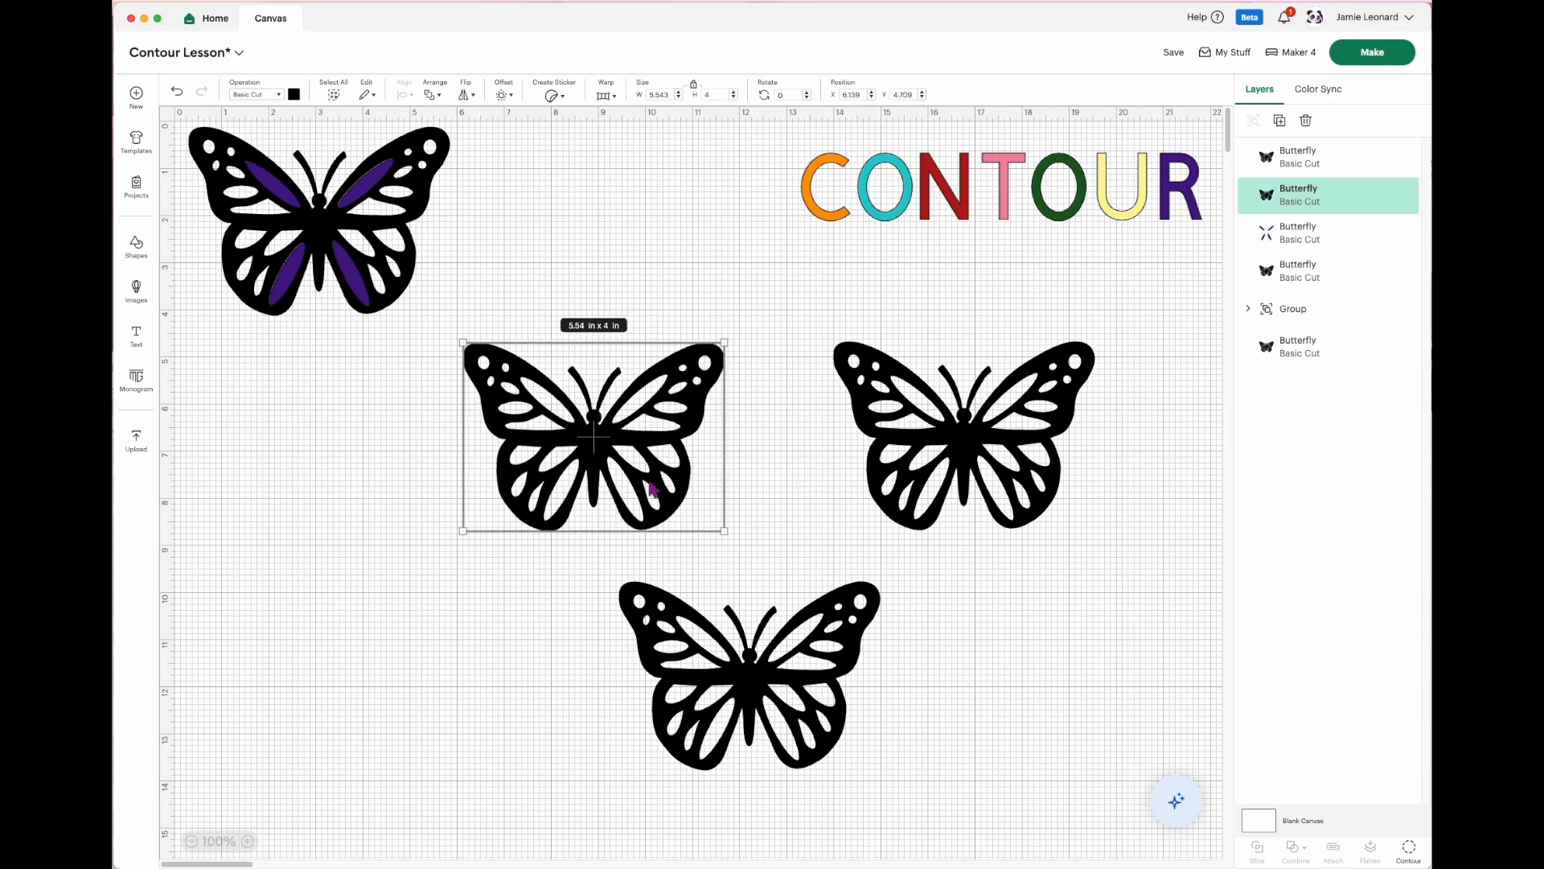
pyautogui.click(1406, 857)
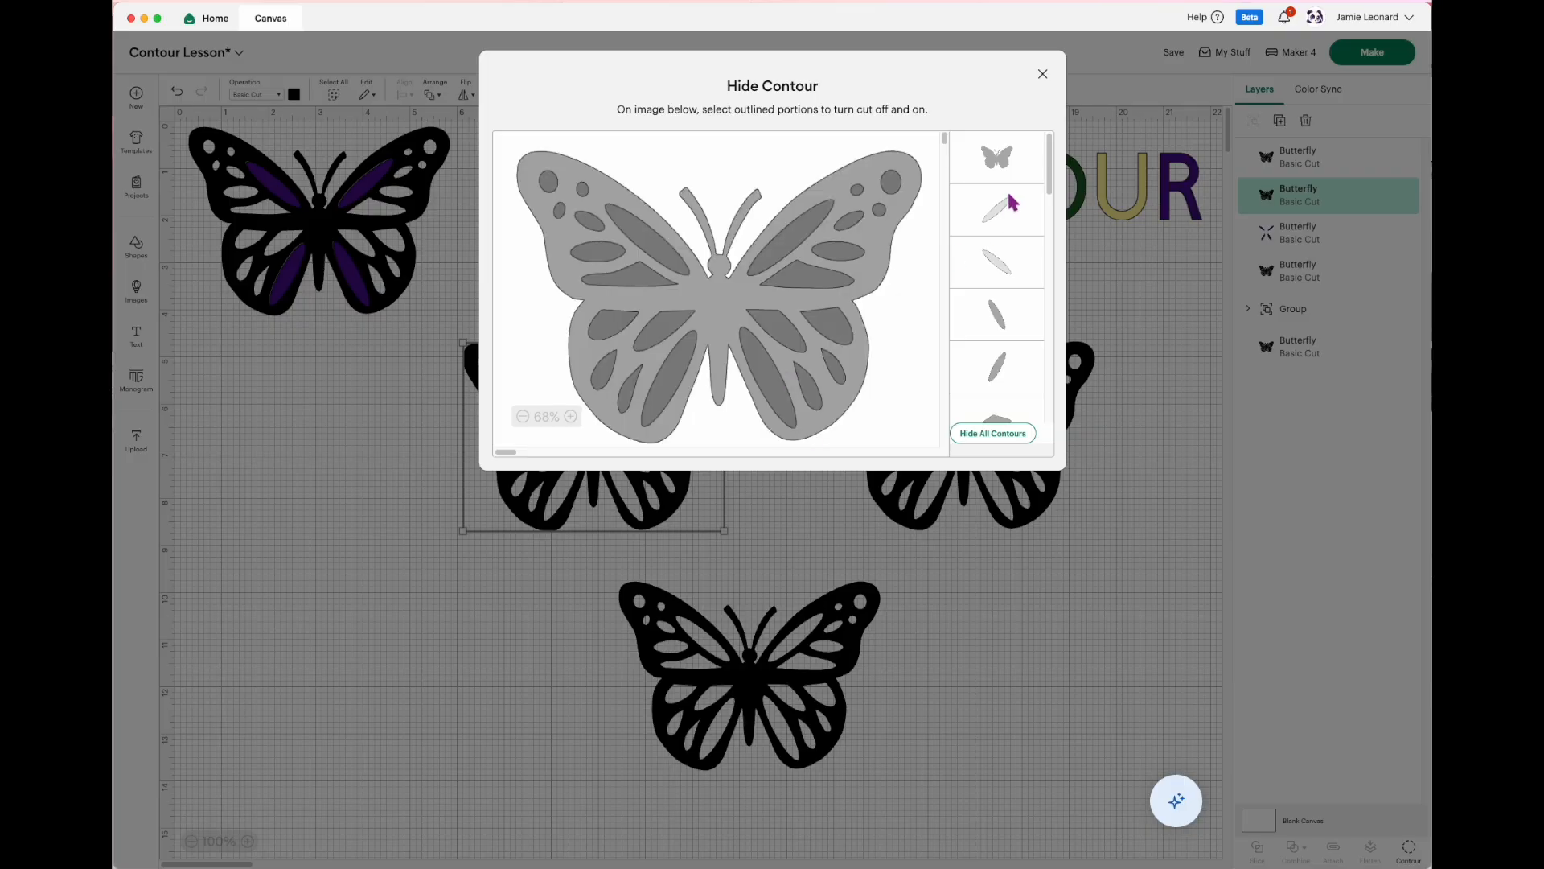
pyautogui.click(998, 158)
pyautogui.click(769, 388)
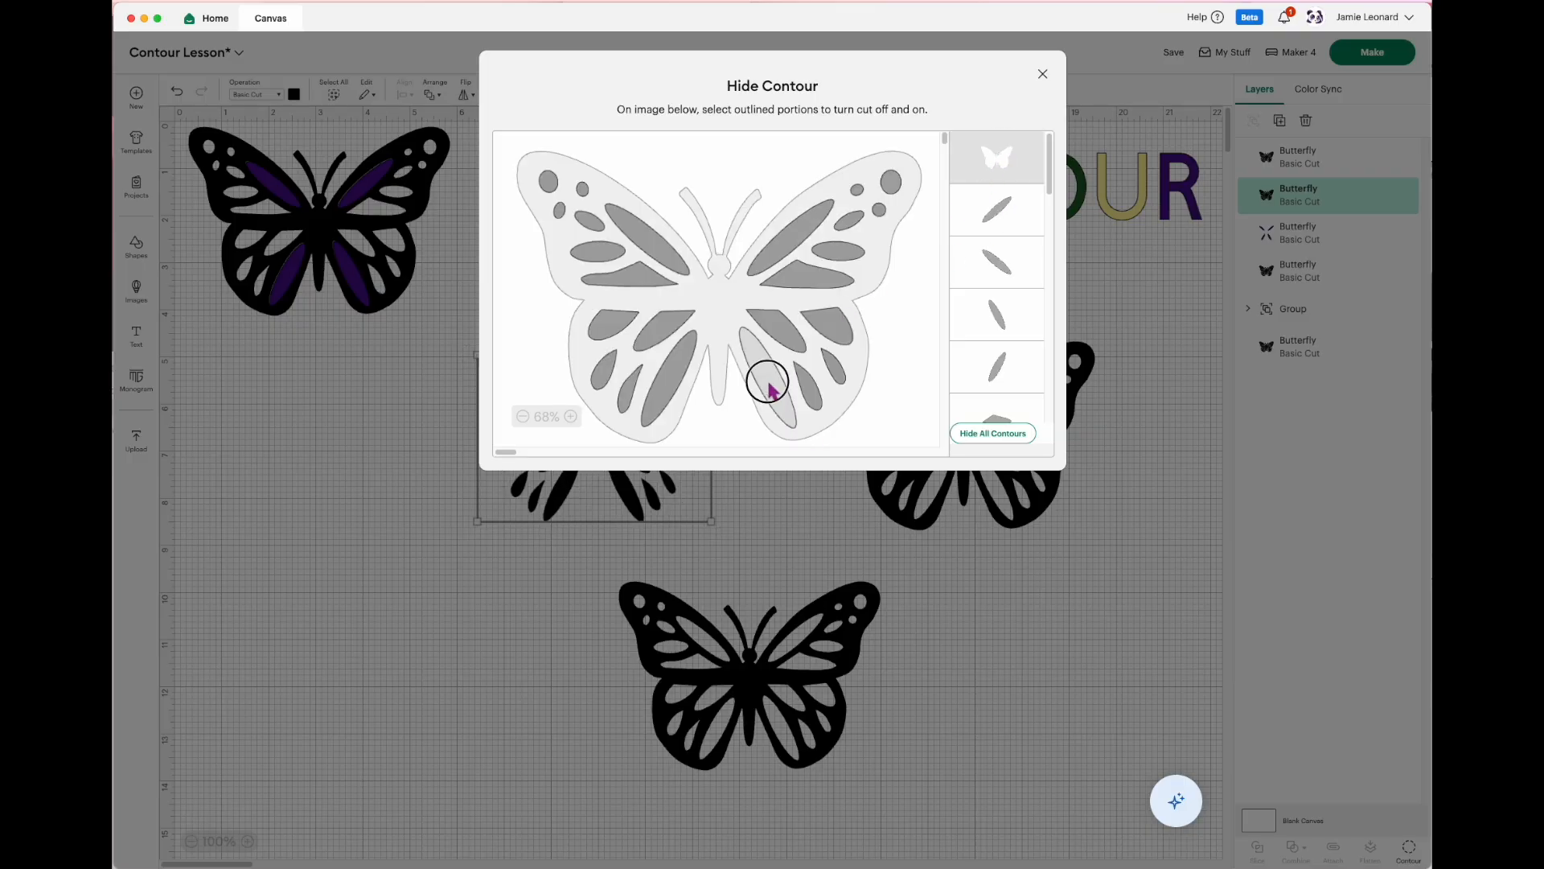
pyautogui.click(787, 257)
pyautogui.click(665, 261)
pyautogui.click(673, 400)
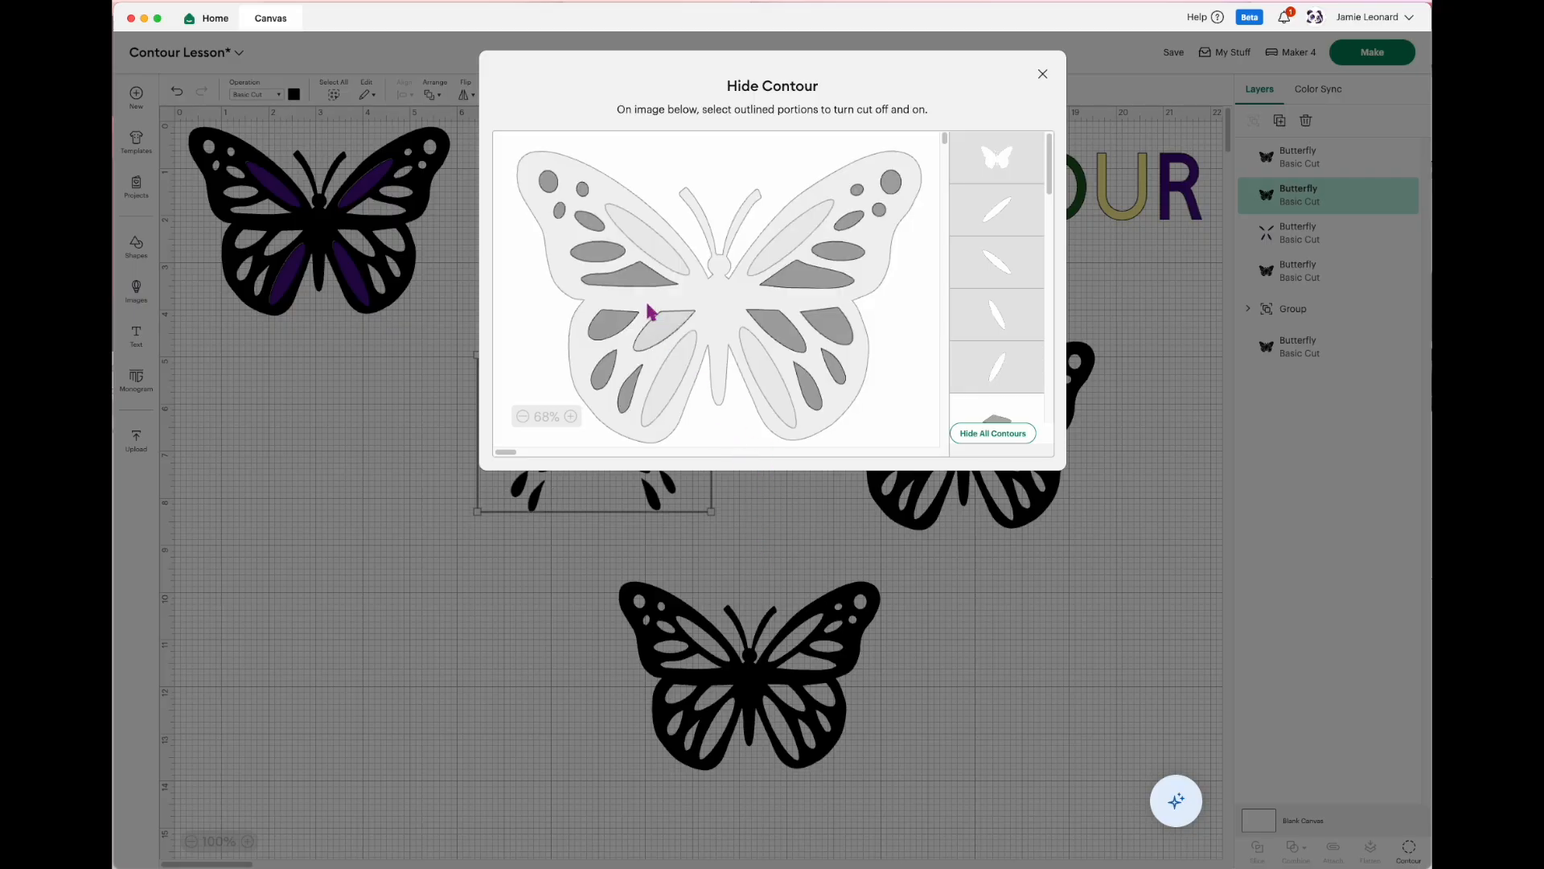
# Step: Hide the lower-left wing's three outer cutouts, and the upper-left wing's two ovals and two of its dots
pyautogui.click(624, 326)
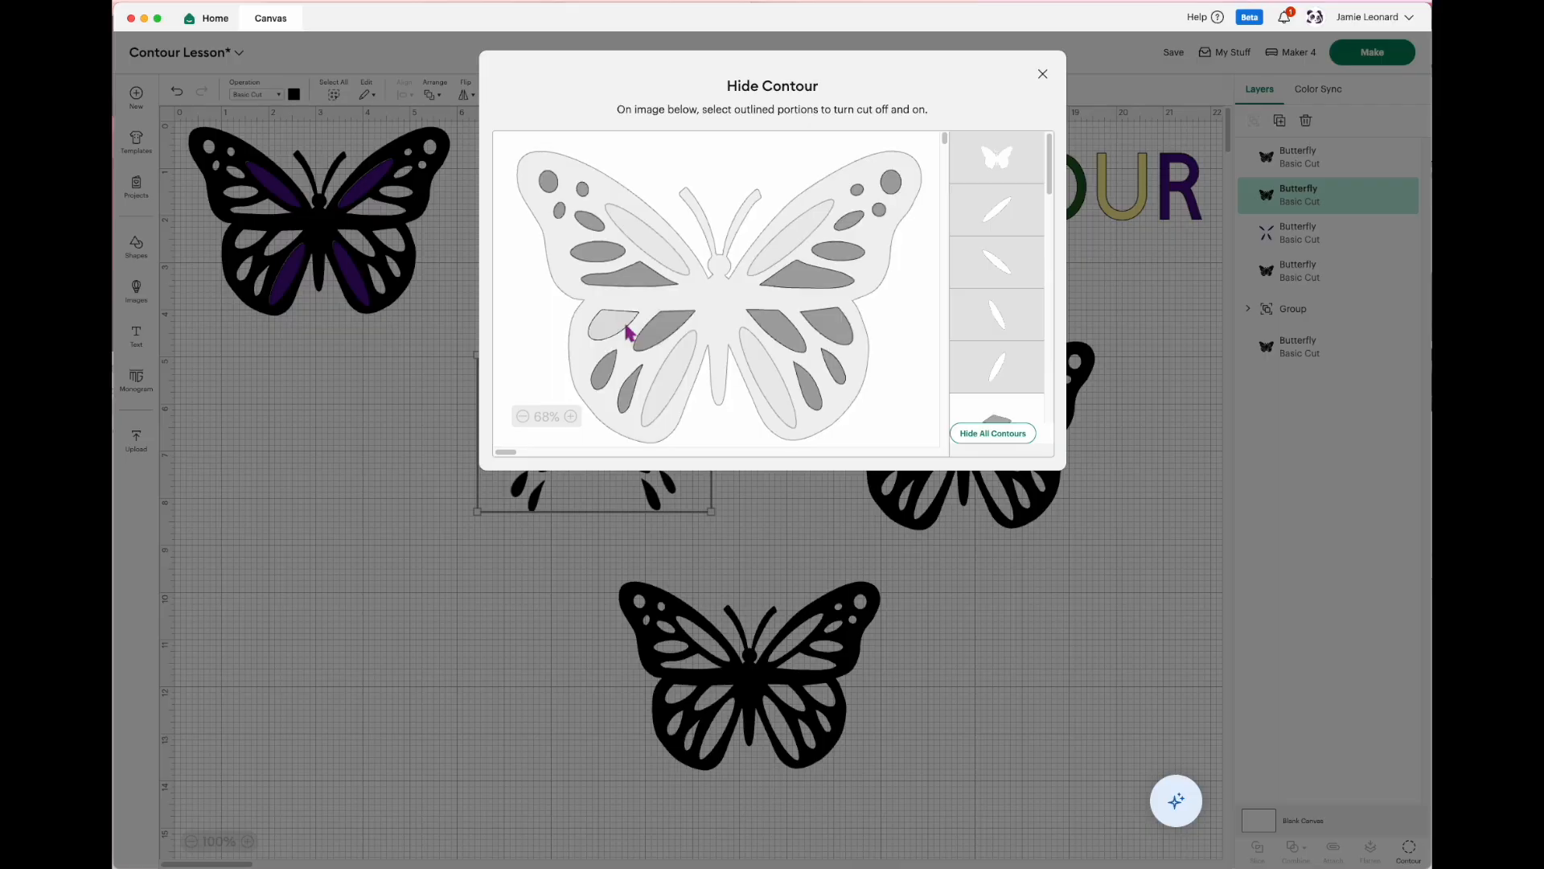
pyautogui.click(612, 384)
pyautogui.click(630, 402)
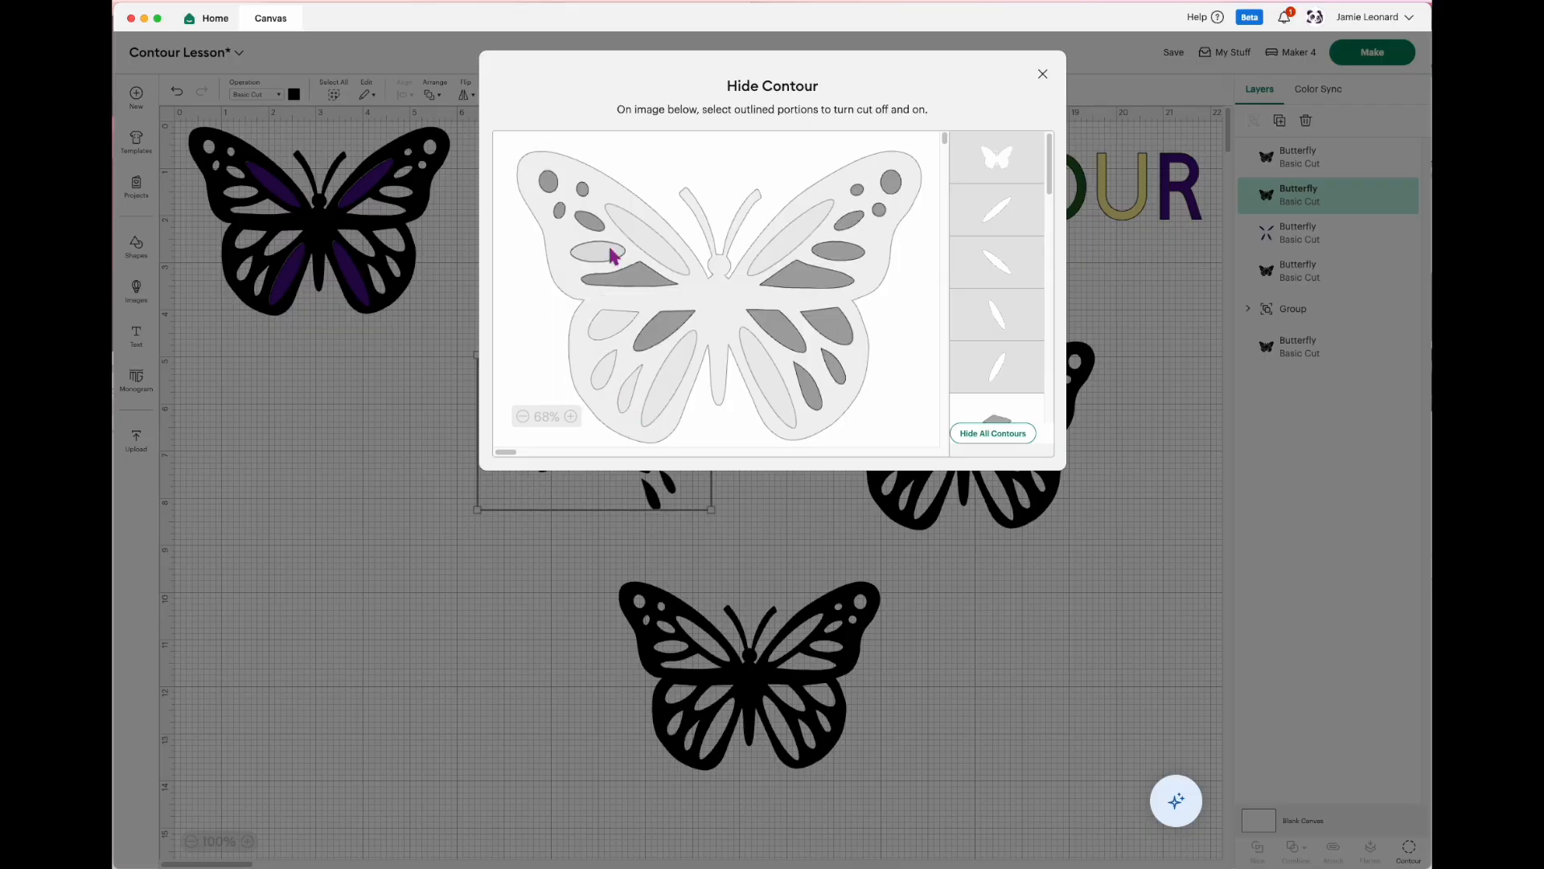
pyautogui.click(596, 245)
pyautogui.click(593, 228)
pyautogui.click(582, 190)
pyautogui.click(547, 182)
pyautogui.click(553, 197)
# Step: Hide the contours of the upper-right wing's two ovals, its large tip dot and the small dot below it
pyautogui.click(835, 256)
pyautogui.click(847, 219)
pyautogui.click(888, 202)
pyautogui.click(890, 185)
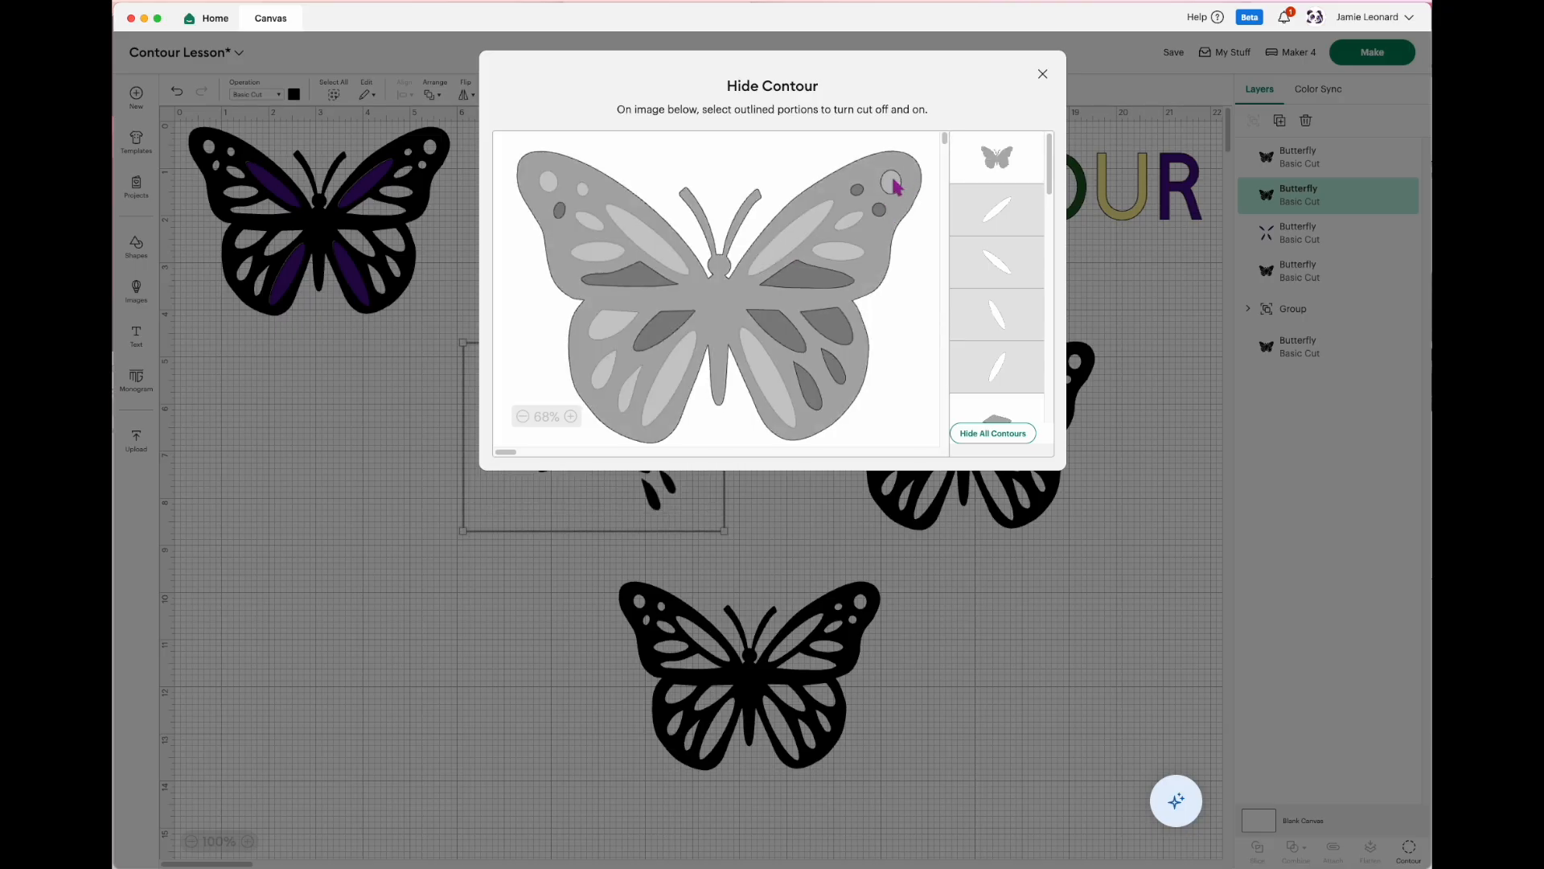
pyautogui.click(857, 190)
pyautogui.click(879, 211)
pyautogui.click(890, 183)
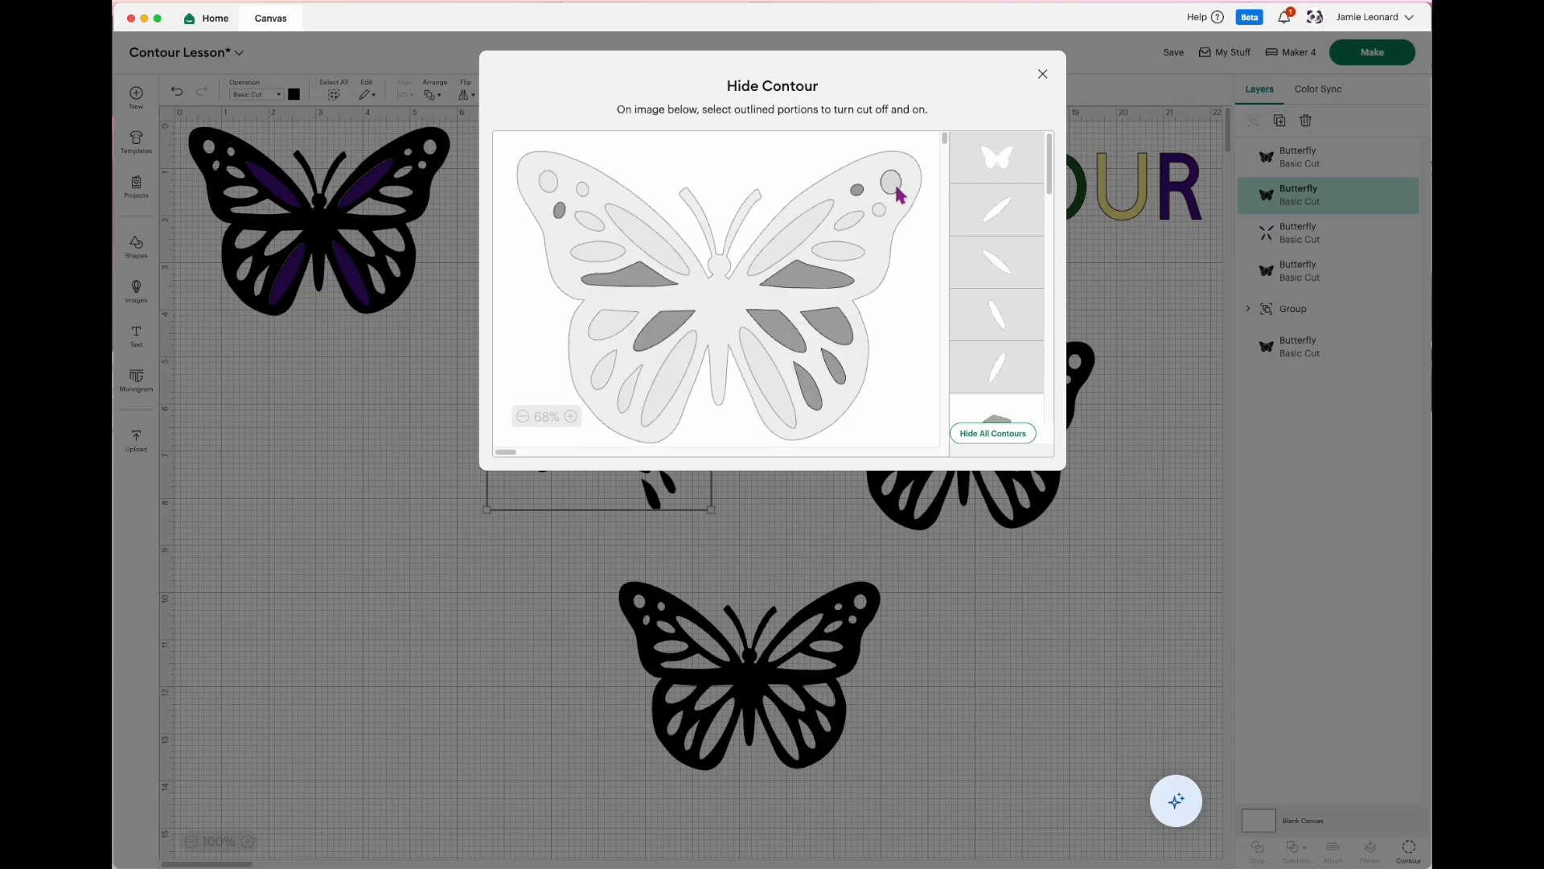
# Step: Hide the lower-right wing's remaining outer cutouts and the last two upper-wing dots, leaving four pieces beside the body, and close the contour editor
pyautogui.click(837, 367)
pyautogui.click(811, 398)
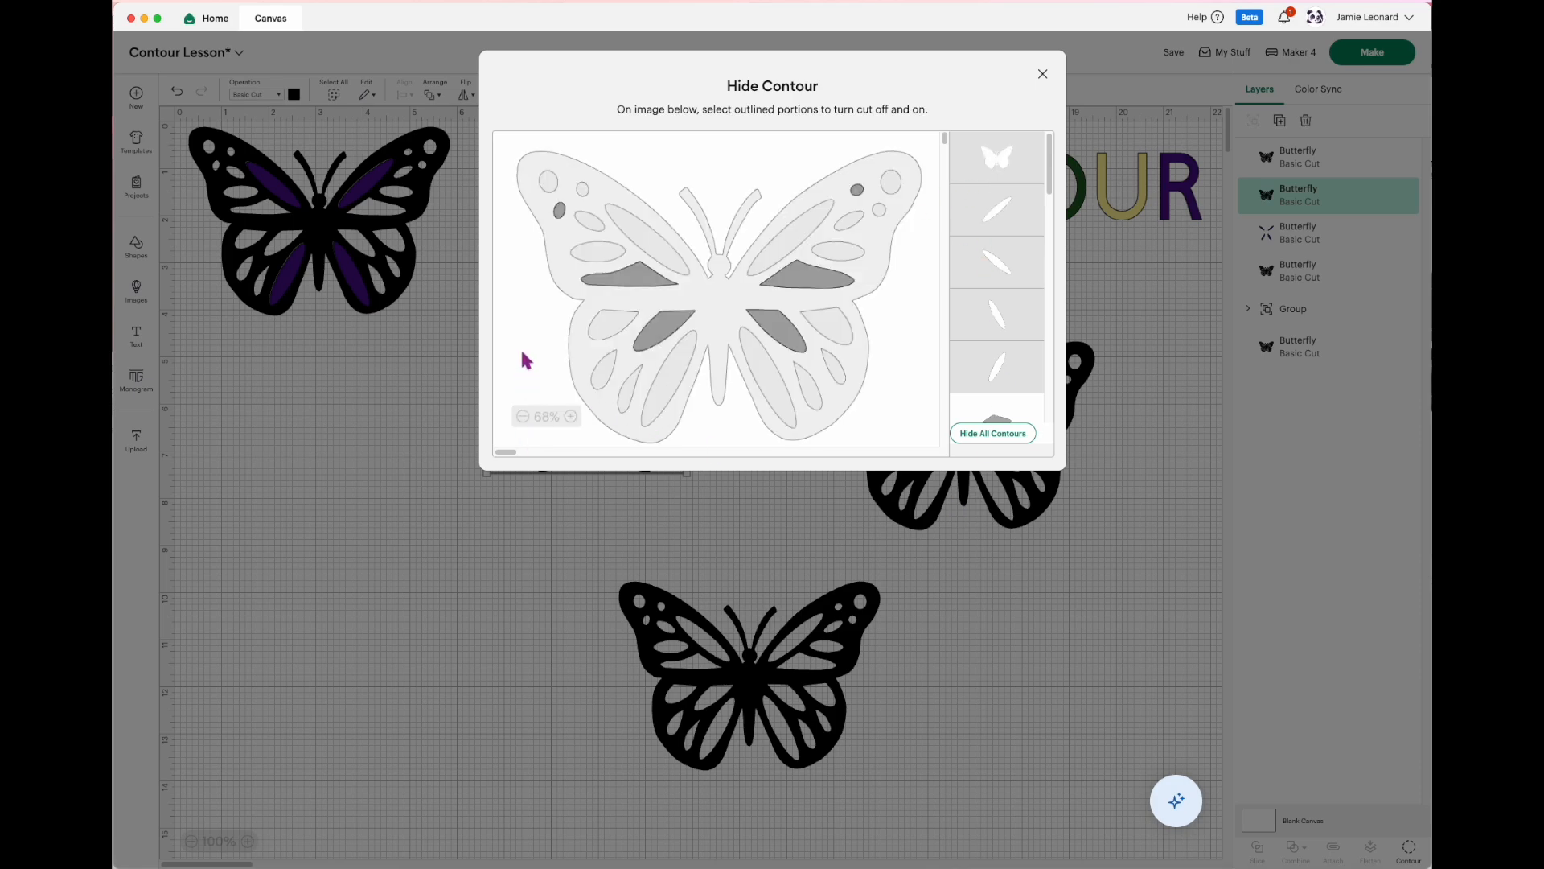
pyautogui.click(561, 212)
pyautogui.click(858, 191)
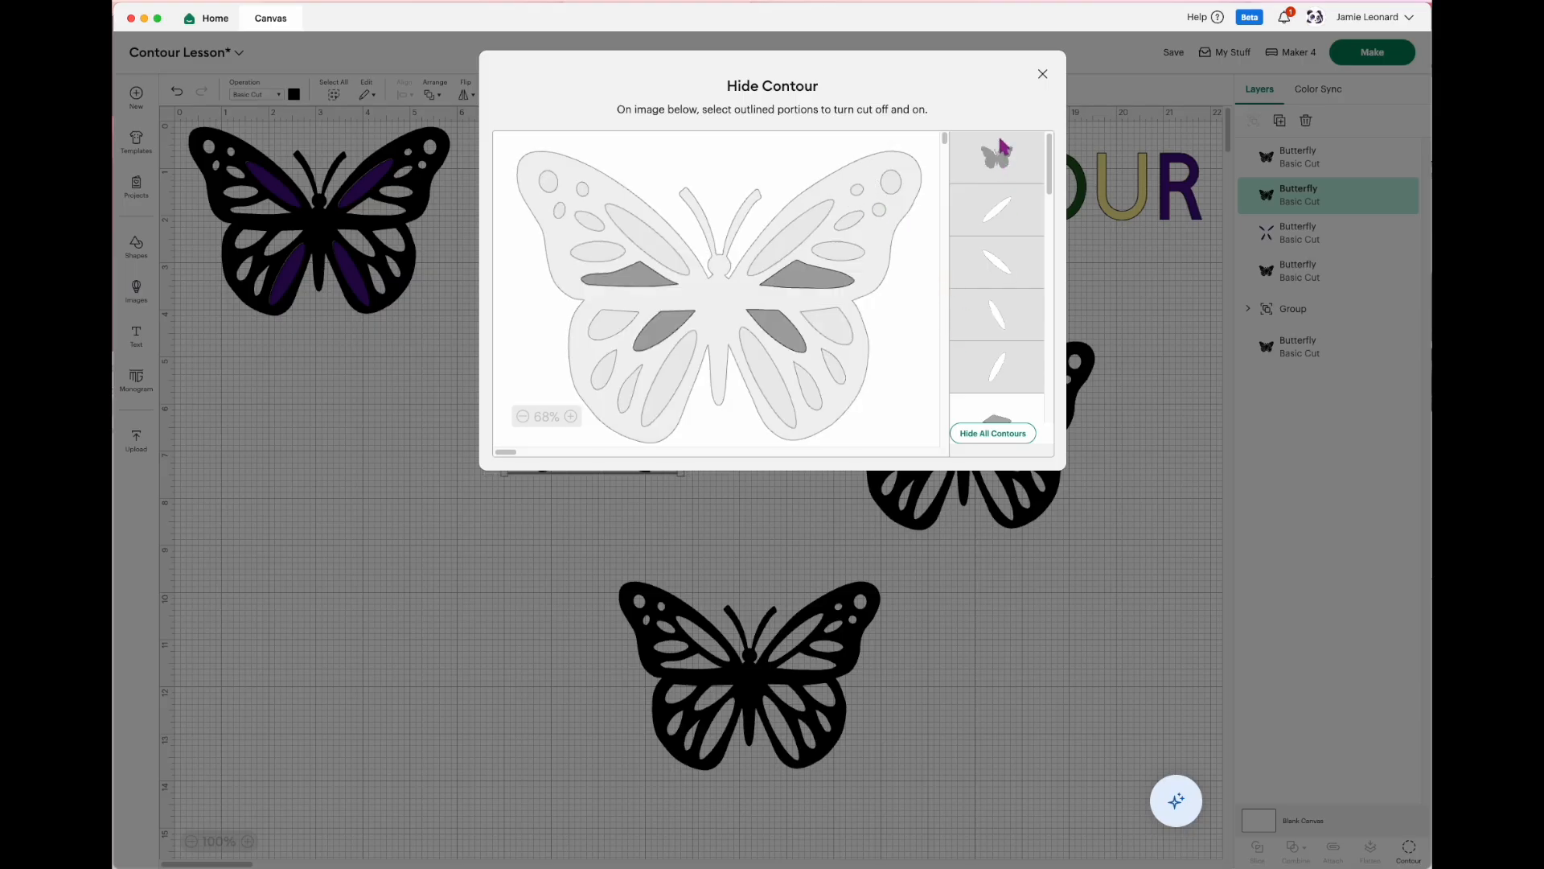
pyautogui.click(1042, 74)
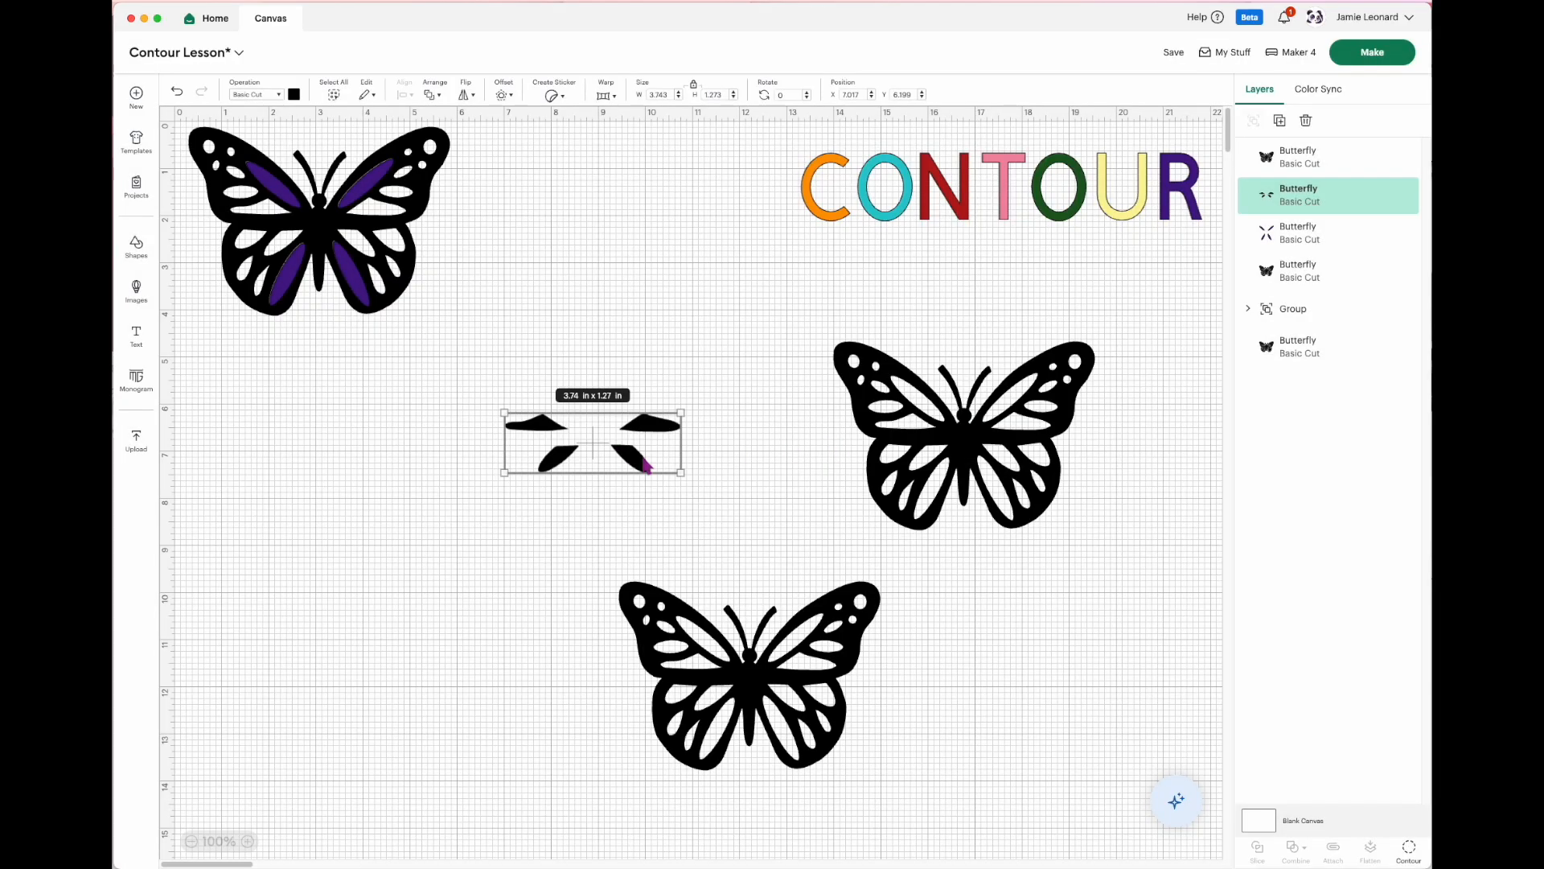
# Step: Color the four inner wing pieces light yellow and place them in the matching openings of the original butterfly
pyautogui.moveTo(646, 464); pyautogui.dragTo(625, 447)
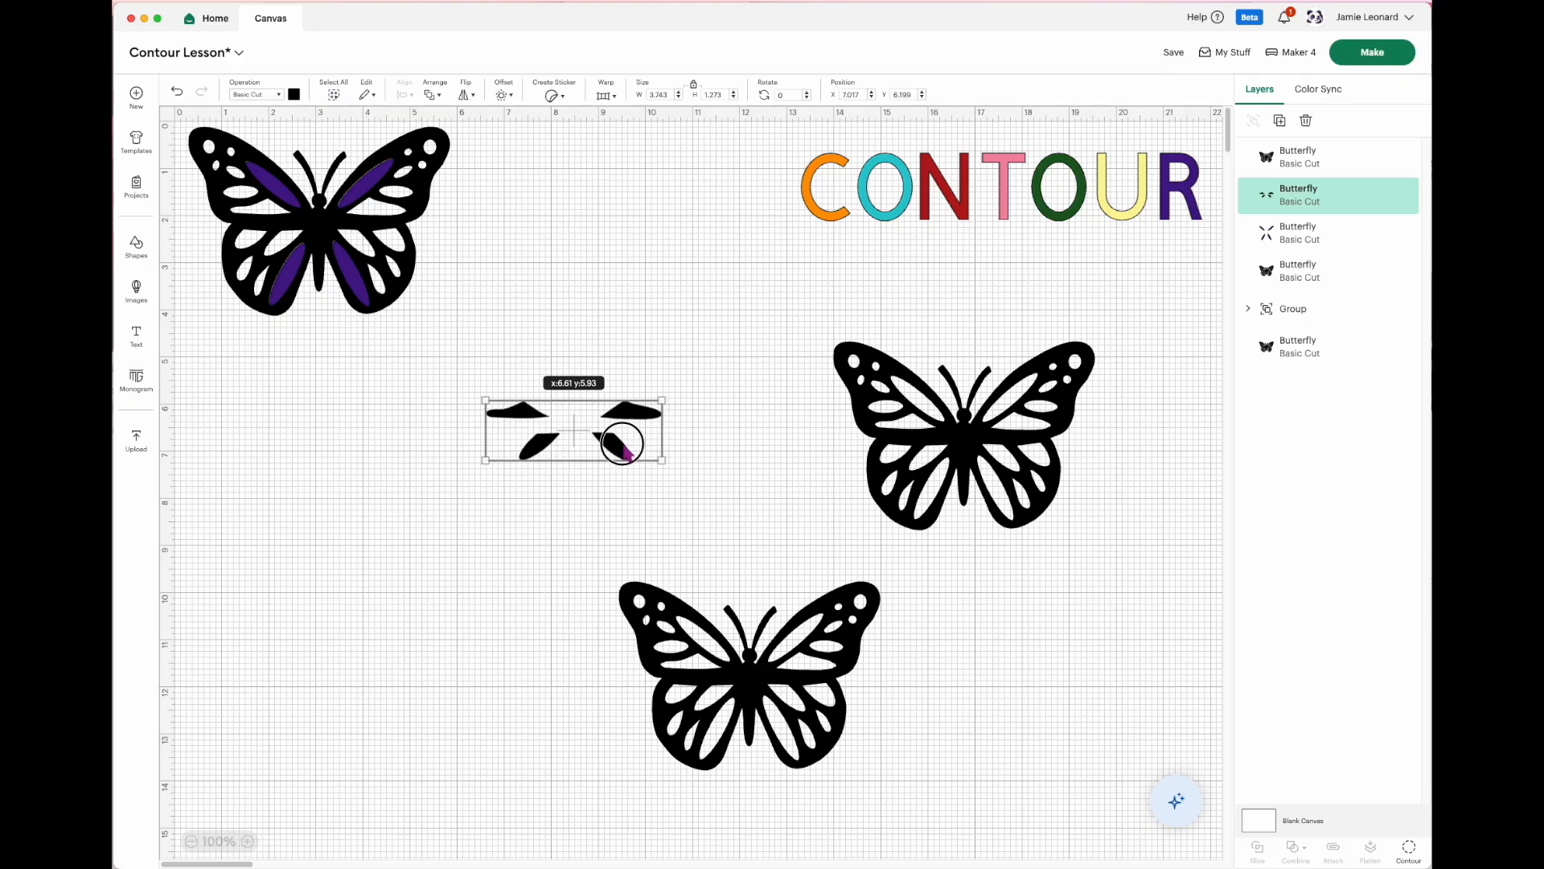
pyautogui.click(294, 95)
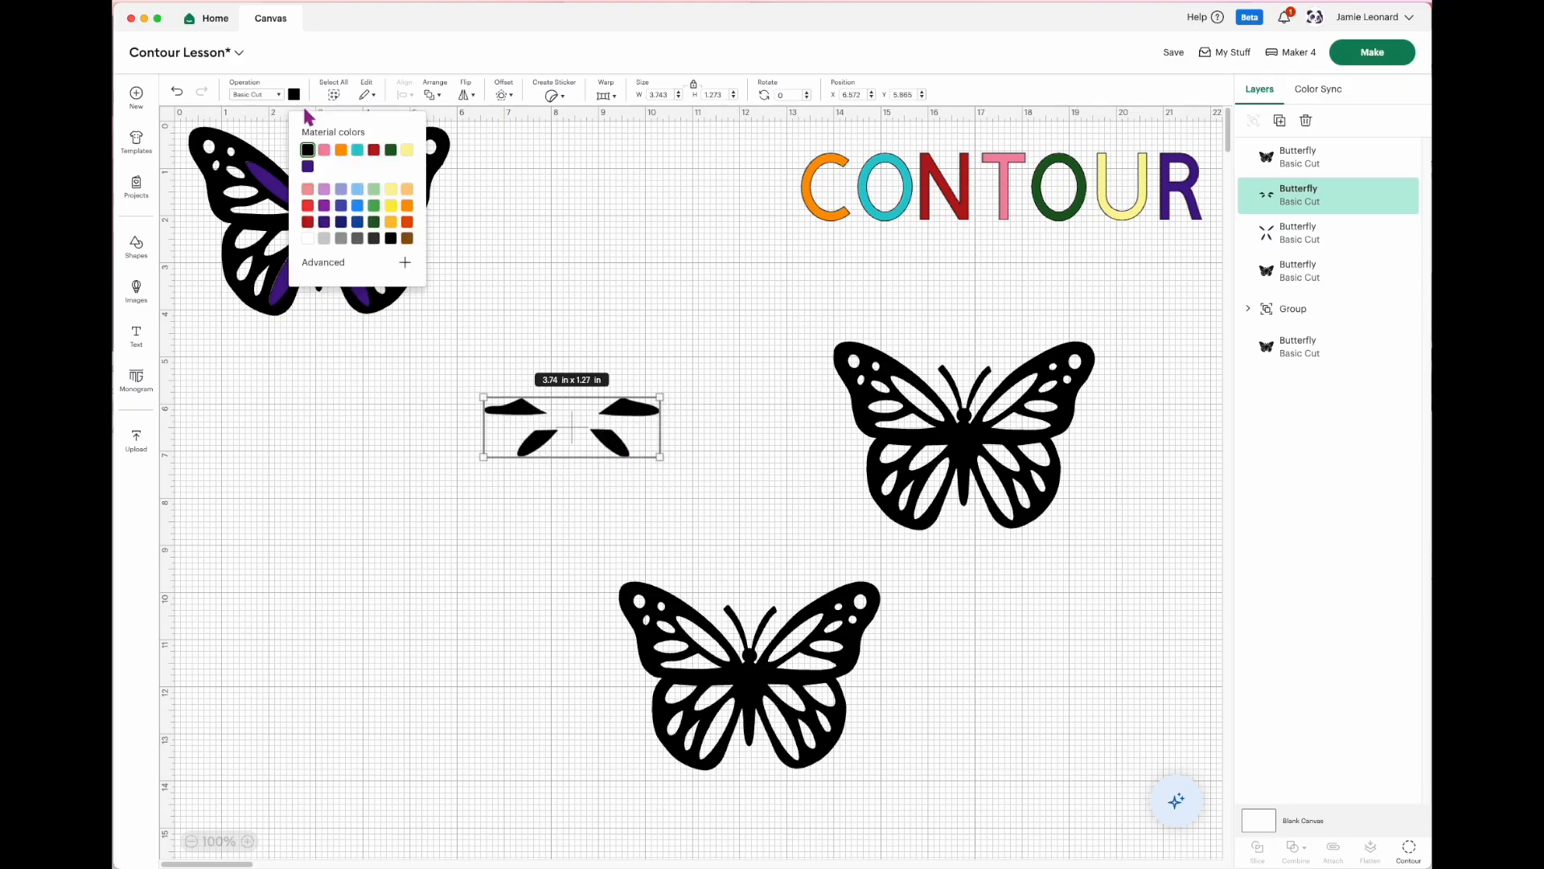
pyautogui.click(401, 196)
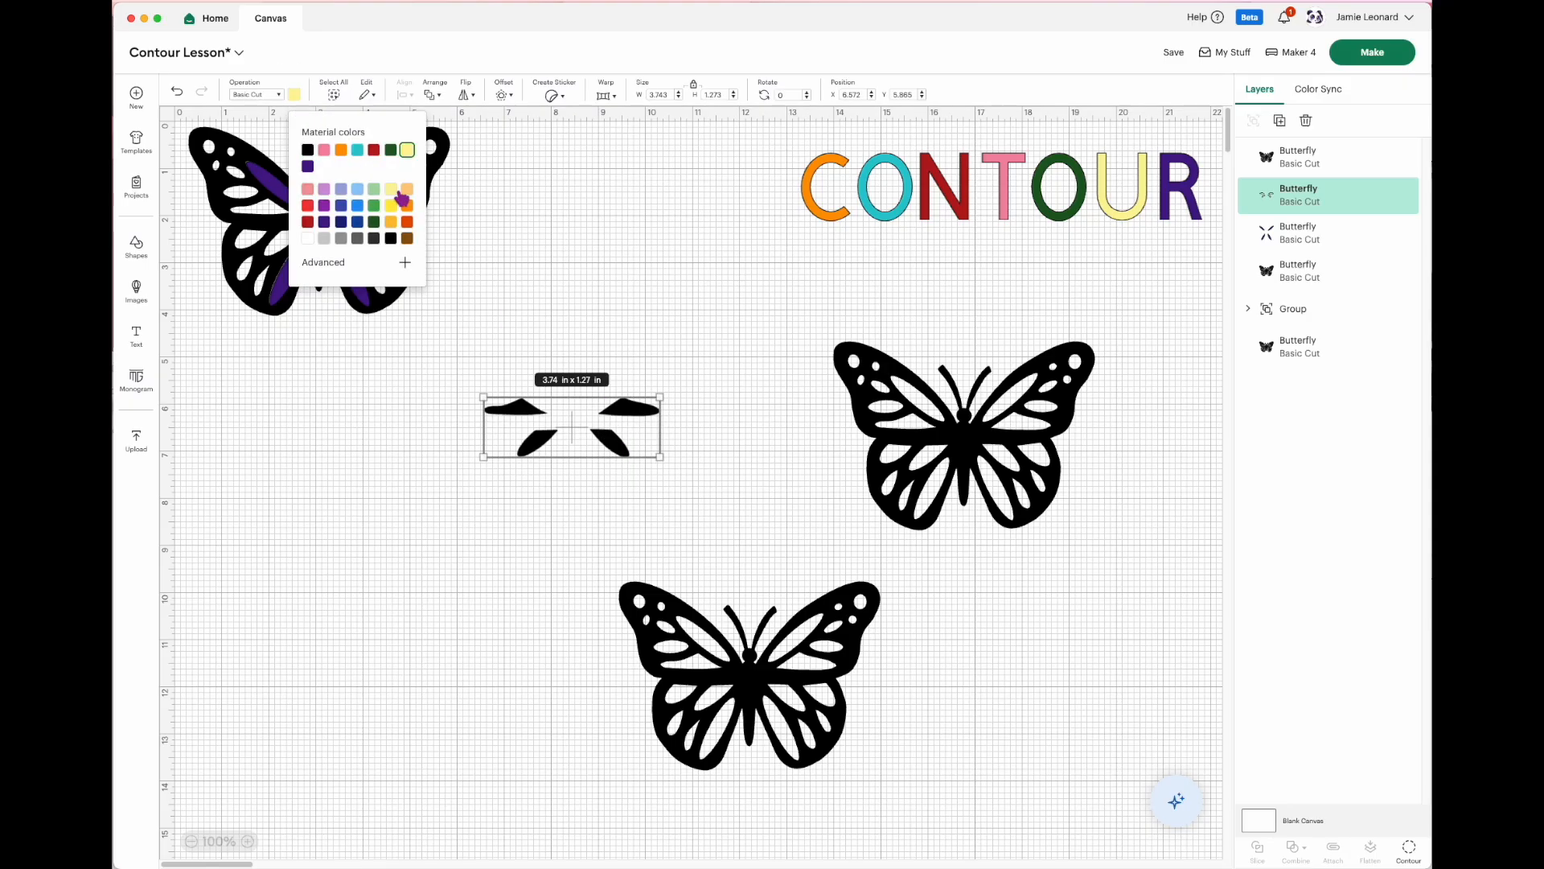
pyautogui.click(406, 263)
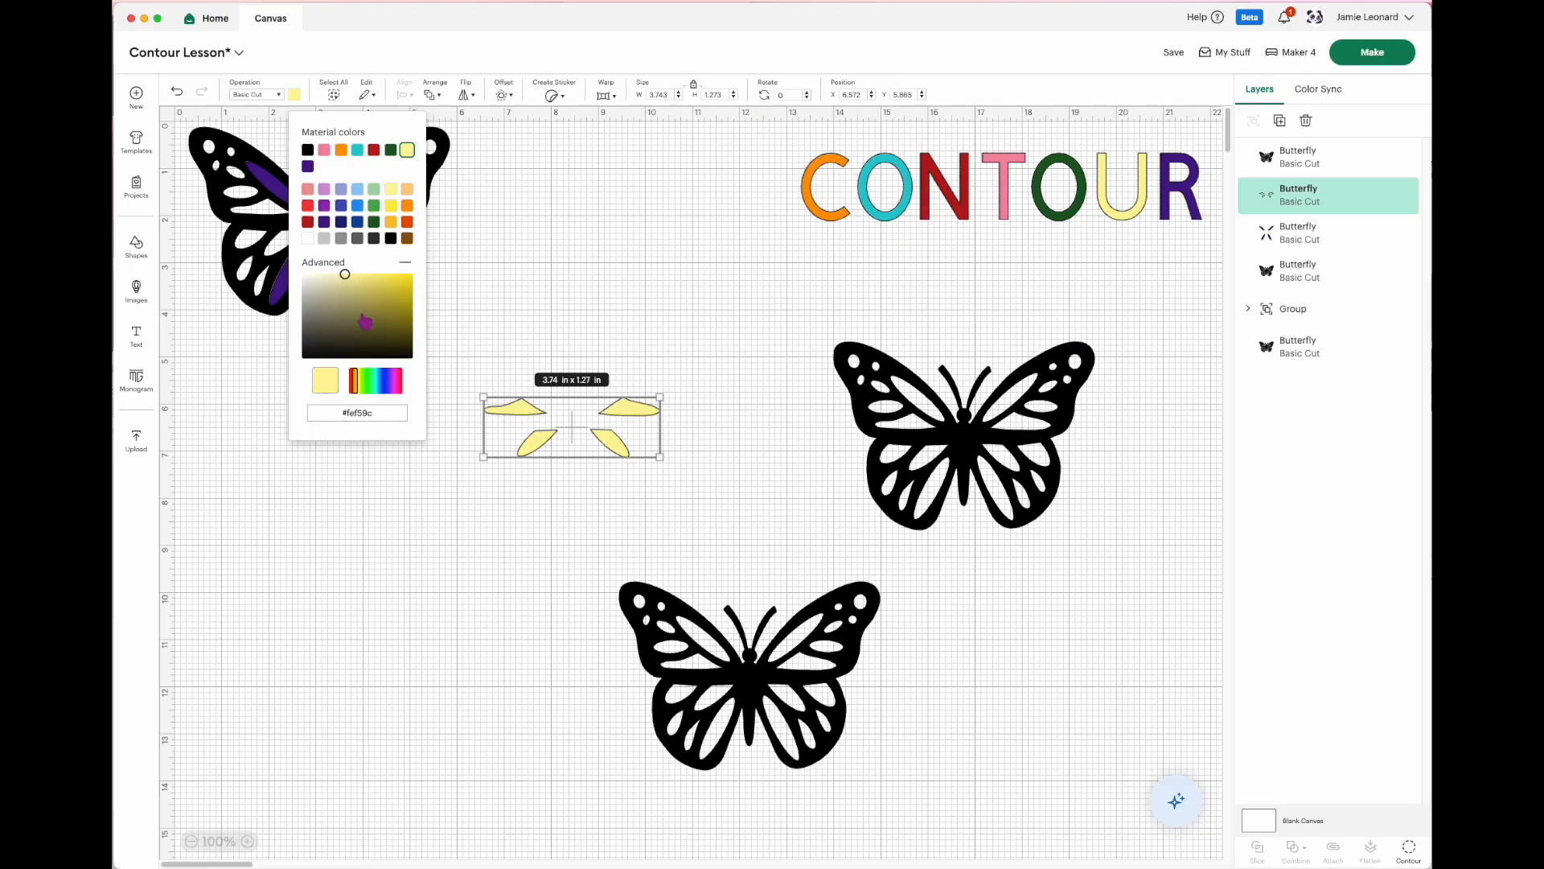
pyautogui.moveTo(348, 279)
pyautogui.mouseDown()
pyautogui.moveTo(326, 281)
pyautogui.moveTo(344, 277)
pyautogui.mouseUp()
pyautogui.click(589, 429)
pyautogui.moveTo(619, 454); pyautogui.dragTo(364, 251)
pyautogui.click(728, 452)
# Step: Move the next full butterfly copy to about X 1.96, Y 7.88 and hide its outline contour
pyautogui.moveTo(929, 485); pyautogui.dragTo(382, 609)
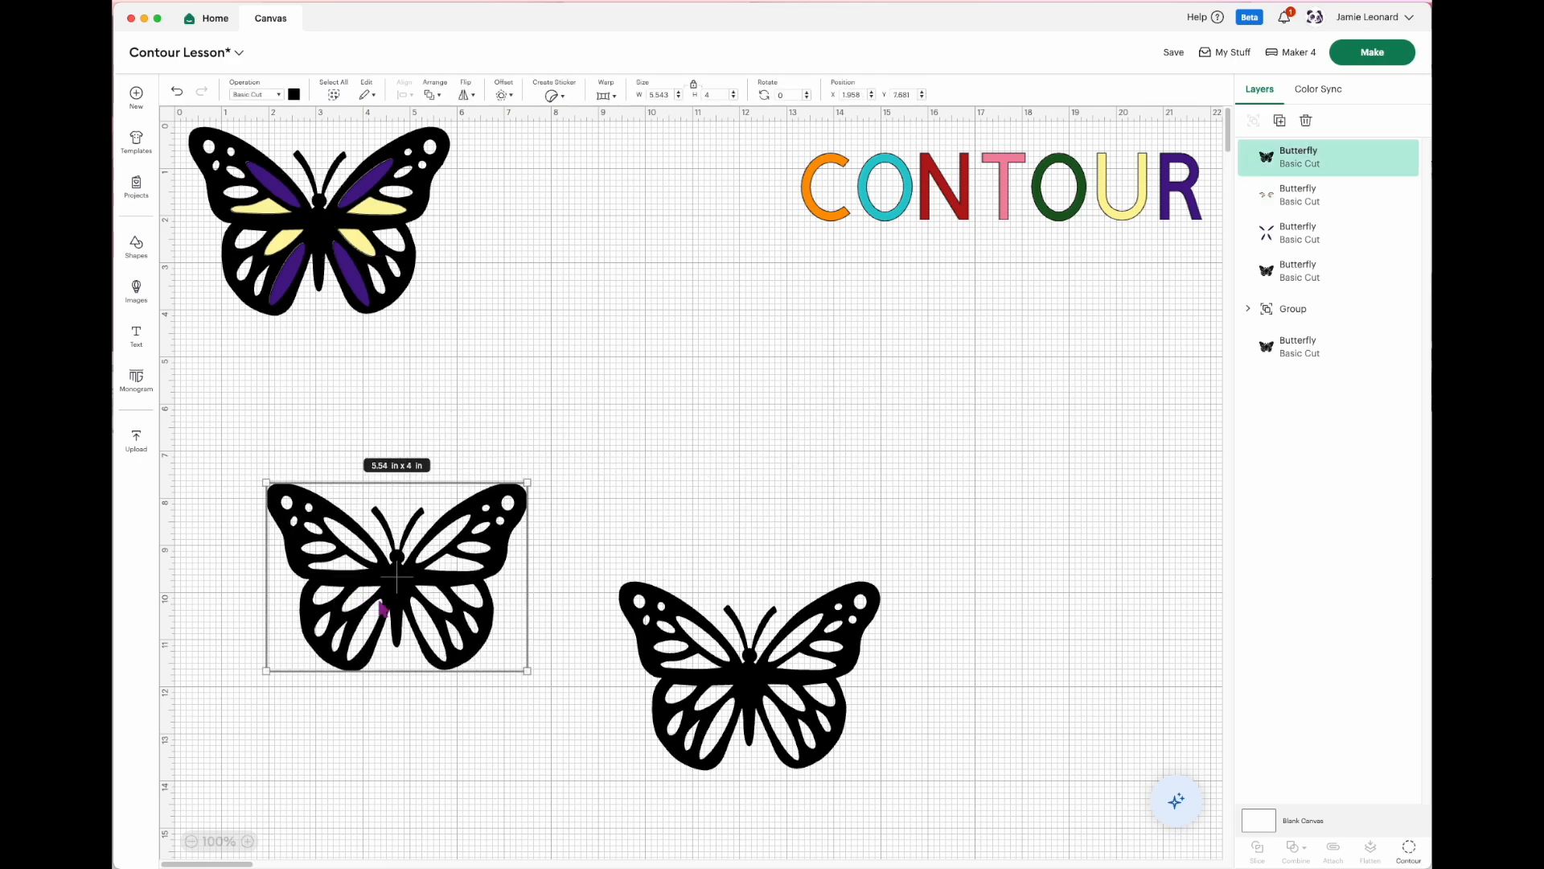
pyautogui.click(1412, 854)
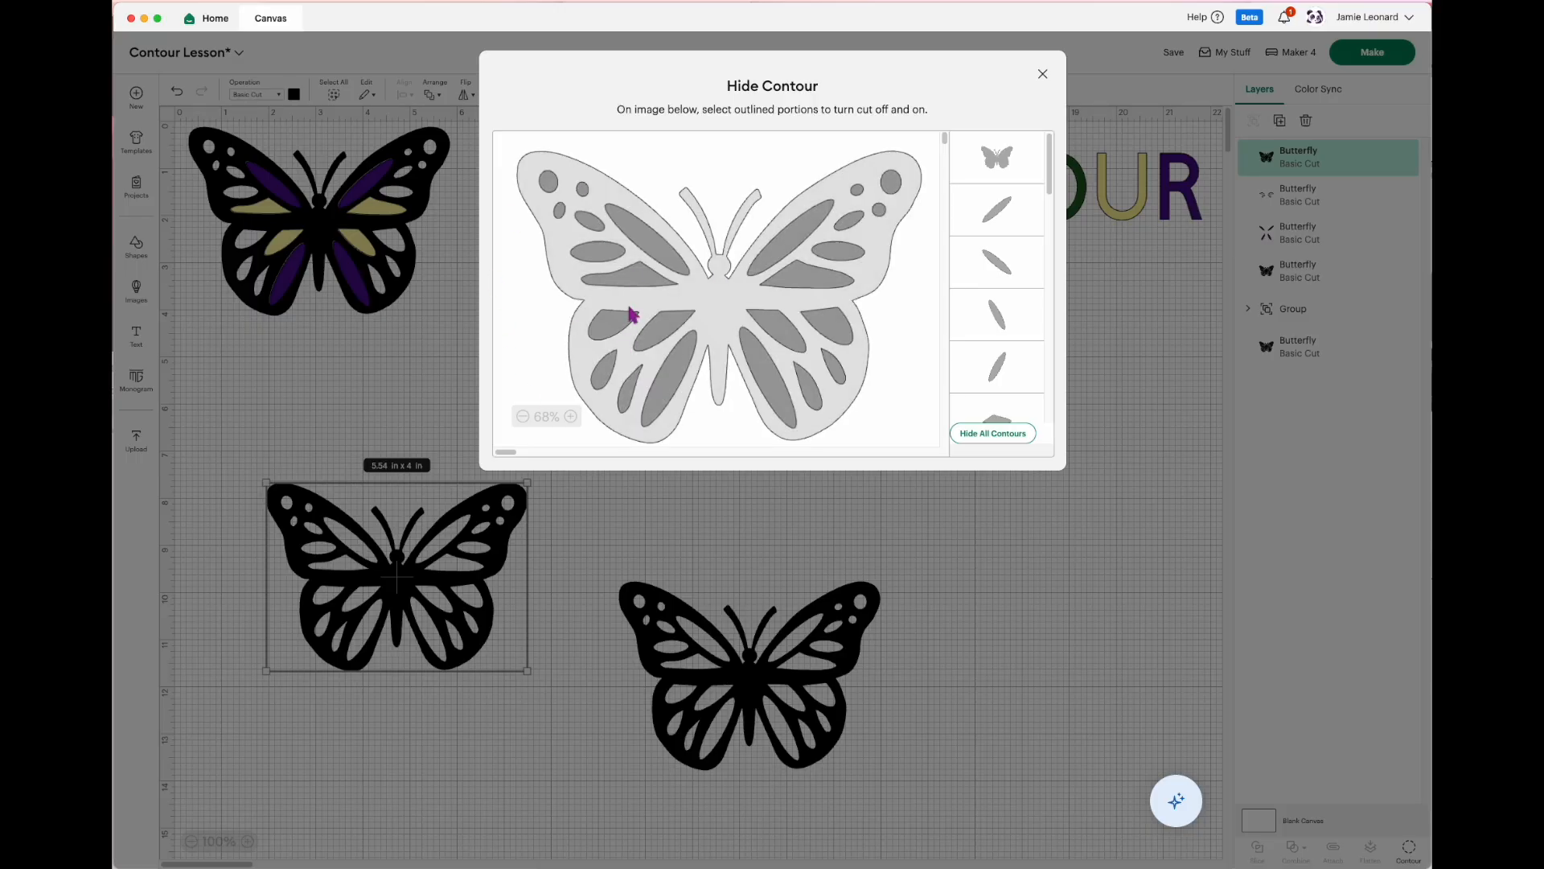
pyautogui.click(613, 242)
pyautogui.click(852, 312)
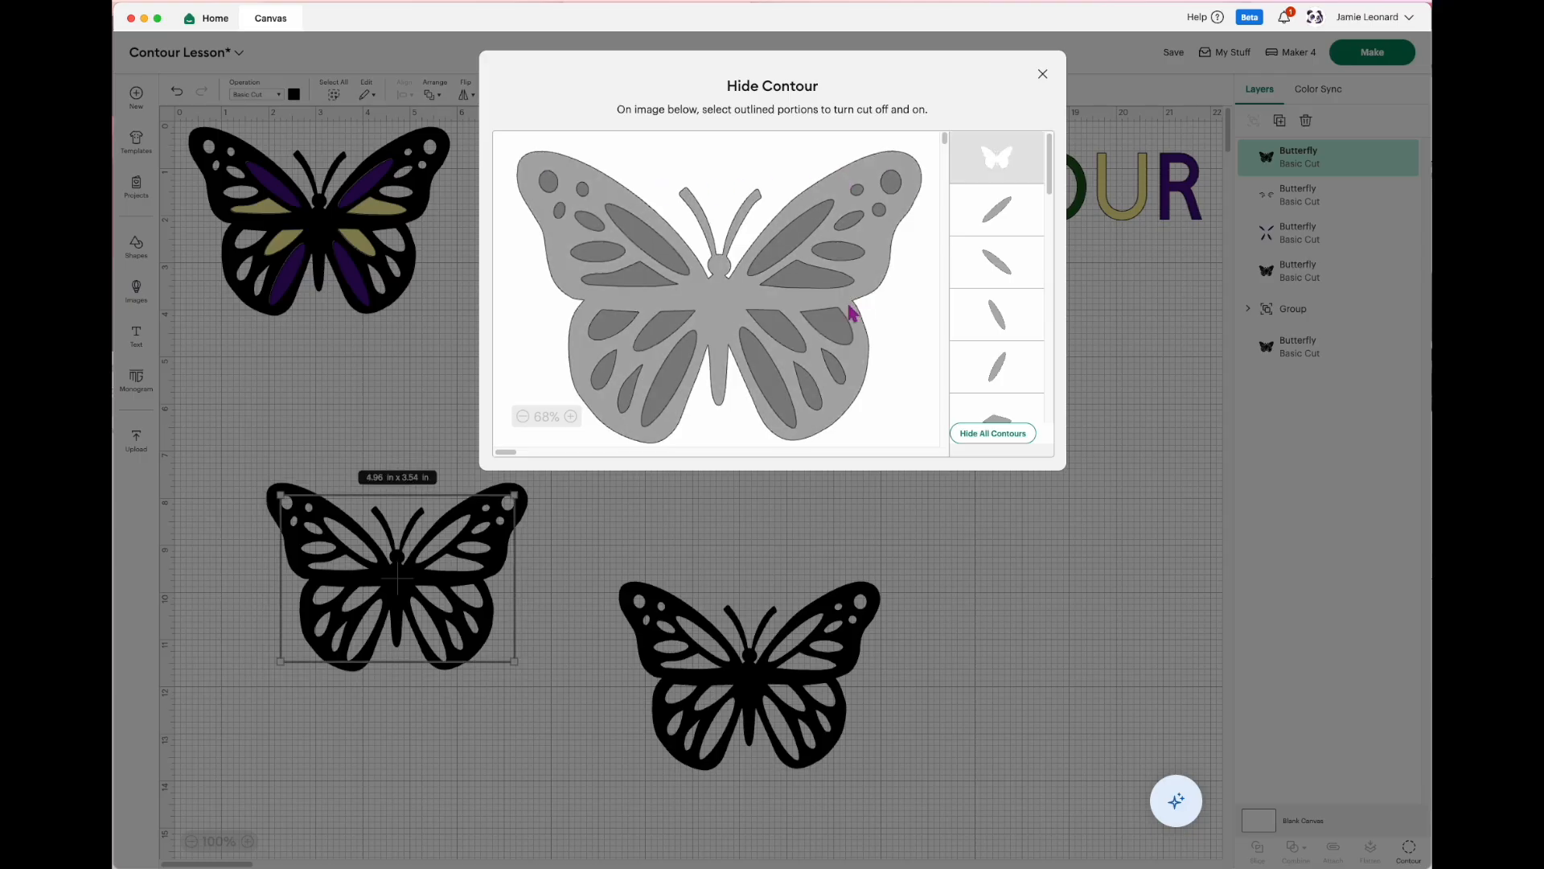
# Step: Hide the upper-right wing's two small dots, two ovals, long cutout and triangular cutout, keeping its large tip dot
pyautogui.click(879, 210)
pyautogui.click(857, 189)
pyautogui.click(815, 227)
pyautogui.click(846, 221)
pyautogui.click(836, 255)
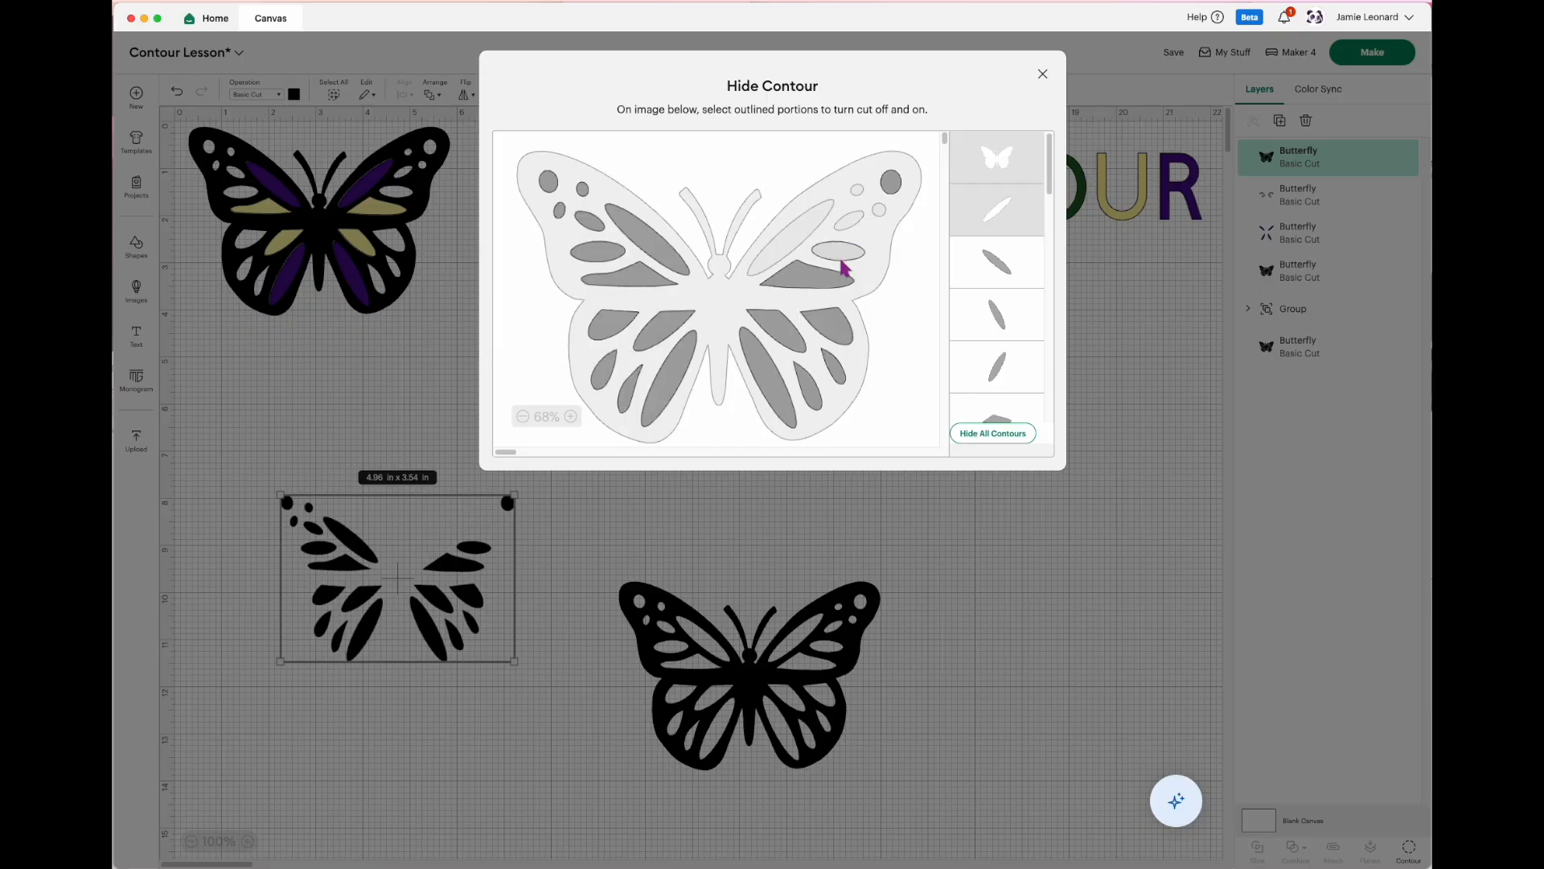
pyautogui.click(817, 278)
# Step: Hide all five cutout contours of the lower-right wing
pyautogui.click(830, 323)
pyautogui.click(784, 333)
pyautogui.click(766, 358)
pyautogui.click(808, 389)
pyautogui.click(834, 367)
# Step: Hide all five cutout contours of the lower-left wing
pyautogui.click(676, 379)
pyautogui.click(630, 393)
pyautogui.click(602, 369)
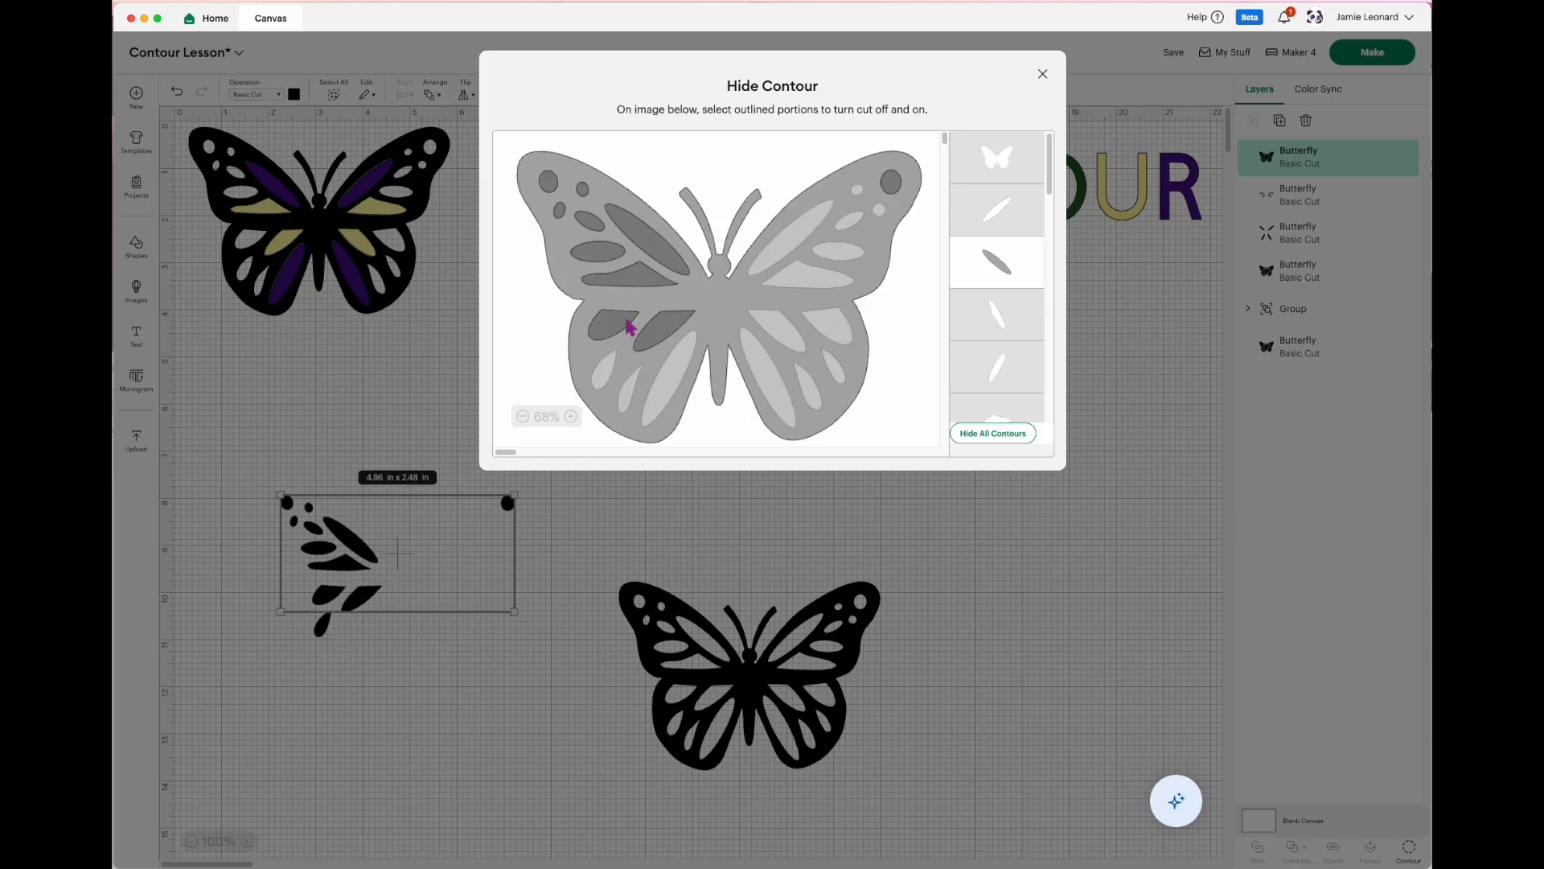
pyautogui.click(613, 325)
pyautogui.click(665, 330)
# Step: Hide all upper-left wing cutouts except the large tip dot, and close the contour editor
pyautogui.click(650, 283)
pyautogui.click(668, 245)
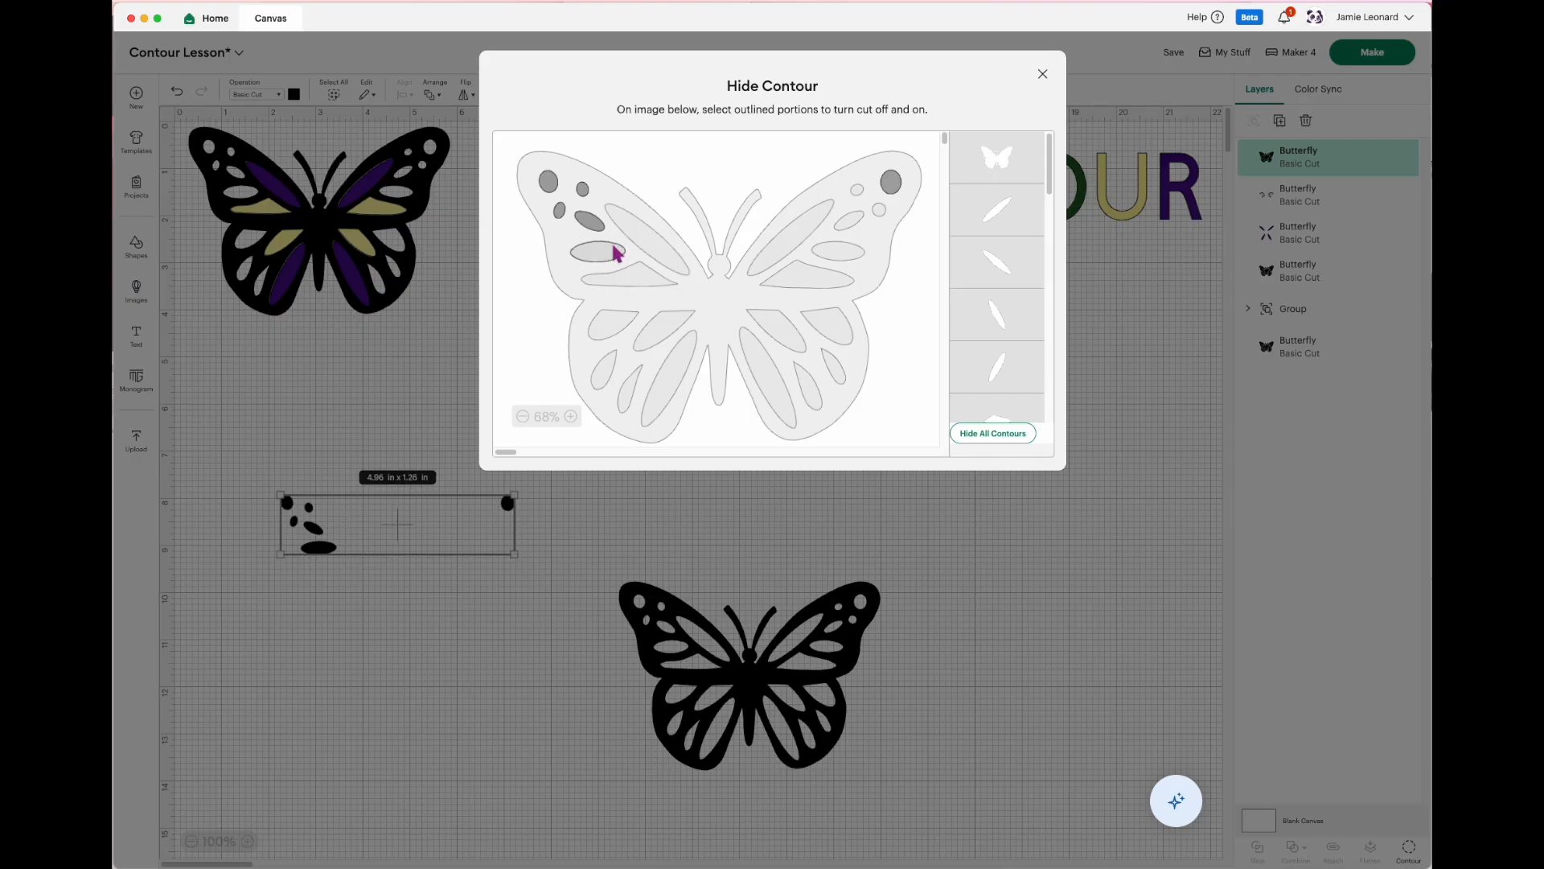
pyautogui.click(616, 251)
pyautogui.click(589, 223)
pyautogui.click(560, 210)
pyautogui.click(582, 188)
pyautogui.click(611, 199)
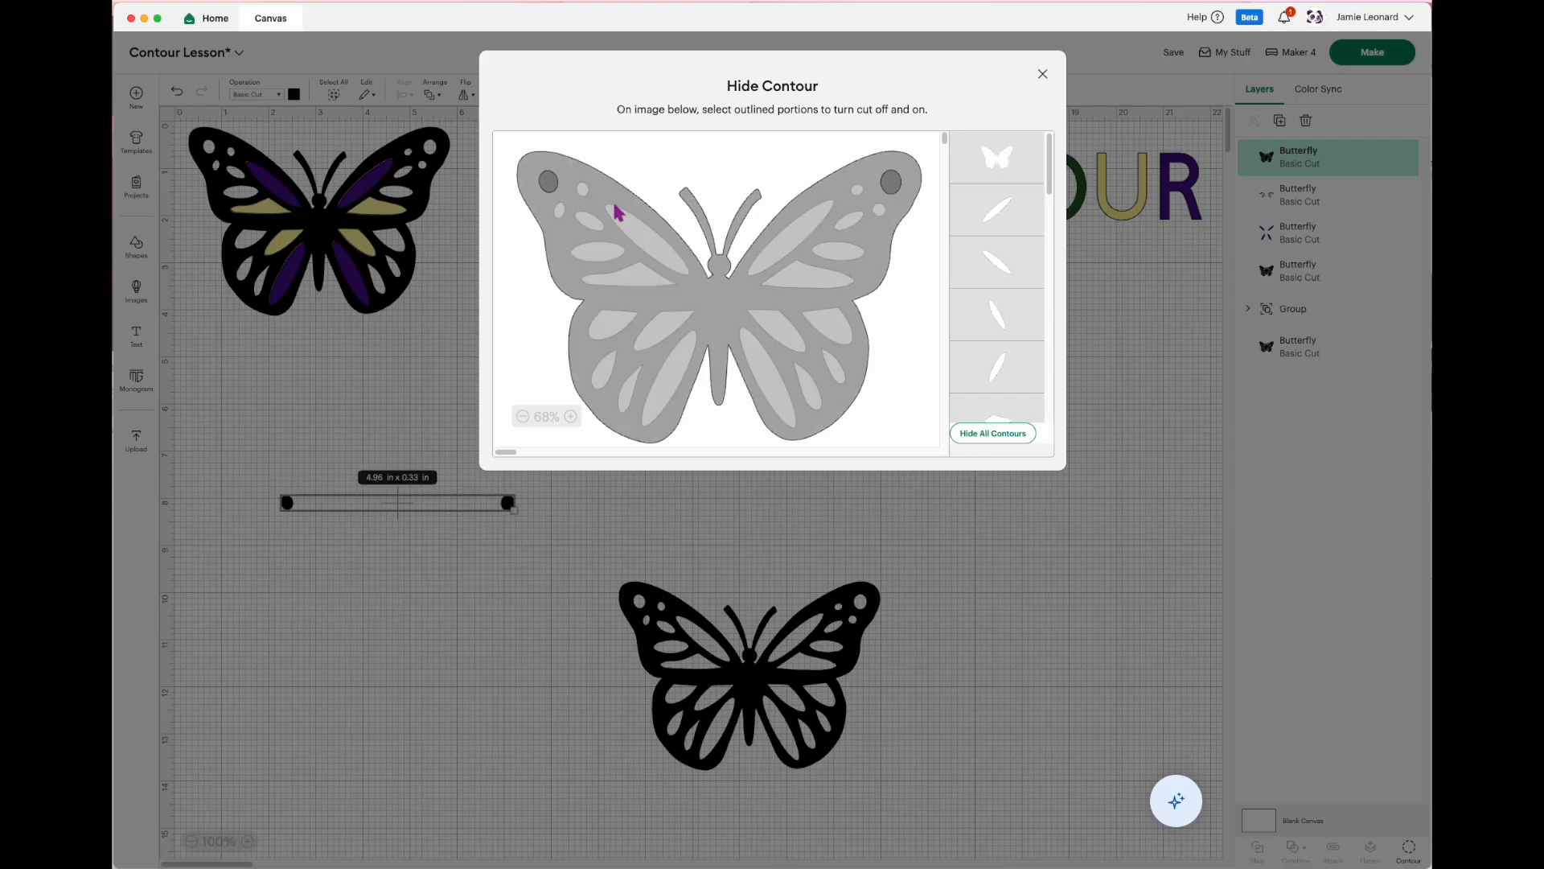
pyautogui.click(1042, 75)
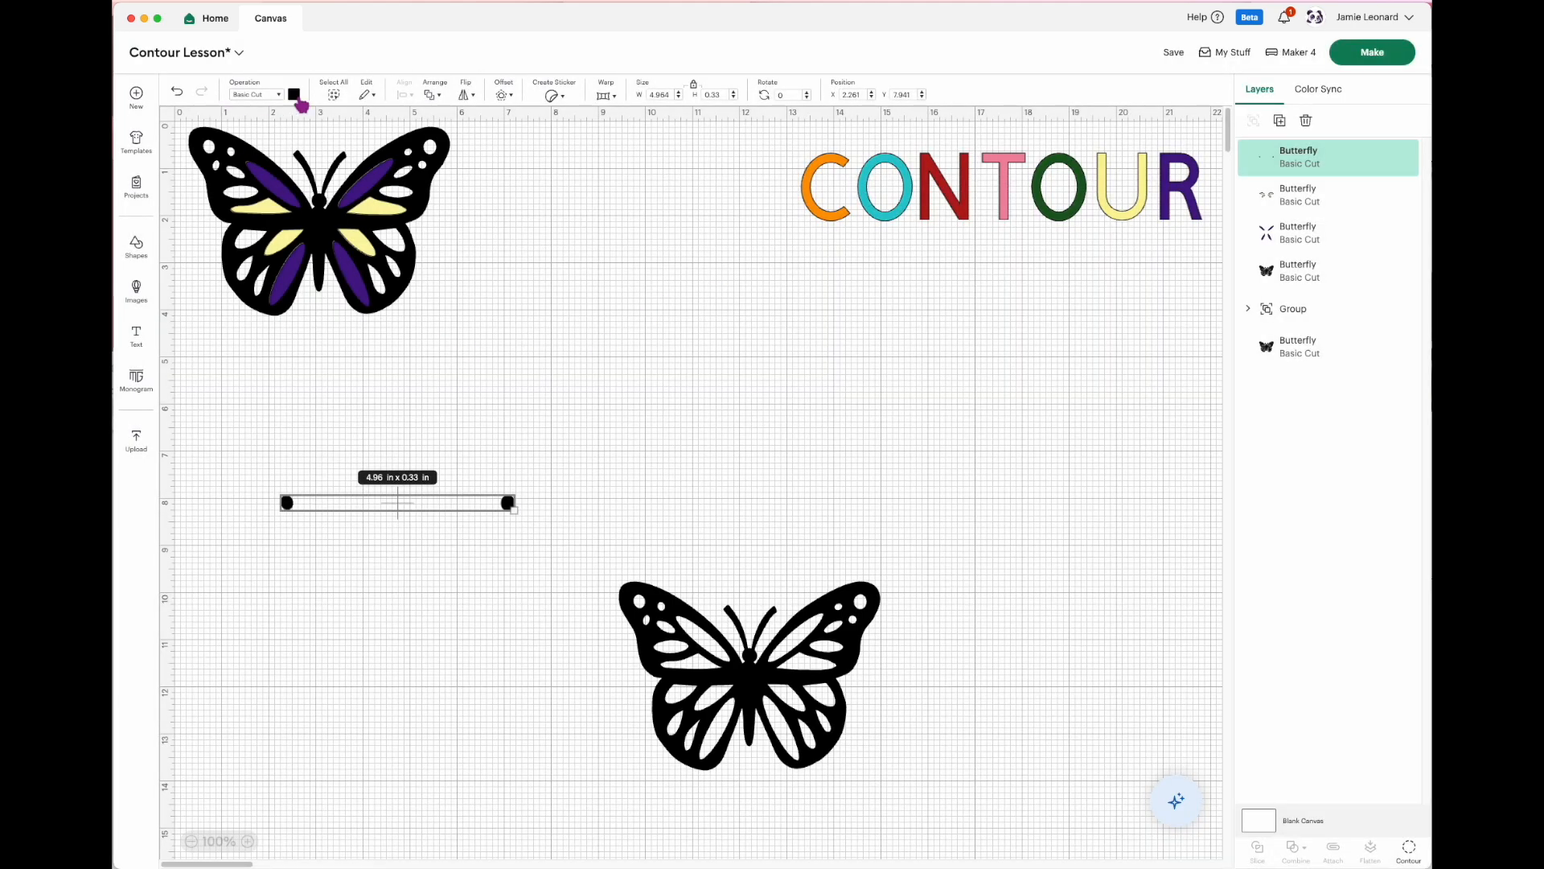
# Step: Color the two tip dots turquoise (#29cad1) and place them in the matching wingtip openings of the original butterfly
pyautogui.click(295, 95)
pyautogui.click(358, 151)
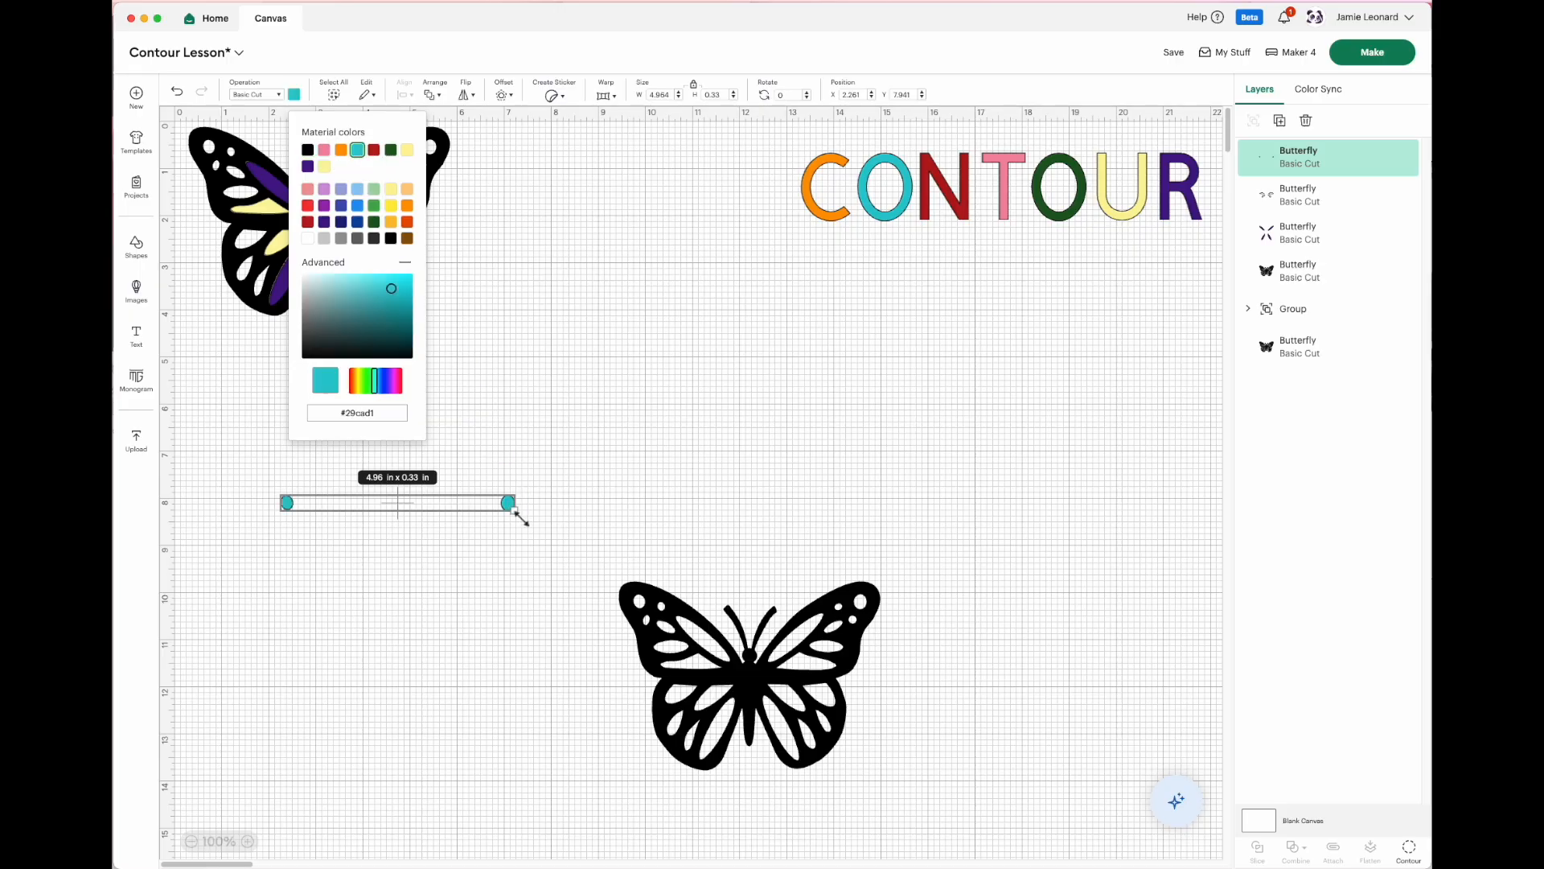
pyautogui.click(628, 509)
pyautogui.click(403, 503)
pyautogui.moveTo(400, 507); pyautogui.dragTo(321, 151)
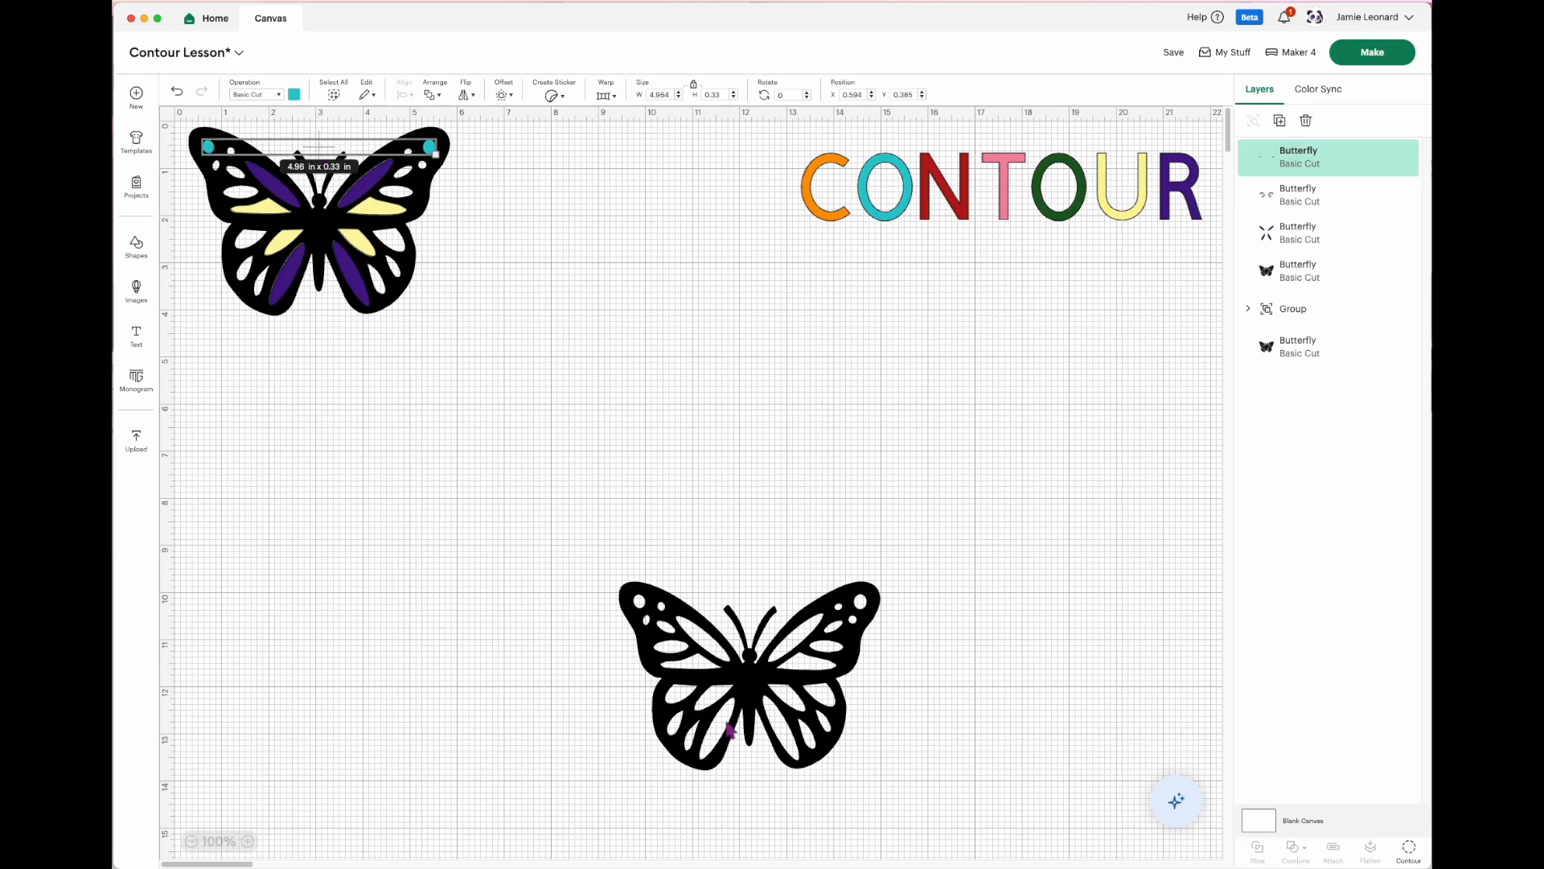
# Step: Move the remaining full butterfly copy to about X 4.94, Y 5.78 and duplicate it five times
pyautogui.moveTo(766, 719); pyautogui.dragTo(559, 512)
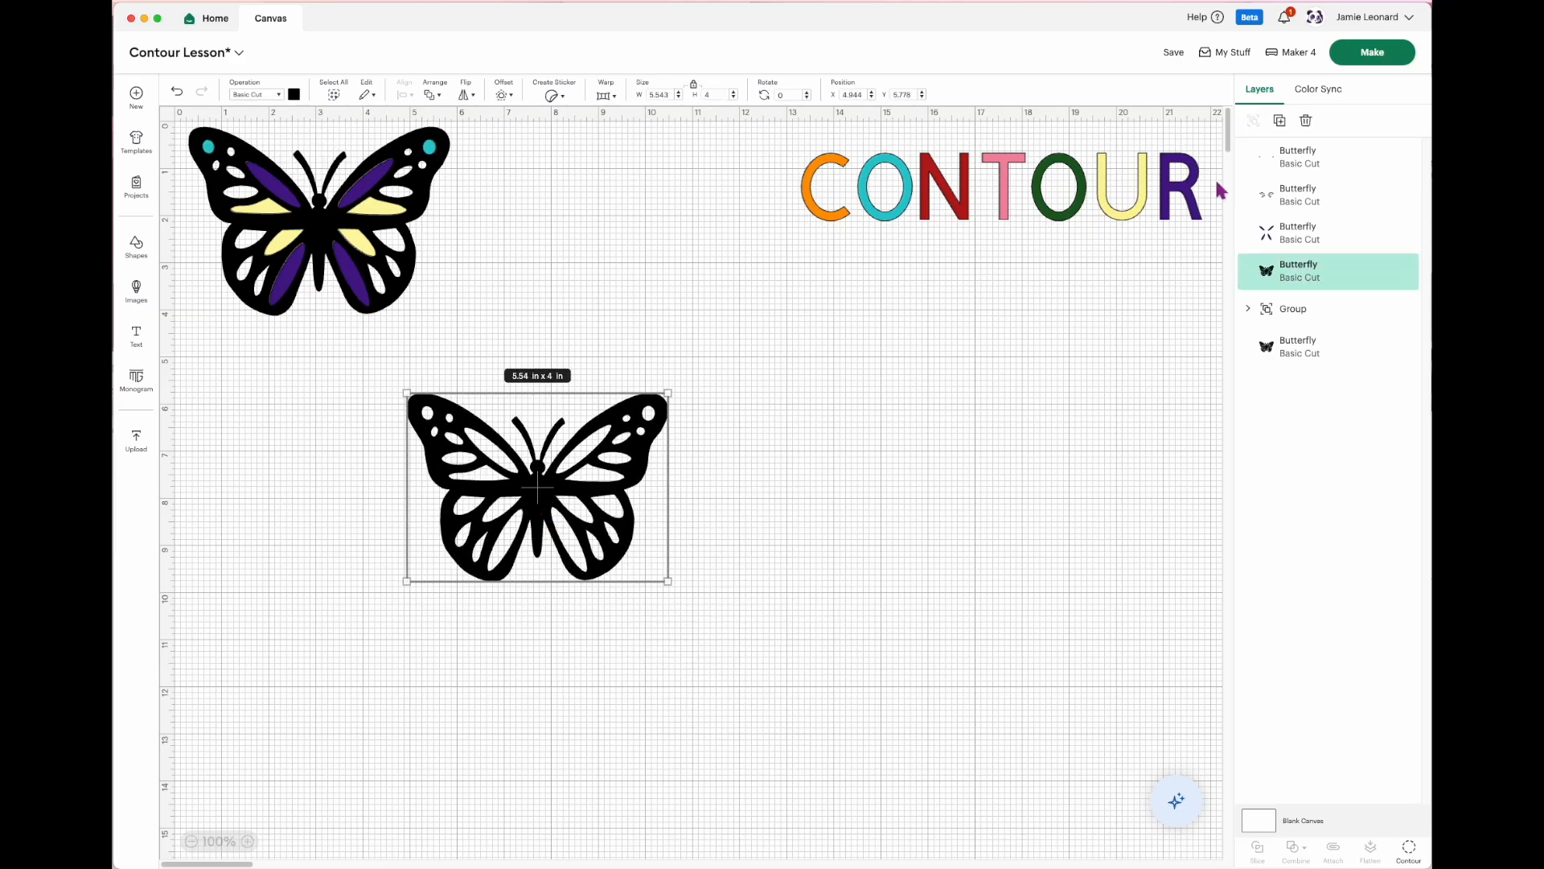
pyautogui.click(1280, 122)
pyautogui.click(1279, 122)
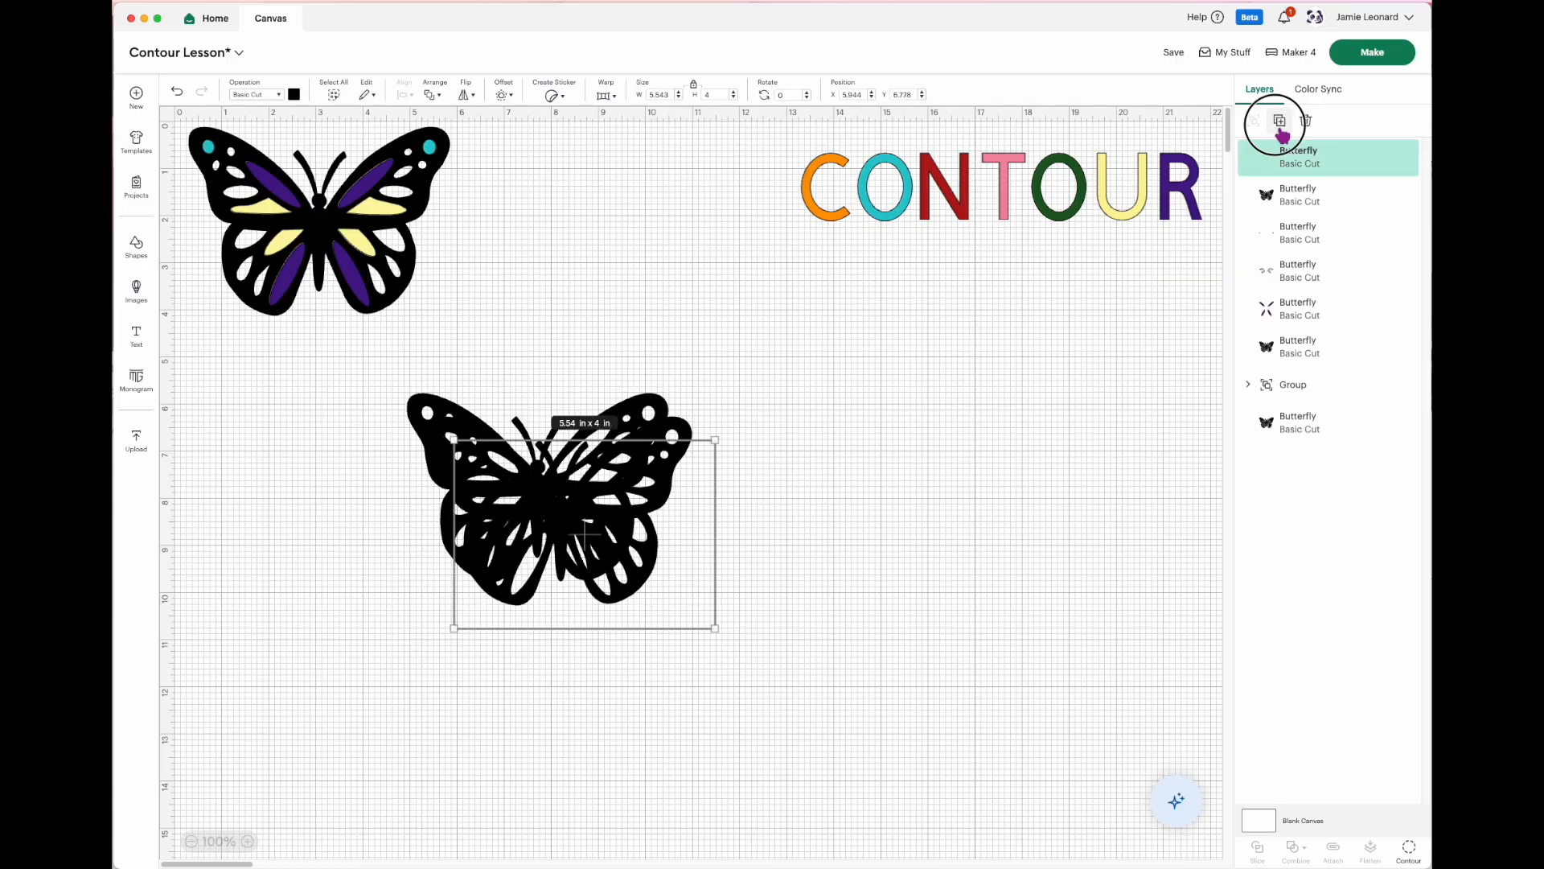
pyautogui.click(1279, 122)
pyautogui.click(1280, 123)
pyautogui.click(1279, 122)
# Step: Spread the stacked butterfly duplicates apart and place one on its own at about X 0.75, Y 9.79
pyautogui.moveTo(643, 587); pyautogui.dragTo(868, 527)
pyautogui.moveTo(655, 555); pyautogui.dragTo(801, 521)
pyautogui.moveTo(660, 528); pyautogui.dragTo(837, 471)
pyautogui.moveTo(551, 565); pyautogui.dragTo(705, 534)
pyautogui.moveTo(559, 535); pyautogui.dragTo(310, 692)
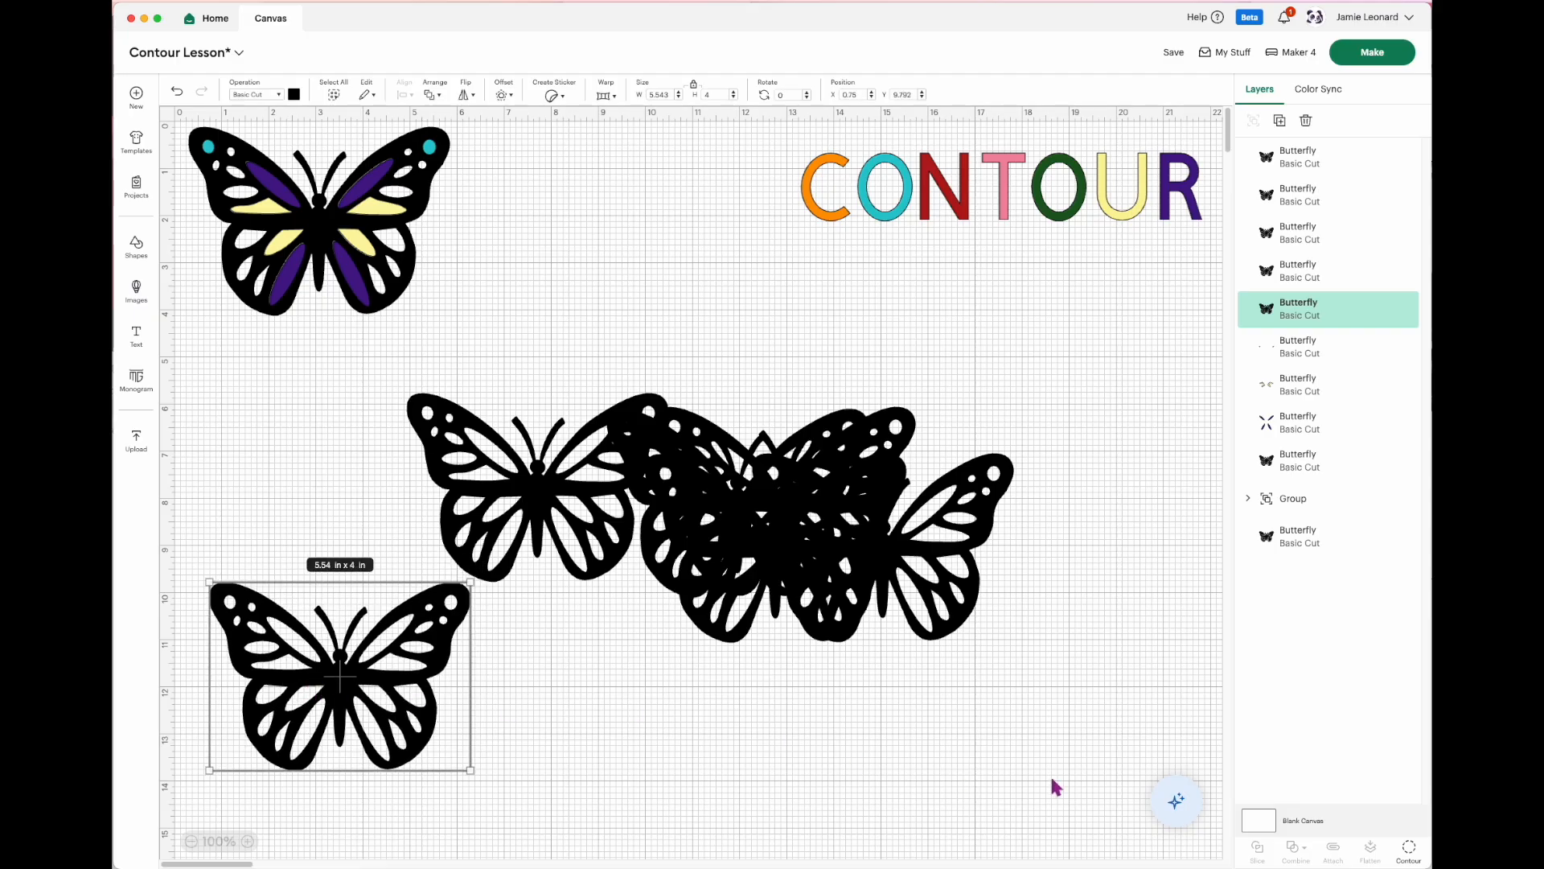
# Step: Open the separated copy's contours and hide the lower-left wing's cutouts except the narrow teardrop near its lower edge
pyautogui.click(1411, 851)
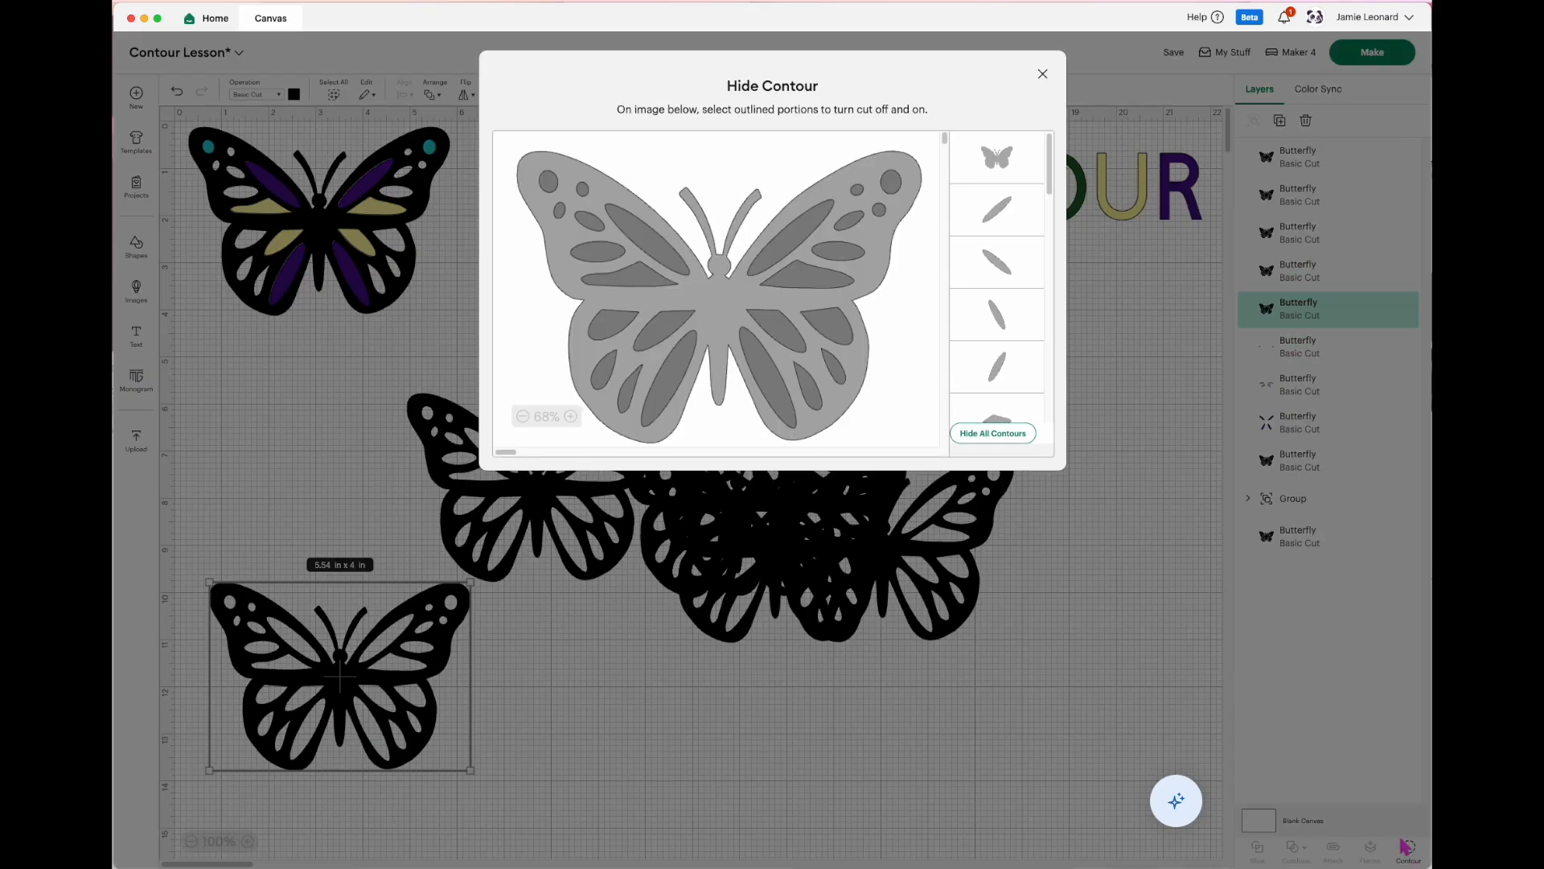
pyautogui.click(838, 311)
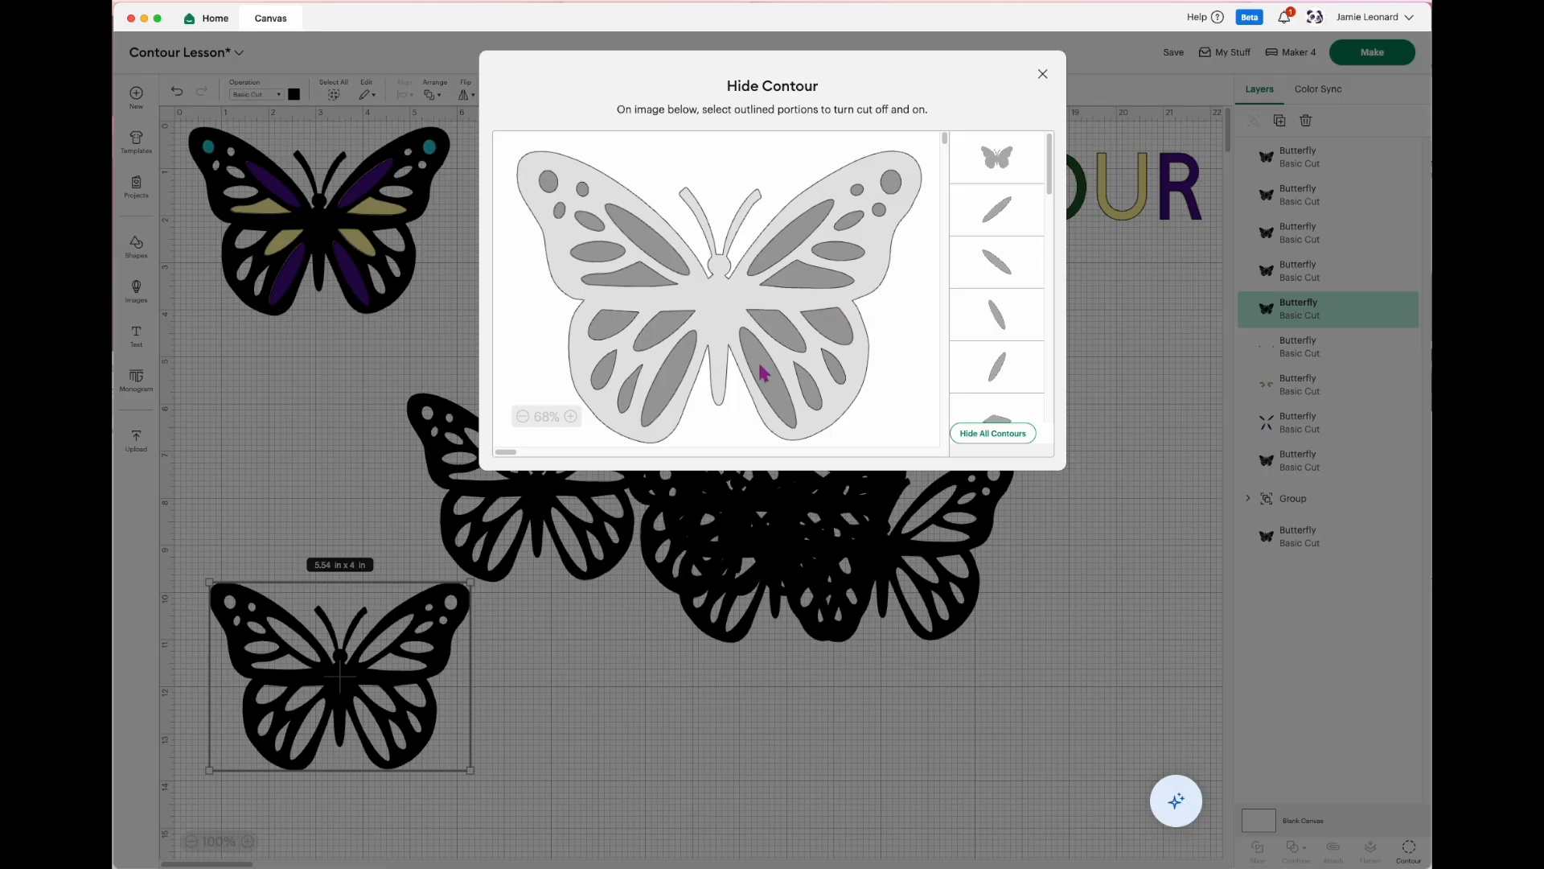
pyautogui.click(608, 418)
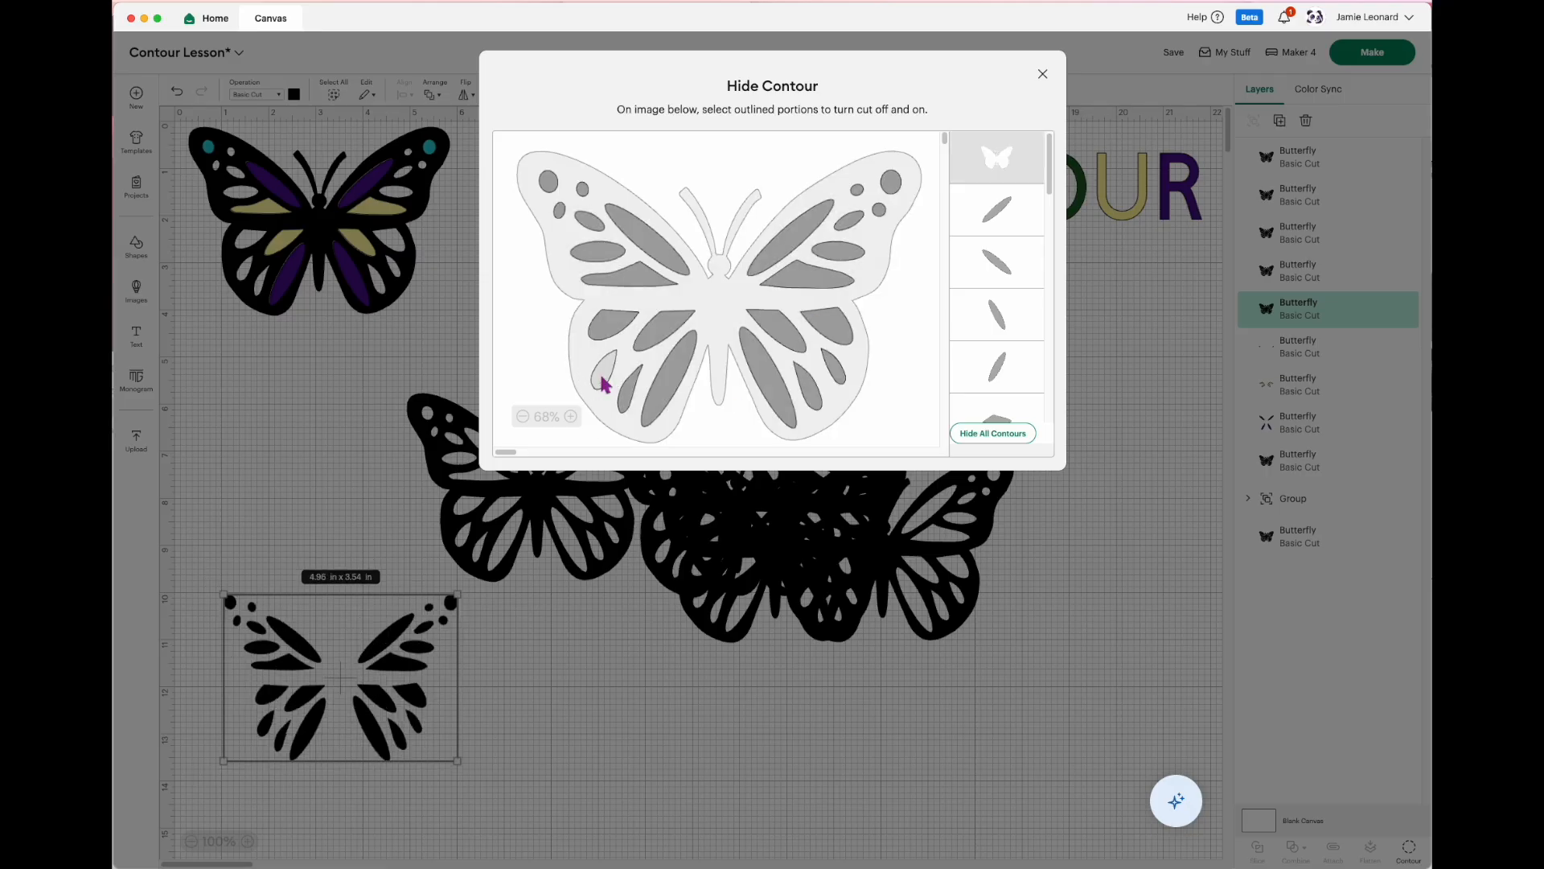
pyautogui.click(673, 384)
pyautogui.click(655, 338)
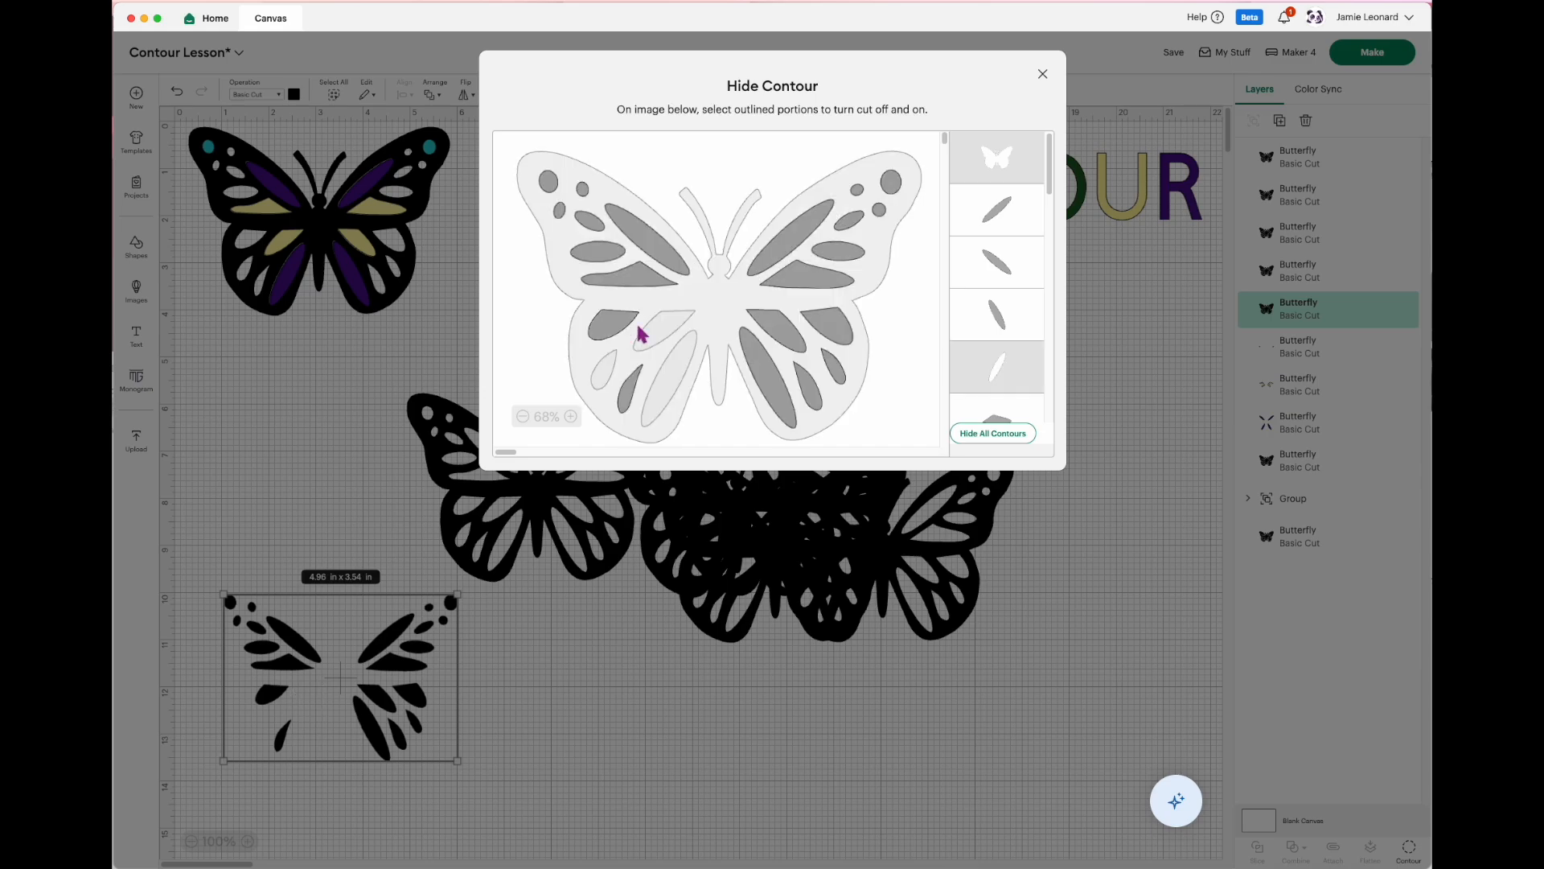
# Step: Hide the upper-left wing's long cutout, two ovals and large tip dot, keeping its two small dots
pyautogui.click(671, 254)
pyautogui.click(643, 238)
pyautogui.click(597, 249)
pyautogui.click(584, 217)
pyautogui.click(581, 190)
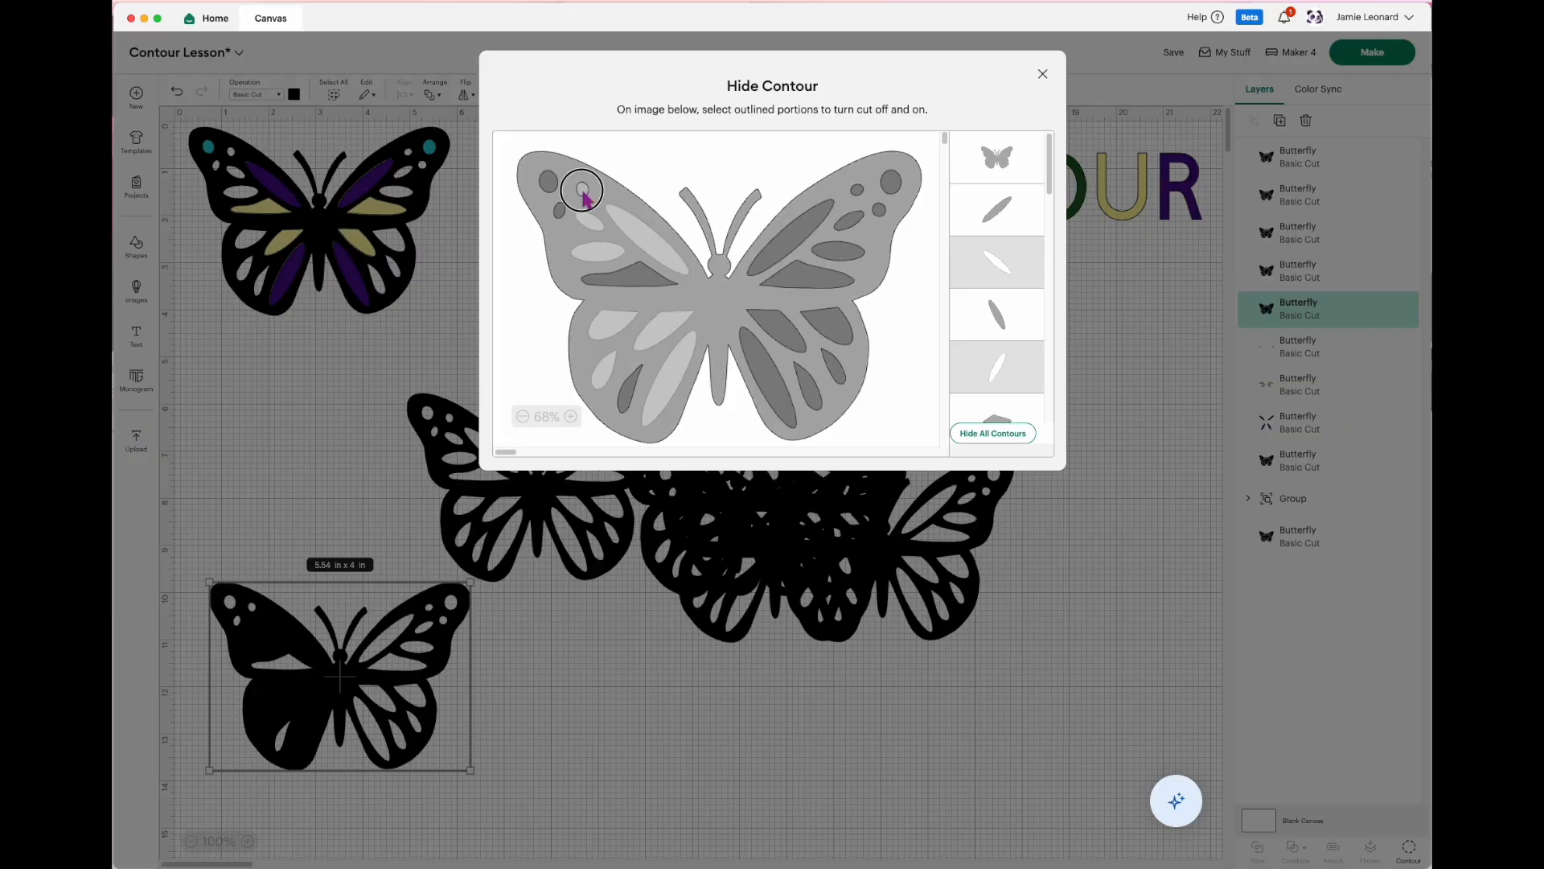
pyautogui.click(584, 185)
pyautogui.click(549, 183)
# Step: Hide the upper-right wing's large tip dot, ovals and long cutout, plus the triangular cutouts of both upper wings
pyautogui.click(890, 183)
pyautogui.click(838, 224)
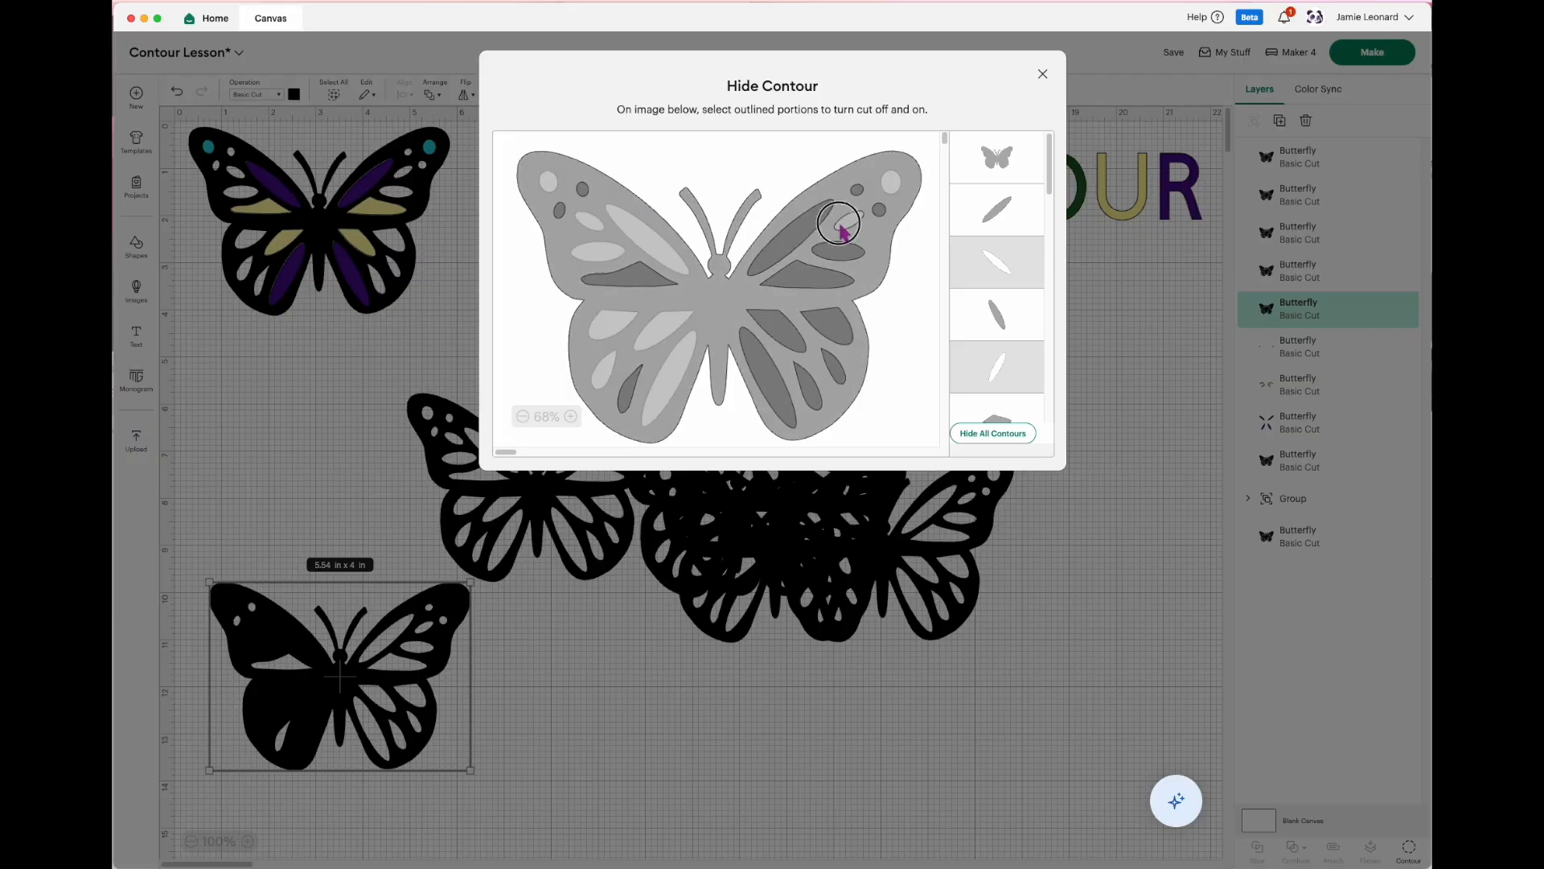
pyautogui.click(802, 226)
pyautogui.click(826, 247)
pyautogui.click(808, 278)
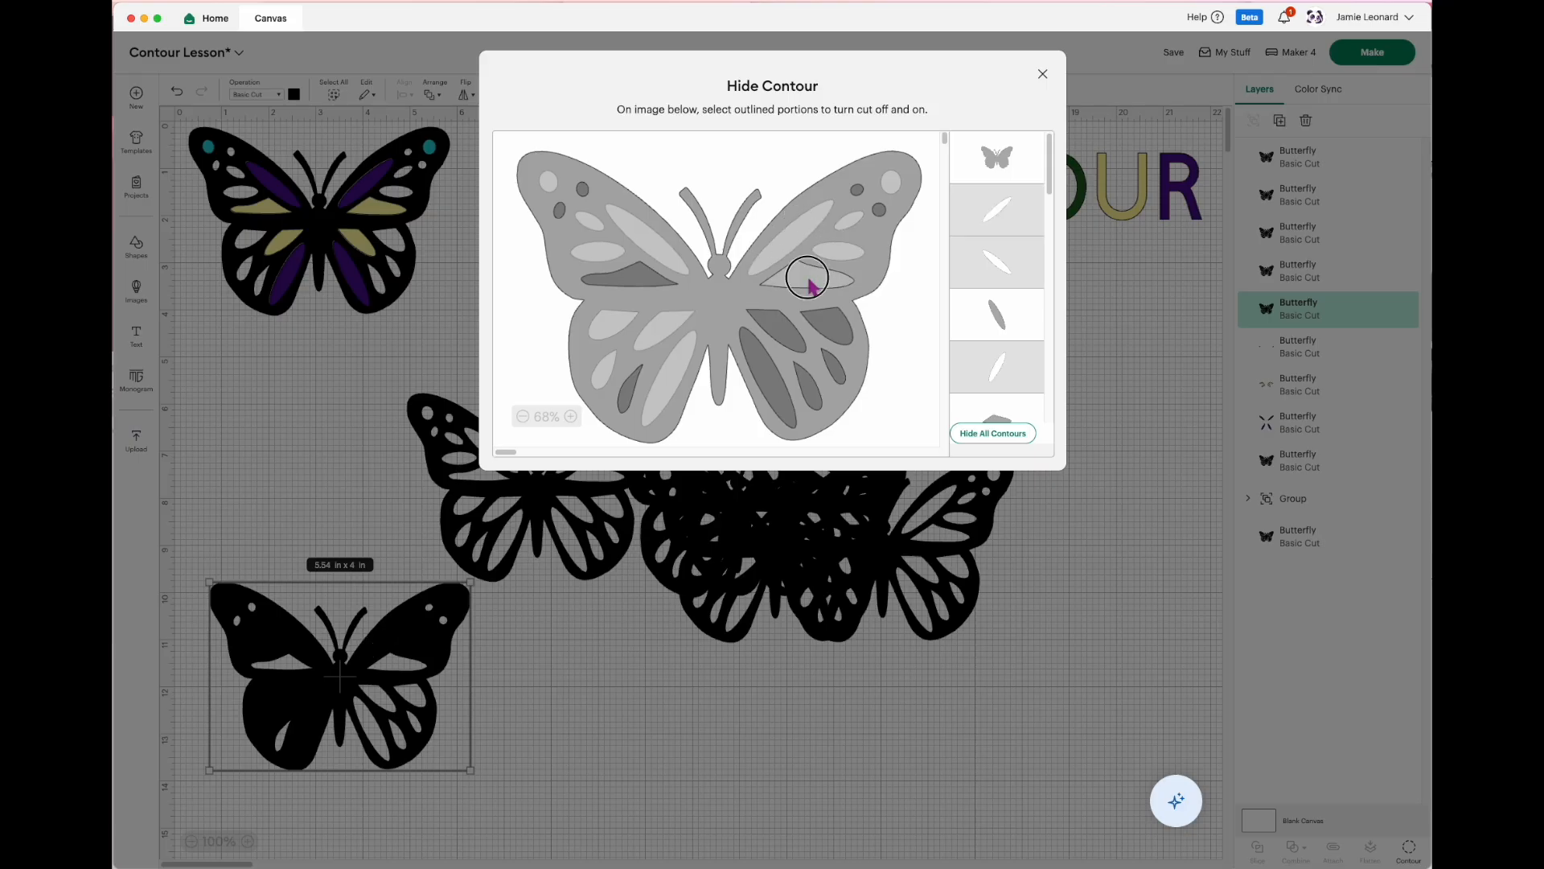
pyautogui.click(654, 281)
# Step: Hide the lower-right wing's cutouts except the narrow teardrop near its lower edge, and close the contour editor
pyautogui.click(786, 333)
pyautogui.click(840, 325)
pyautogui.click(840, 368)
pyautogui.click(780, 394)
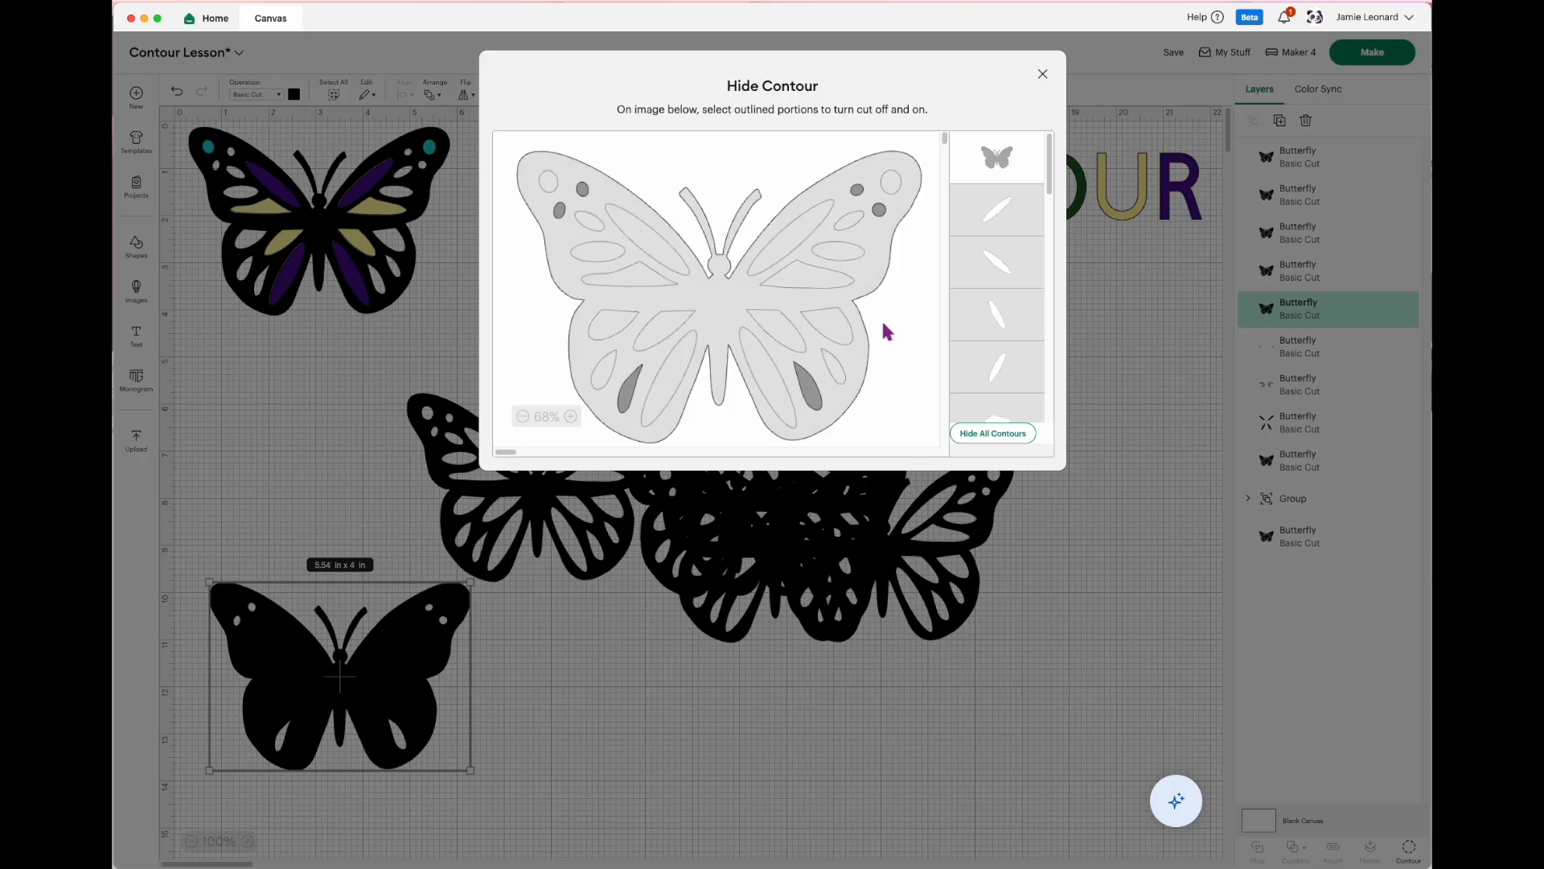
pyautogui.click(1043, 74)
# Step: Move the edited butterfly copy to about X 0.47, Y 10.31 and hide its outline contour, leaving only six small pieces
pyautogui.moveTo(437, 671)
pyautogui.mouseDown()
pyautogui.moveTo(665, 717)
pyautogui.moveTo(507, 717)
pyautogui.moveTo(424, 696)
pyautogui.mouseUp()
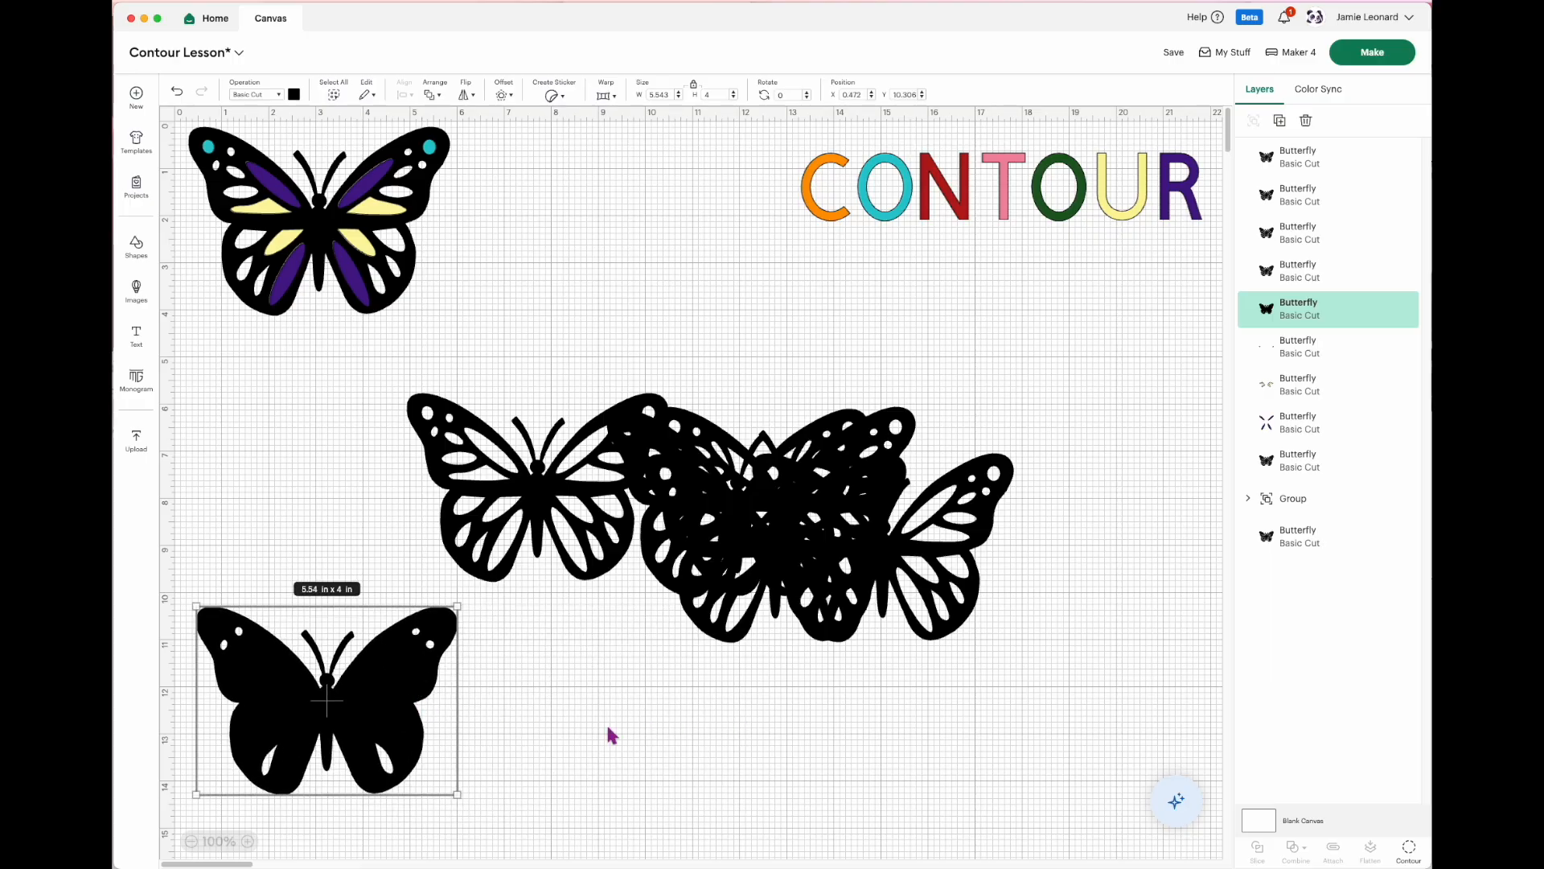
pyautogui.click(1406, 851)
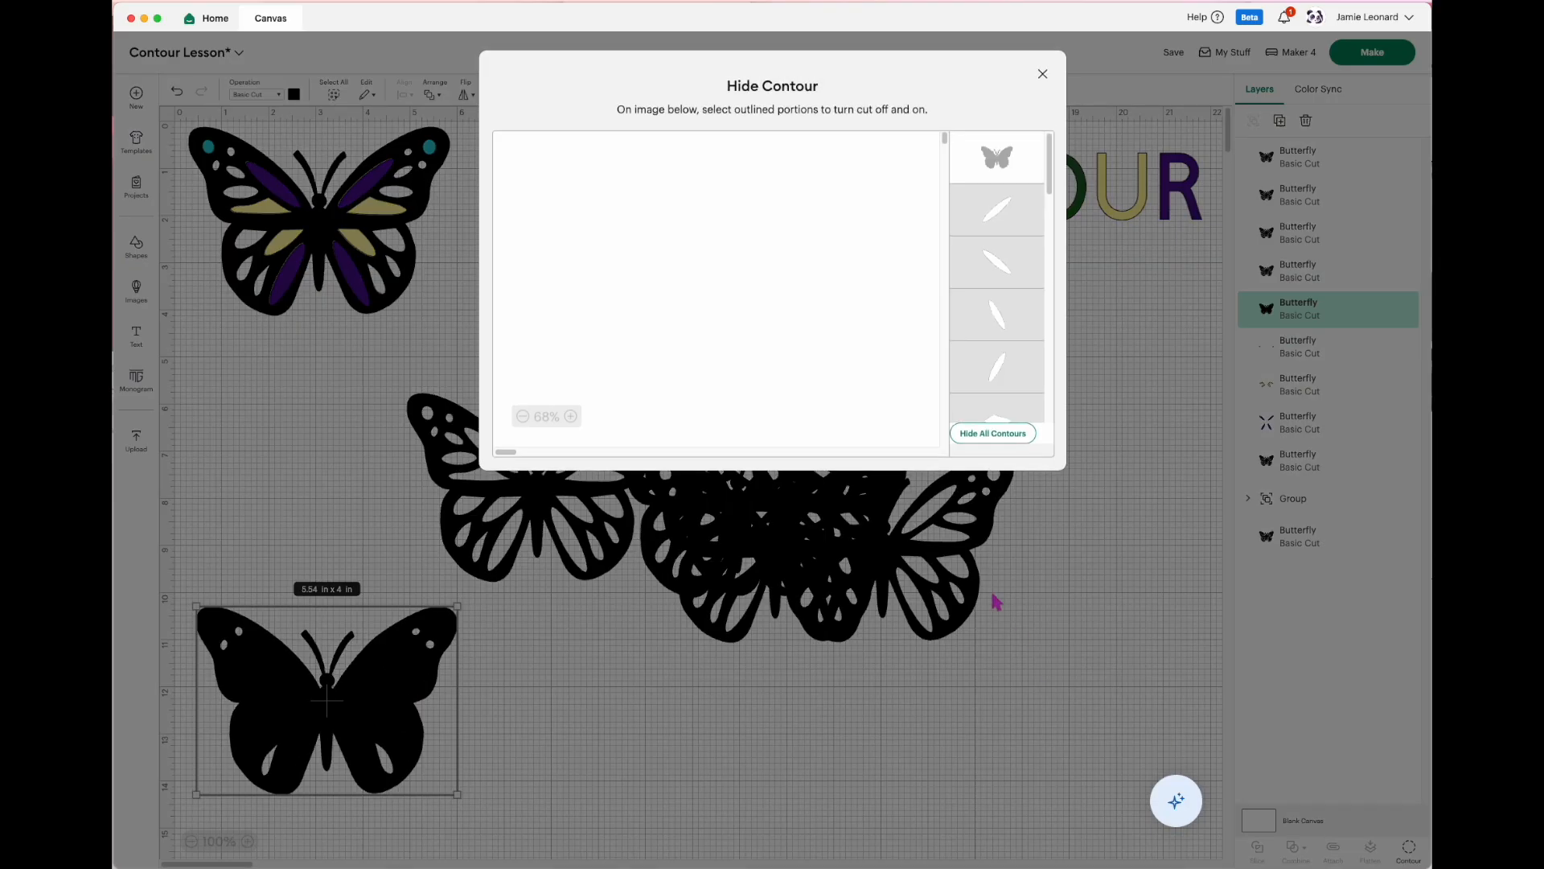
pyautogui.click(990, 158)
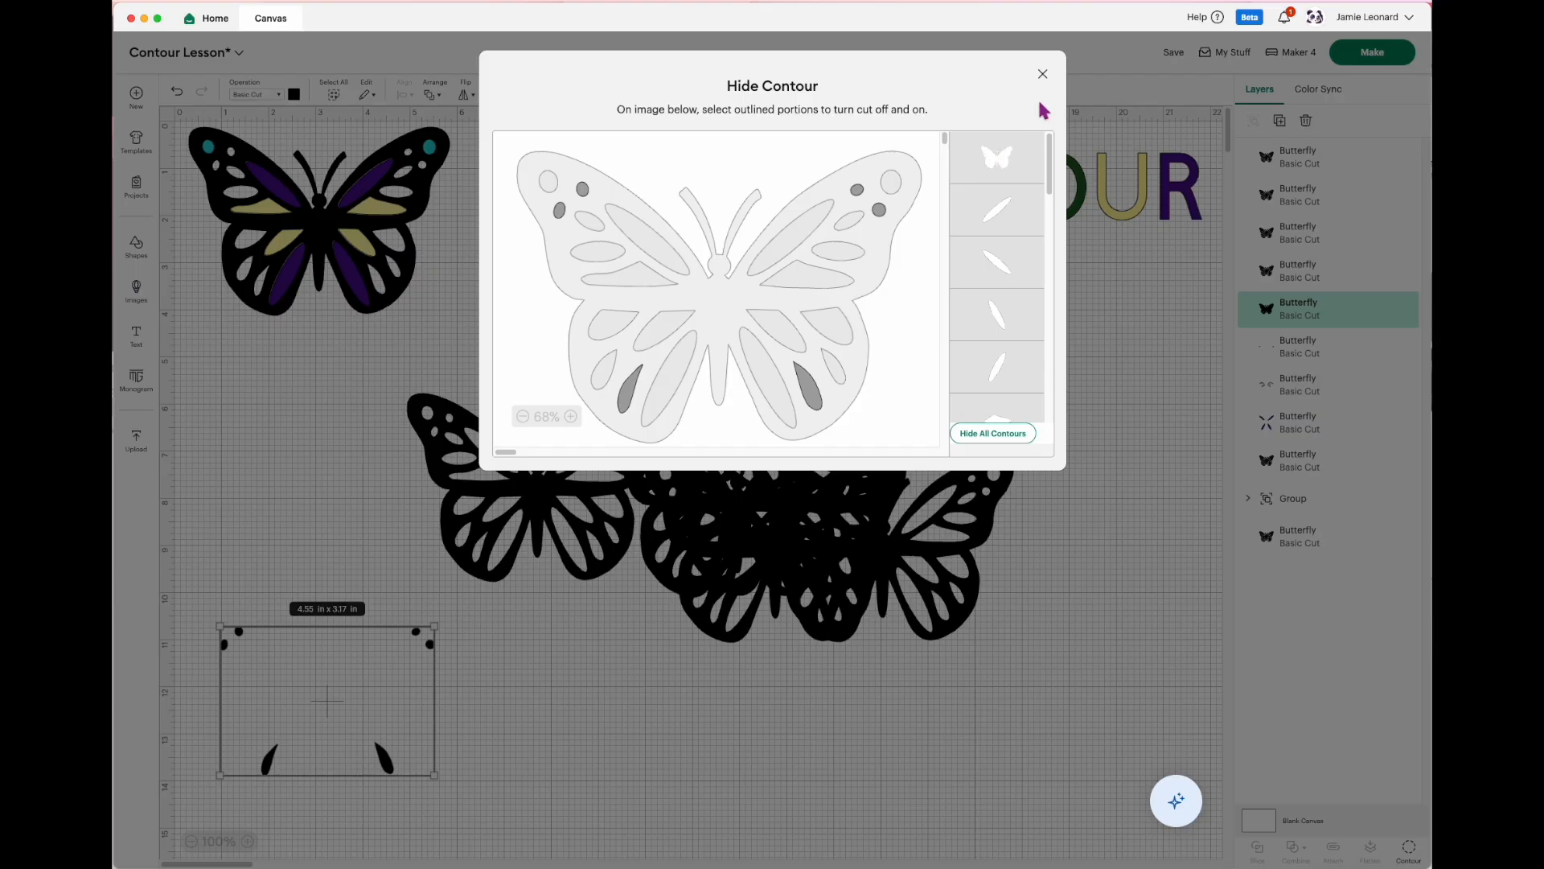
pyautogui.click(1042, 75)
# Step: Undo the accidental resize of the six pieces and move them to about X 0.2, Y 4.76
pyautogui.moveTo(397, 770); pyautogui.dragTo(370, 591)
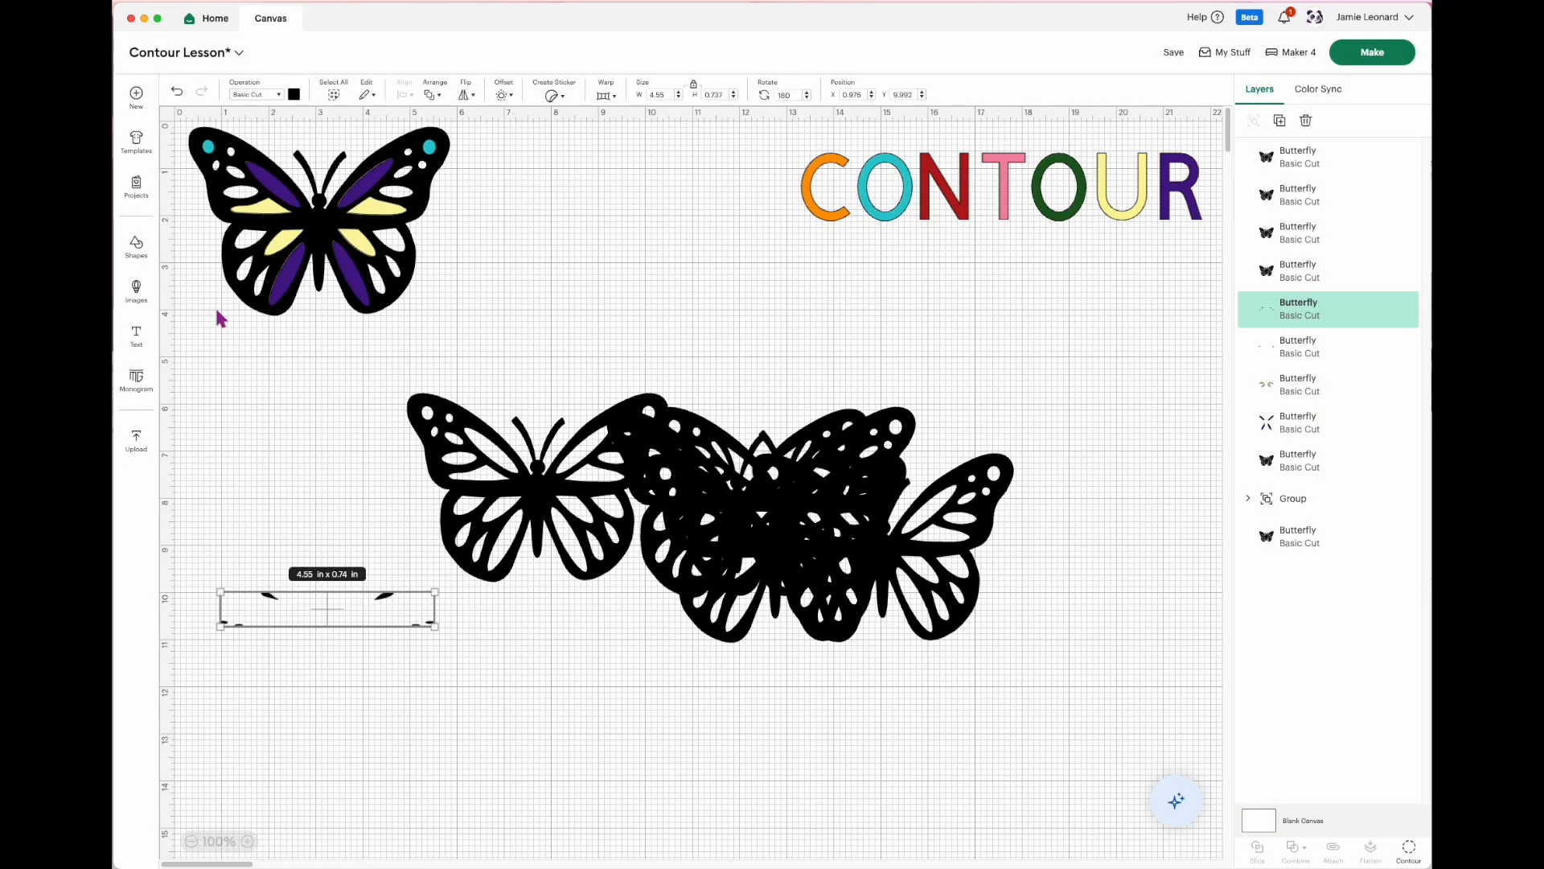
pyautogui.click(177, 91)
pyautogui.moveTo(337, 694); pyautogui.dragTo(297, 410)
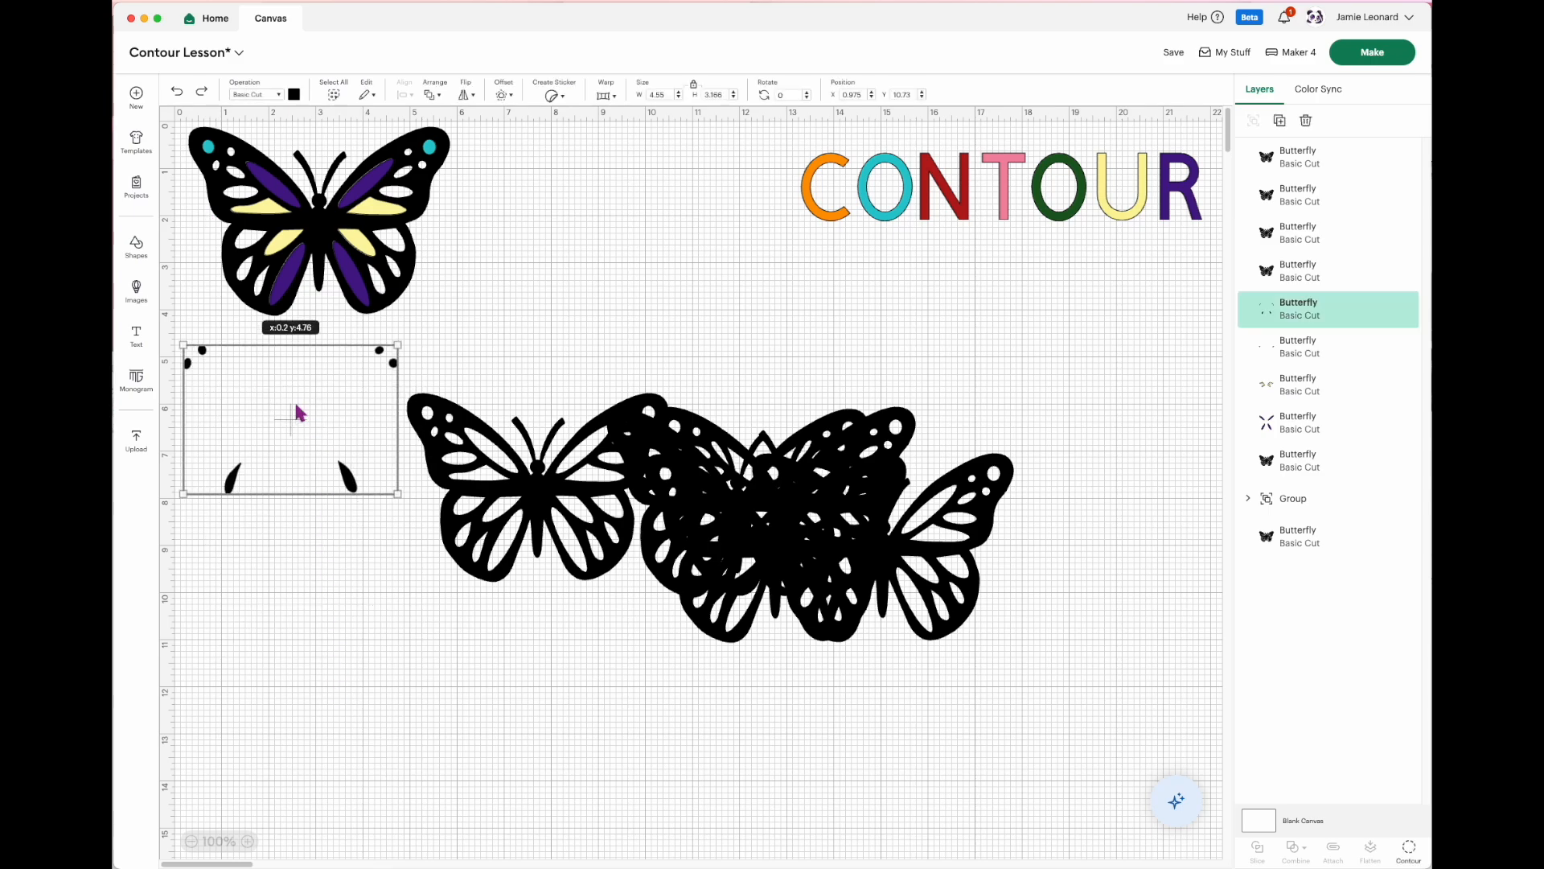
# Step: Color the six pieces light pink (#f7a4e7) and place them in the matching openings of the original butterfly
pyautogui.click(294, 94)
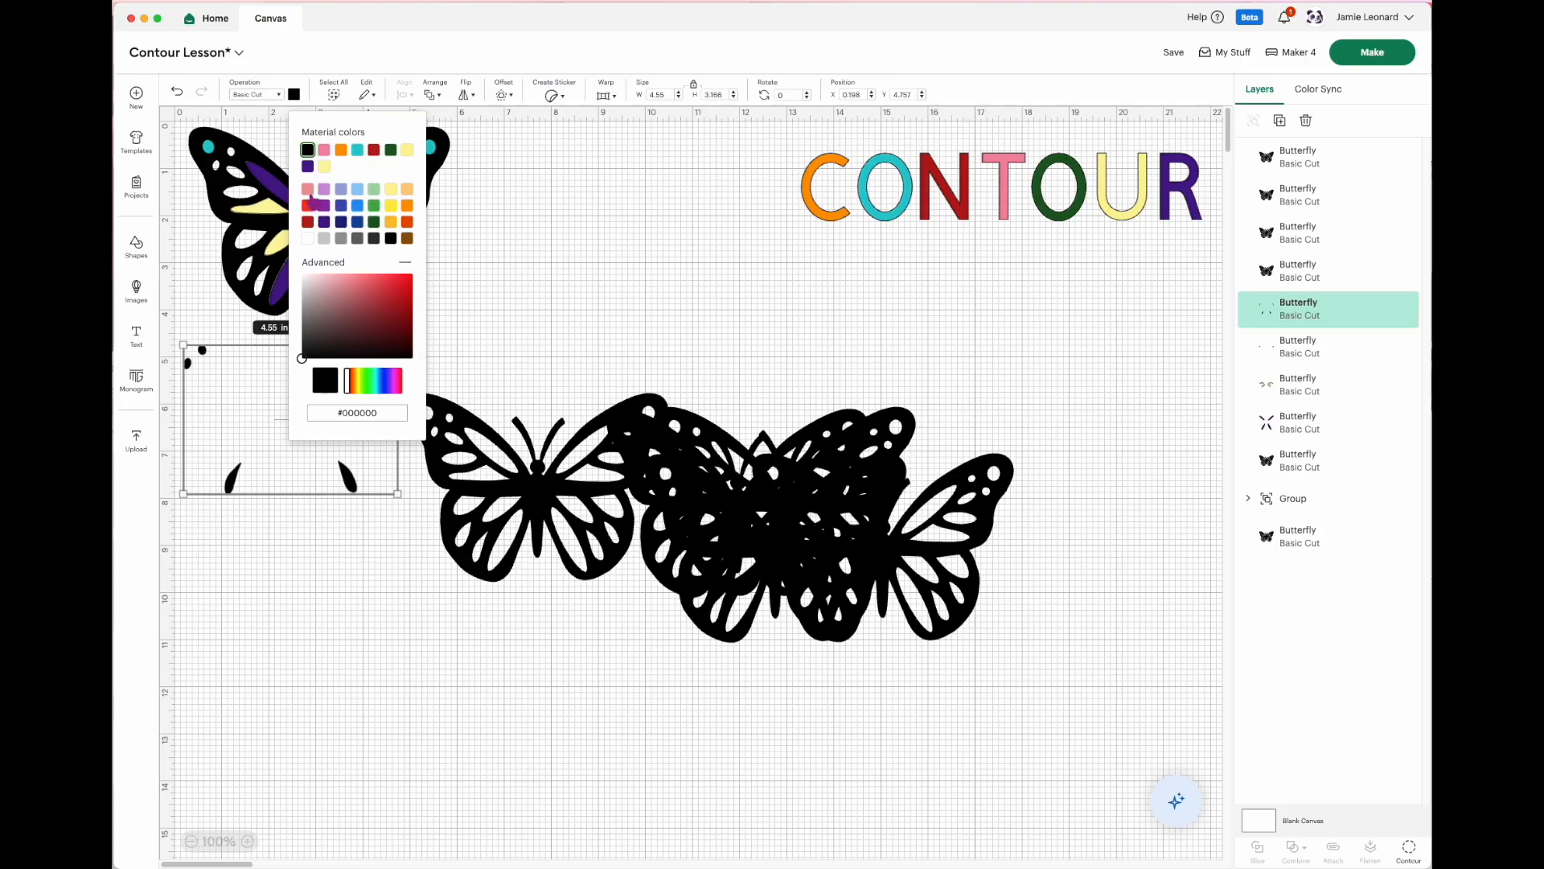
pyautogui.click(309, 190)
pyautogui.moveTo(344, 284)
pyautogui.mouseDown()
pyautogui.moveTo(332, 287)
pyautogui.moveTo(352, 284)
pyautogui.mouseUp()
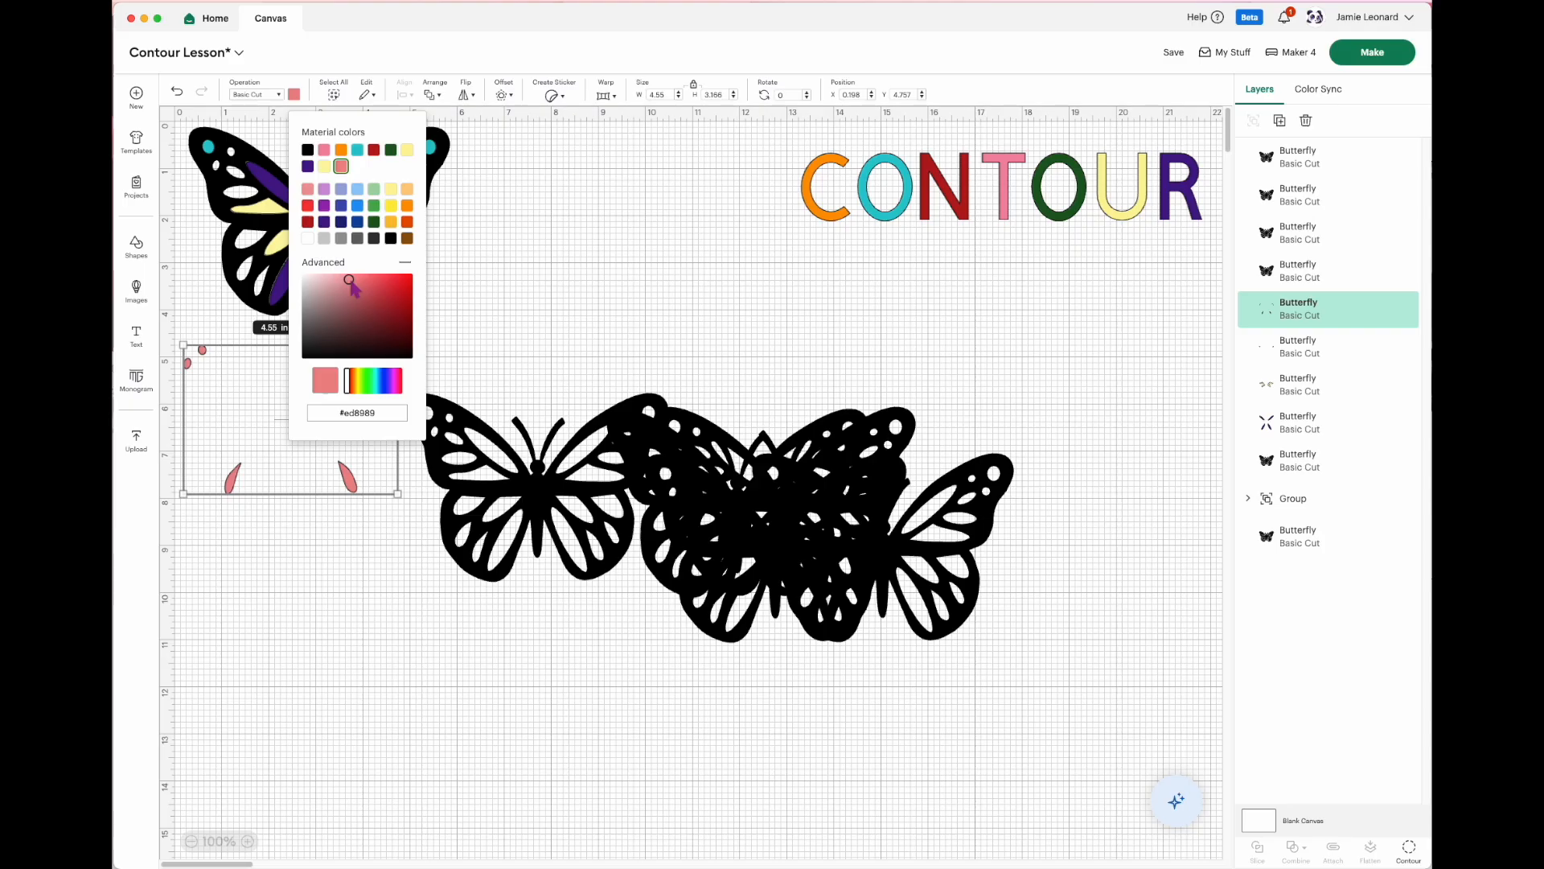
pyautogui.moveTo(352, 394); pyautogui.dragTo(394, 394)
pyautogui.moveTo(360, 287); pyautogui.dragTo(340, 276)
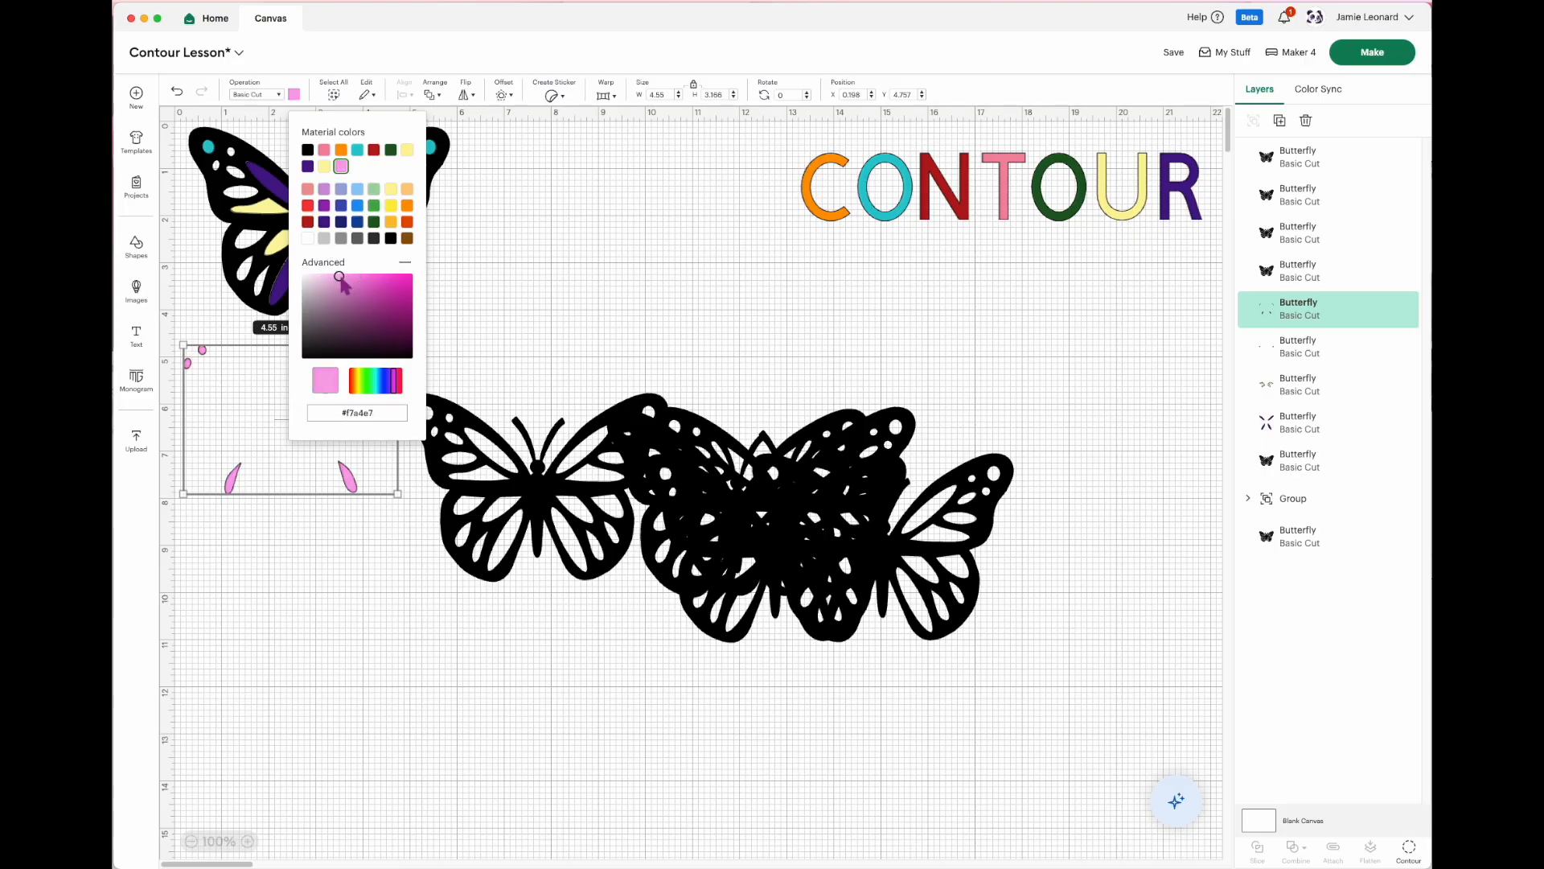
pyautogui.click(521, 290)
pyautogui.moveTo(341, 479); pyautogui.dragTo(371, 282)
# Step: Move one duplicate aside, place another full butterfly at about X 0.85, Y 7.9, and hide its outline contour
pyautogui.moveTo(883, 597); pyautogui.dragTo(1086, 614)
pyautogui.moveTo(554, 529); pyautogui.dragTo(362, 631)
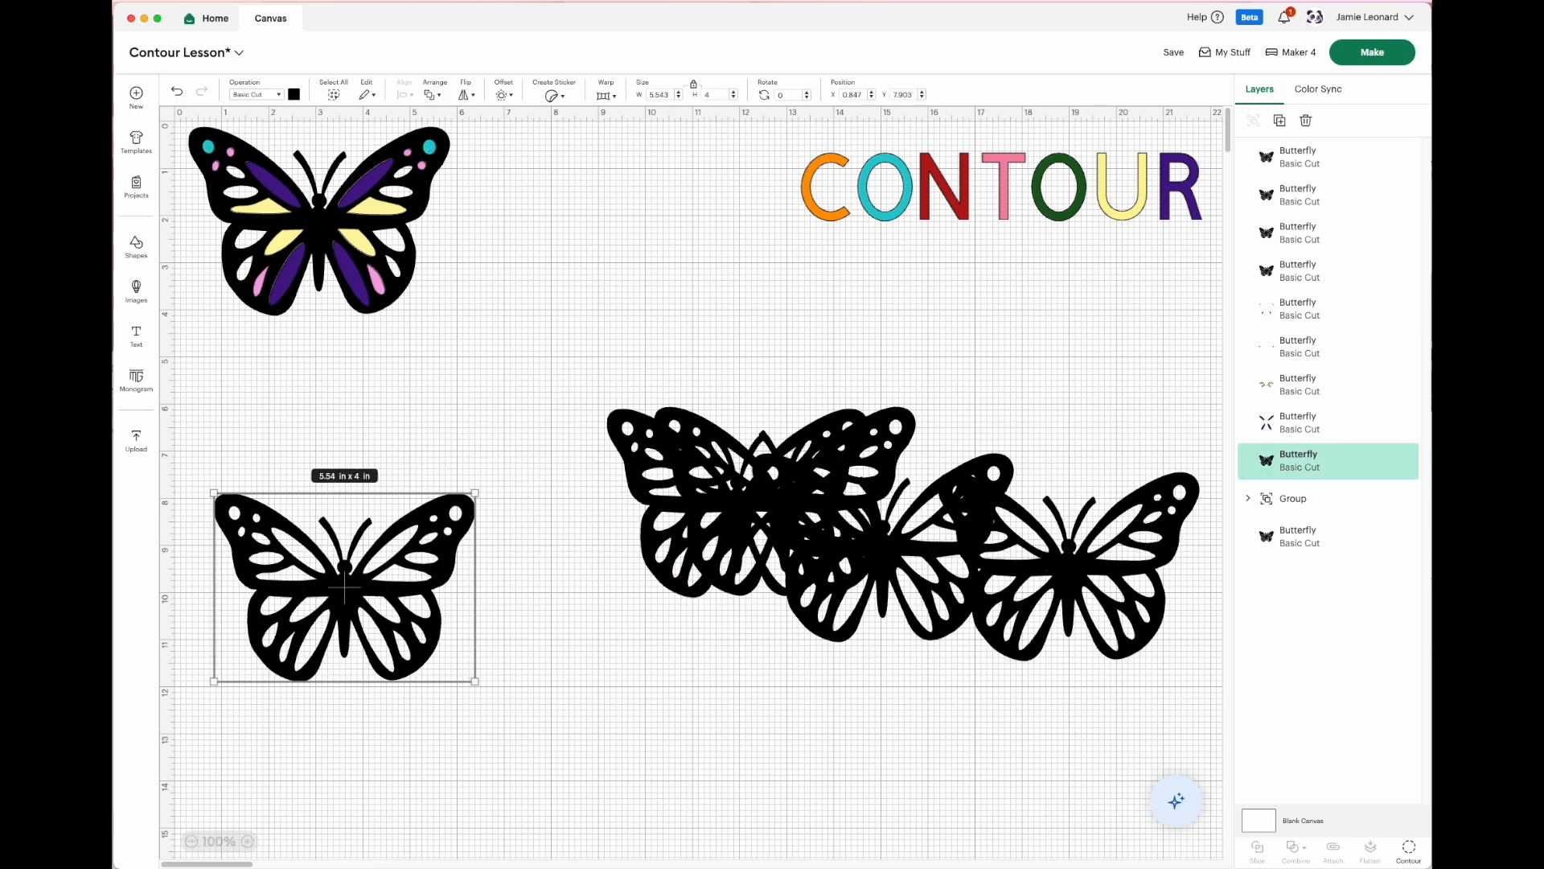
pyautogui.click(1409, 853)
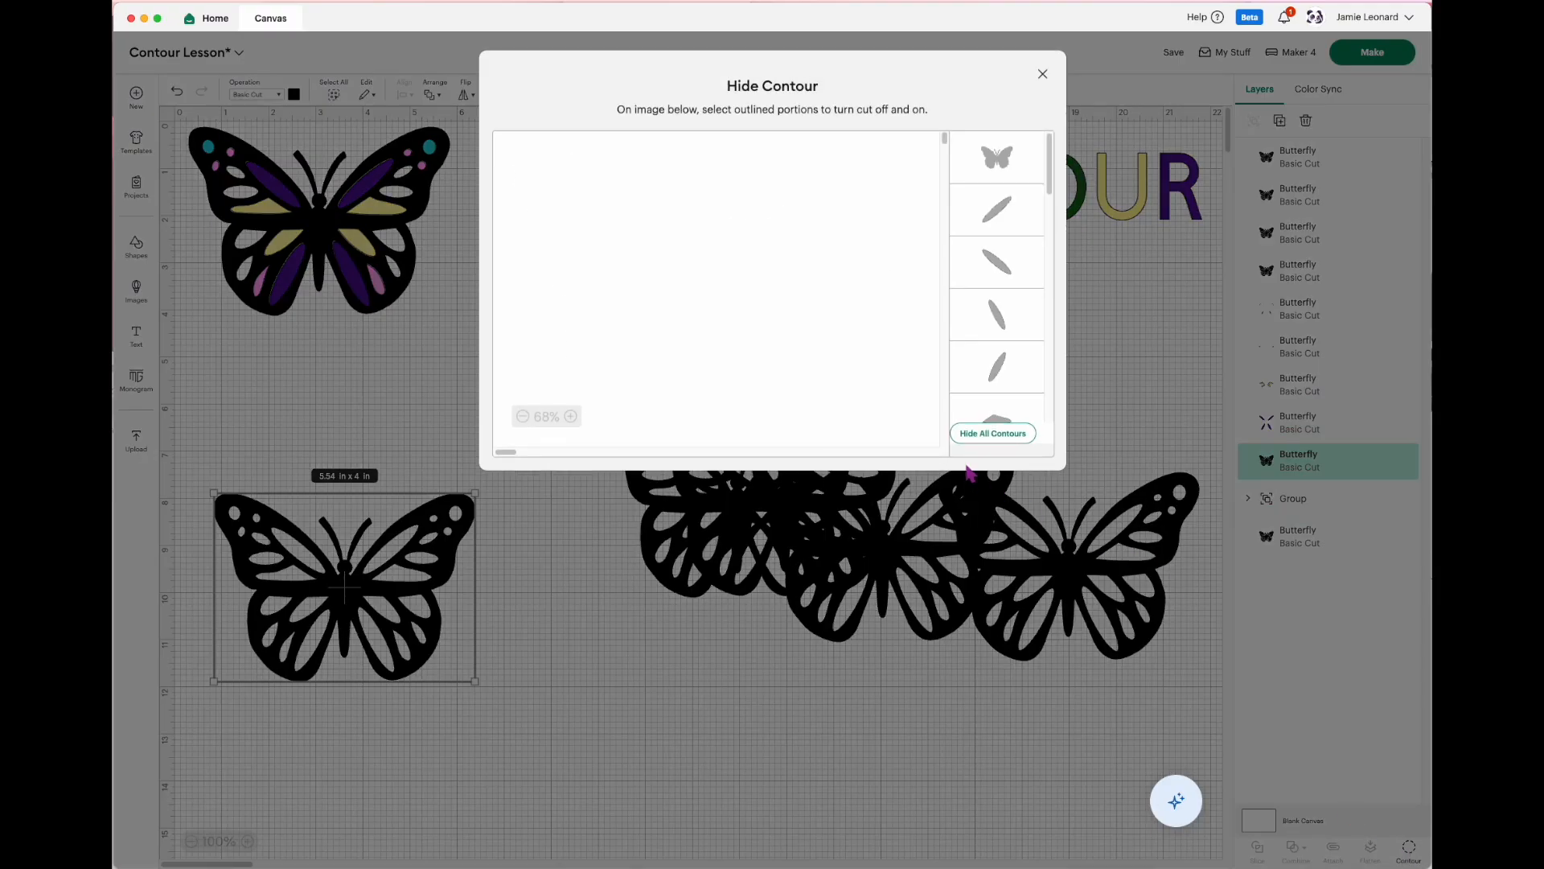
pyautogui.click(998, 158)
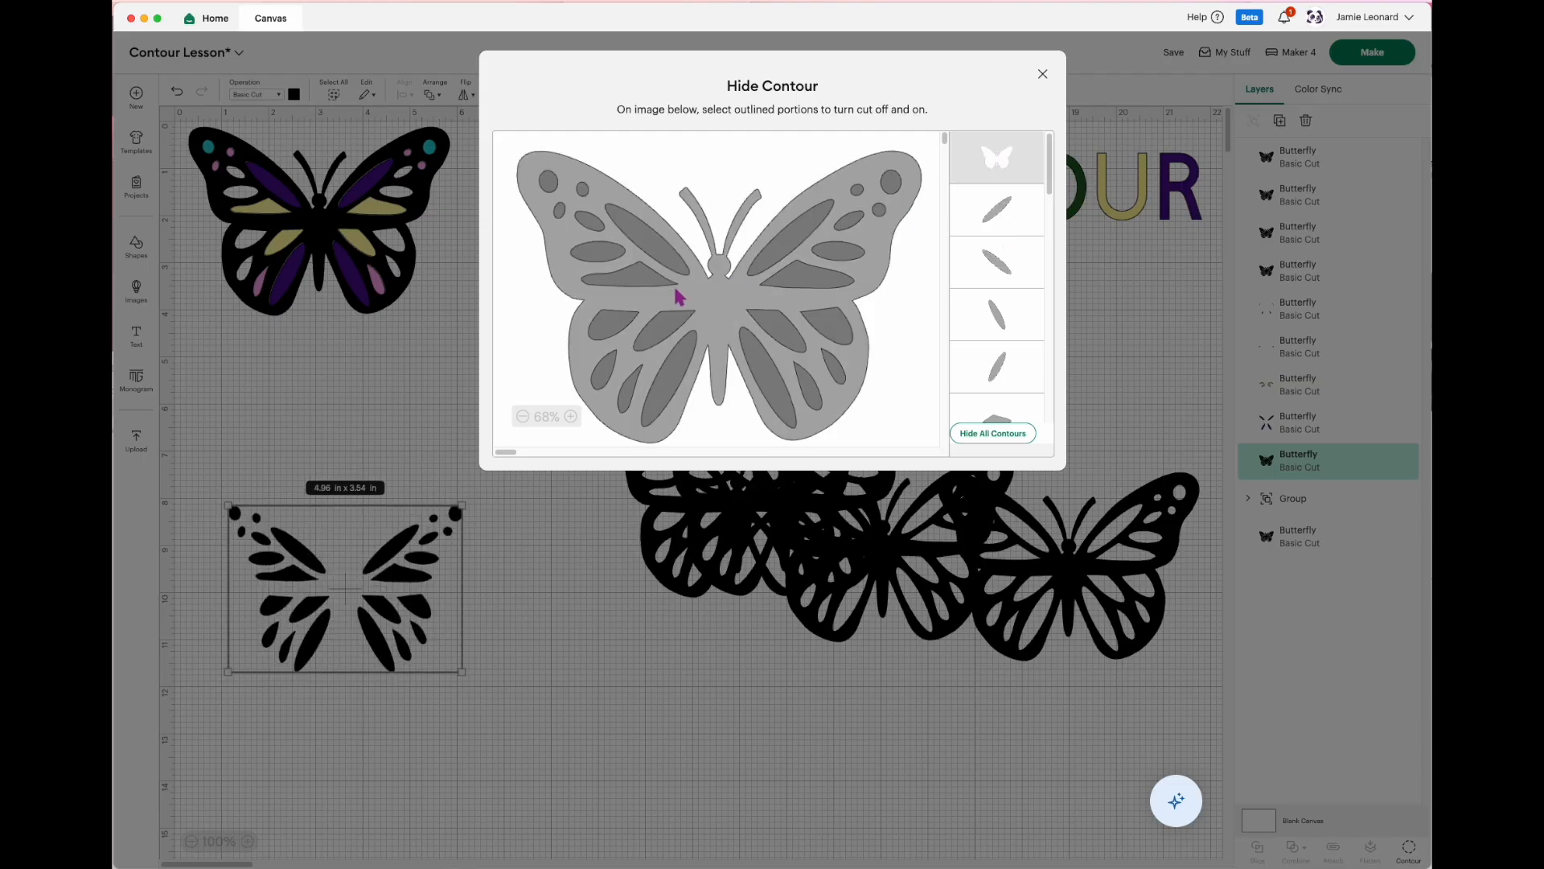
# Step: Hide the upper wings' long and triangular cutouts and the lower wings' upper cutouts closest to the body
pyautogui.click(661, 252)
pyautogui.click(669, 321)
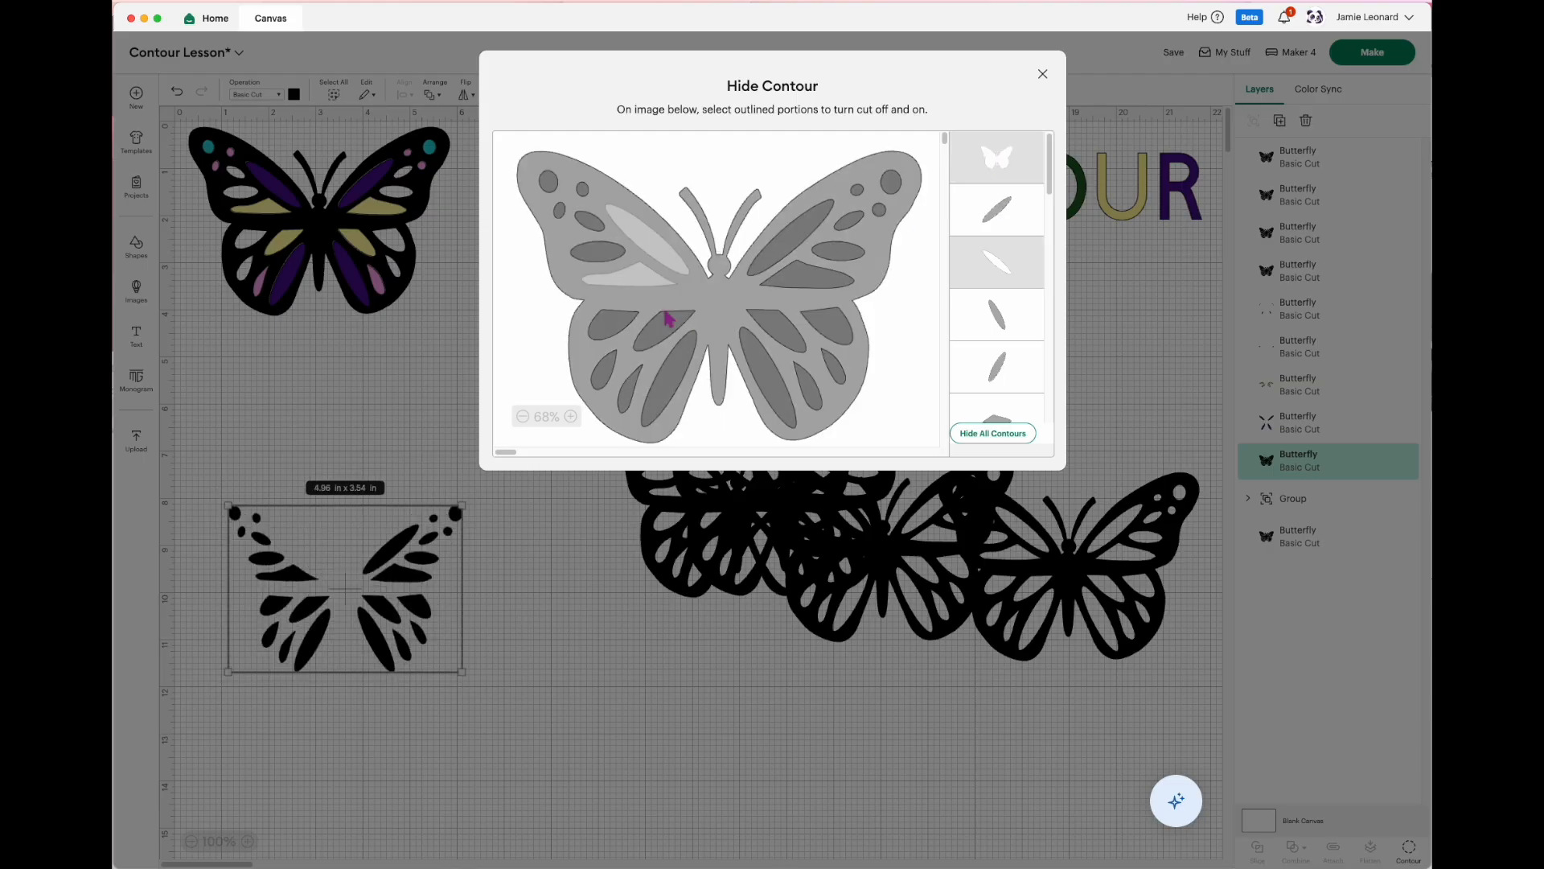
pyautogui.click(777, 331)
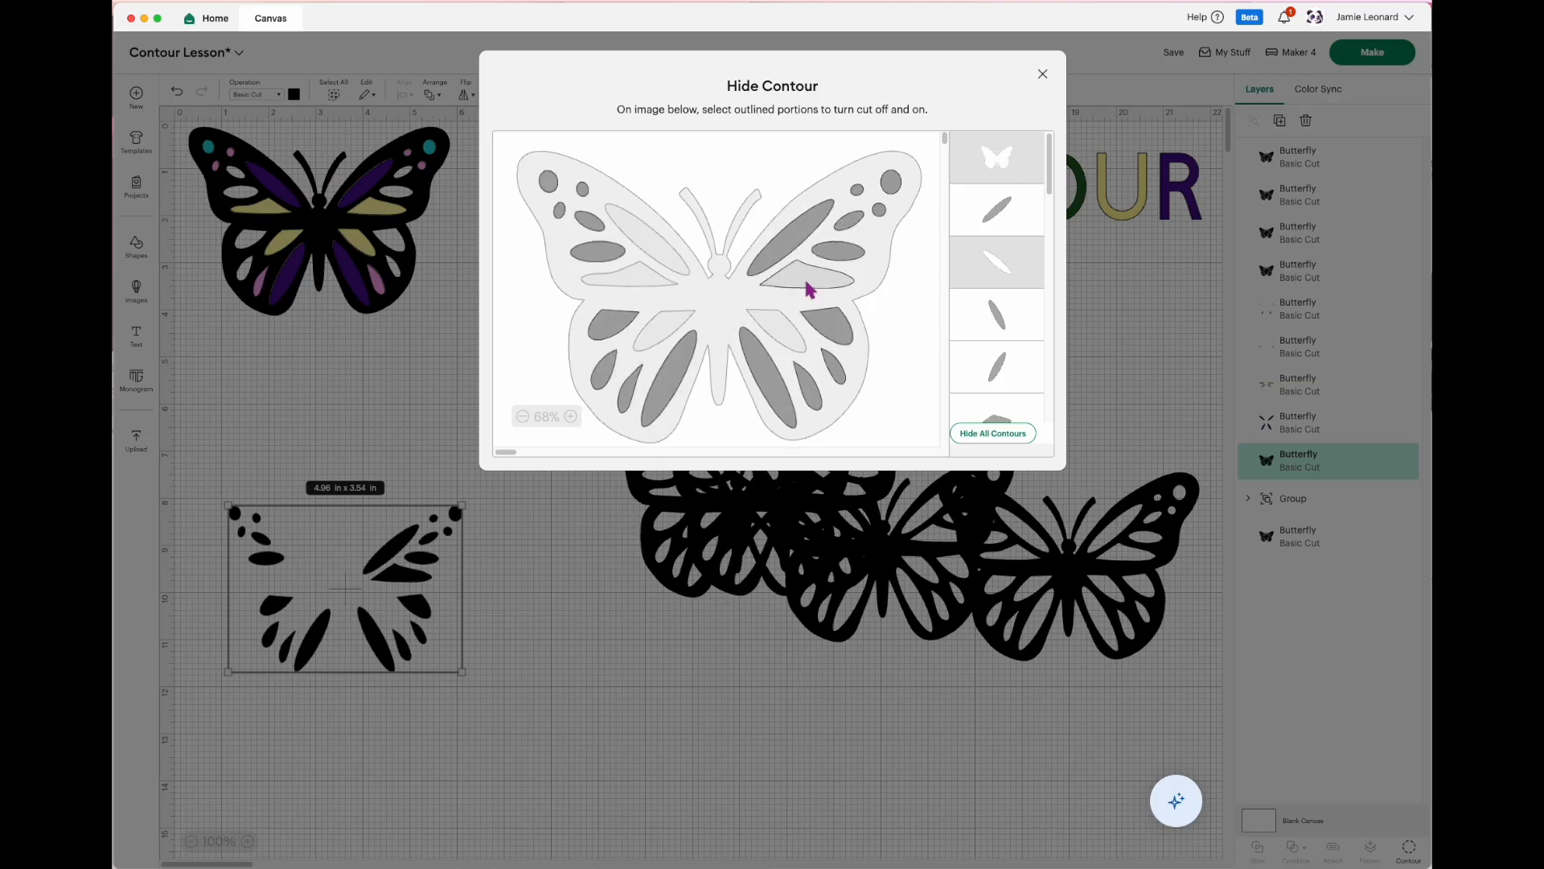
pyautogui.click(807, 281)
pyautogui.click(789, 251)
# Step: Hide the large tip dots and small dots on both upper wings
pyautogui.click(549, 182)
pyautogui.click(561, 211)
pyautogui.click(584, 190)
pyautogui.click(889, 184)
pyautogui.click(857, 190)
# Step: Hide the long inner cutout and the narrow teardrop beside it on both lower wings
pyautogui.click(773, 389)
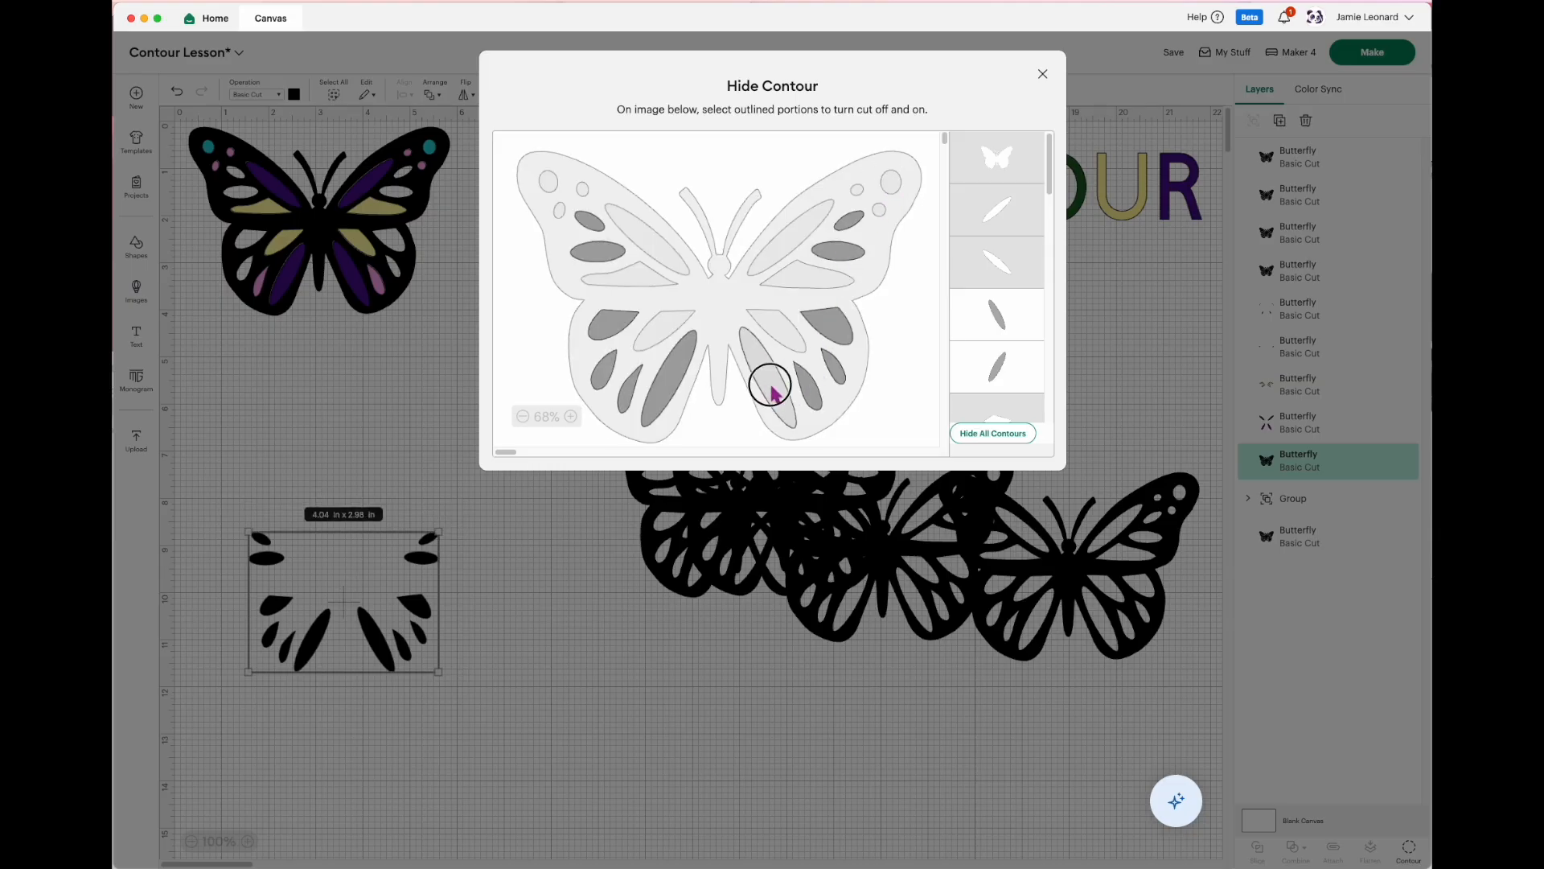
pyautogui.click(667, 390)
pyautogui.click(631, 400)
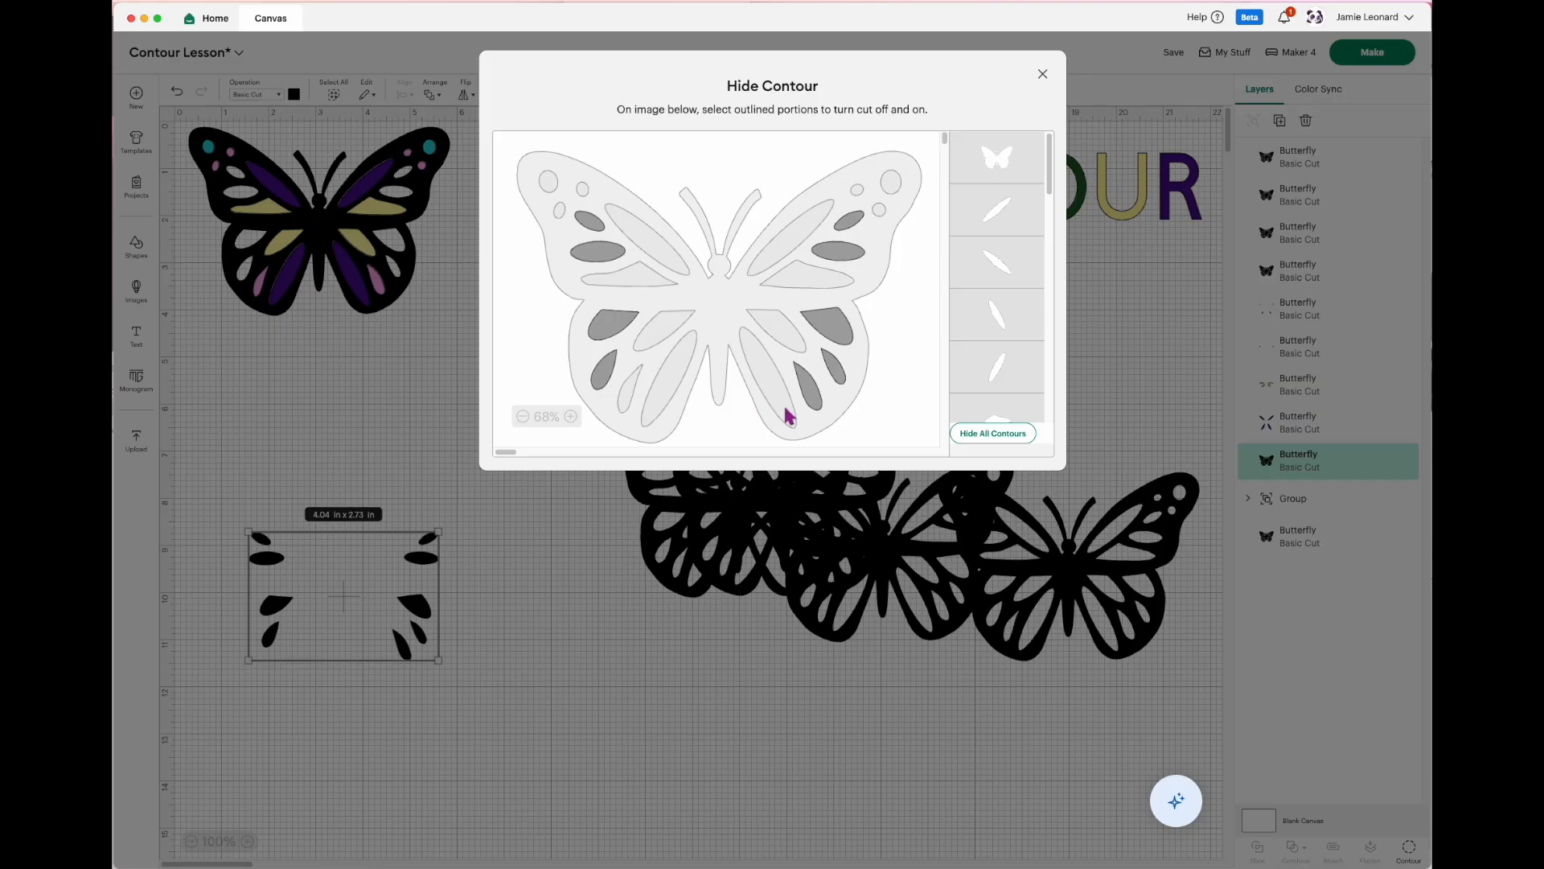
pyautogui.click(811, 388)
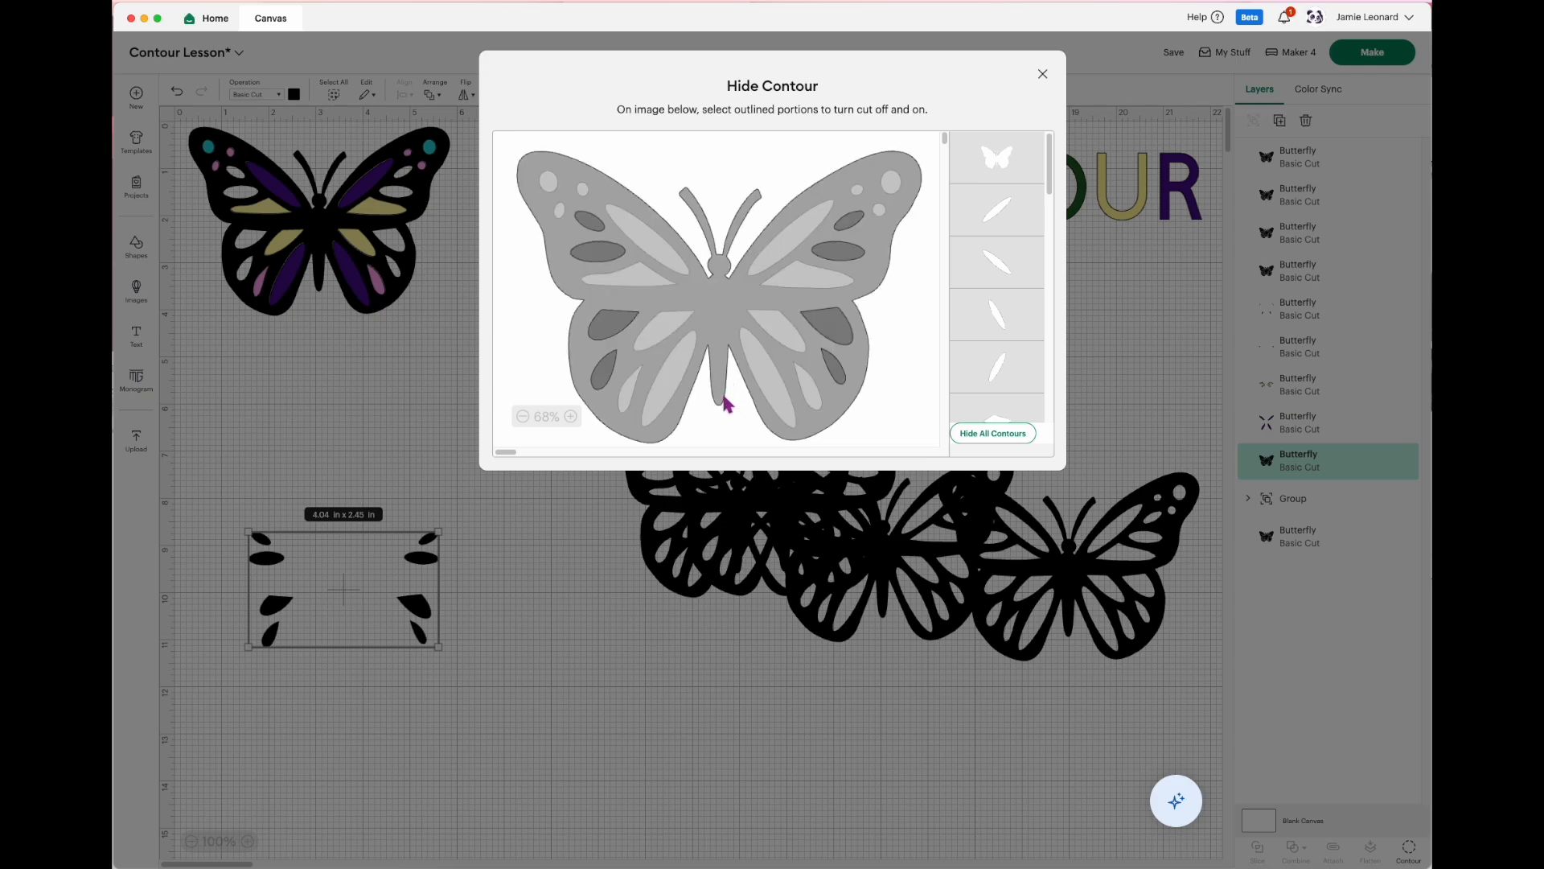
# Step: Hide the small upper ovals on both upper wings and the outermost teardrops on both lower wings
pyautogui.click(583, 223)
pyautogui.click(603, 366)
pyautogui.click(847, 222)
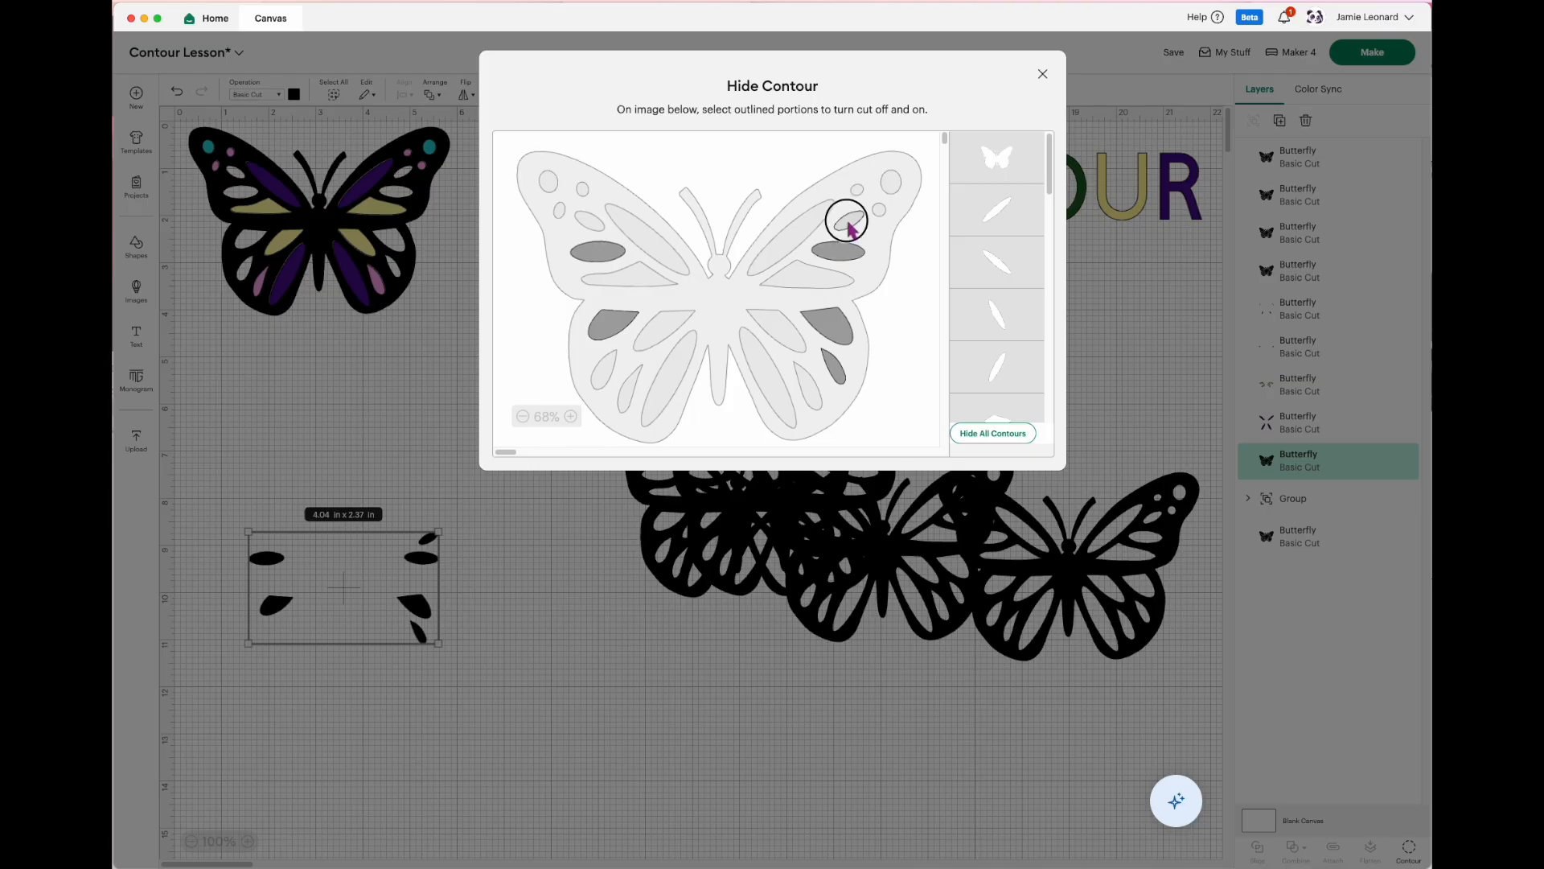
pyautogui.click(837, 368)
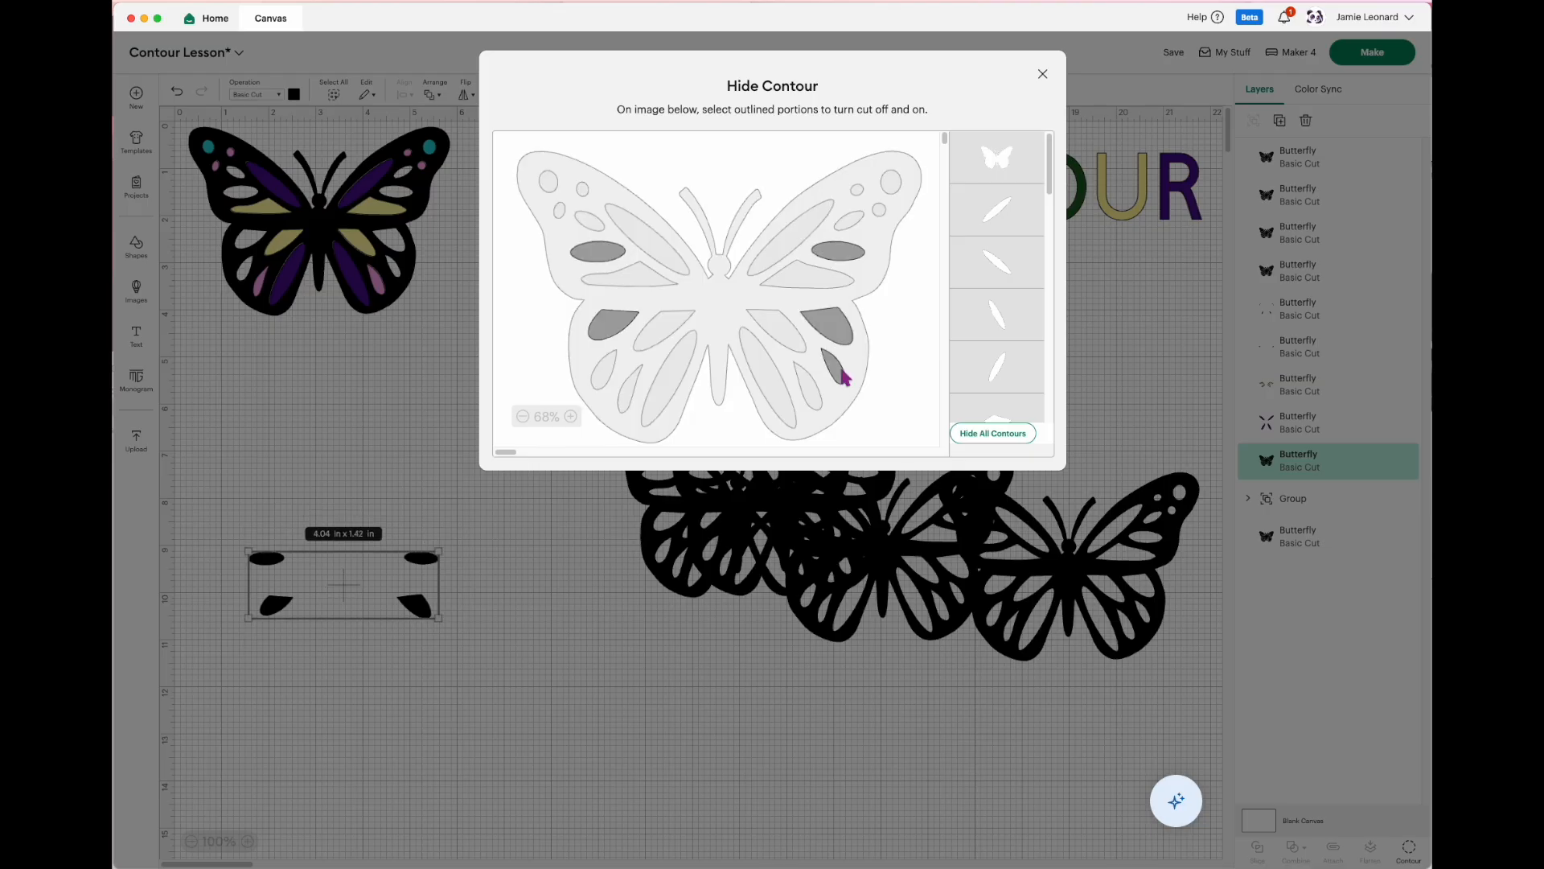
pyautogui.click(1043, 74)
# Step: Recolor the isolated wing pieces orange and fit them into the original butterfly's openings at about X 1.07, Y 1.35
pyautogui.moveTo(361, 595); pyautogui.dragTo(376, 381)
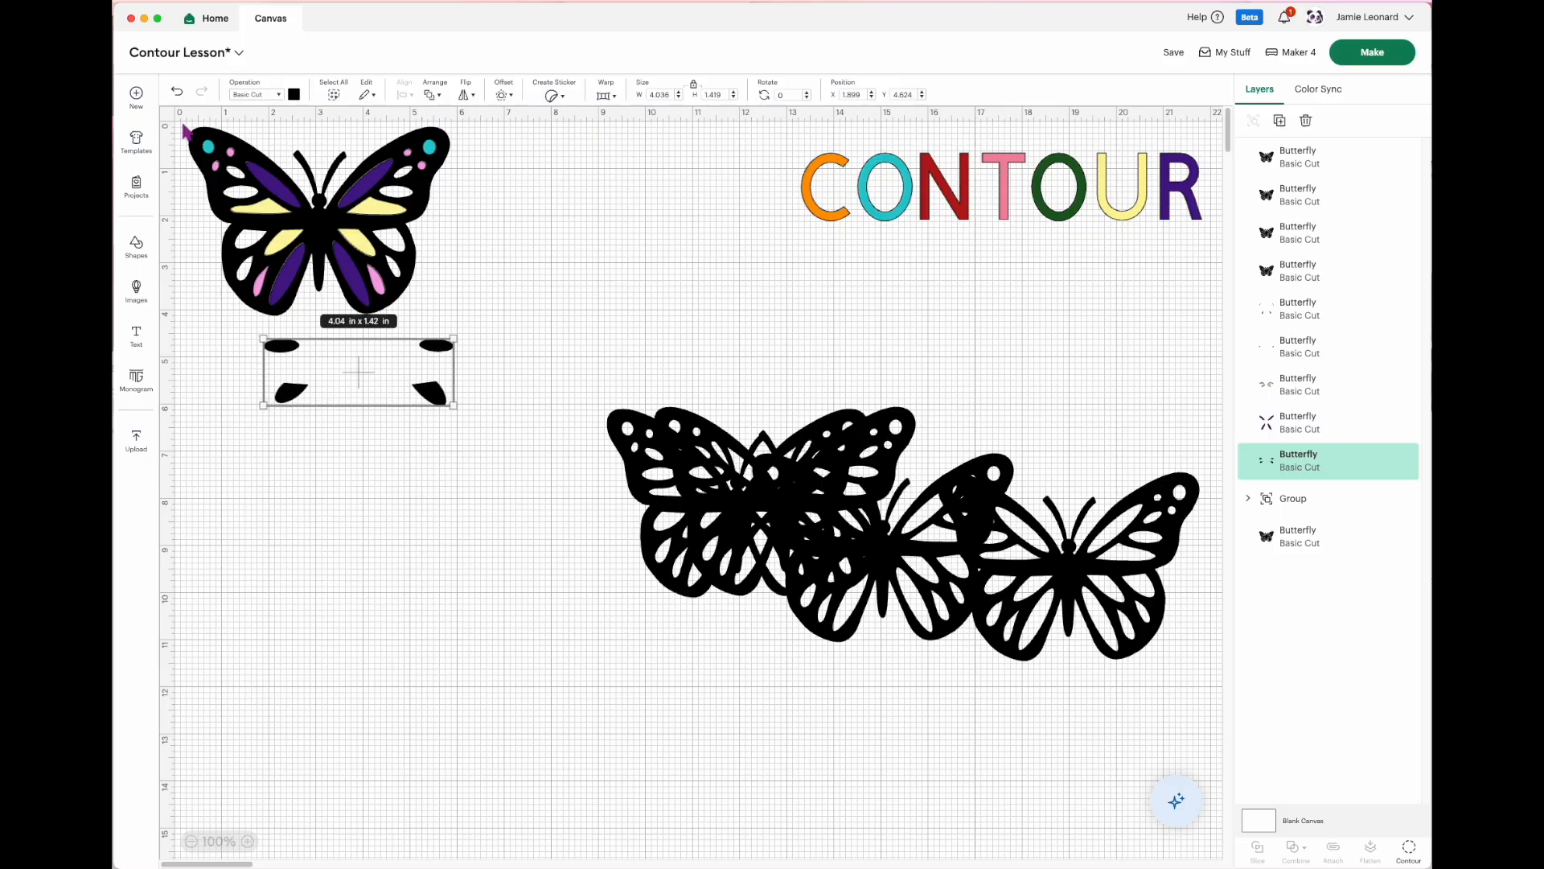
pyautogui.click(295, 95)
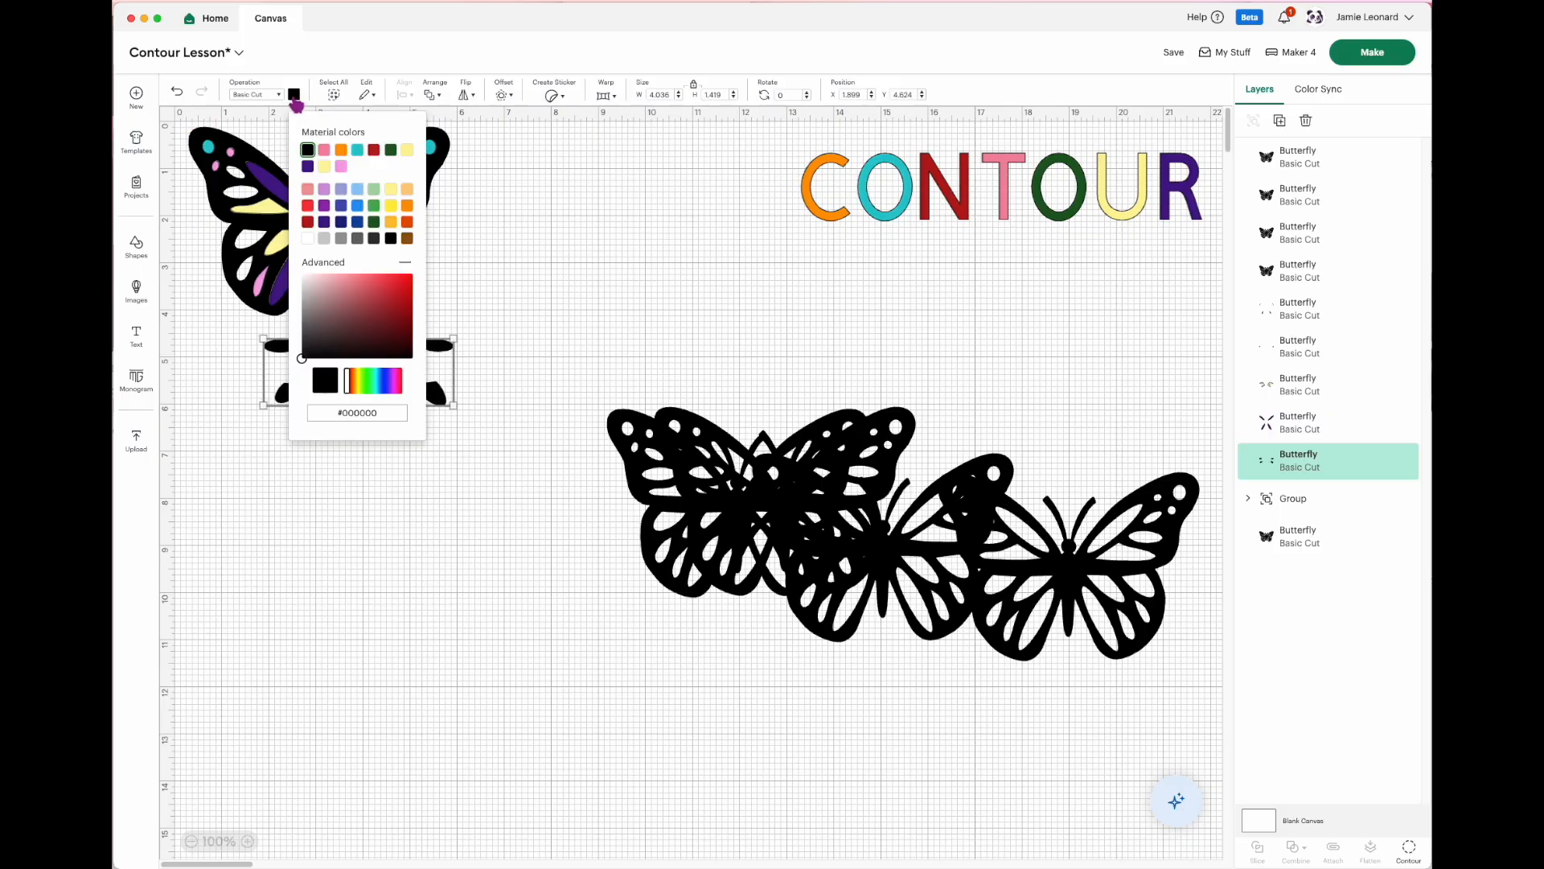
pyautogui.click(407, 206)
pyautogui.click(453, 427)
pyautogui.moveTo(443, 406); pyautogui.dragTo(399, 237)
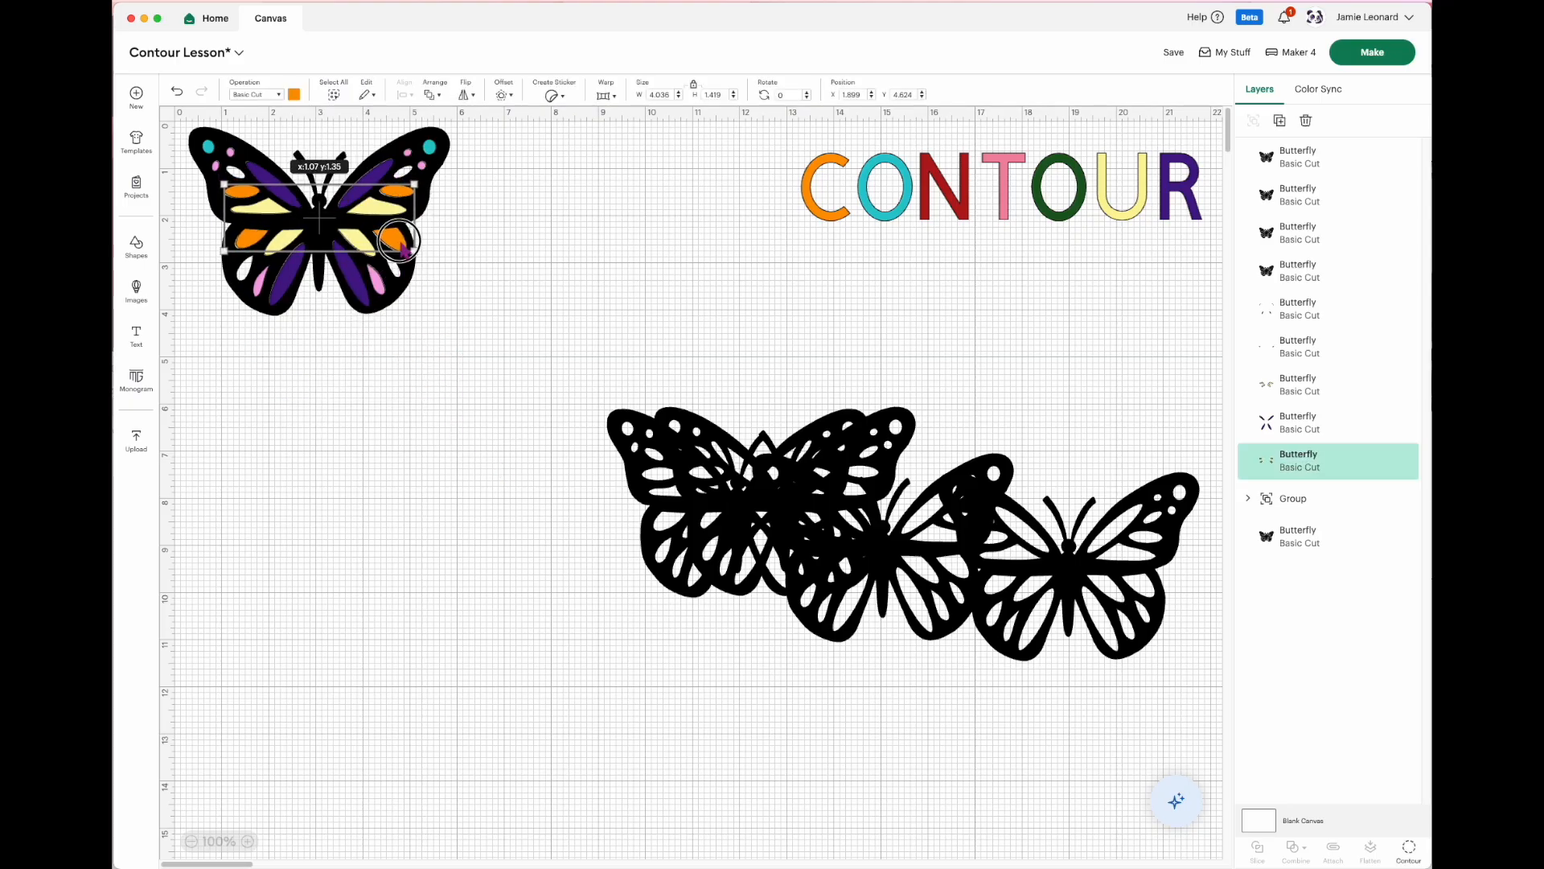
pyautogui.moveTo(400, 241); pyautogui.dragTo(400, 243)
# Step: Place another full butterfly at about X 0.5, Y 6.64, and hide its outline contour
pyautogui.moveTo(911, 576); pyautogui.dragTo(361, 548)
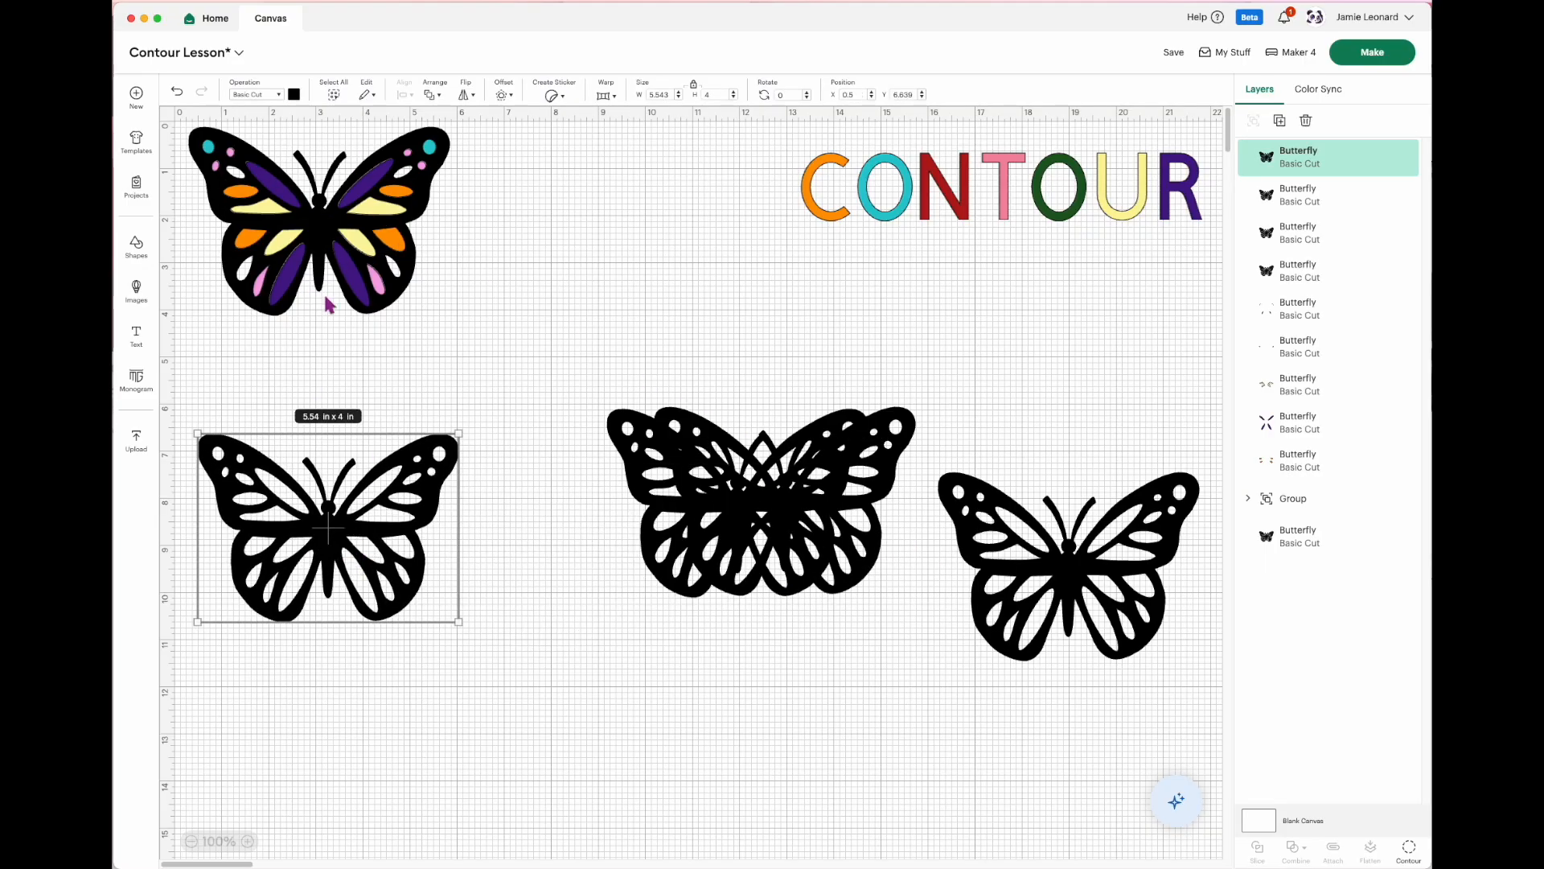
pyautogui.click(1409, 853)
pyautogui.click(1000, 159)
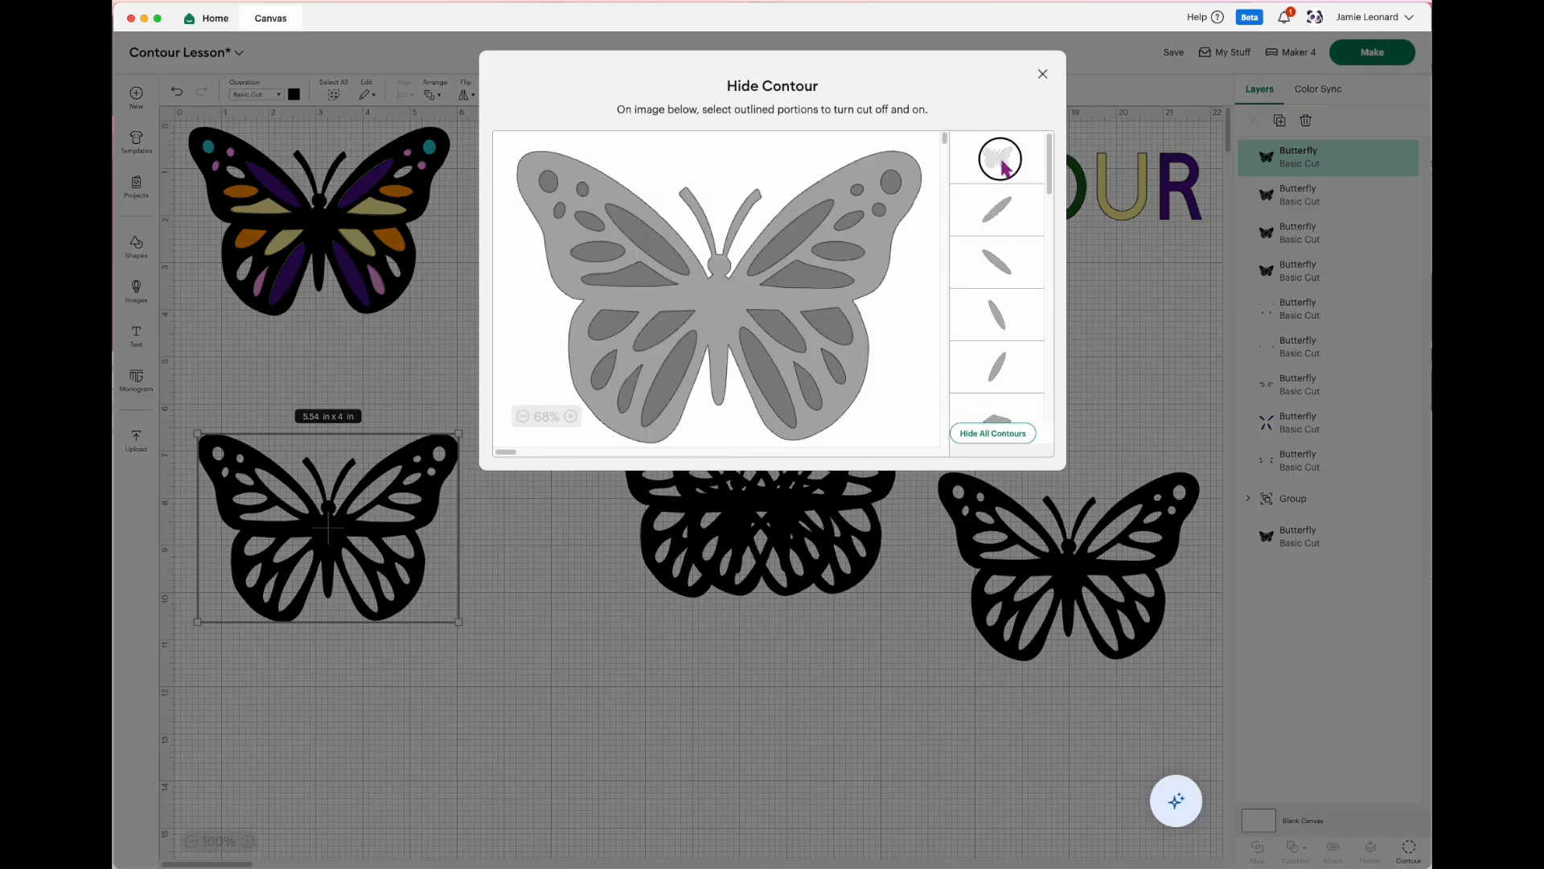
# Step: Hide the three dots, long cutout, triangular cutout and lower oval on the butterfly's right upper wing
pyautogui.click(880, 211)
pyautogui.click(890, 187)
pyautogui.click(860, 191)
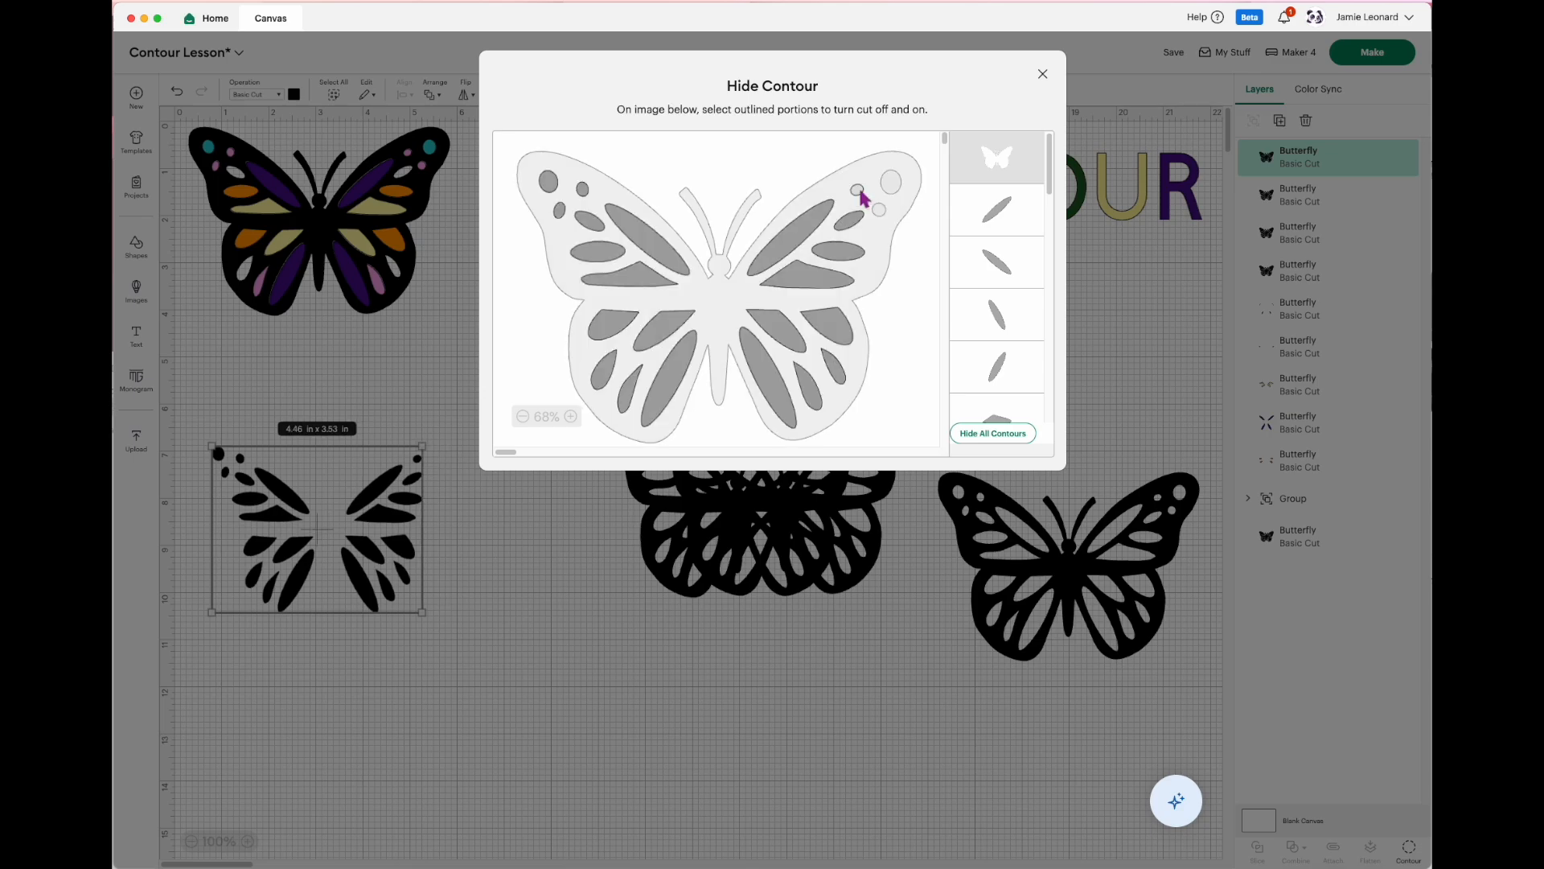
pyautogui.click(792, 240)
pyautogui.click(817, 279)
pyautogui.click(842, 256)
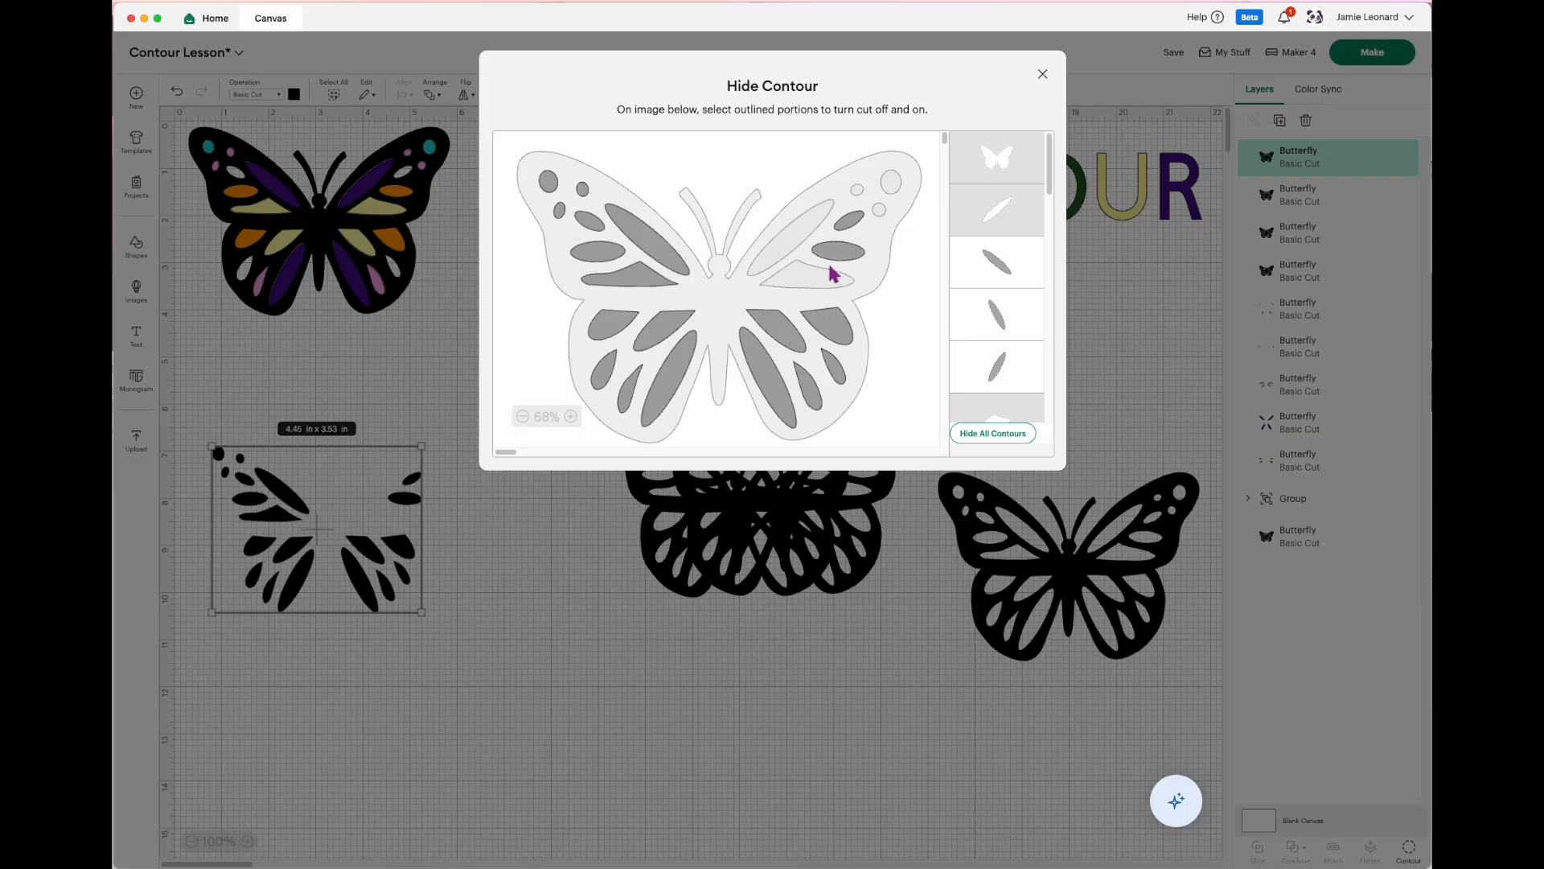
# Step: Hide the long cutout, triangular cutout, lower oval and three dots on the butterfly's left upper wing
pyautogui.click(678, 263)
pyautogui.click(644, 278)
pyautogui.click(616, 263)
pyautogui.click(581, 192)
pyautogui.click(562, 212)
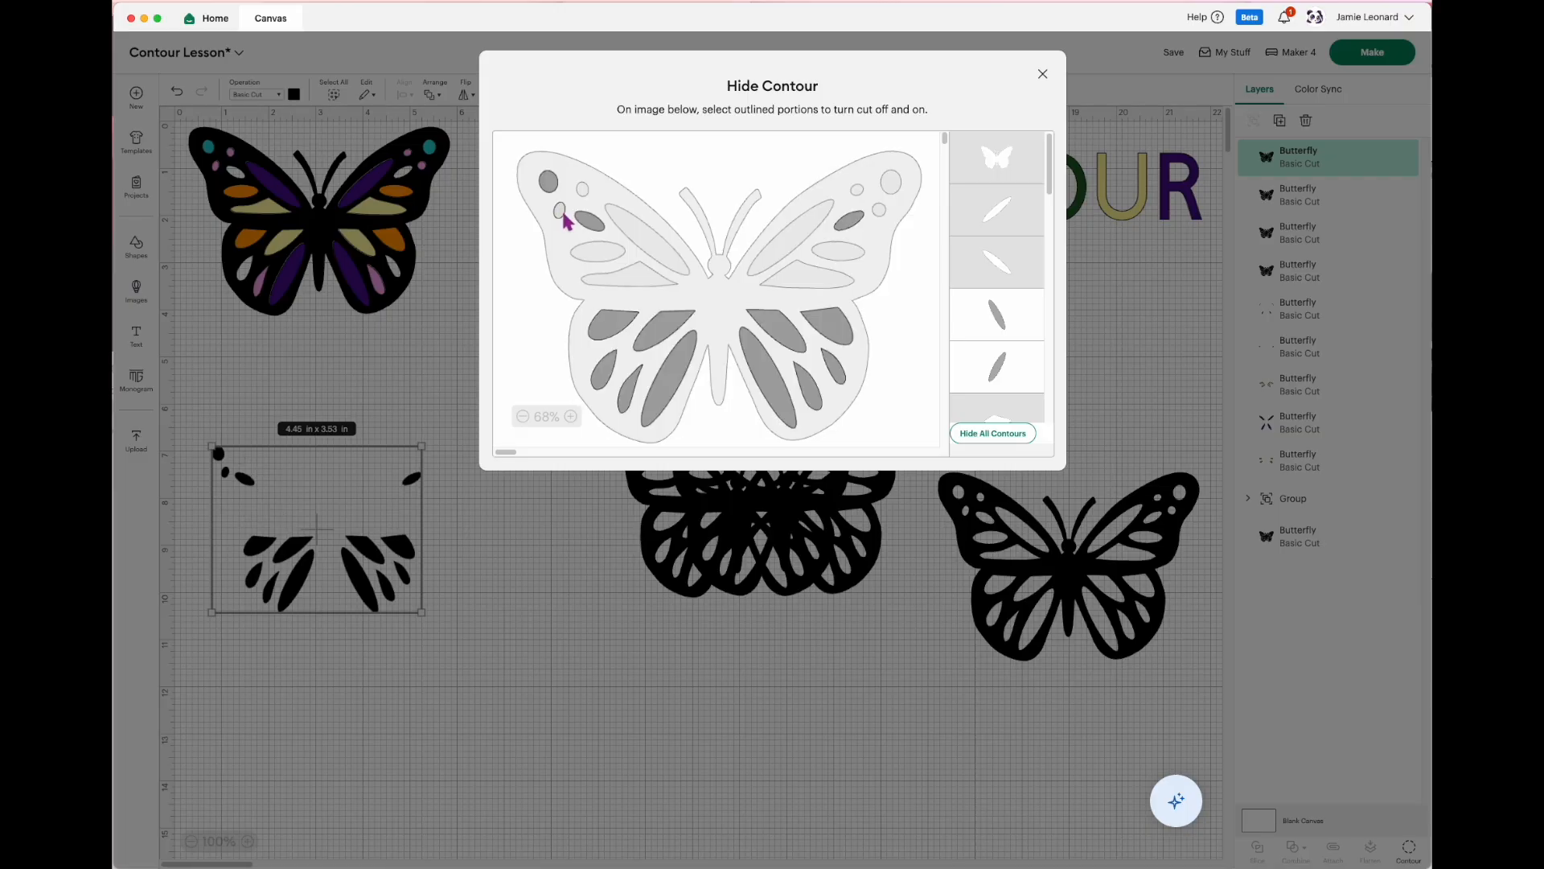
pyautogui.click(549, 181)
# Step: Hide every cutout on both lower wings except the outermost teardrops
pyautogui.click(607, 330)
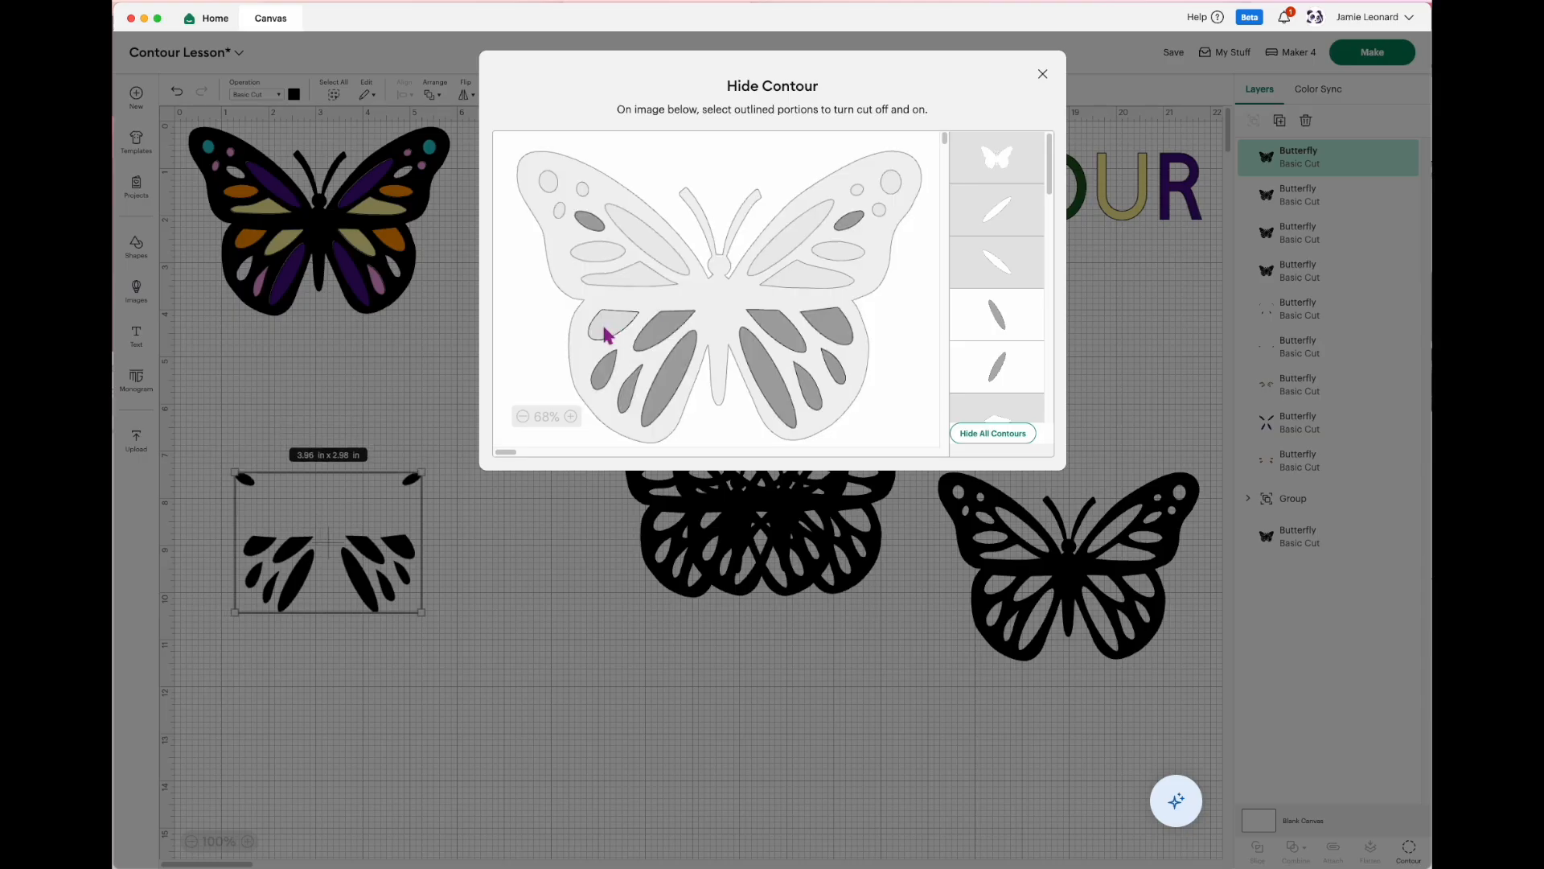
pyautogui.click(630, 387)
pyautogui.click(662, 342)
pyautogui.click(671, 384)
pyautogui.click(757, 376)
pyautogui.click(787, 346)
pyautogui.click(832, 335)
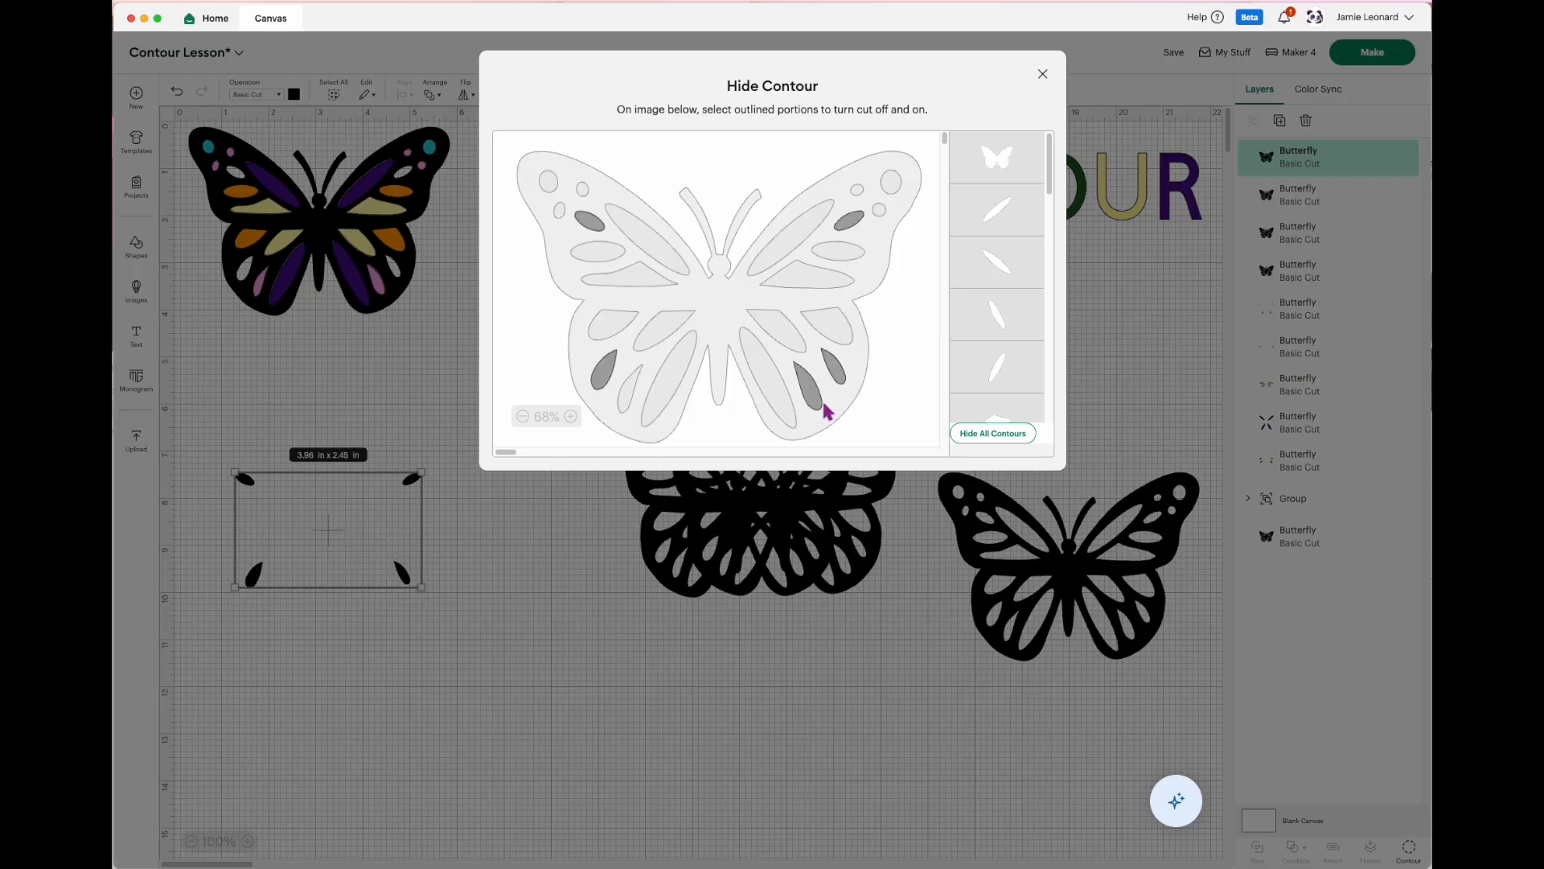
pyautogui.click(815, 402)
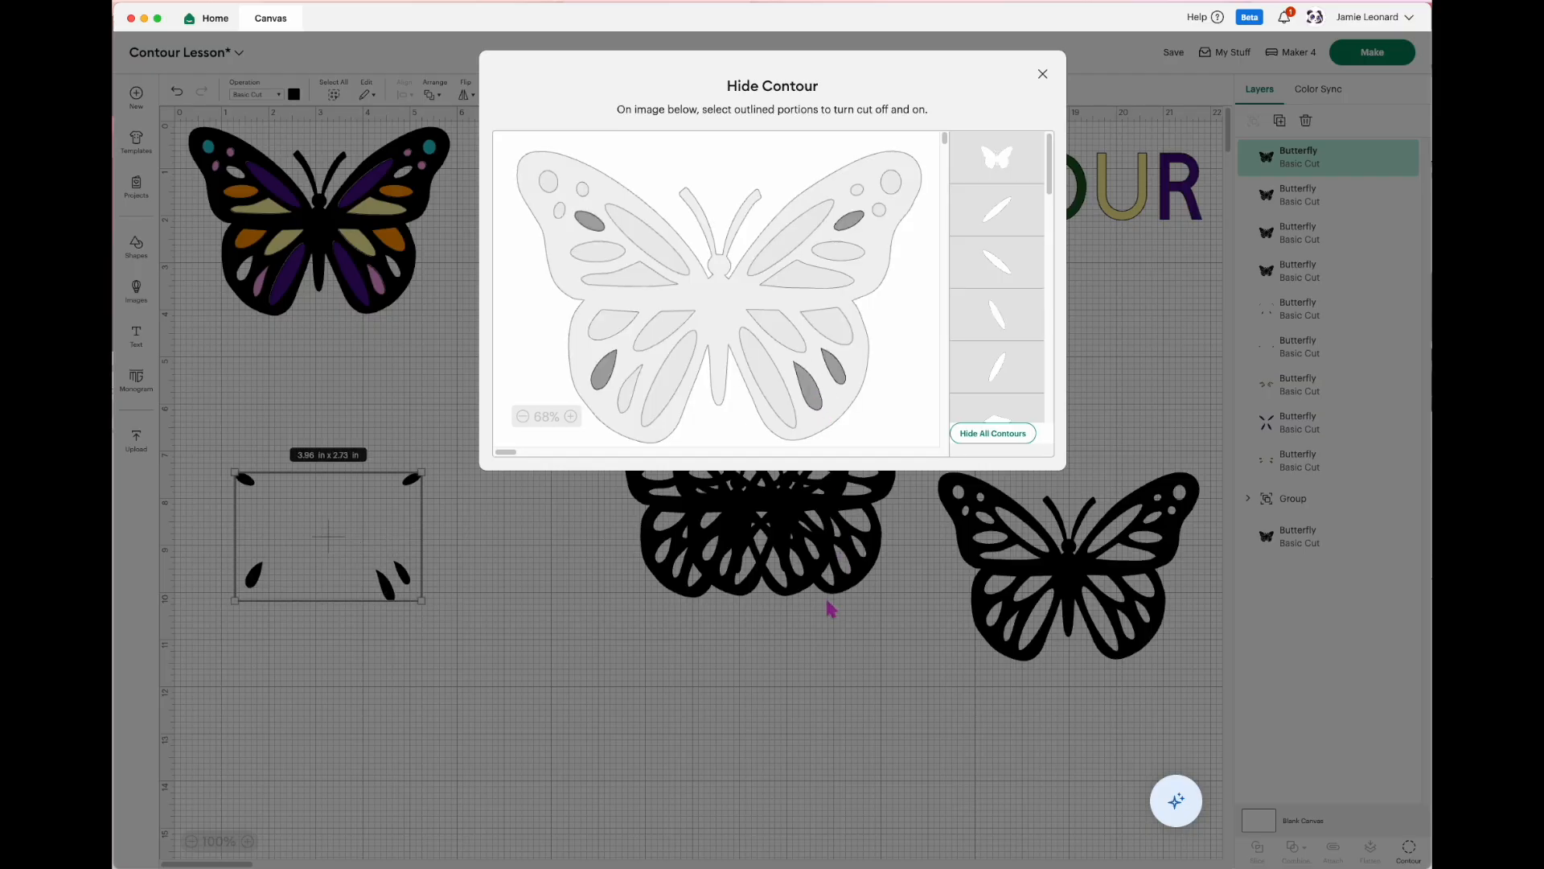
pyautogui.click(816, 402)
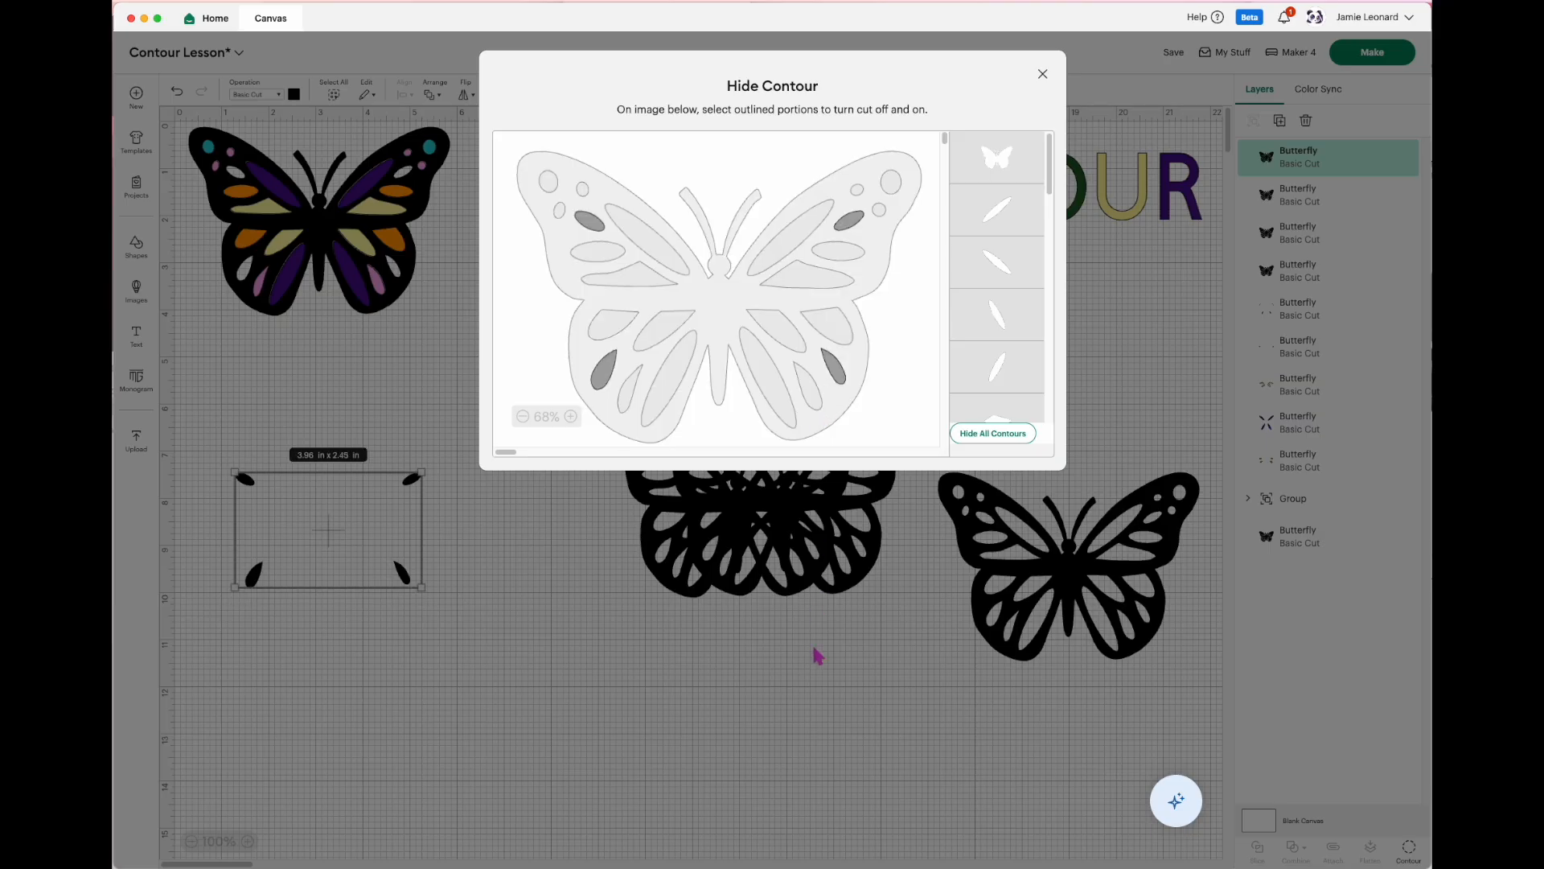
pyautogui.click(1043, 74)
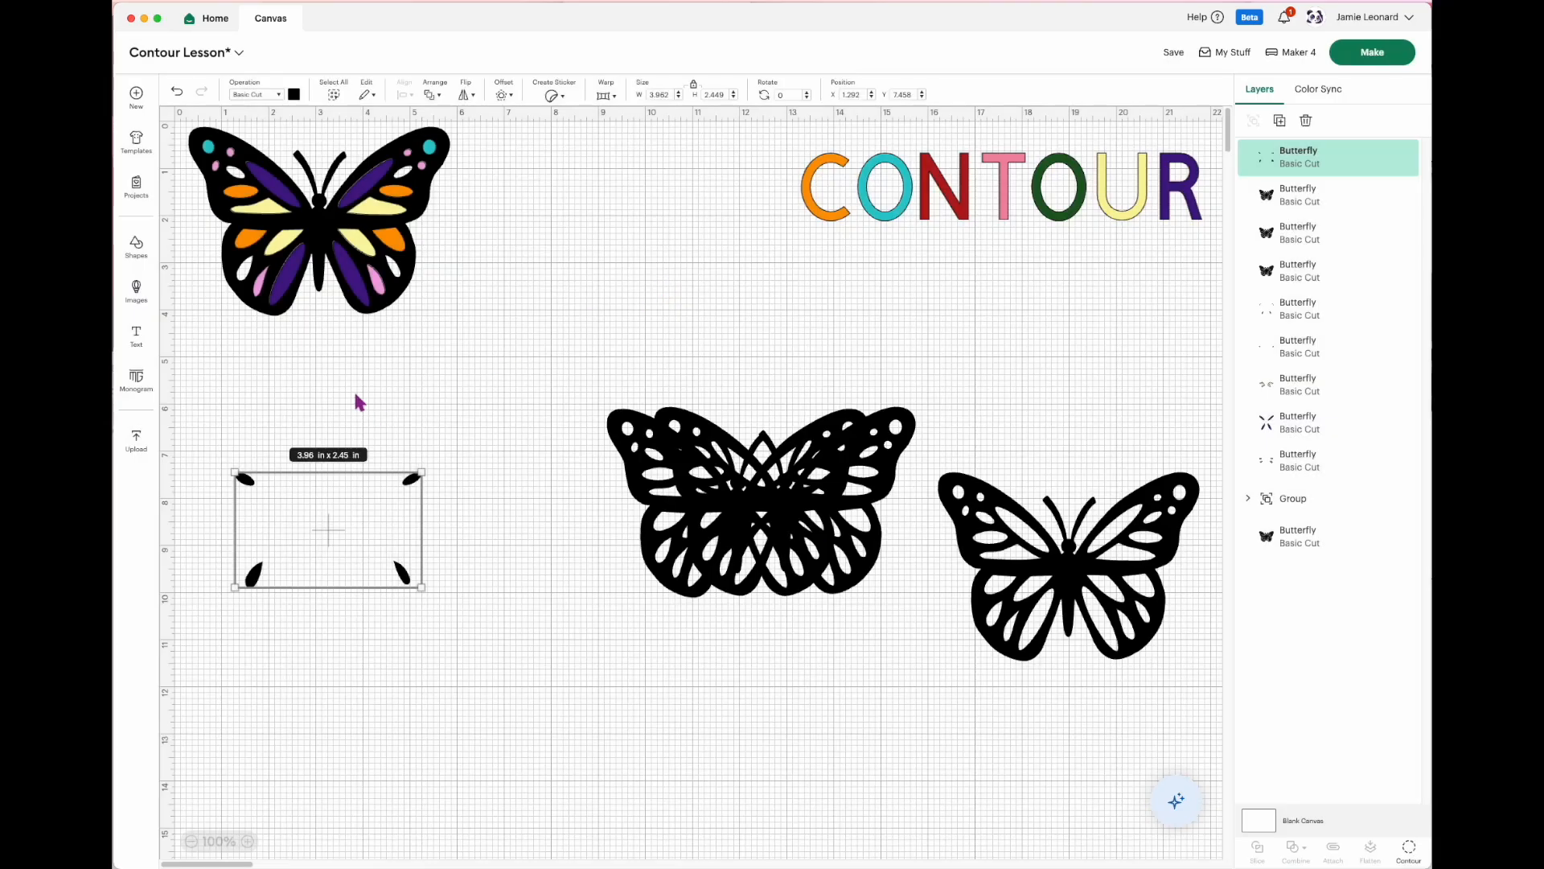
# Step: Recolor the isolated ovals and teardrops light purple and fit them into the original butterfly's remaining openings
pyautogui.click(294, 95)
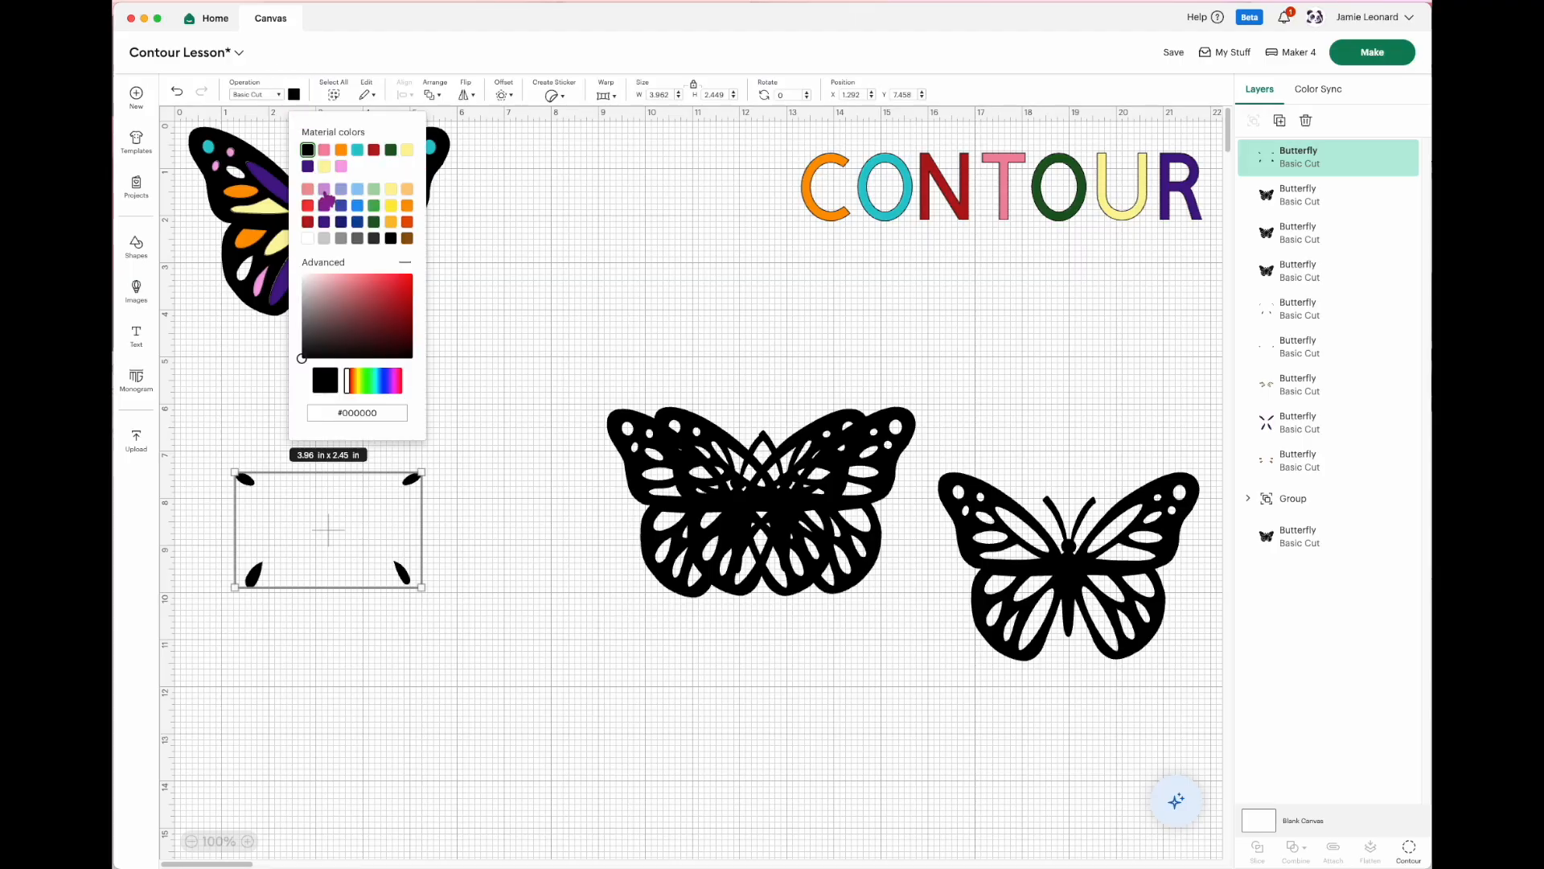
pyautogui.click(325, 192)
pyautogui.click(468, 466)
pyautogui.moveTo(404, 584); pyautogui.dragTo(396, 273)
pyautogui.click(429, 435)
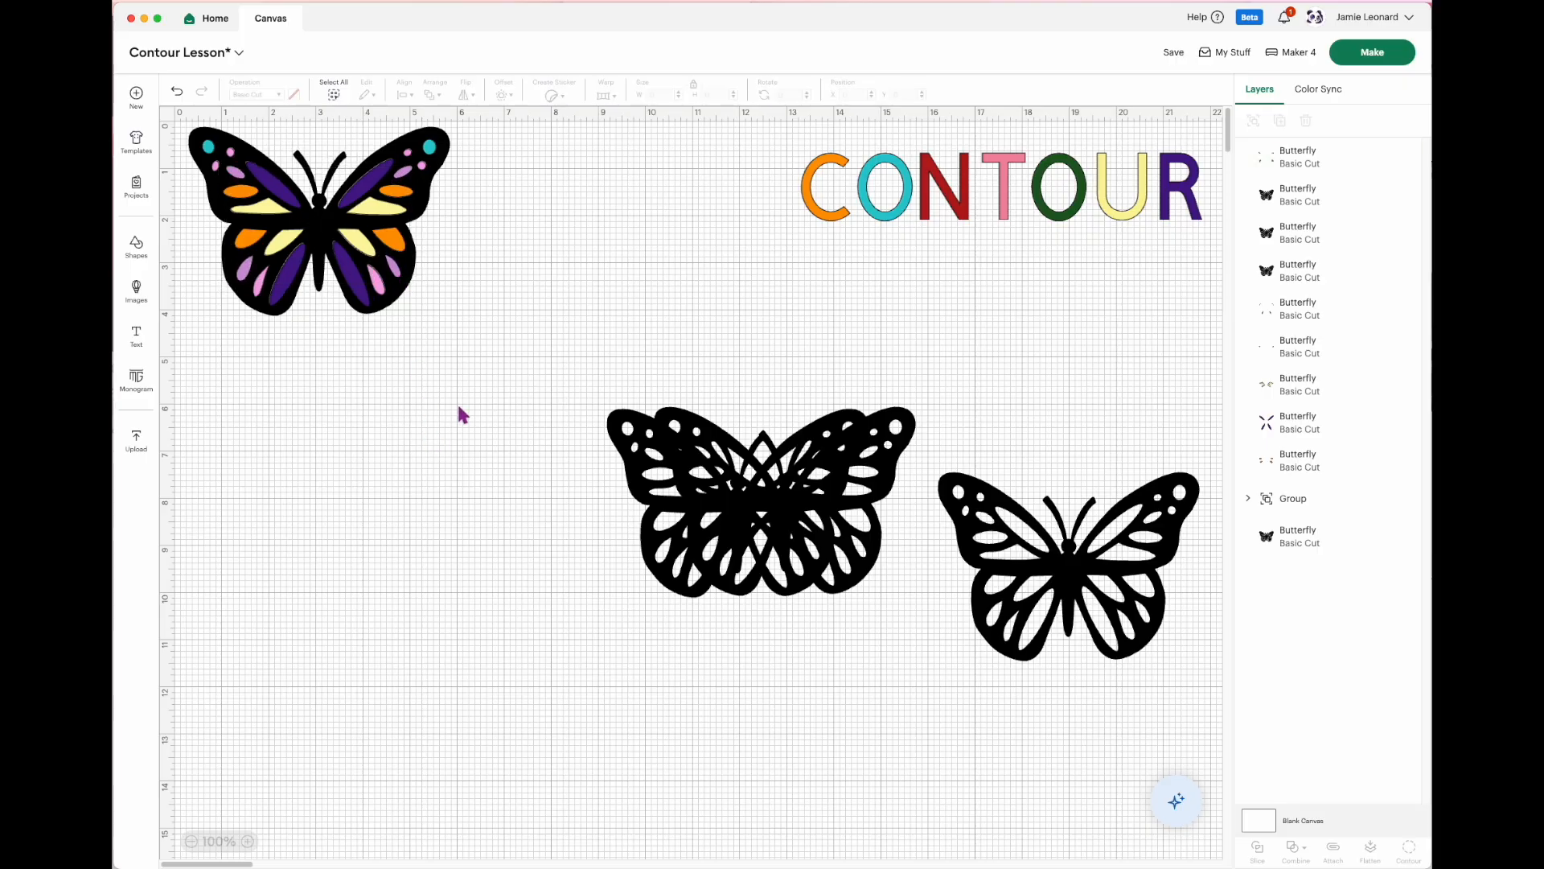
# Step: Delete the three leftover black butterfly copies
pyautogui.moveTo(669, 379); pyautogui.dragTo(1130, 662)
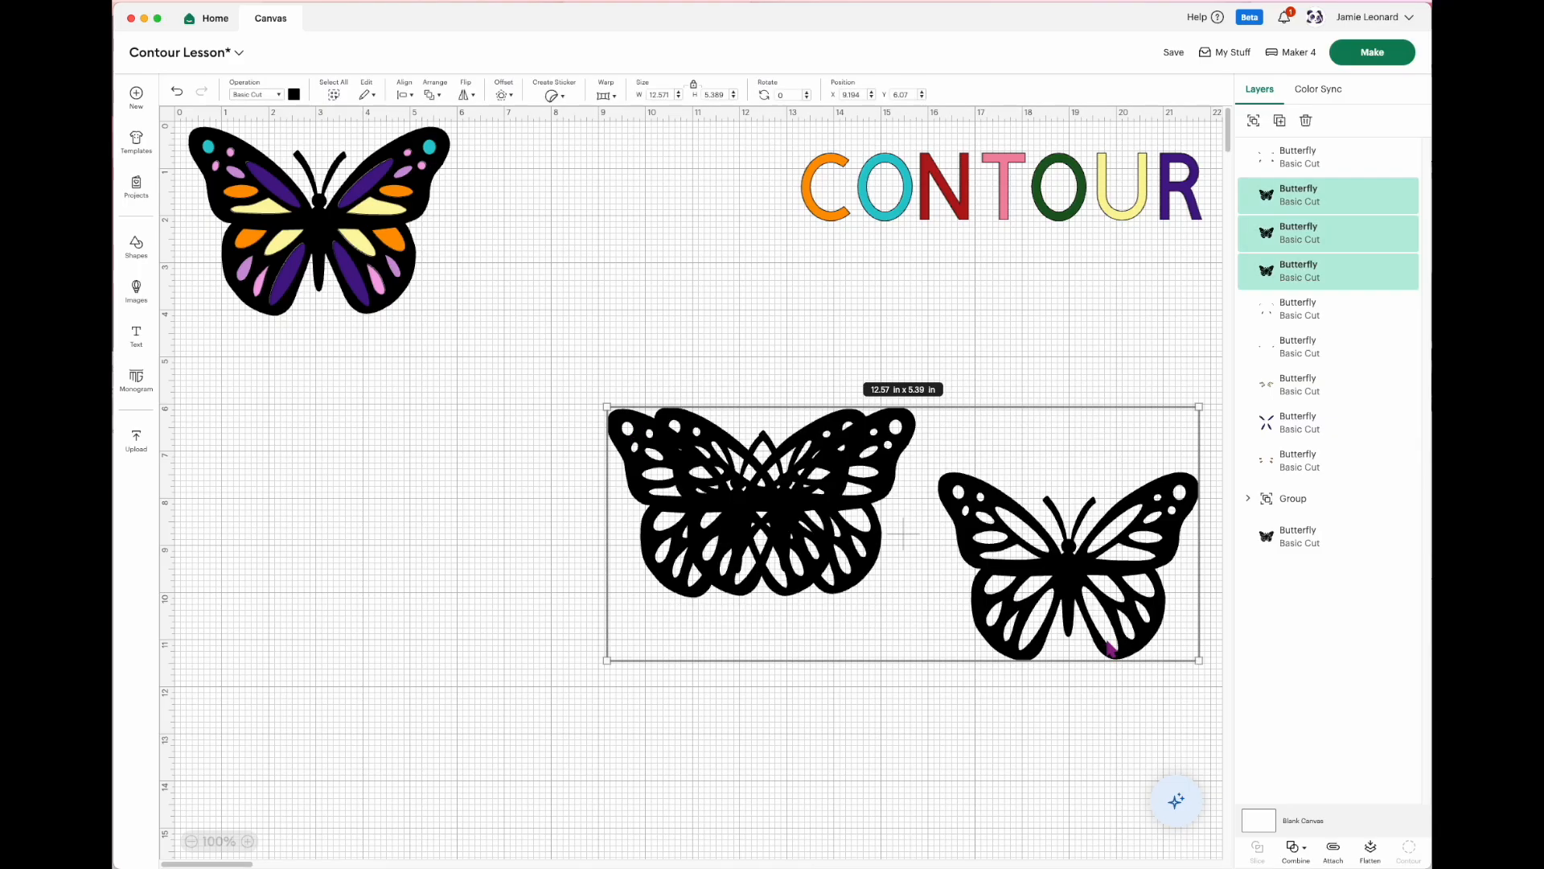
pyautogui.press('Delete')
# Step: Group the original butterfly with all its colored wing pieces and move the group toward the middle of the canvas
pyautogui.moveTo(457, 370); pyautogui.dragTo(171, 122)
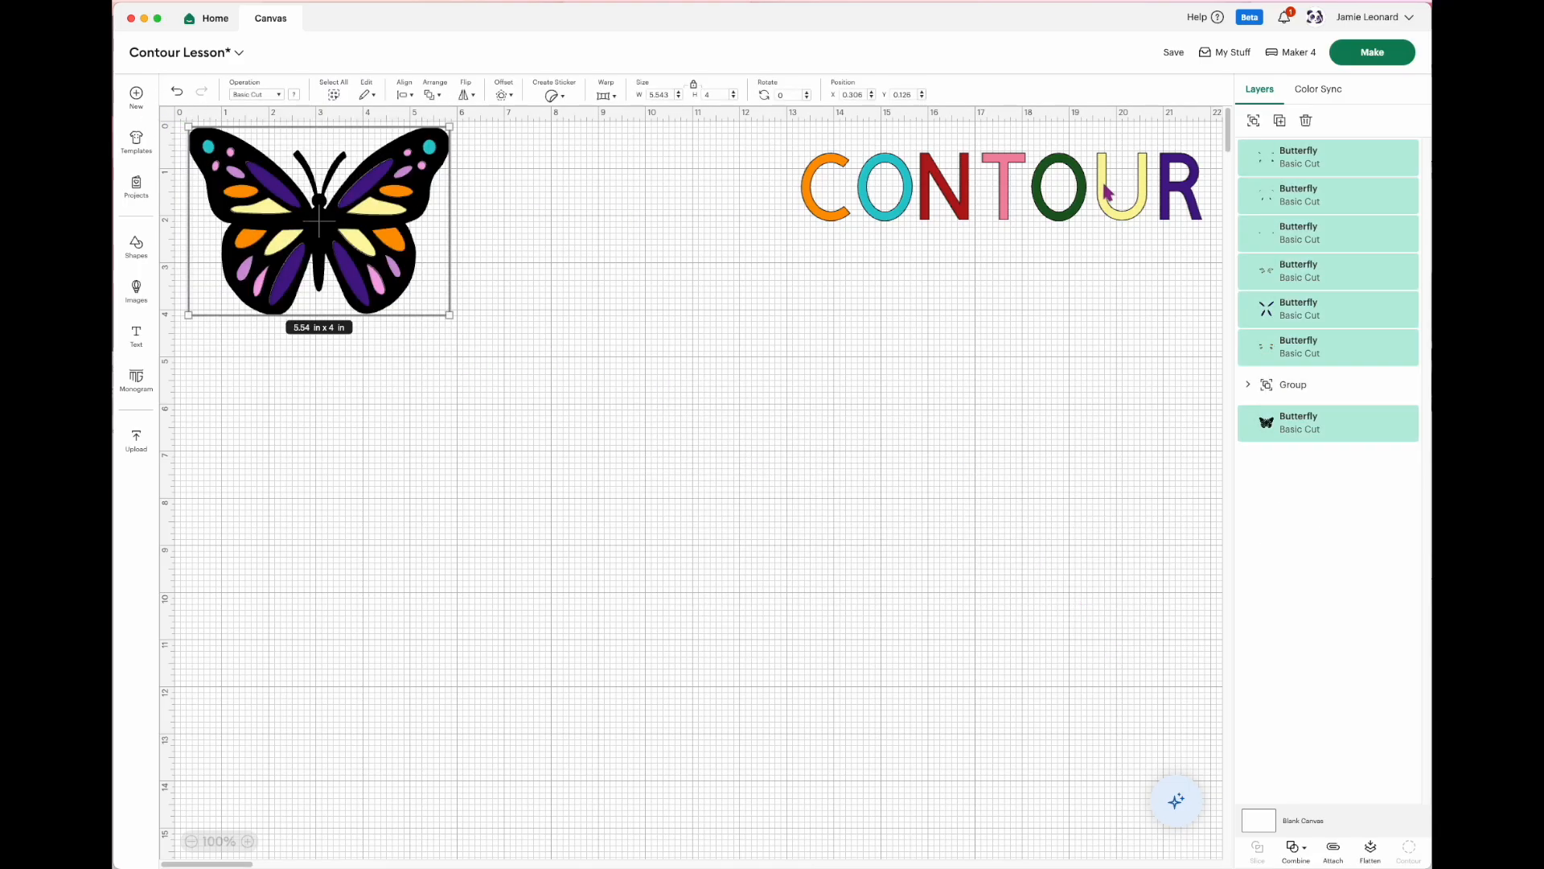
pyautogui.click(1255, 123)
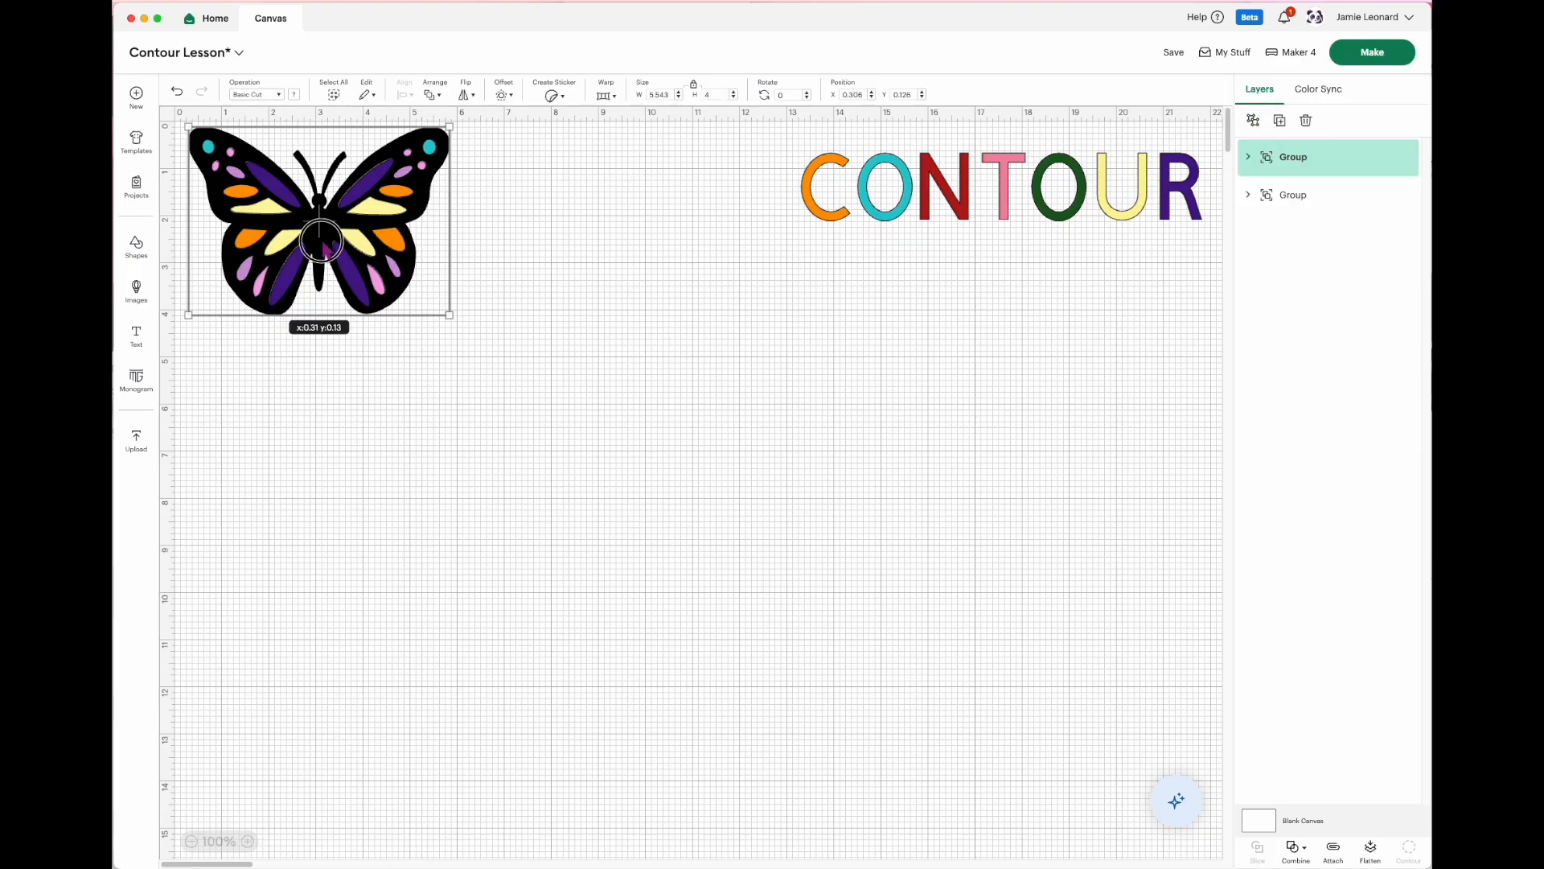
pyautogui.moveTo(390, 264); pyautogui.dragTo(570, 389)
# Step: Send the project to cut preparation with On Mat loading for all materials
pyautogui.click(1371, 57)
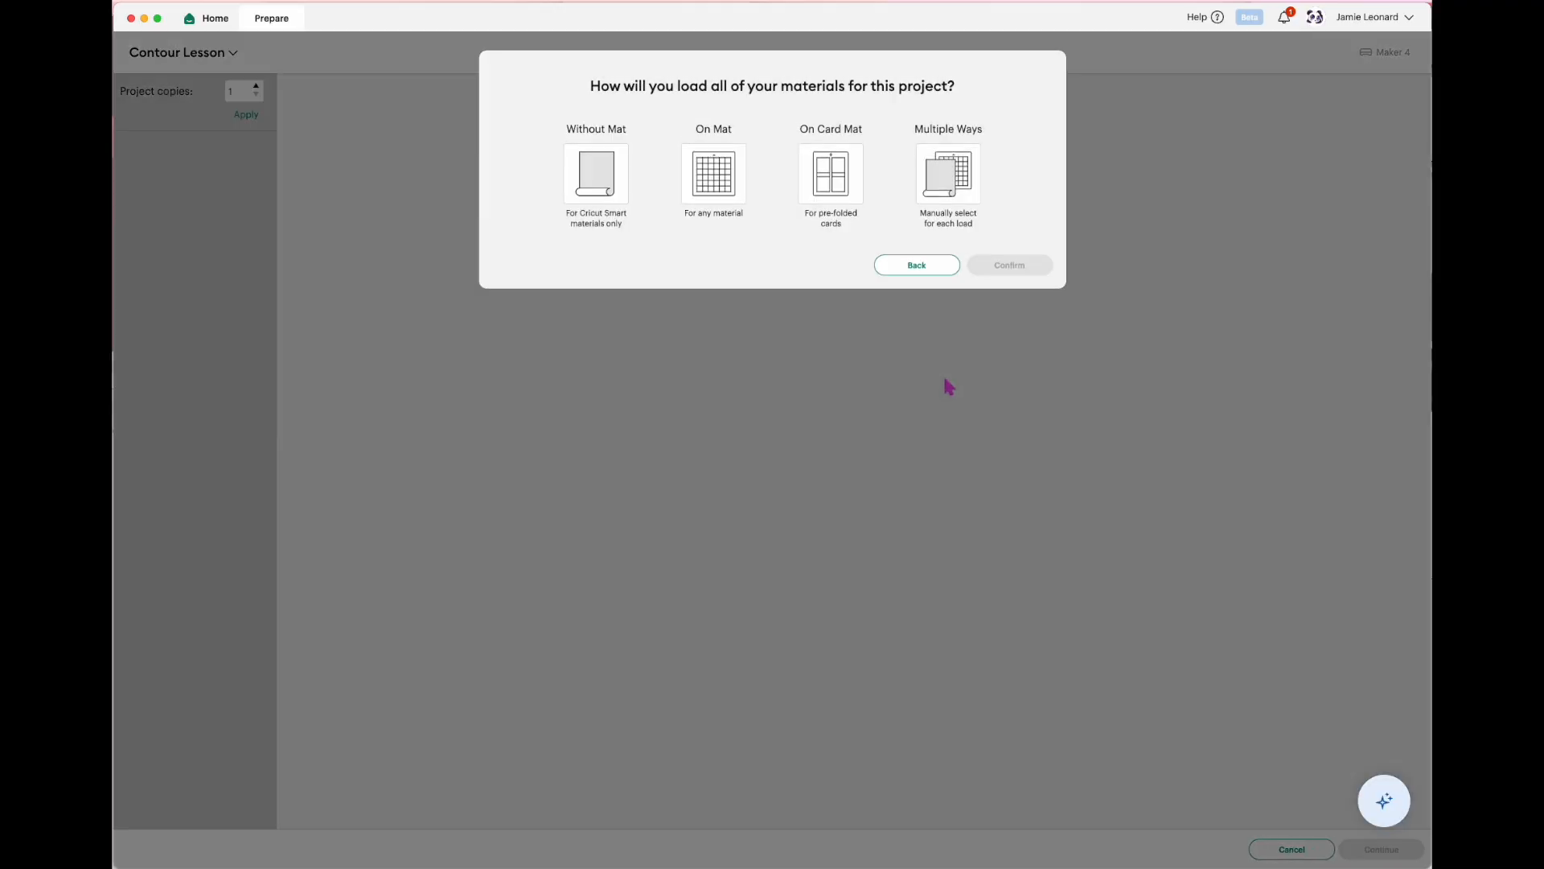
pyautogui.click(723, 197)
pyautogui.click(1003, 309)
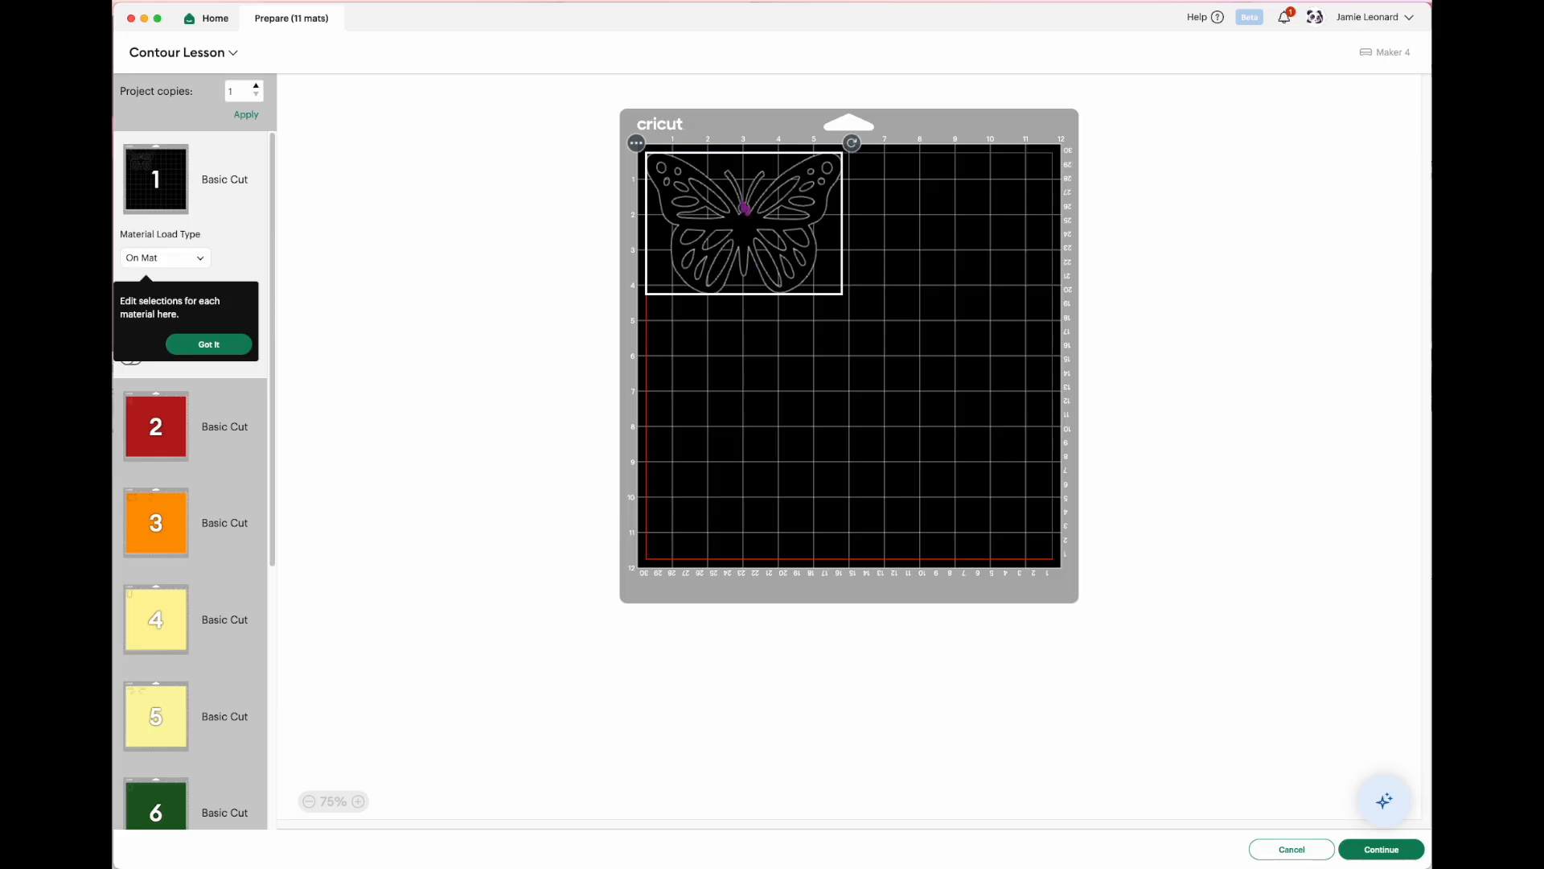
# Step: Examine the piece layouts on the red, orange, two yellow and turquoise mats, and return to the canvas
pyautogui.click(181, 443)
pyautogui.click(157, 517)
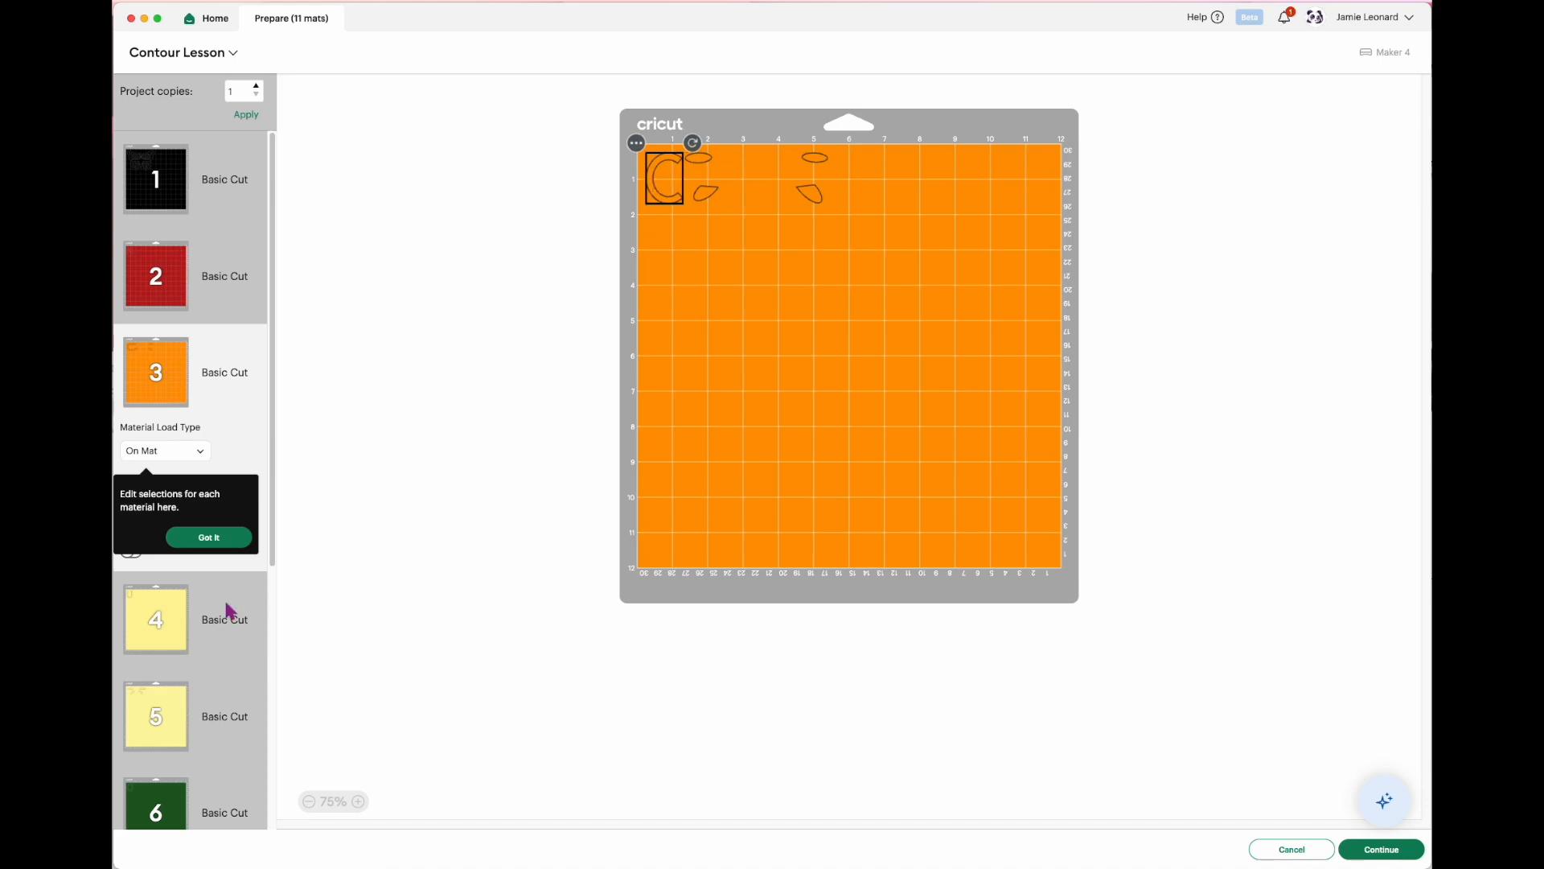
pyautogui.click(173, 623)
pyautogui.click(184, 676)
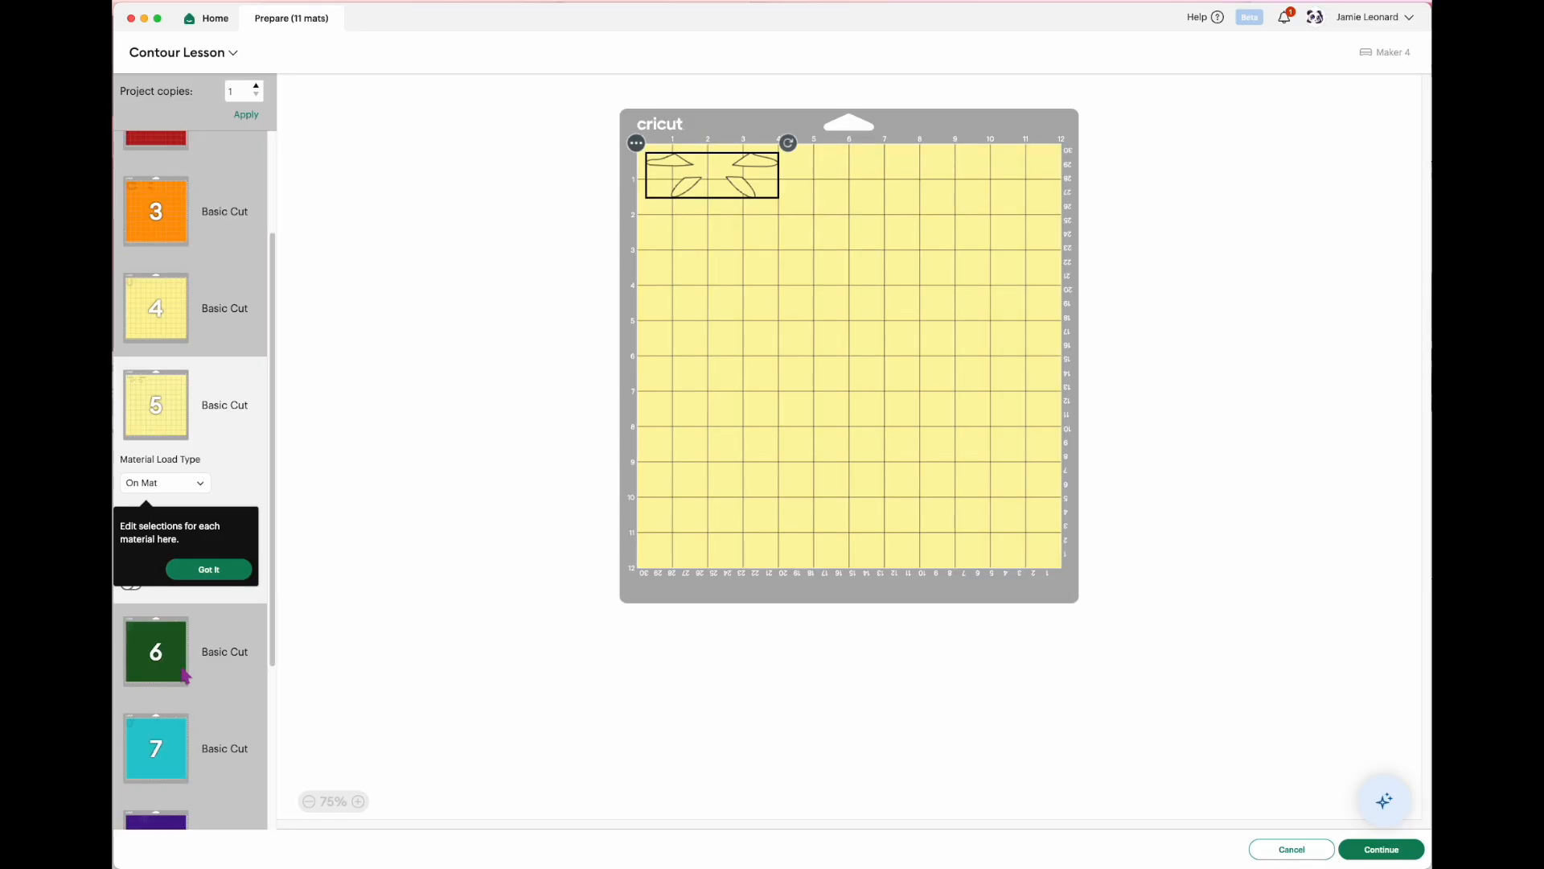
pyautogui.click(168, 722)
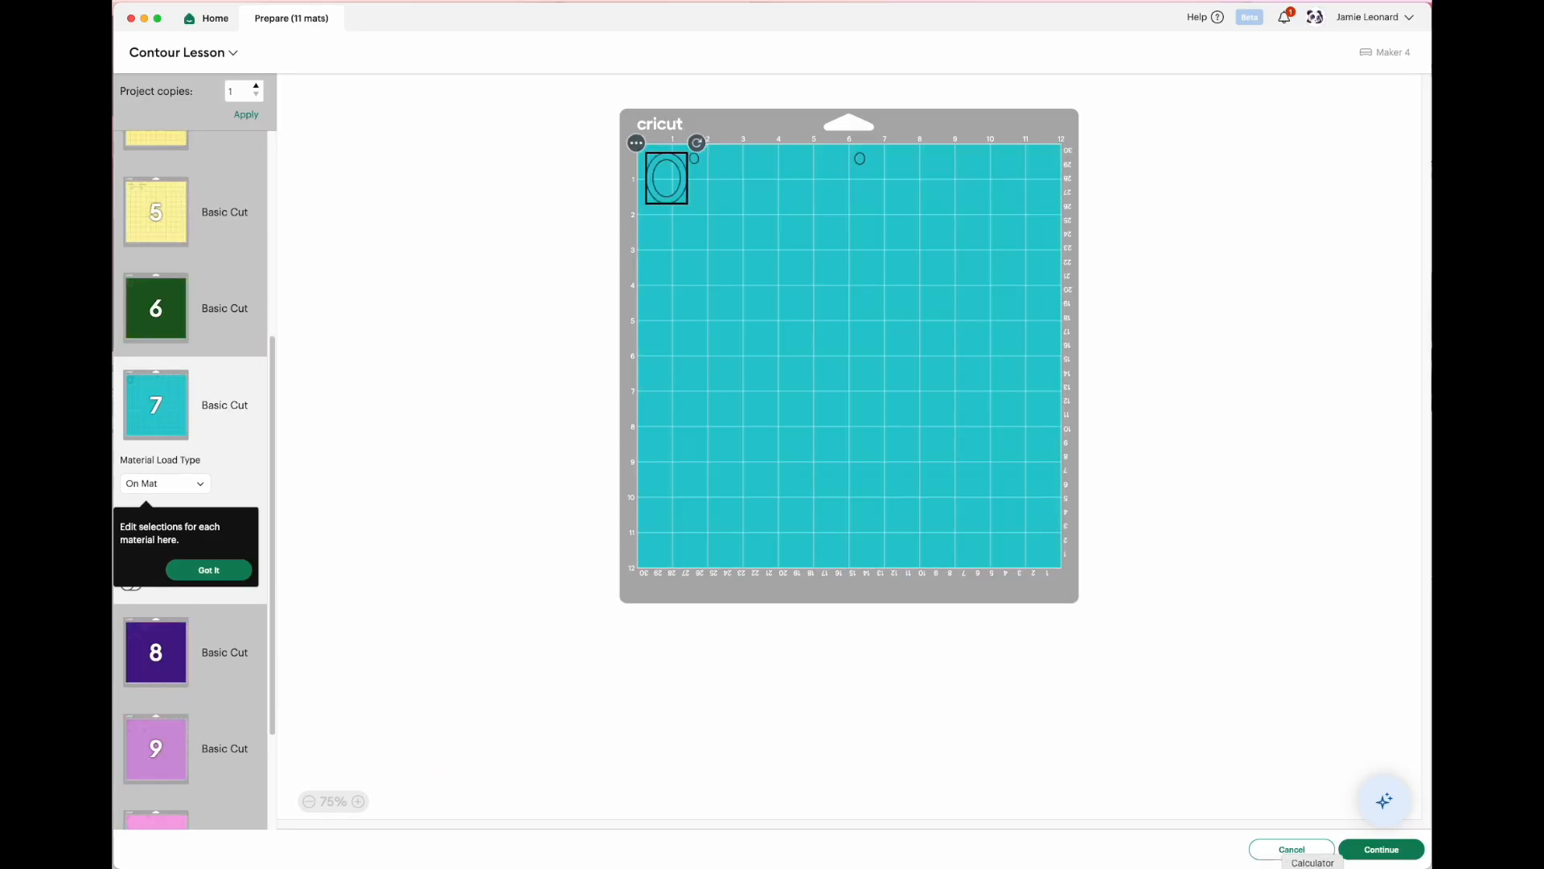
pyautogui.click(1292, 848)
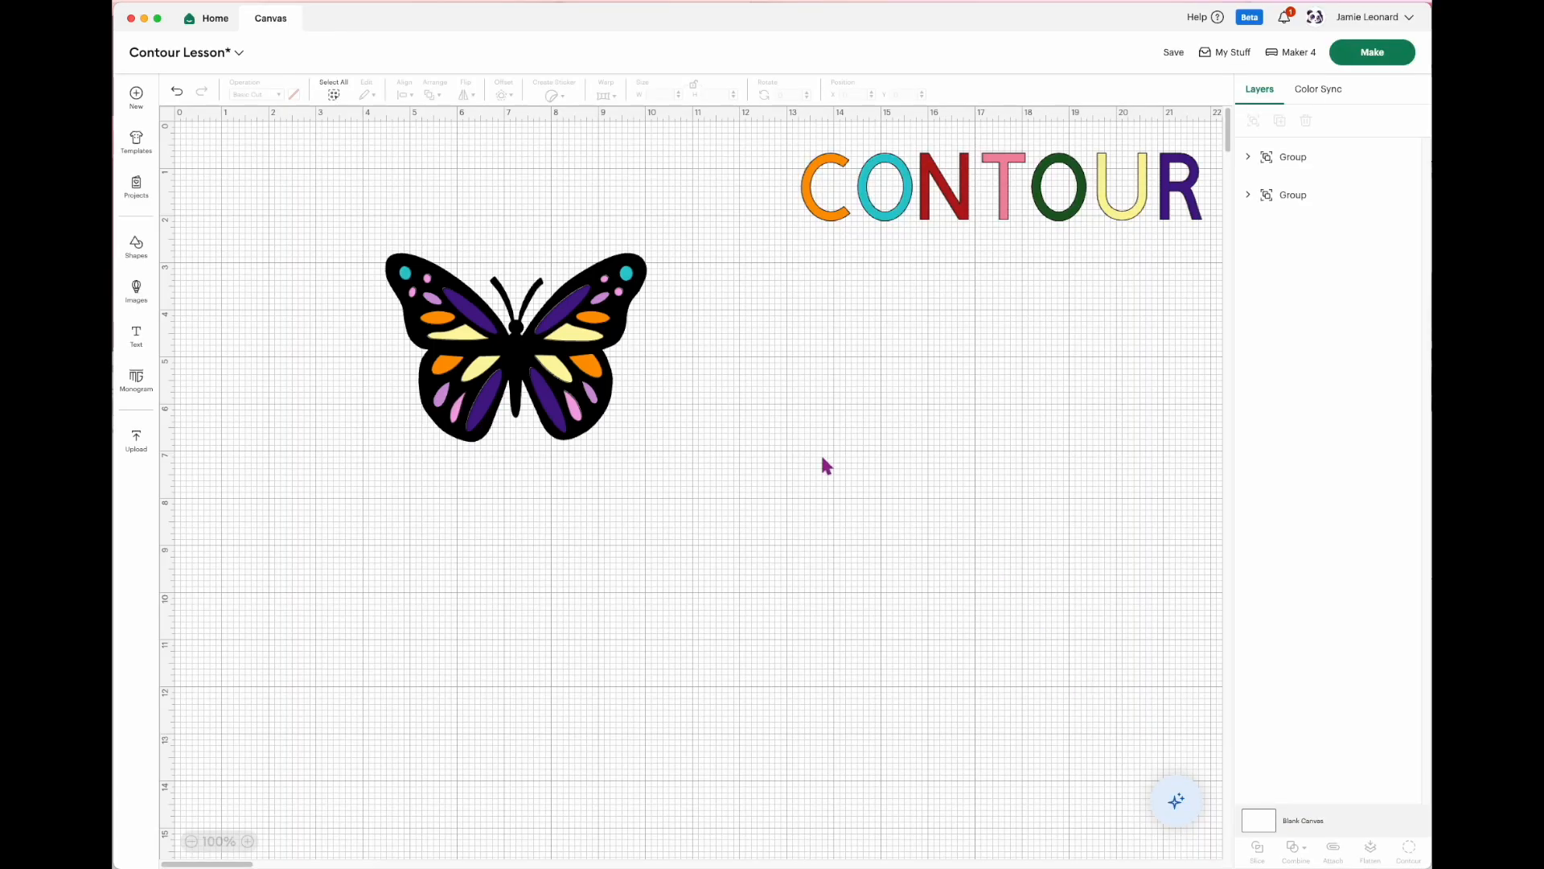
# Step: Center the CONTOUR lettering above the butterfly and place the butterfly group beneath it at about X 6.71, Y 3.81
pyautogui.moveTo(999, 215); pyautogui.dragTo(611, 211)
pyautogui.moveTo(591, 394); pyautogui.dragTo(683, 400)
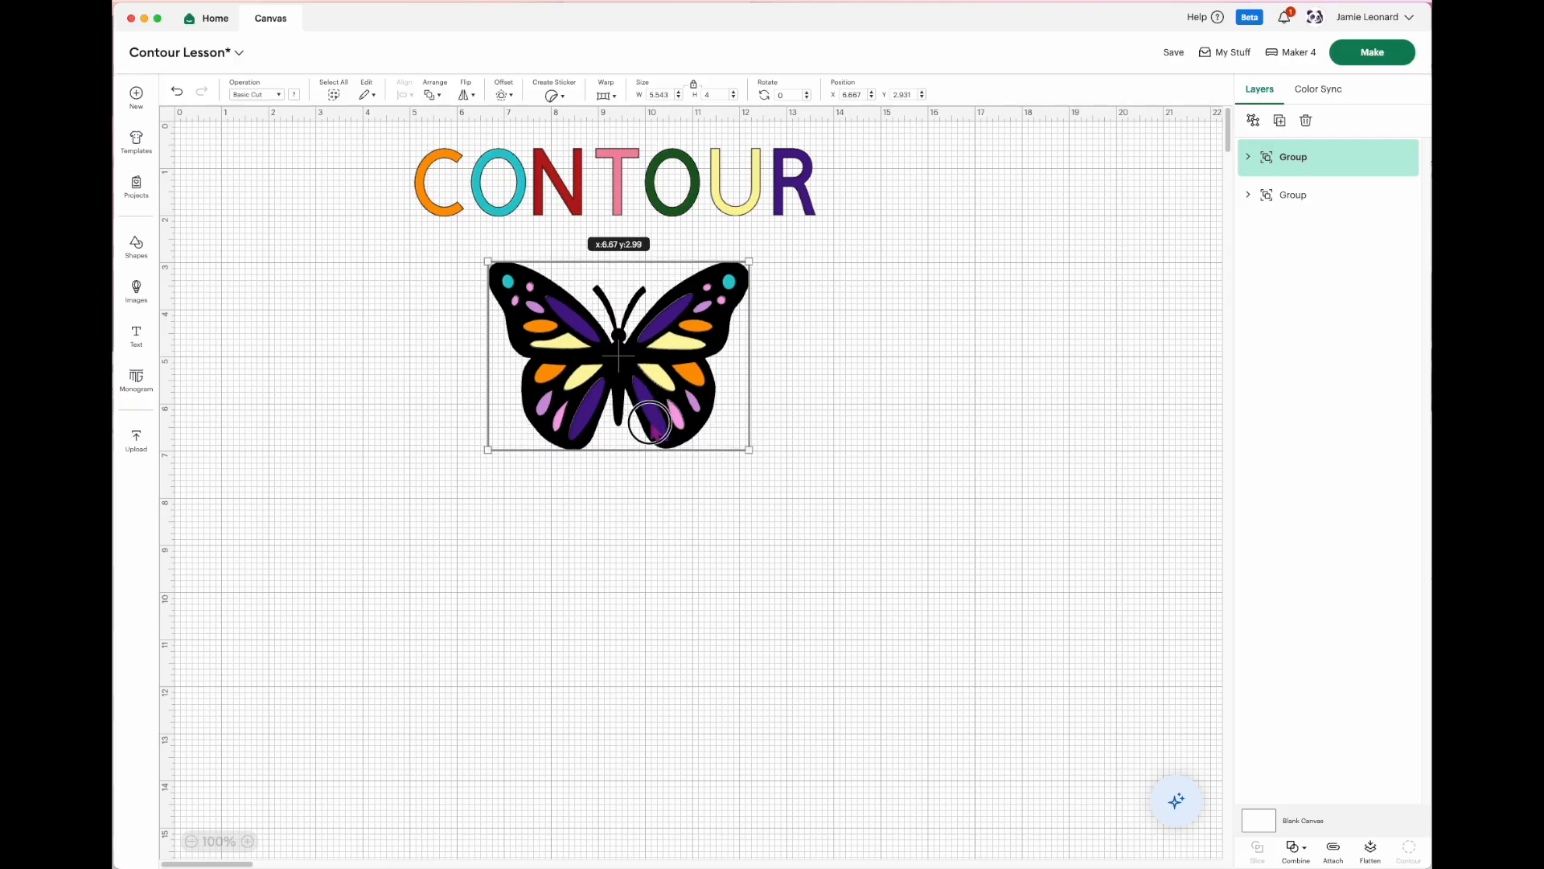
pyautogui.moveTo(653, 425); pyautogui.dragTo(656, 462)
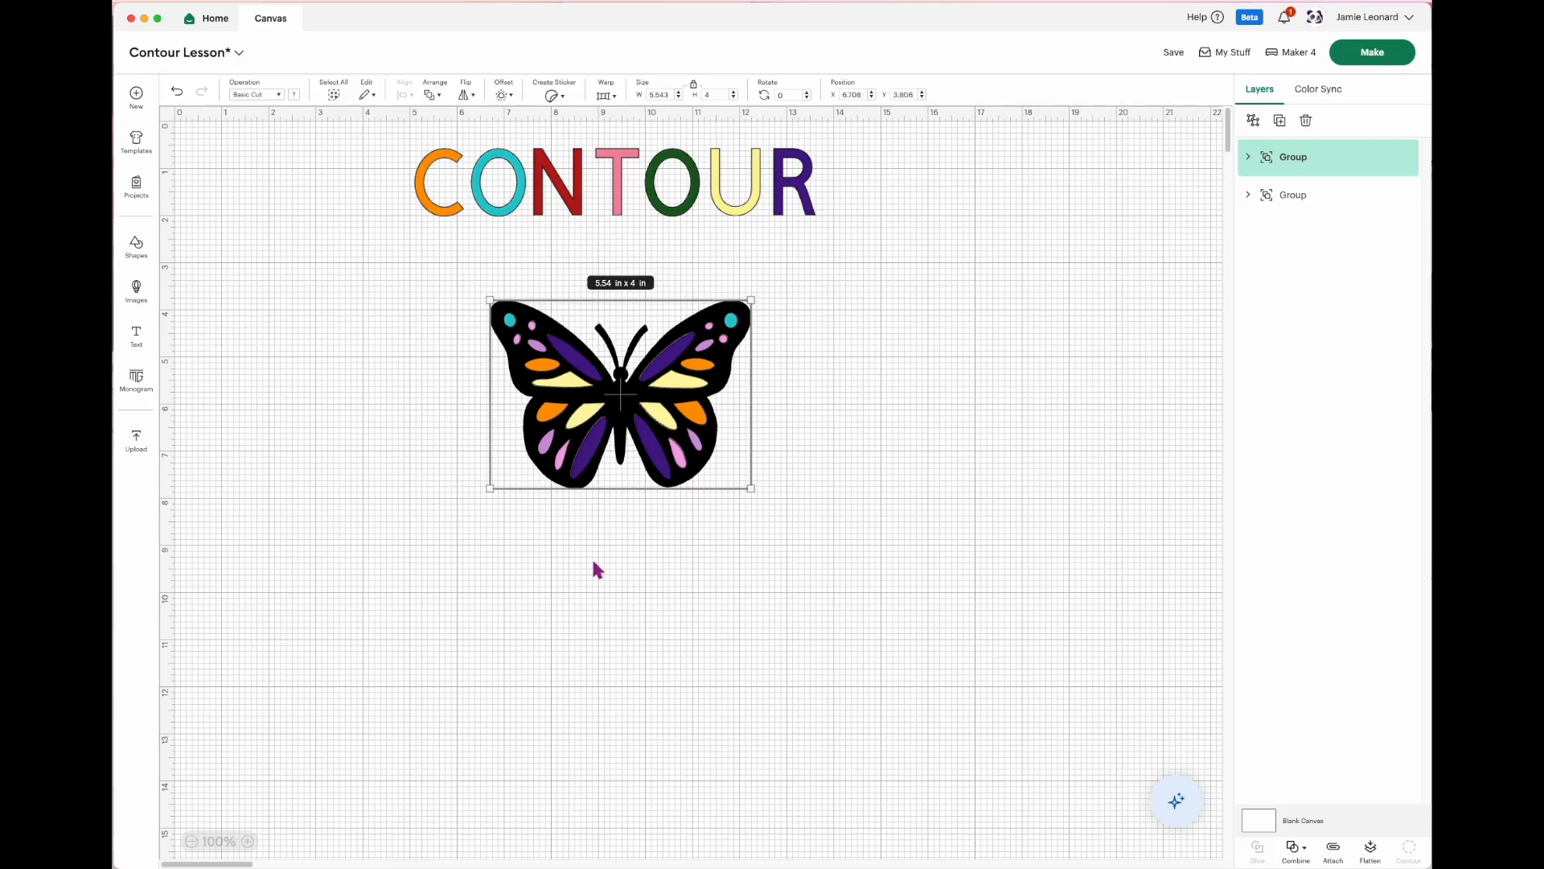